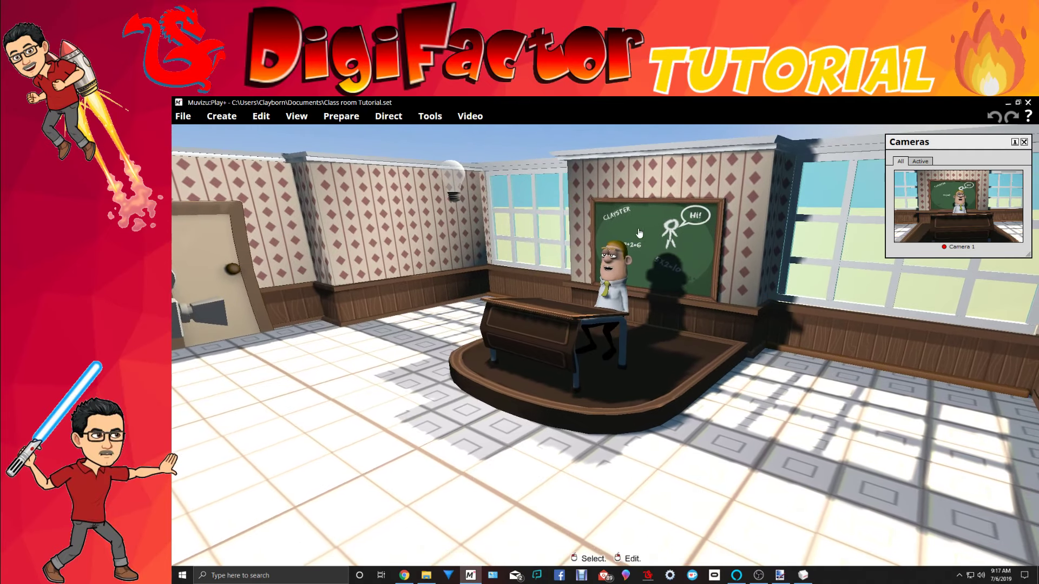
Step: Look around the classroom set from several sides, covering the teacher, desk, chalkboard, windows and door
right_click_drag(848, 371, 438, 427)
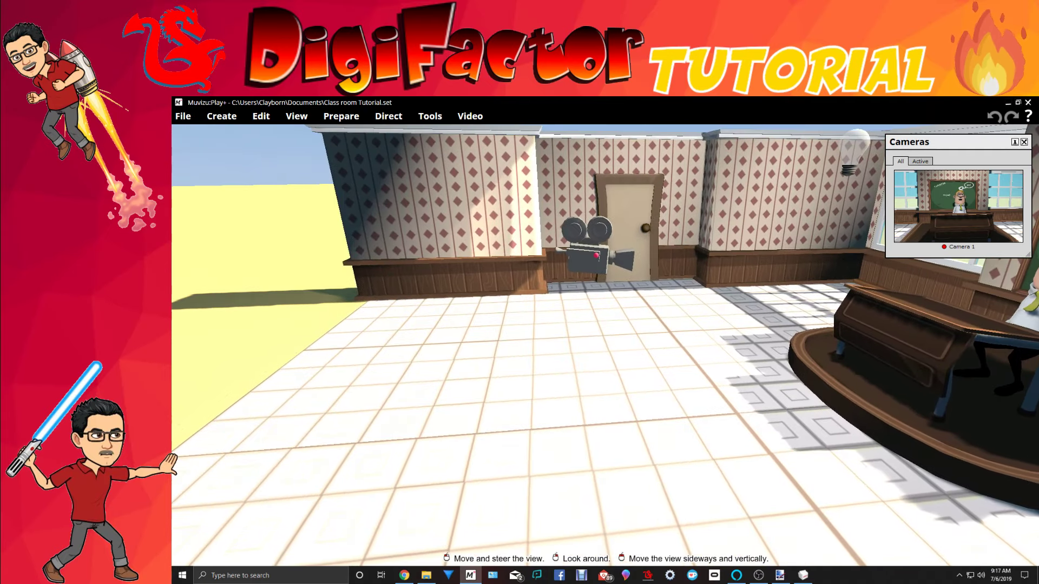
middle_click_drag(439, 427, 516, 395)
left_click_drag(517, 395, 546, 417)
right_click_drag(546, 417, 638, 378)
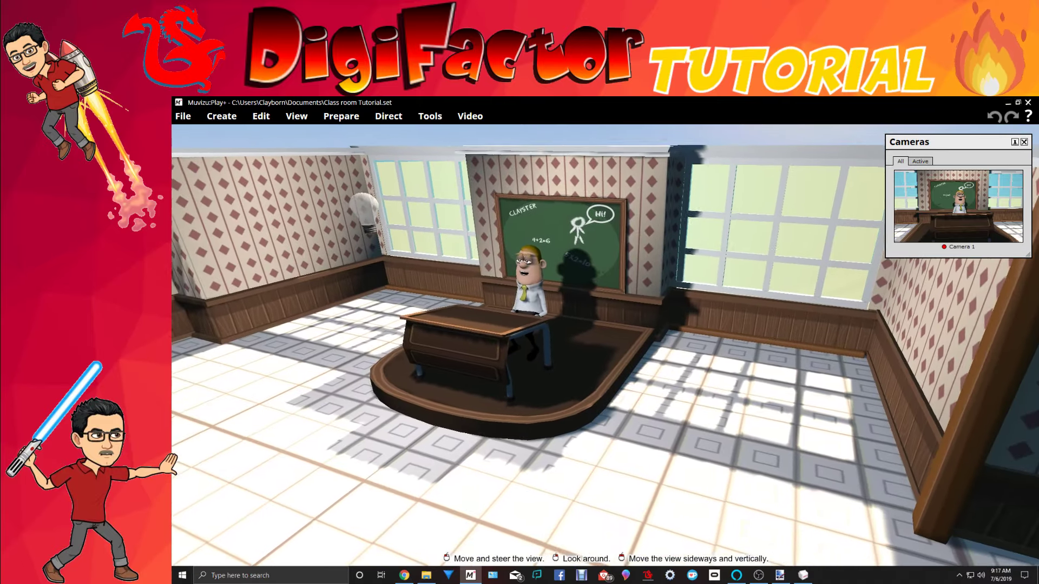
middle_click_drag(638, 379, 465, 254)
right_click_drag(465, 254, 532, 230)
middle_click_drag(532, 230, 378, 260)
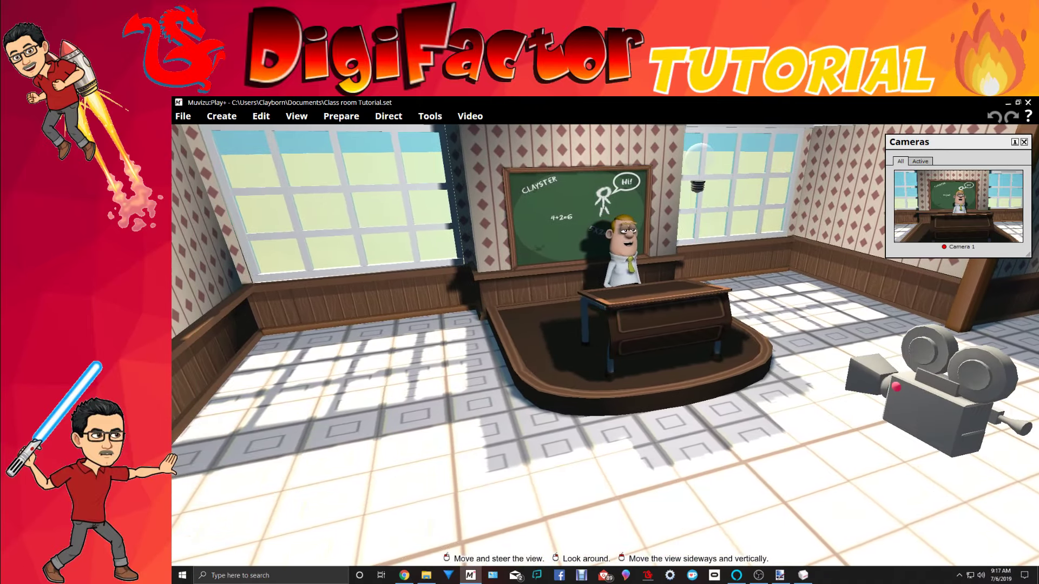
right_click_drag(378, 259, 536, 287)
middle_click_drag(535, 287, 581, 280)
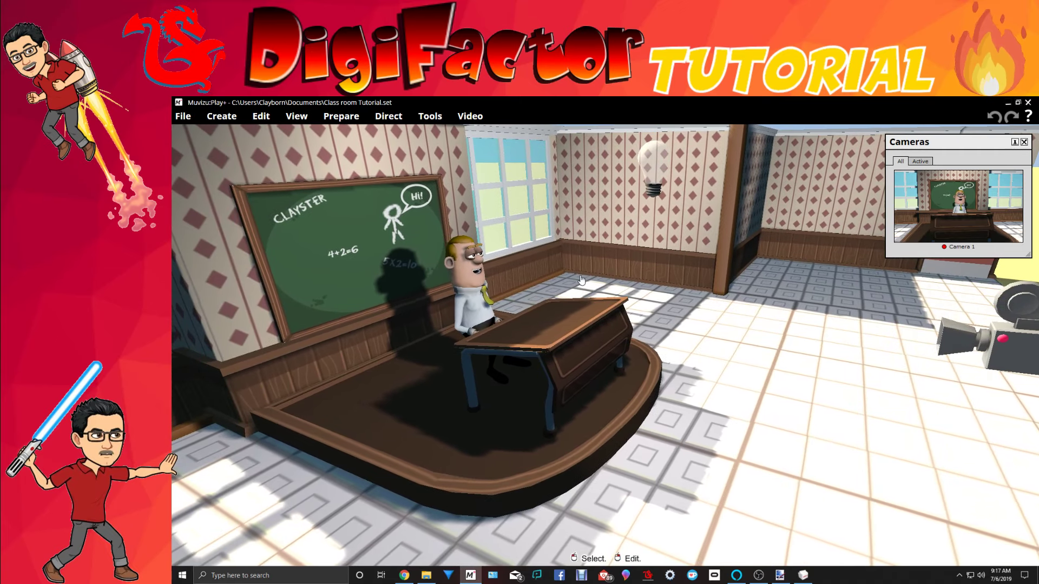
Step: Select the teacher character behind the desk and view both doorway sides of the classroom around it
mouse_move(474, 315)
left_mouse_down()
mouse_move(449, 309)
mouse_move(477, 304)
left_mouse_up()
left_click(490, 311)
middle_click_drag(760, 398, 487, 379)
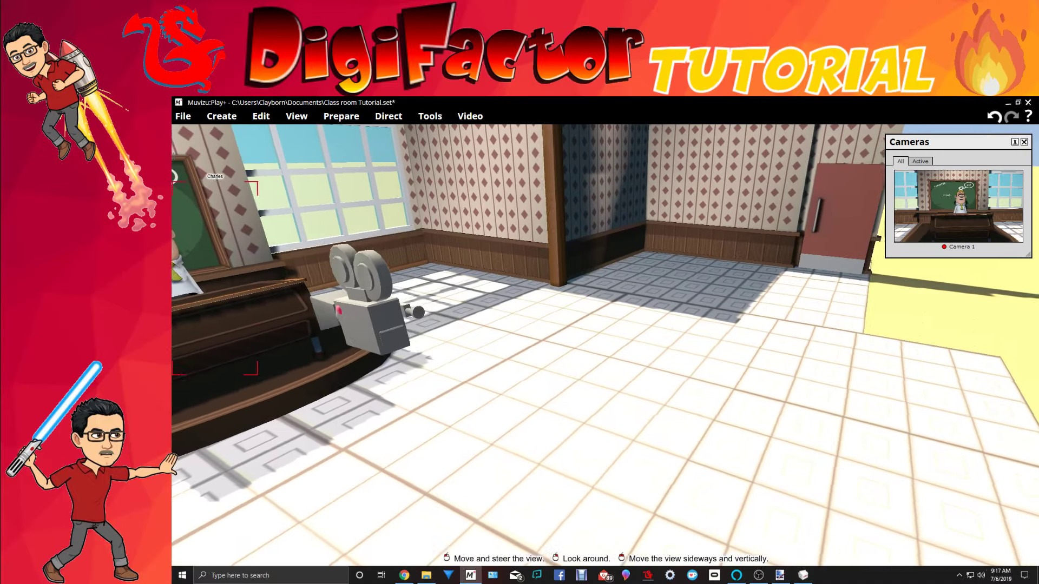
left_click_drag(486, 379, 455, 432)
middle_click_drag(454, 433, 595, 422)
left_click_drag(595, 422, 541, 374)
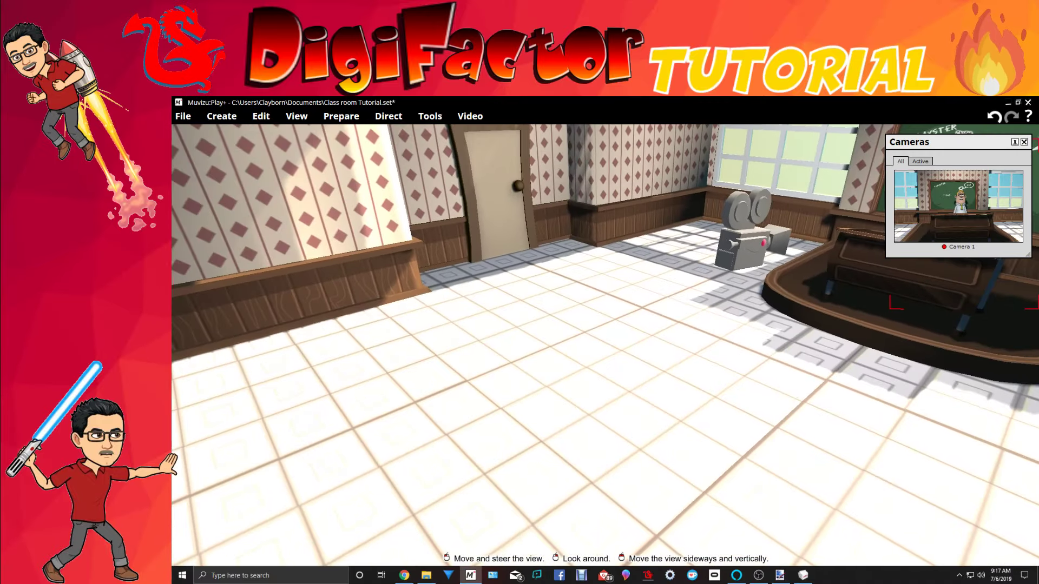
middle_click_drag(541, 374, 821, 360)
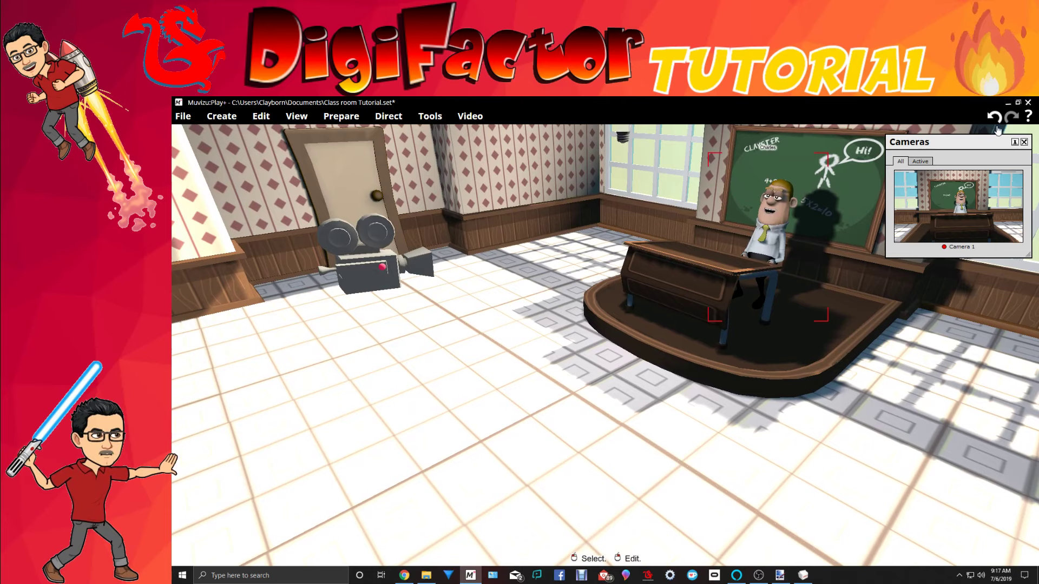
Step: Switch to paint.net and draw a black rectangle outline about 272 × 60 px on the transparent canvas
left_click(1008, 103)
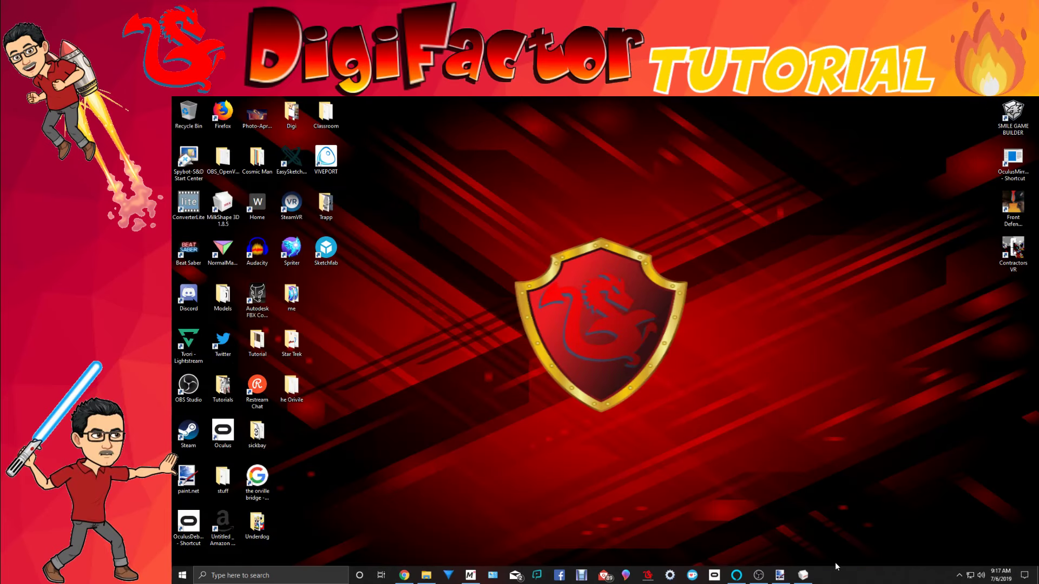
left_click(781, 575)
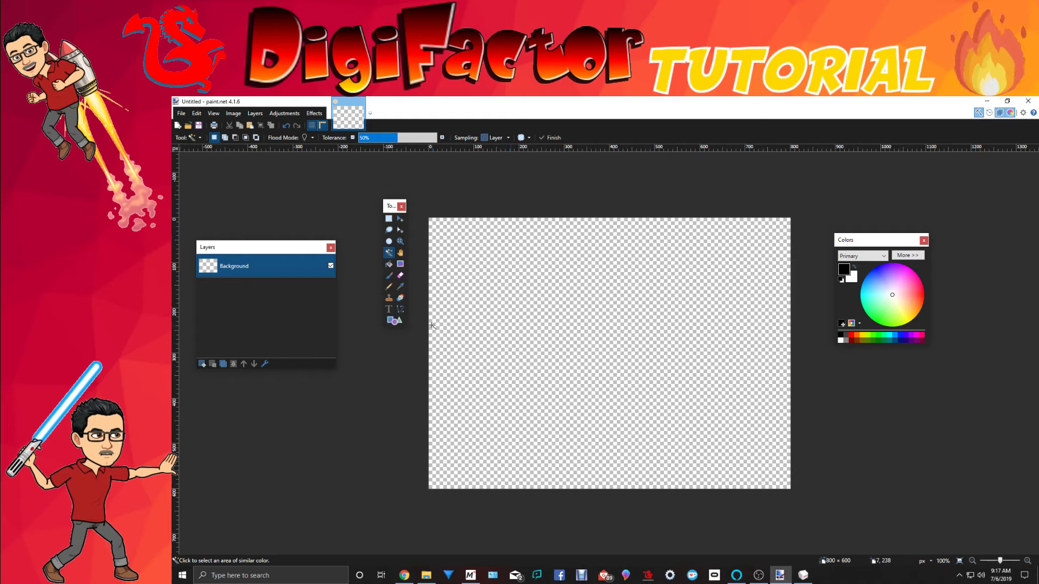
left_click(398, 322)
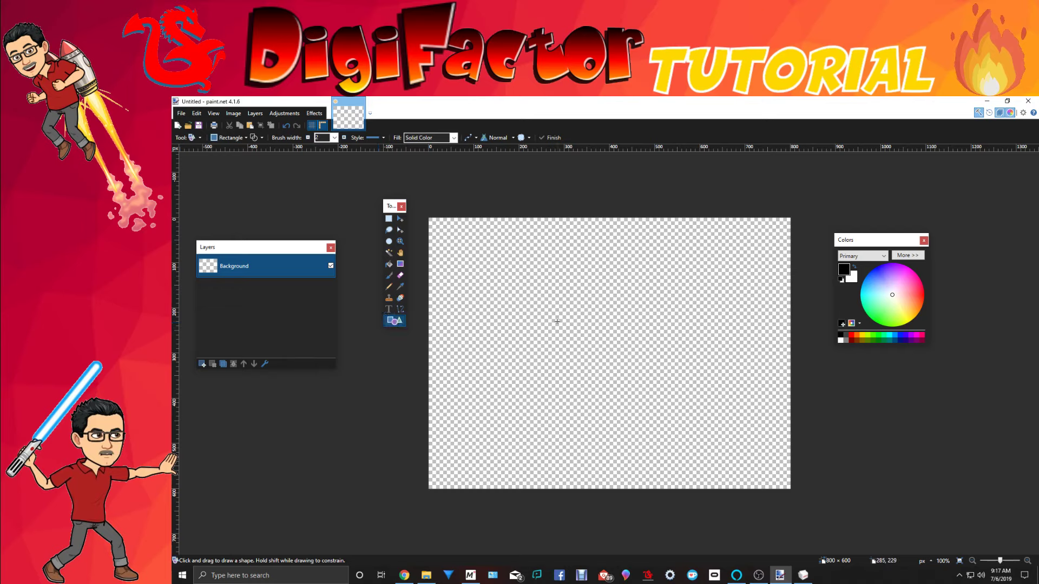
left_click_drag(543, 307, 666, 333)
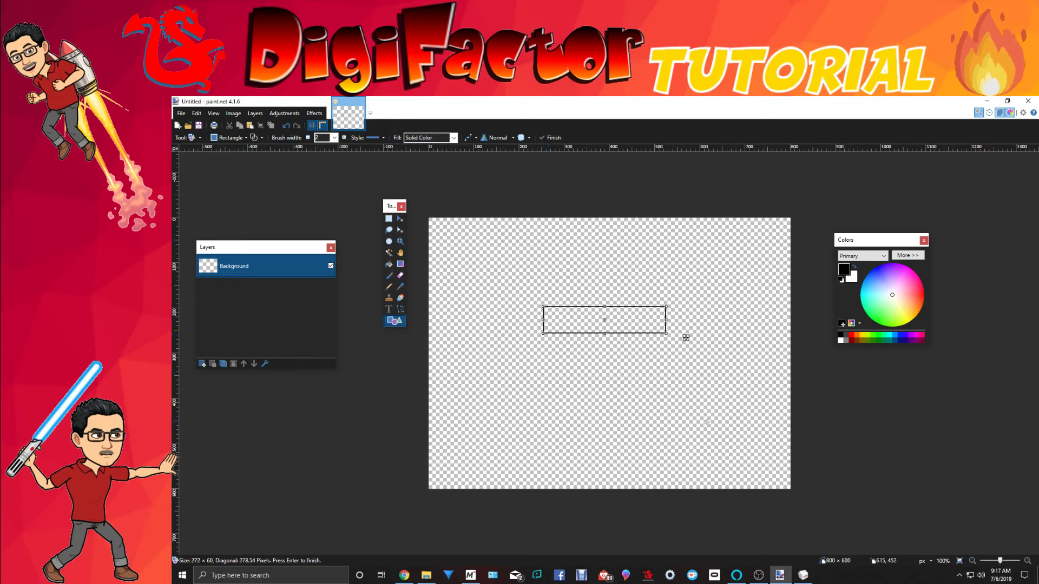
Step: Select an area about 274 × 70 px over the rectangle's lower part and cut it away
left_click(389, 218)
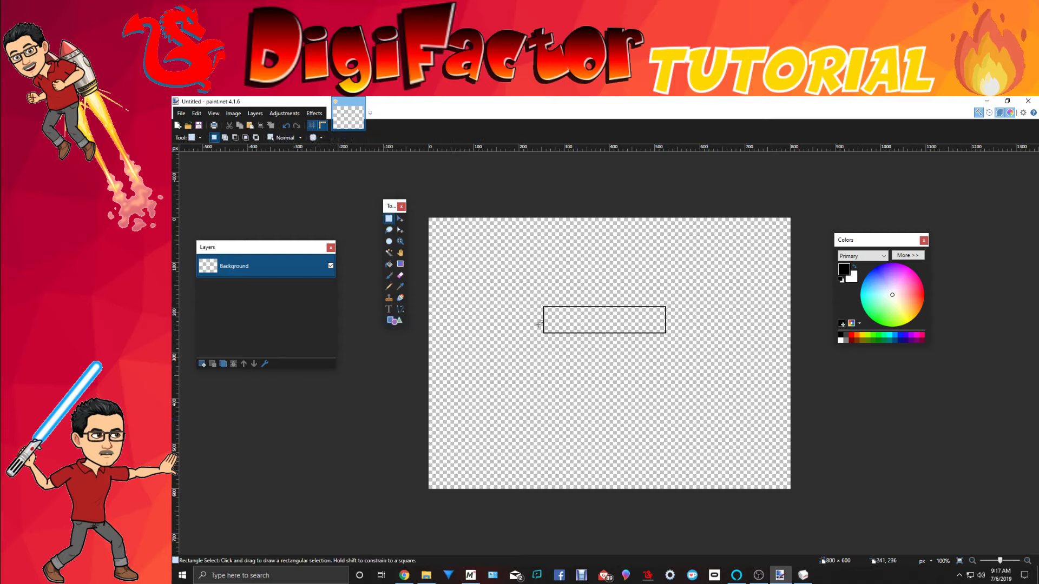
left_click_drag(538, 320, 661, 351)
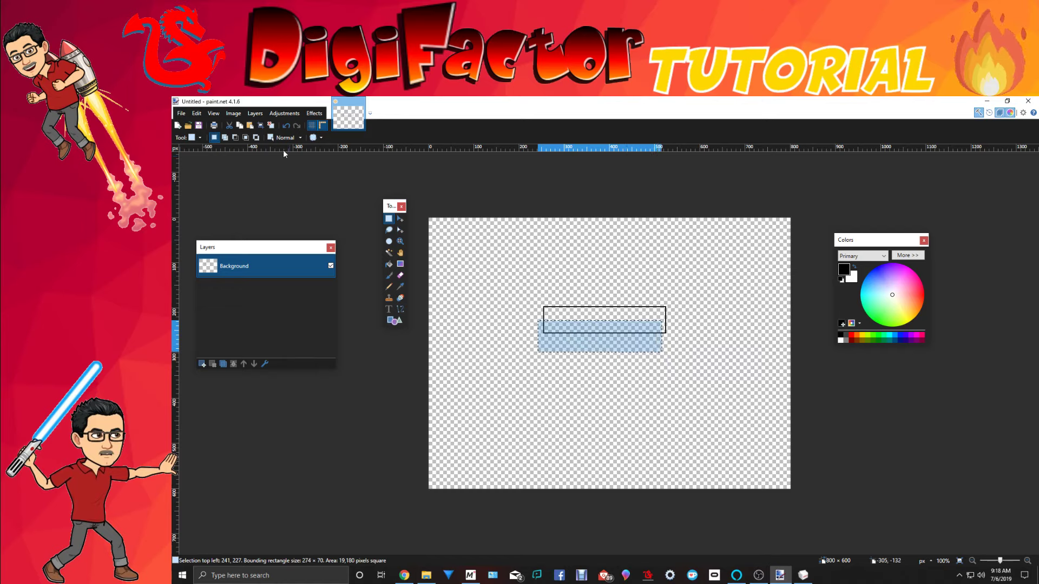
left_click(229, 127)
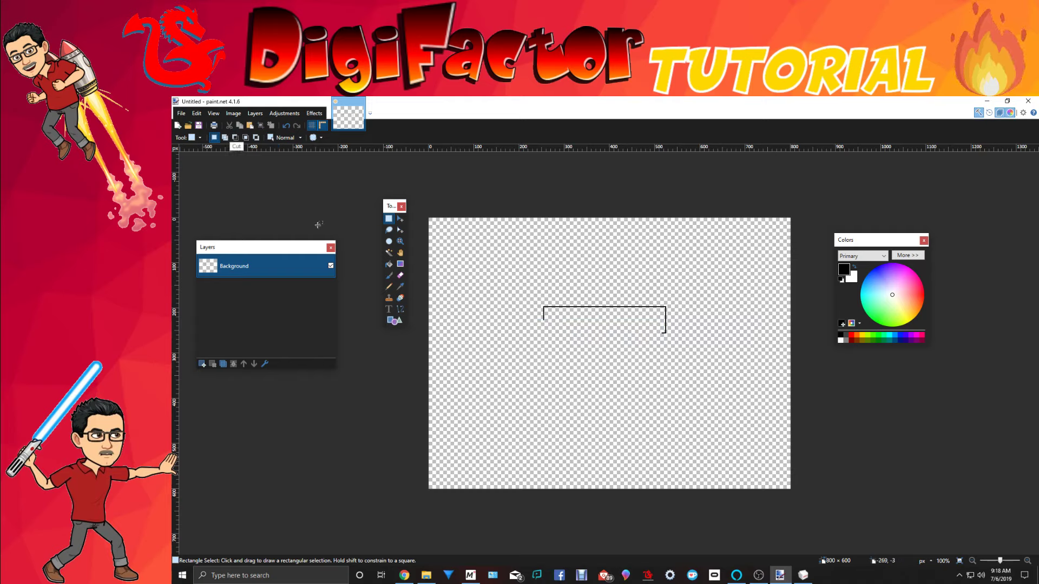
Step: Close the open bottom of the rectangle with a line between its side ends, bent downward into a shallow curve
left_click(398, 309)
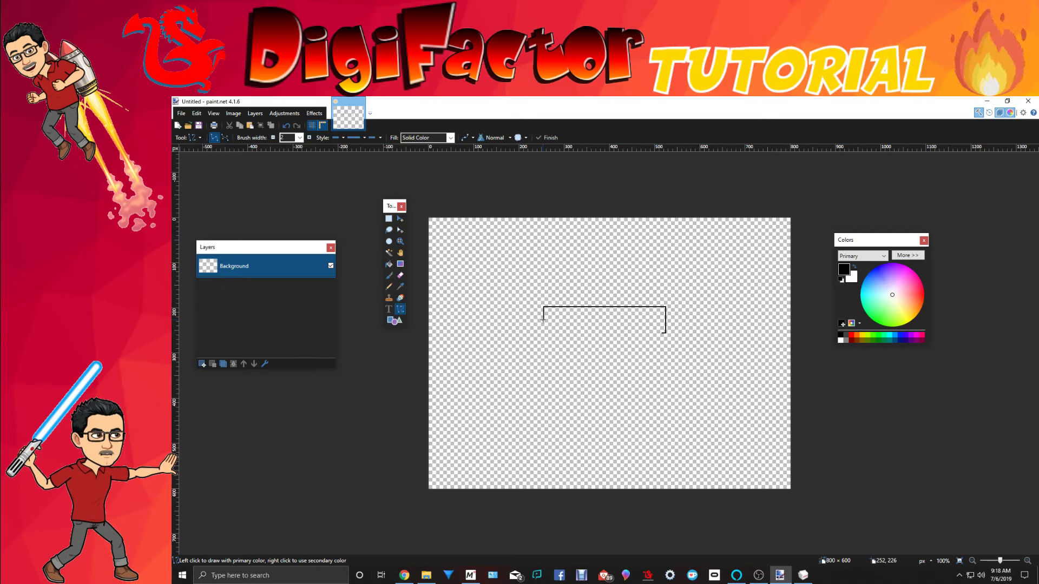
left_click_drag(544, 320, 628, 344)
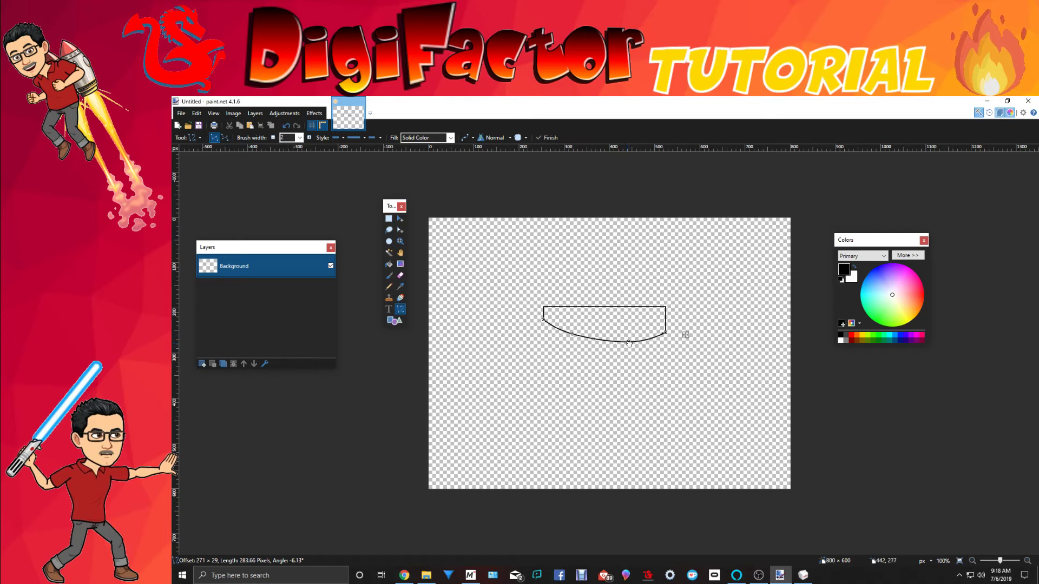
left_click(673, 397)
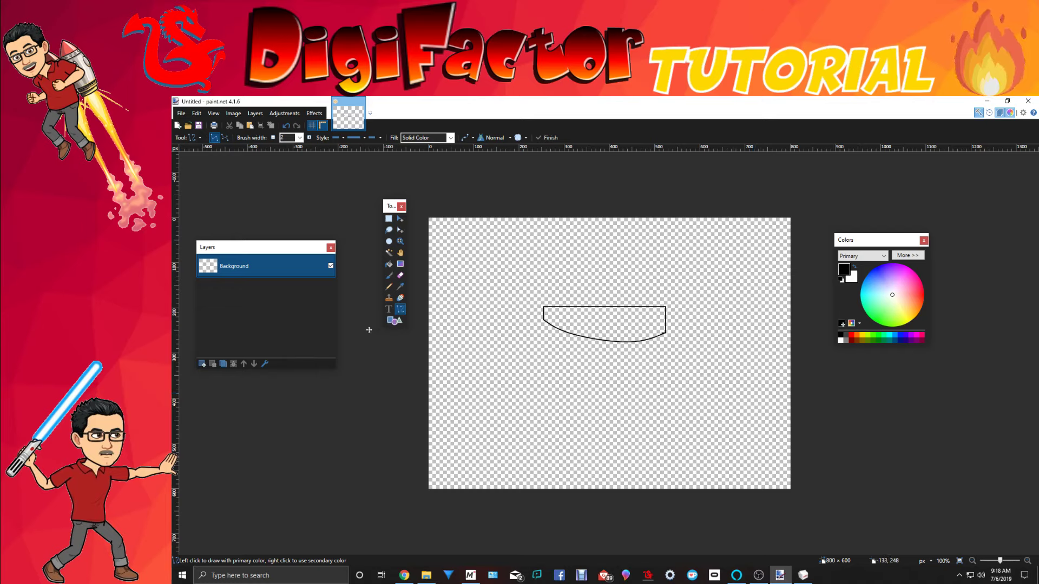
Step: Draw a roughly square rounded rectangle outline below the curved shape
left_click(400, 322)
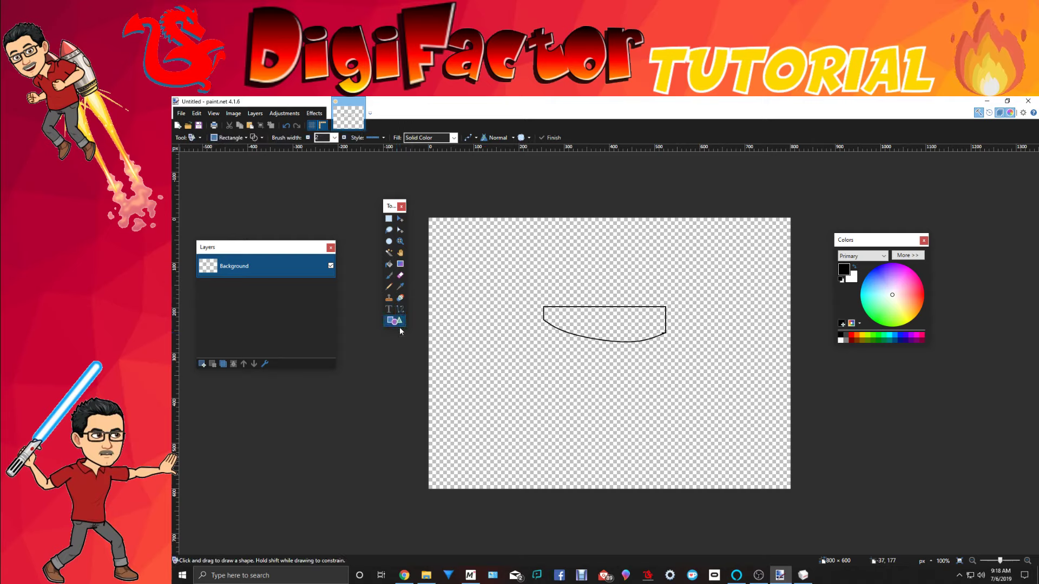
left_click(241, 138)
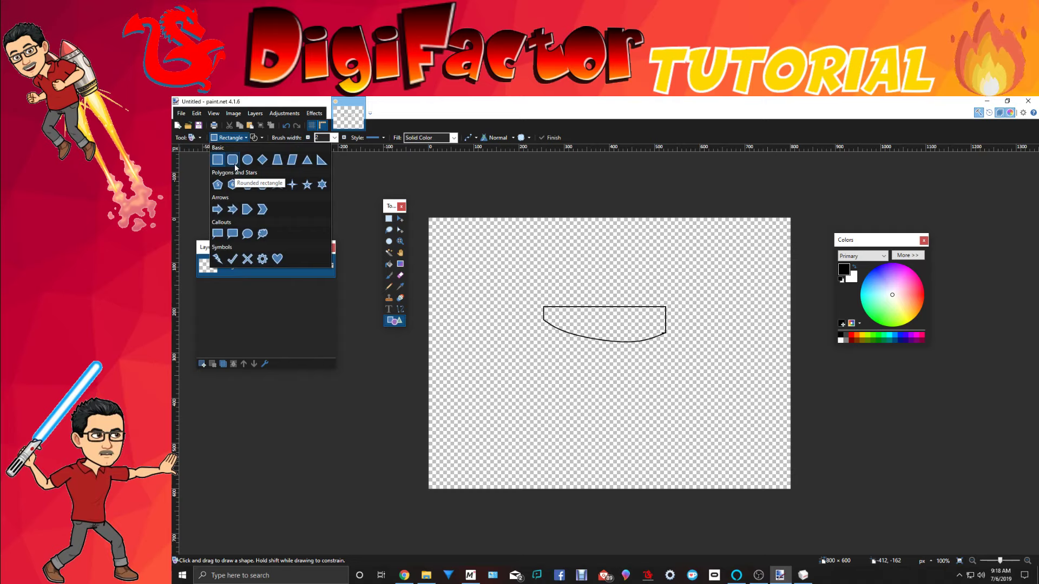
left_click(234, 163)
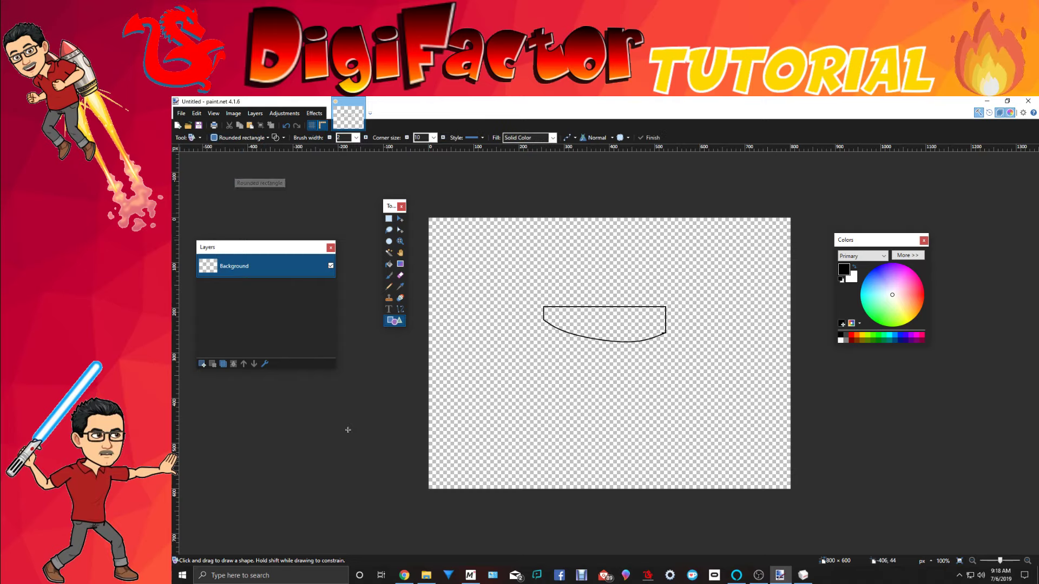
mouse_move(568, 361)
left_mouse_down()
mouse_move(608, 418)
mouse_move(668, 439)
mouse_move(666, 452)
left_mouse_up()
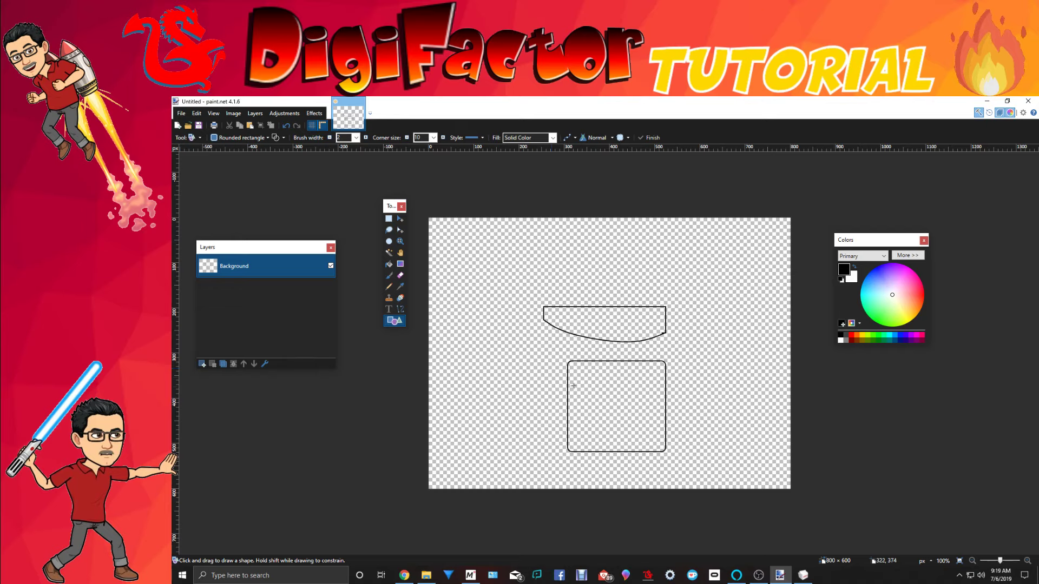
Step: Move the rounded rectangle about 19 px left and 10 px up to centre it under the curved shape, and deselect it
left_click(389, 218)
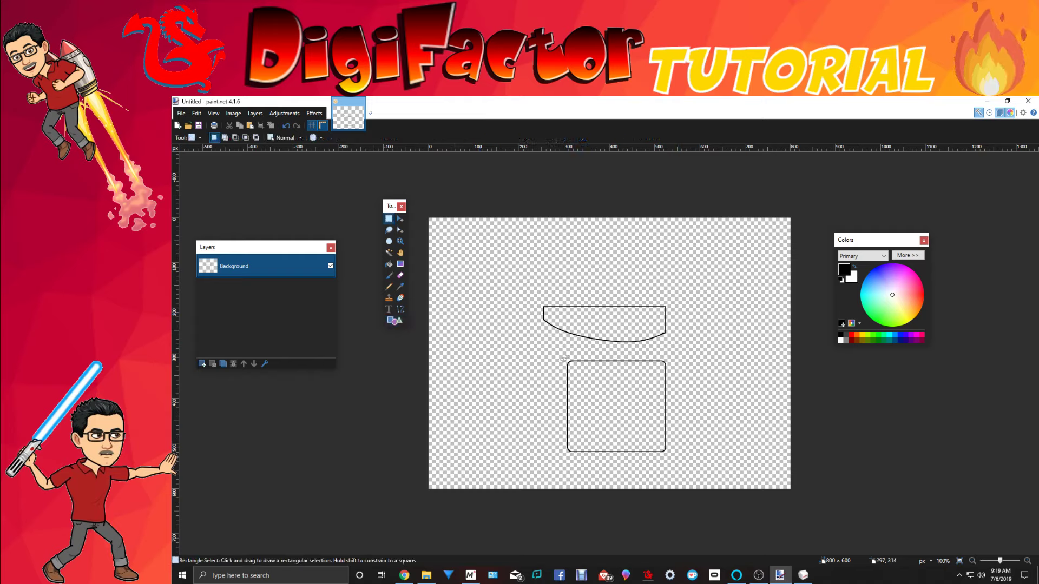
left_click_drag(559, 354, 674, 461)
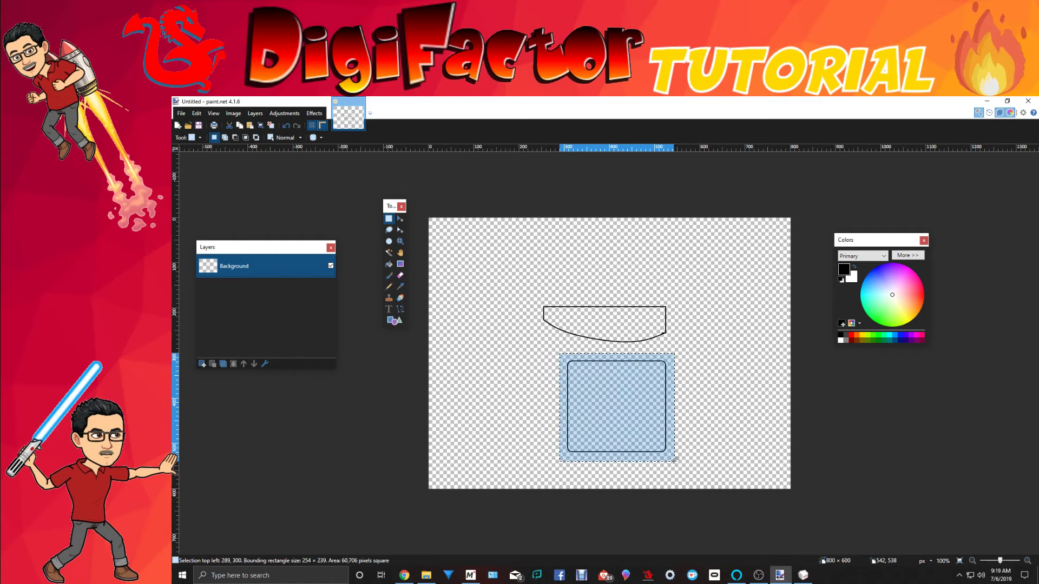
left_click(400, 220)
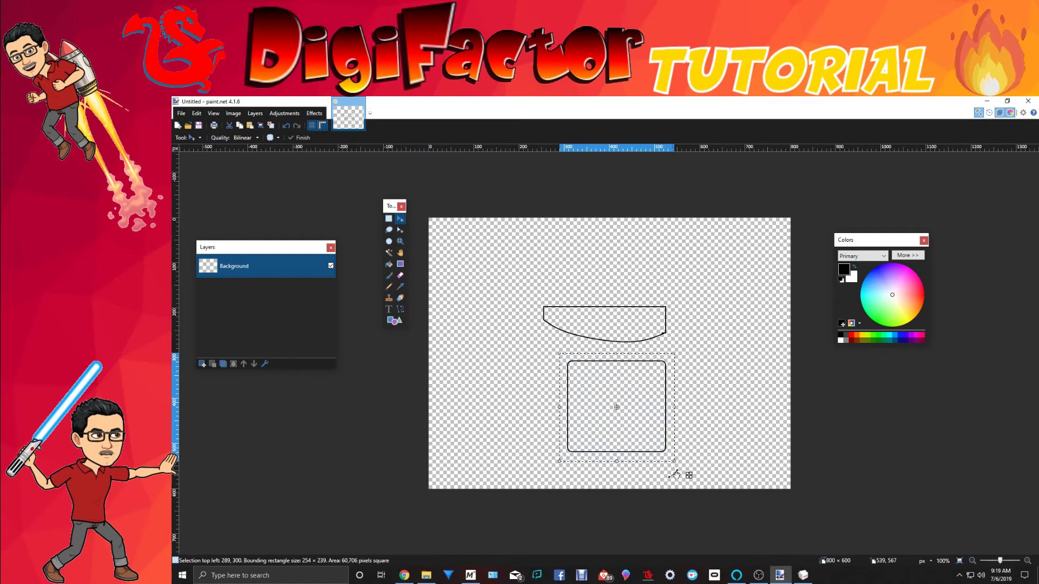
left_click_drag(688, 476, 677, 472)
left_click(389, 219)
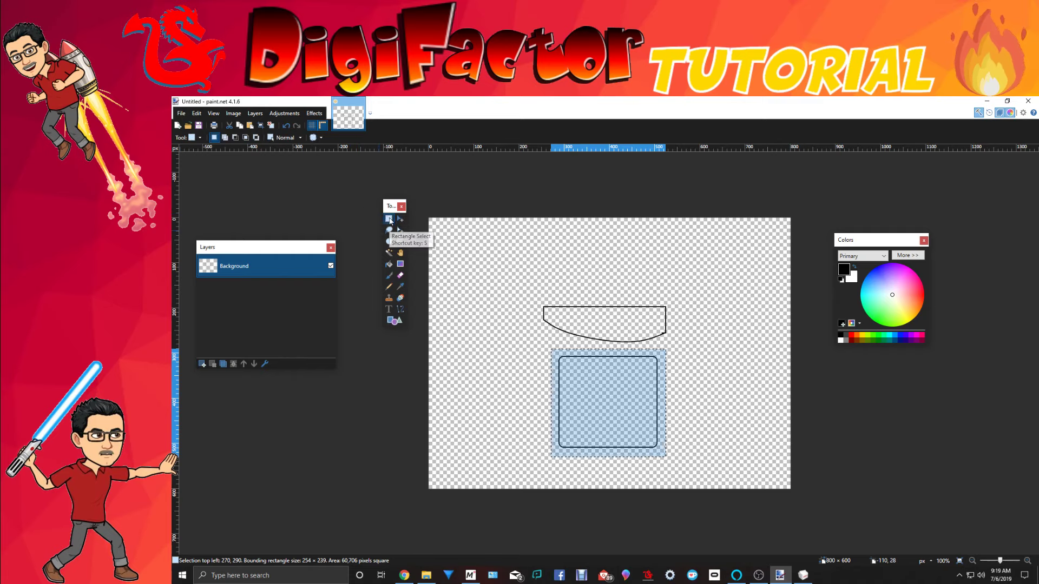
left_click(433, 222)
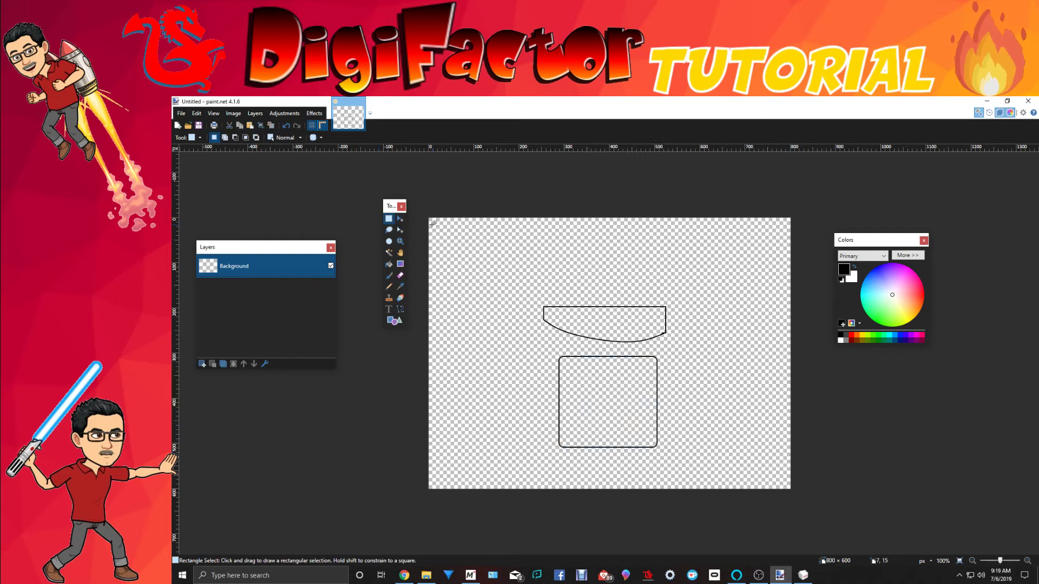
Step: Set the primary colour to the muted green 438E79 and fill the curved shape with it using the Paint Bucket
left_click(879, 340)
left_click(907, 255)
left_click(894, 335)
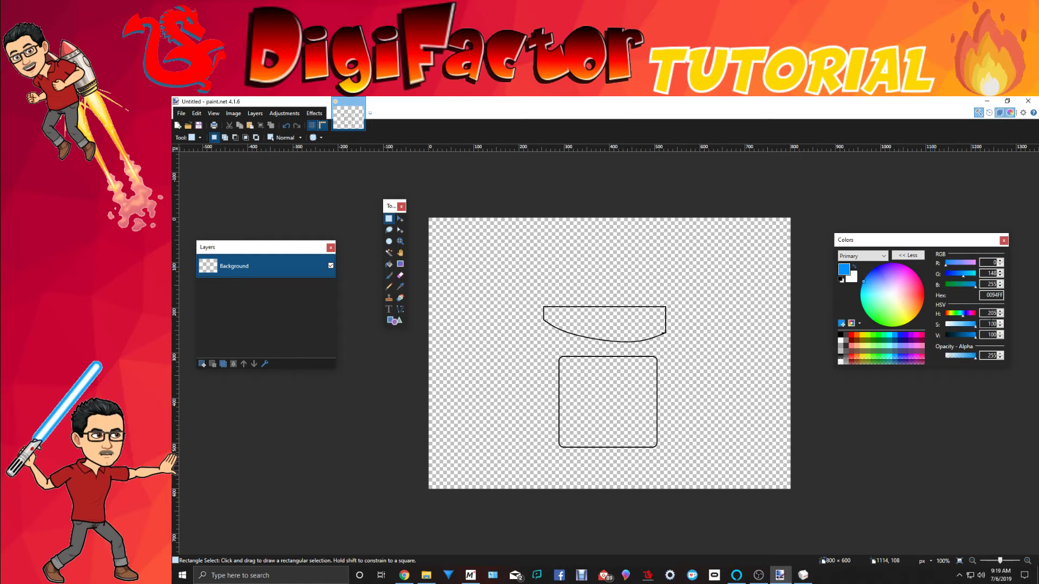
left_click(974, 285)
left_click_drag(973, 286, 958, 287)
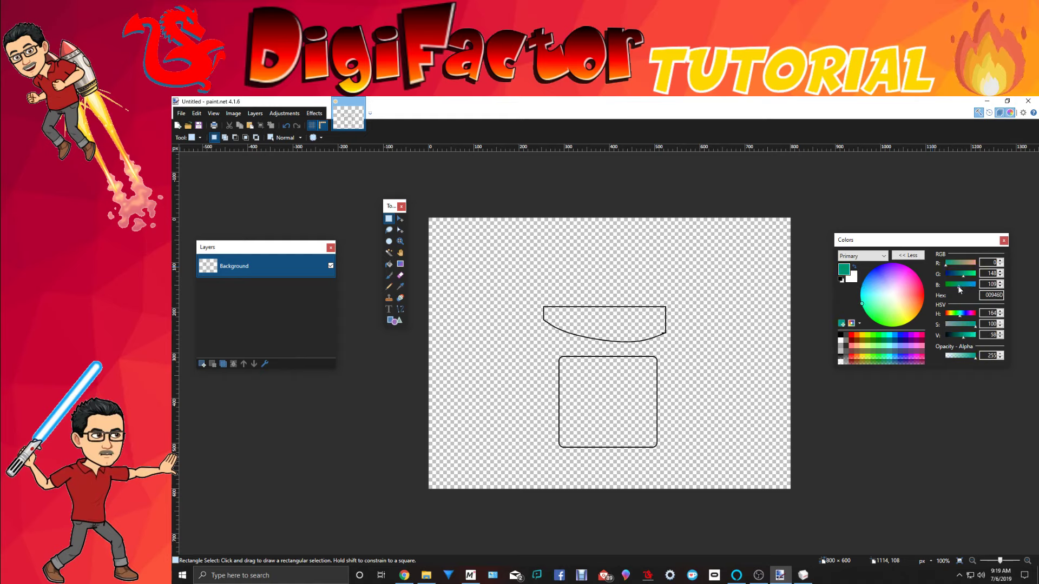
left_click(962, 338)
left_click_drag(976, 328, 963, 328)
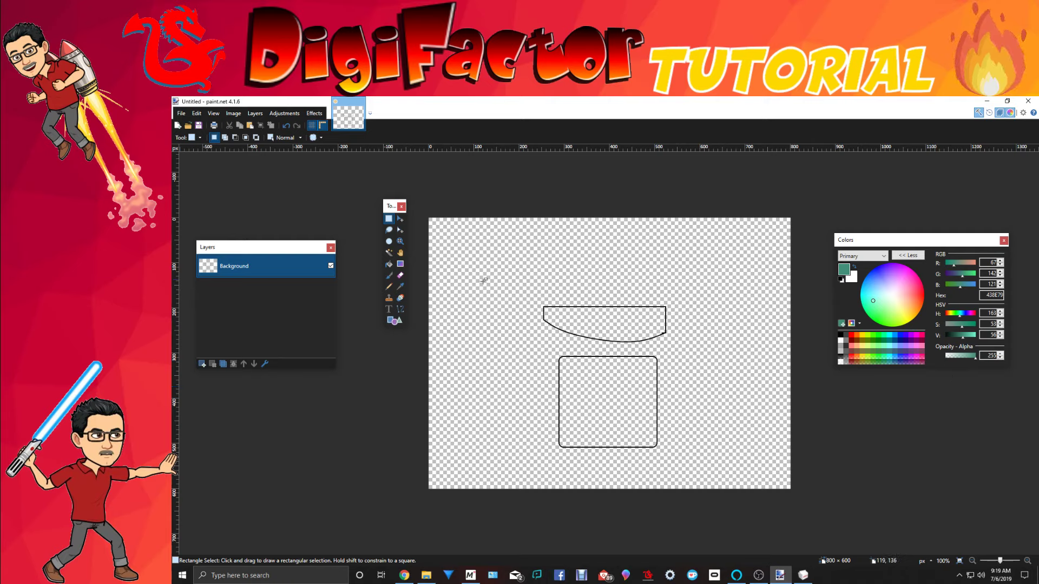
left_click(393, 264)
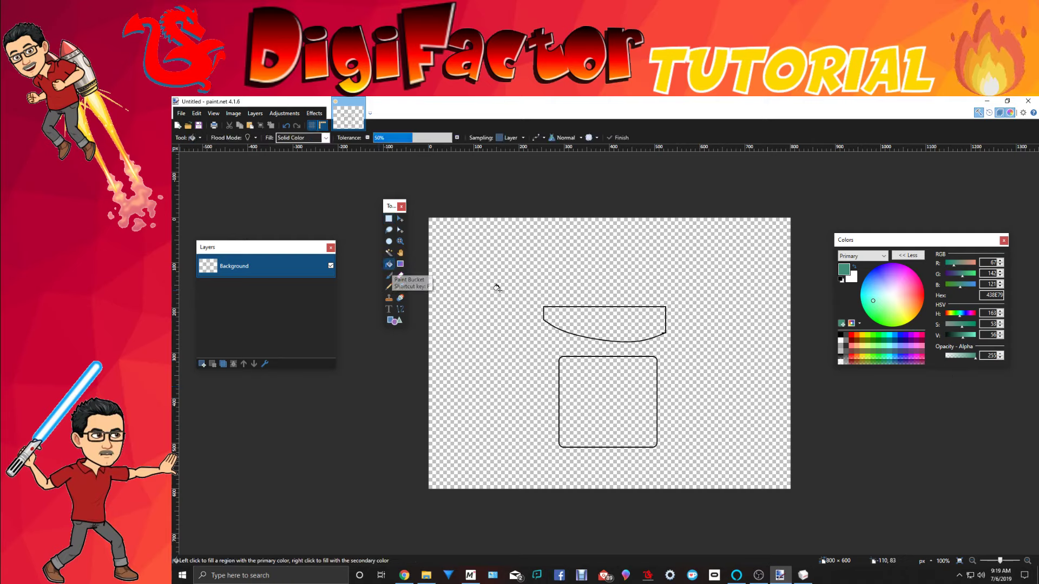
left_click(580, 319)
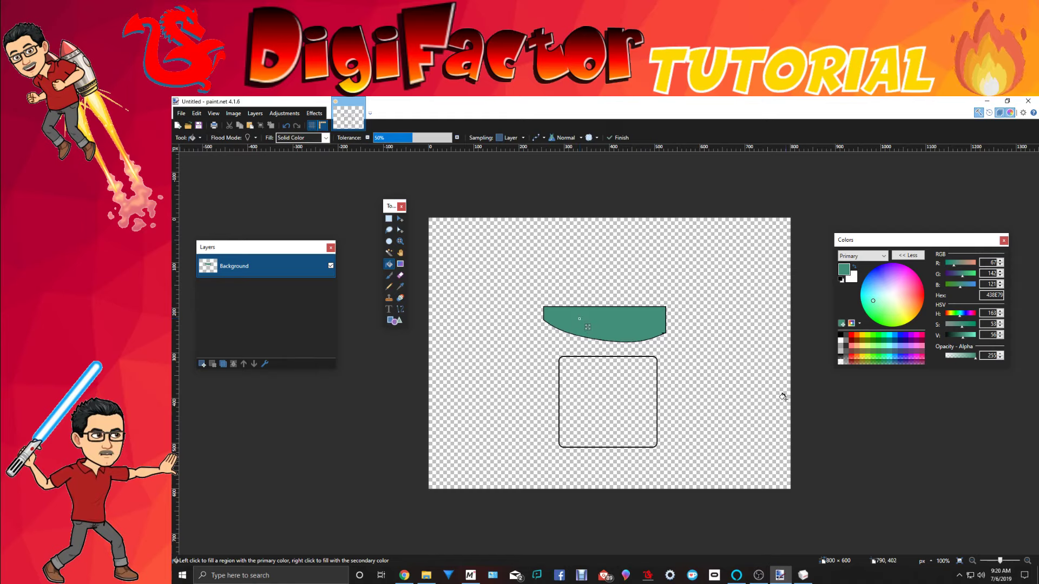
Step: Add a new layer and draw a small black circle outline, about 22 px wide, beside the curved green shape
left_click(202, 364)
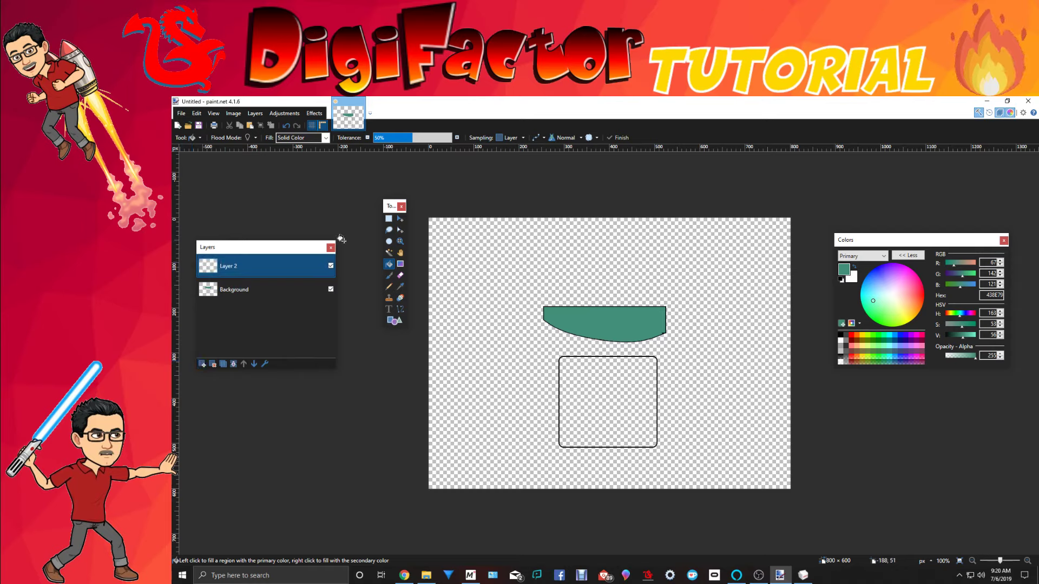
left_click(840, 335)
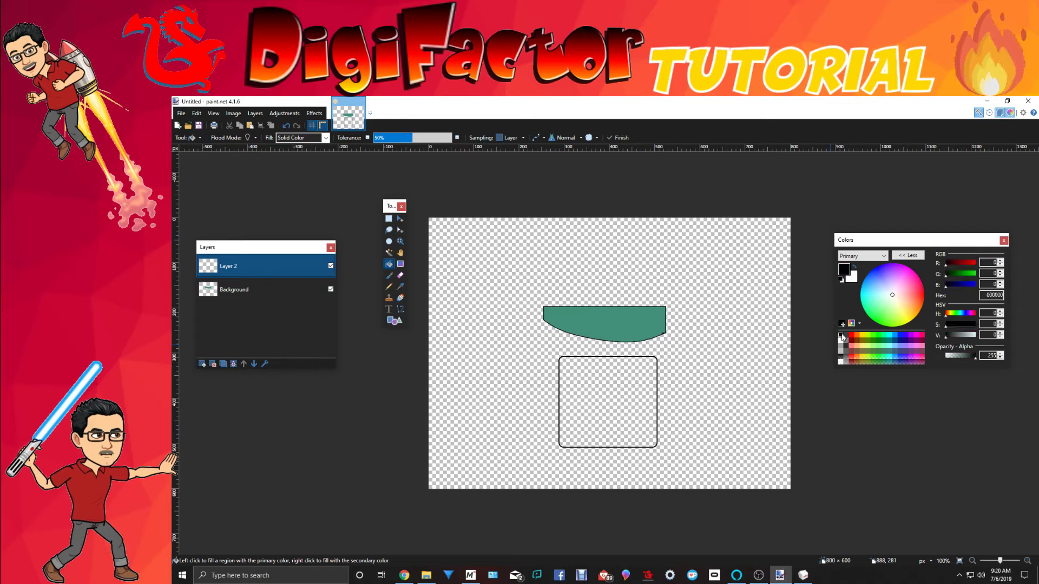
left_click(392, 321)
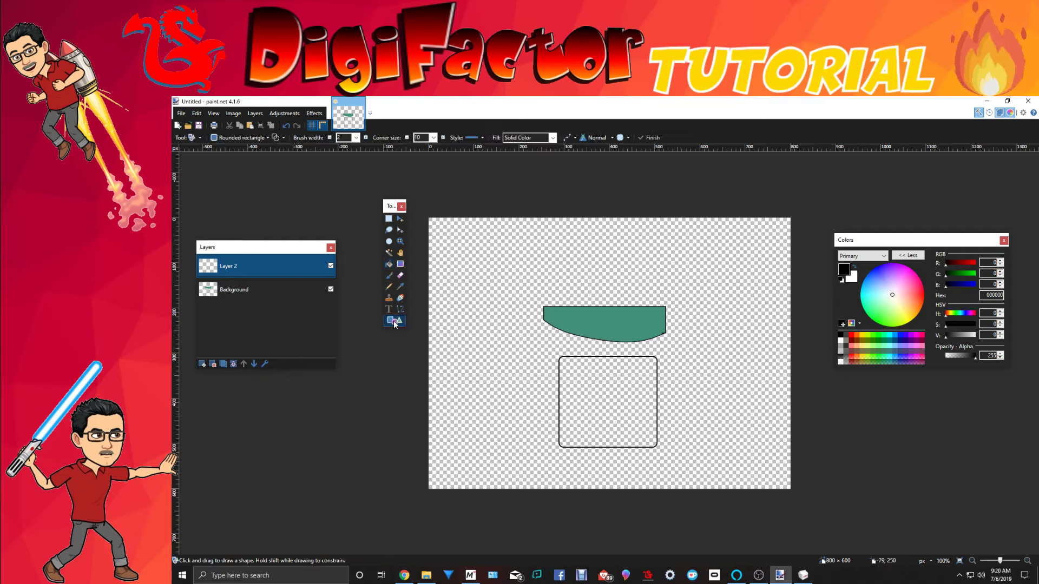
left_click(240, 138)
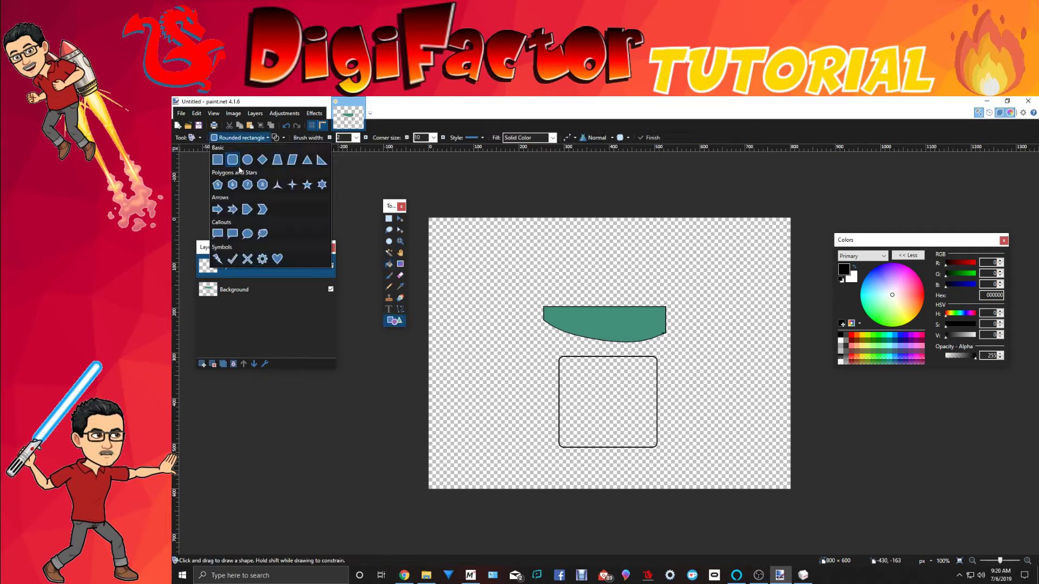
left_click(247, 159)
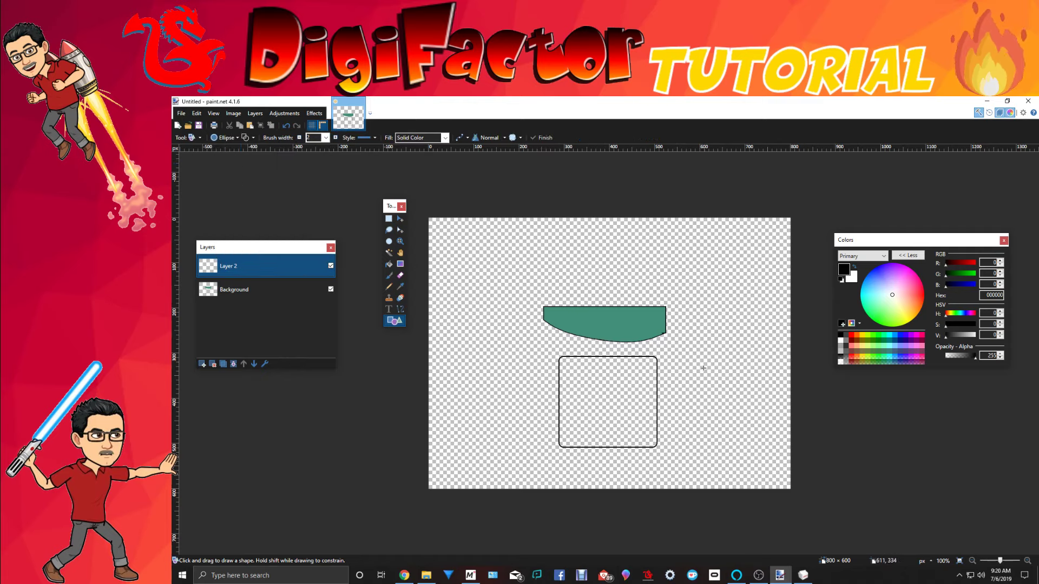
left_click_drag(698, 349, 709, 359)
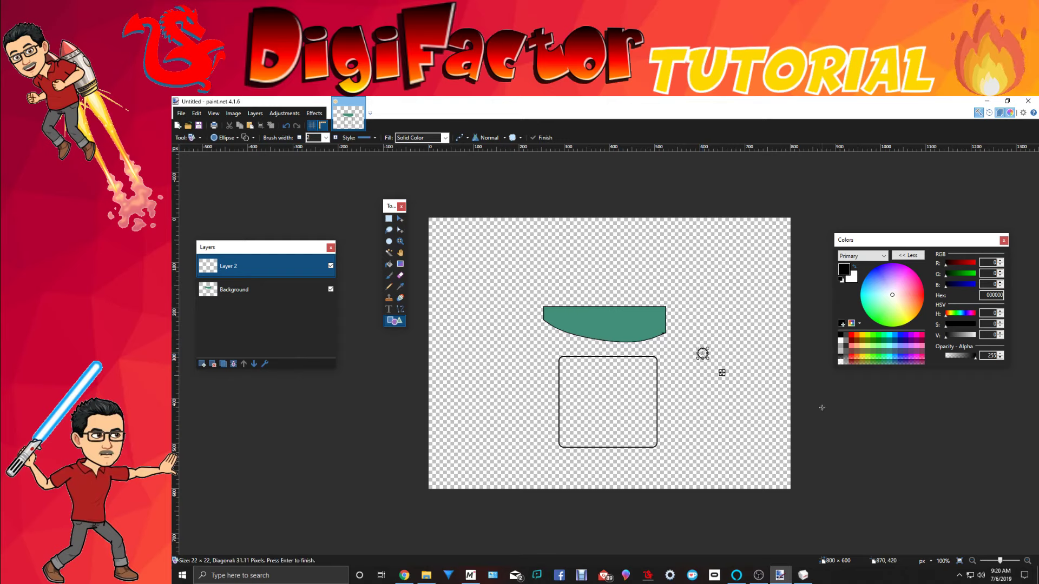
key("Return")
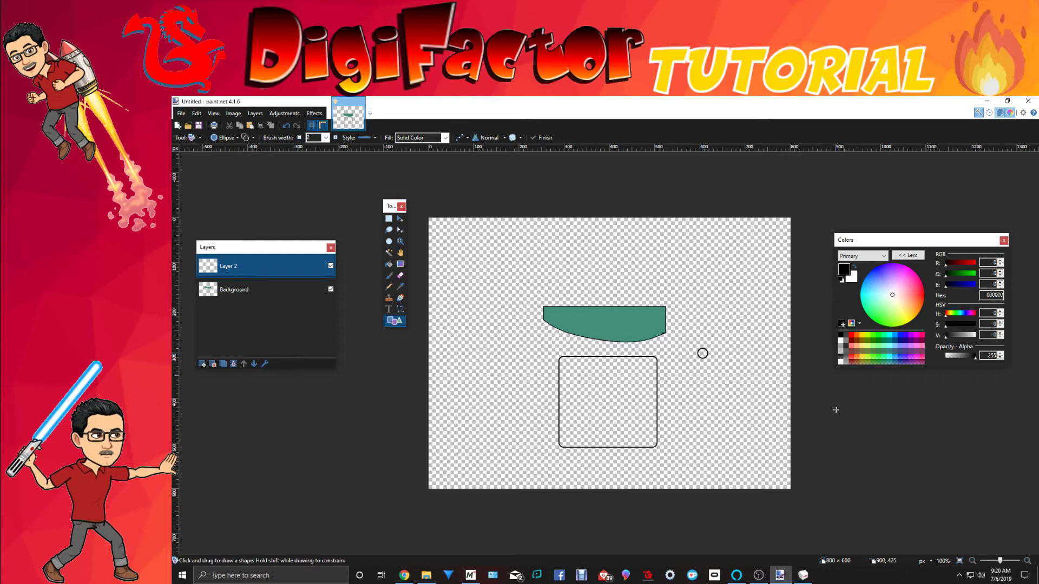
Step: Fill the small circle with grey A0A0A0 and draw a slanted dark grey 606060 line across it as a screw slot
left_click(387, 265)
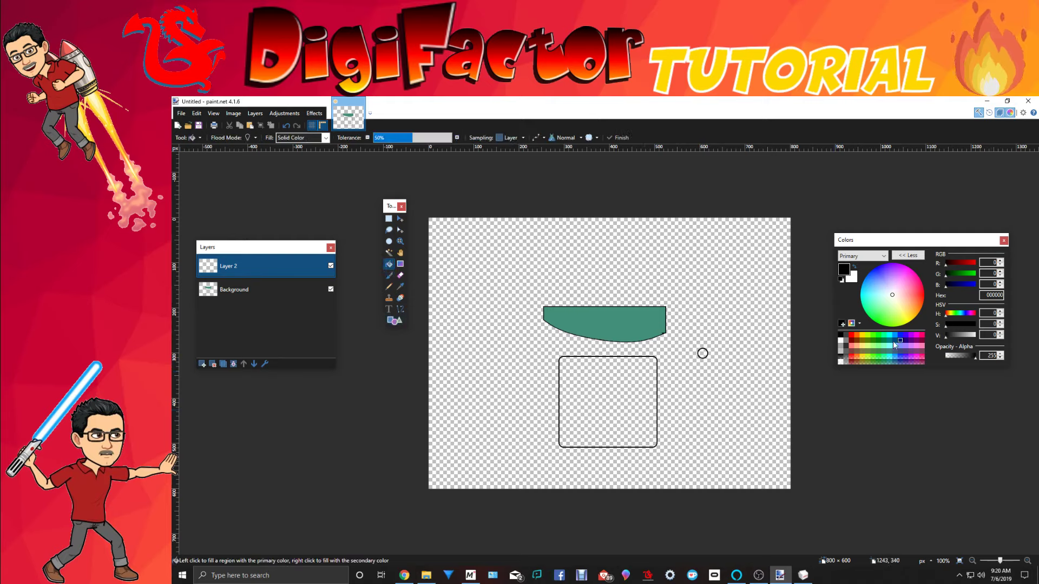
left_click(842, 346)
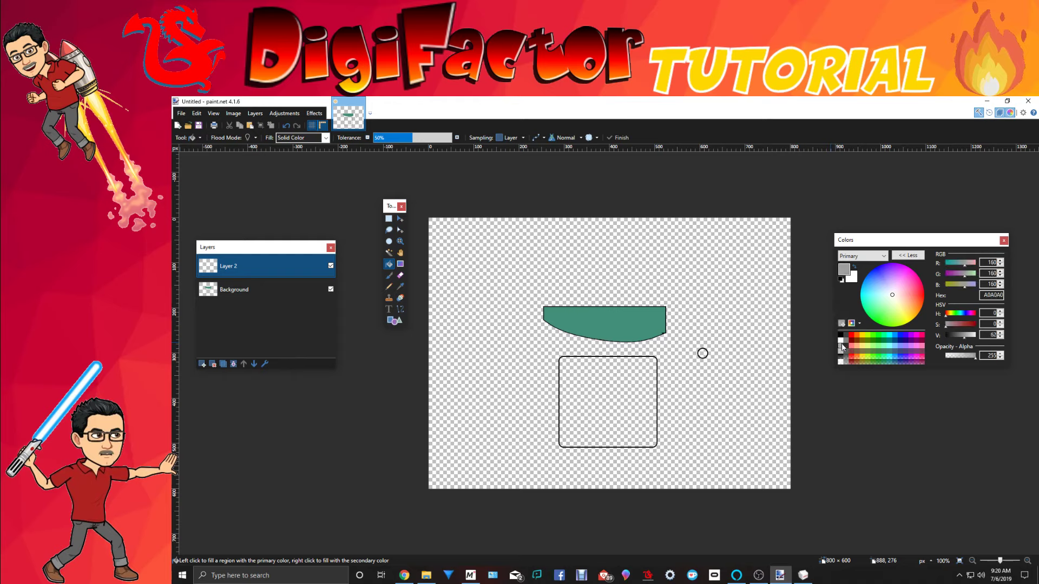
left_click(701, 350)
left_click(400, 309)
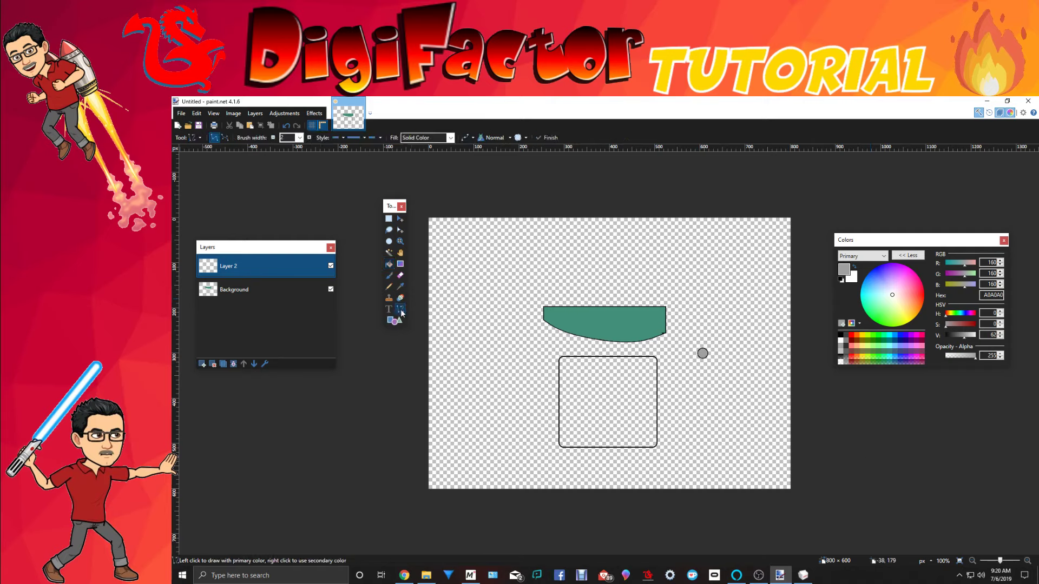
left_click(846, 353)
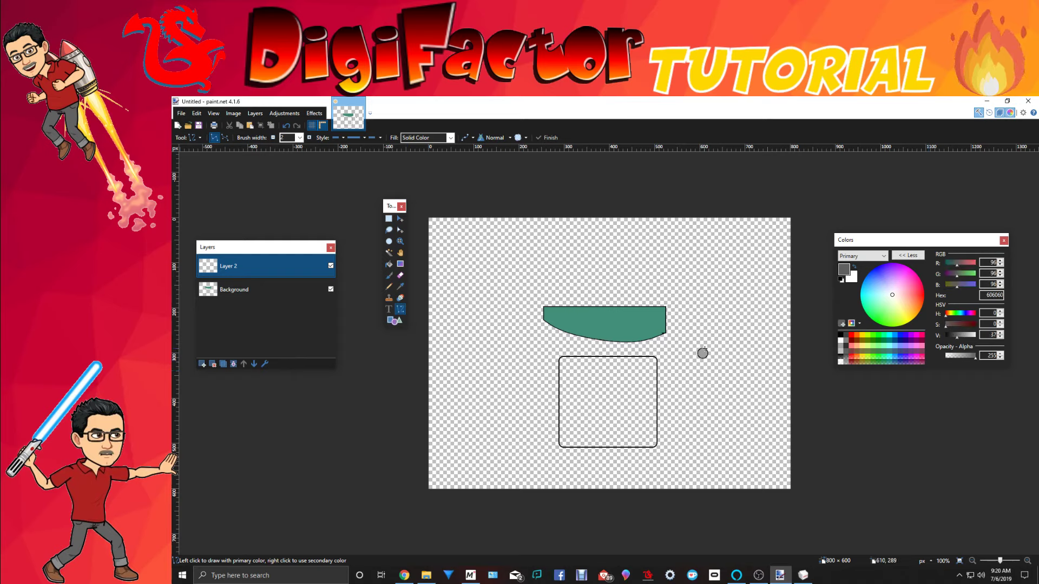
left_click_drag(702, 353, 702, 355)
Step: Select the screw head with Rectangle Select and place a duplicate of it just below the original
left_click(389, 219)
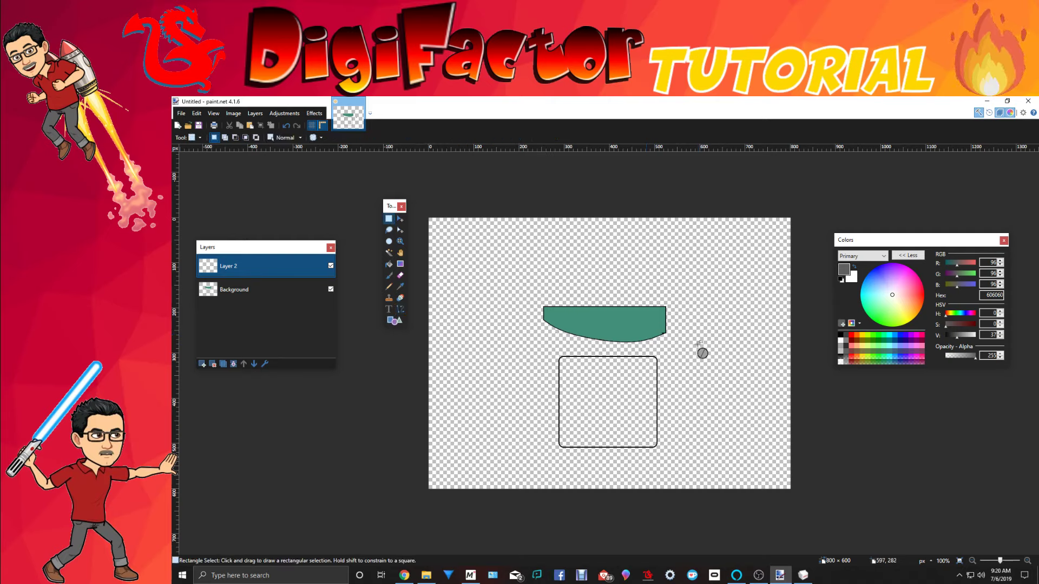
left_click_drag(694, 343, 709, 363)
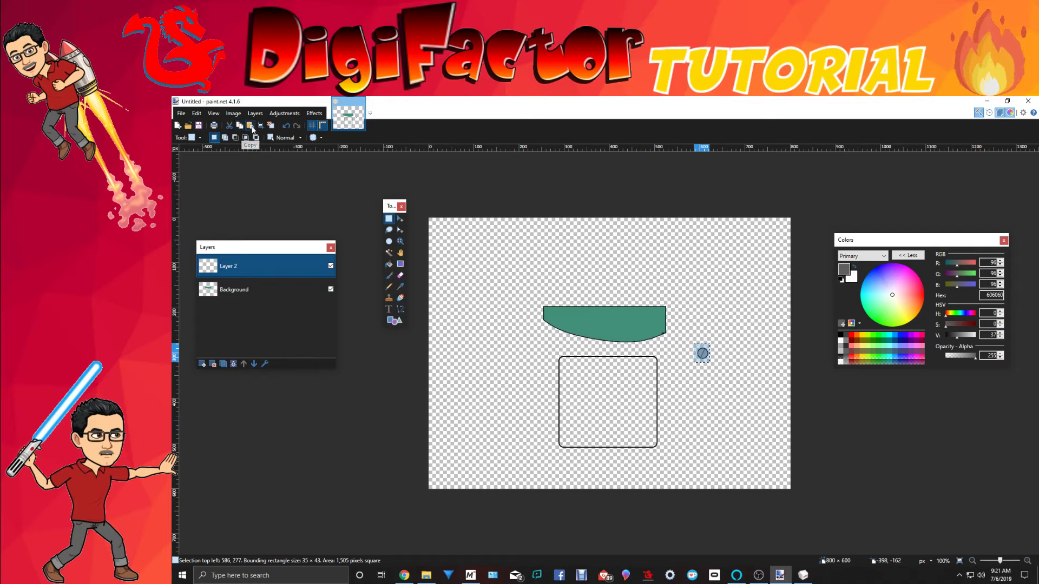
key("m")
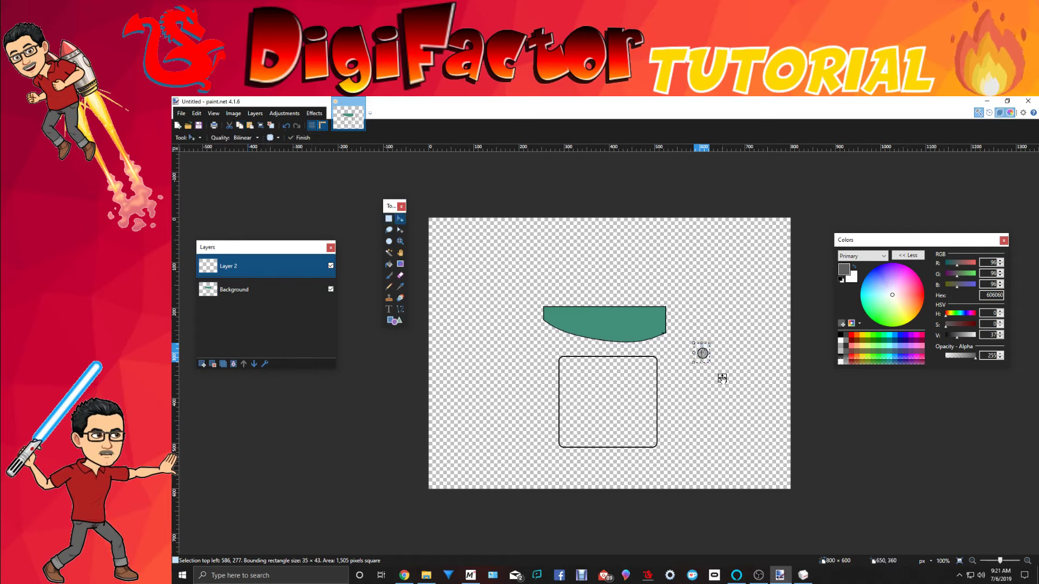
left_click_drag(722, 378, 720, 403, "ctrl")
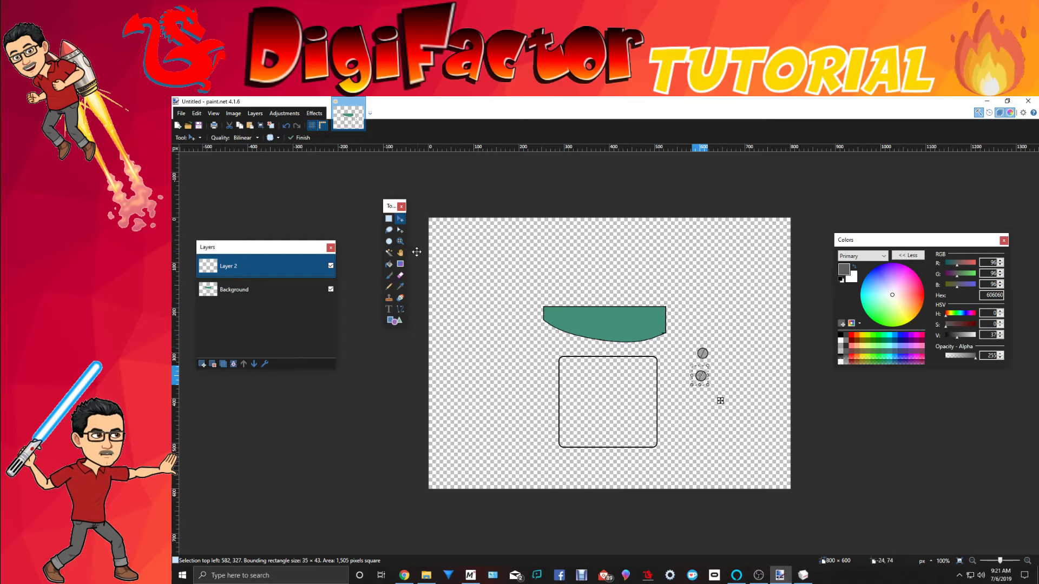
Step: Paste another screw head, shrink its selection to 24 × 32 px and place it in the green shape's upper-right corner
left_click(249, 127)
left_click_drag(729, 405, 660, 322)
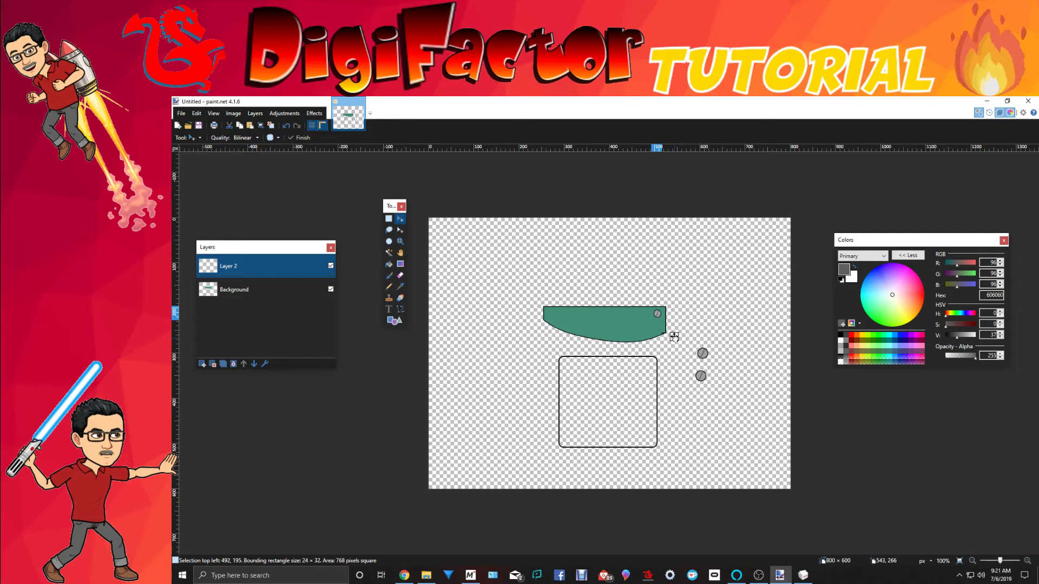
left_click_drag(674, 336, 676, 337)
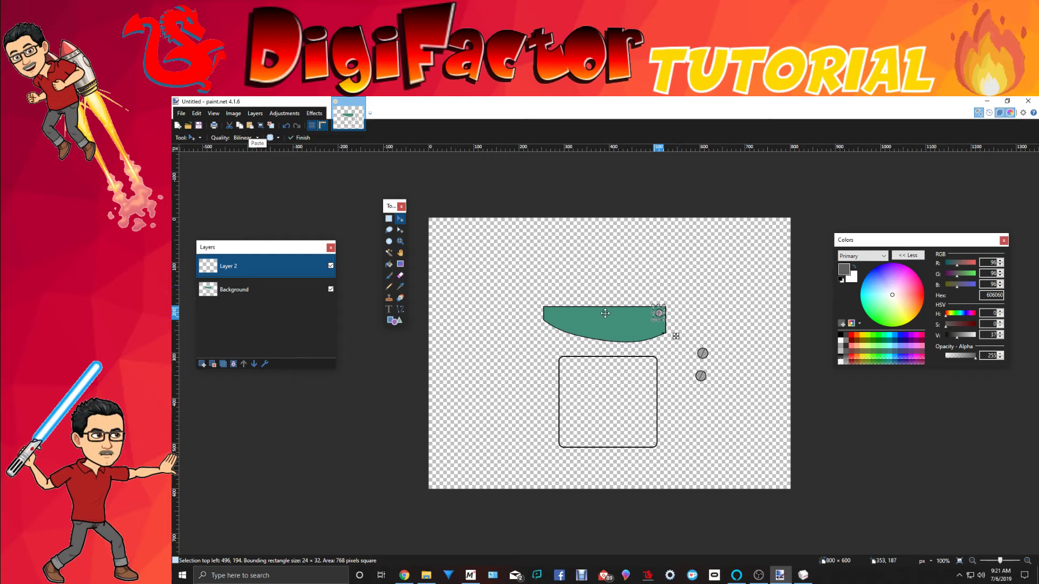
Step: Place two more small screw heads on the green shape, one below the first and one at its upper-left corner
left_click_drag(676, 337, 676, 352, "ctrl")
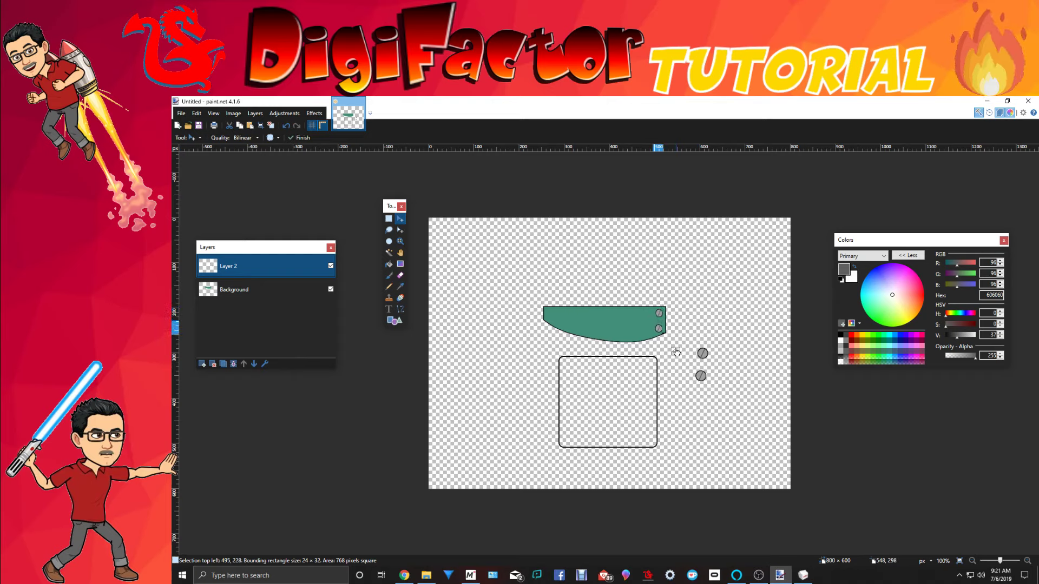
left_click(250, 127)
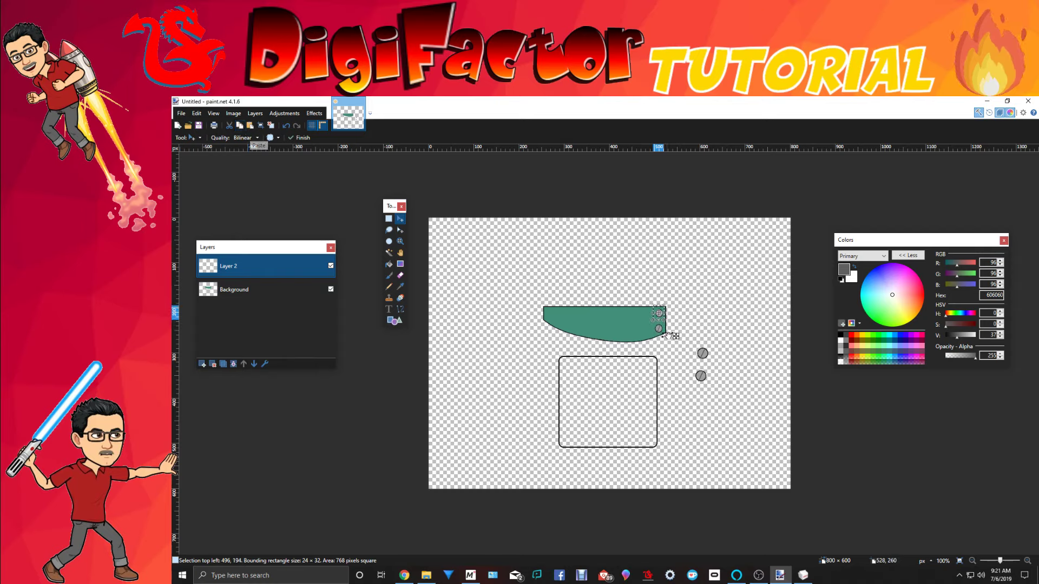
left_click_drag(669, 335, 566, 338)
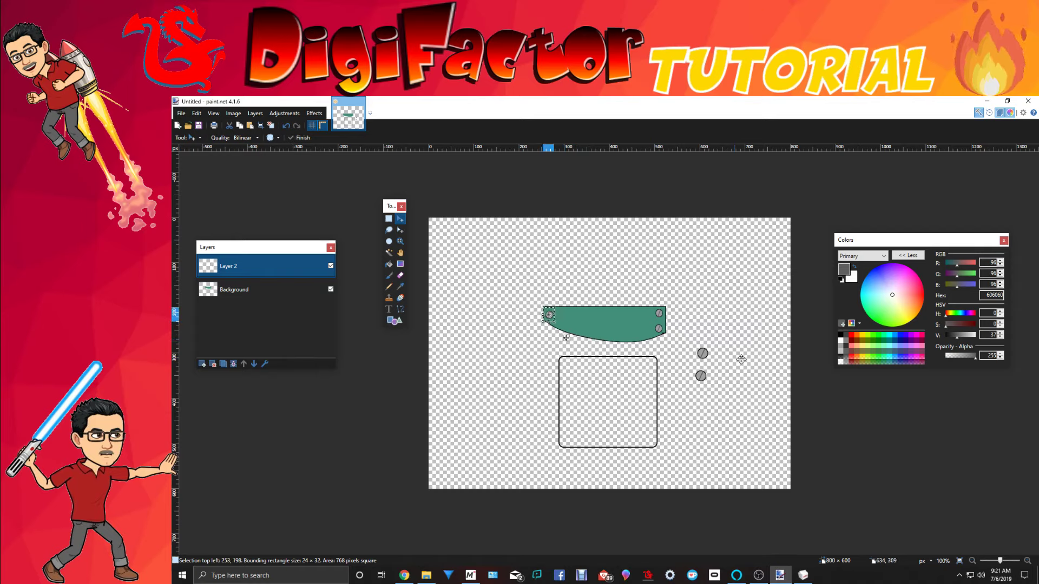
Step: Select the two full-size screw heads beside the shapes and cut them from the layer
left_click(389, 218)
left_click_drag(692, 346, 712, 391)
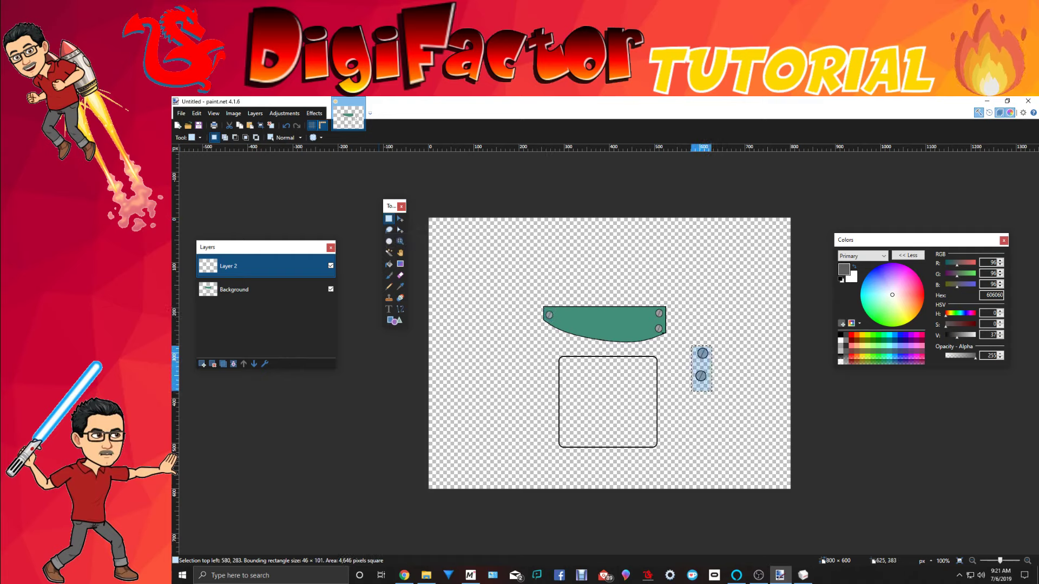
left_click(231, 126)
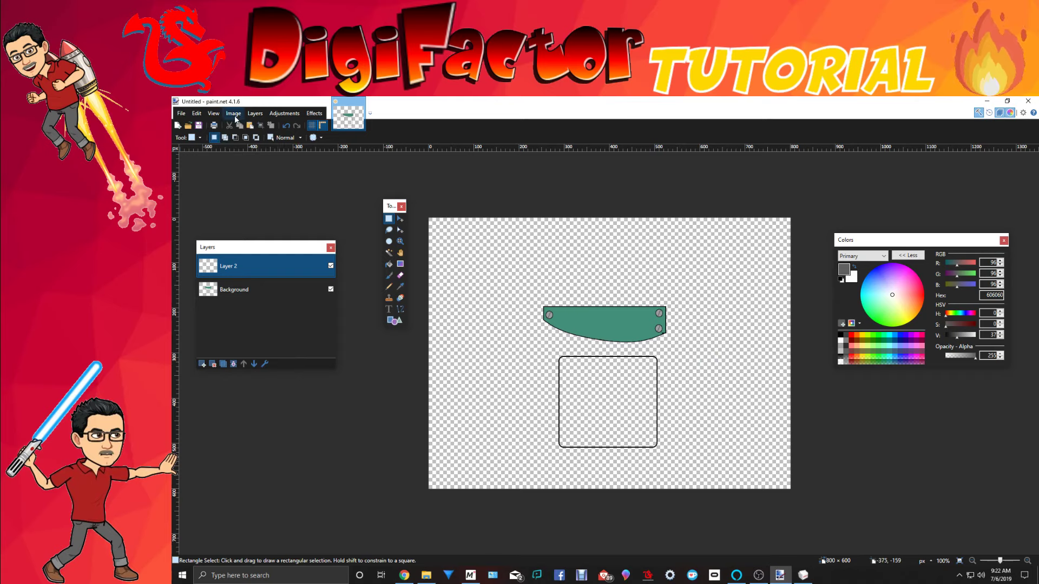
Step: On the Background layer, fill the rounded rectangle with brown 7C5B44 using the Paint Bucket
left_click(273, 289)
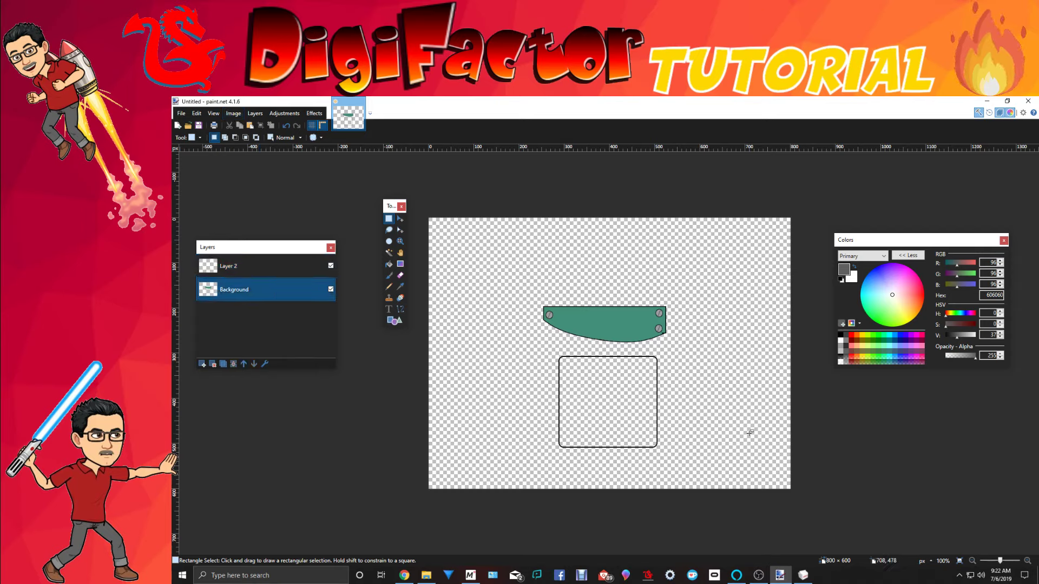
left_click(856, 340)
left_click_drag(975, 326, 959, 328)
left_click(388, 264)
left_click(613, 386)
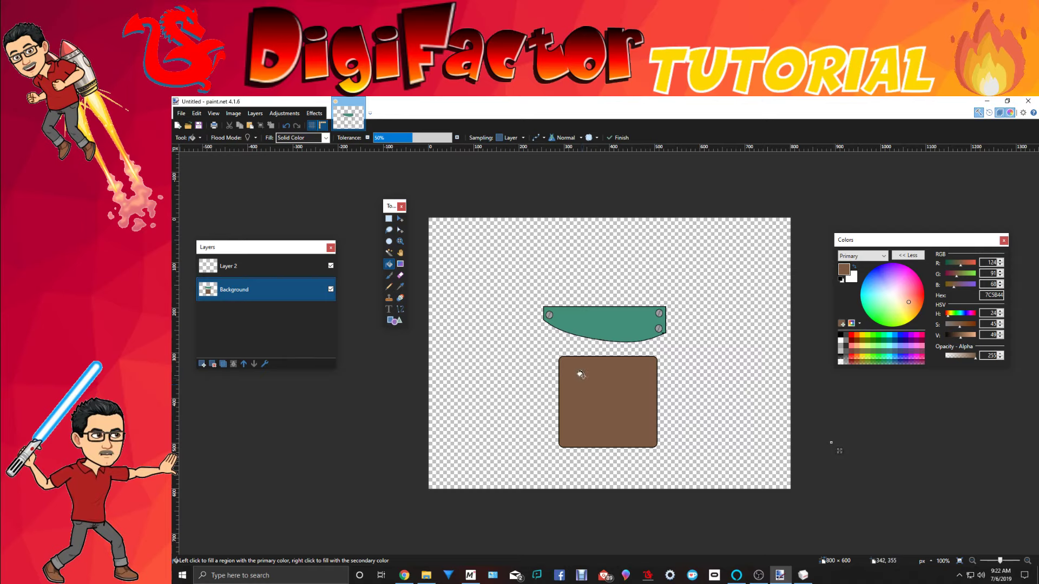
Step: Set the Shapes tool to Rounded rectangle with a brush width of 6
left_click(400, 322)
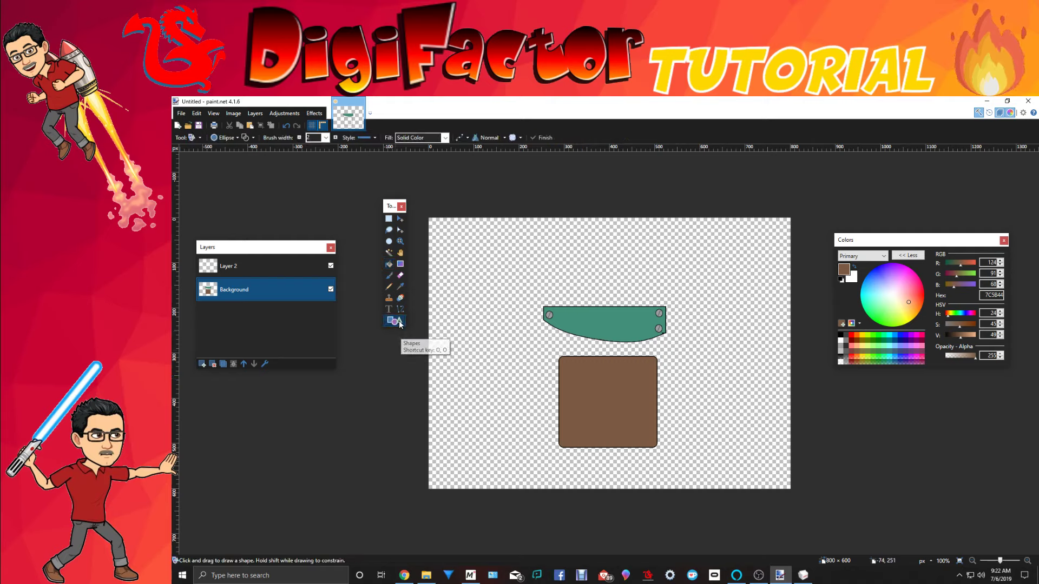
left_click(231, 138)
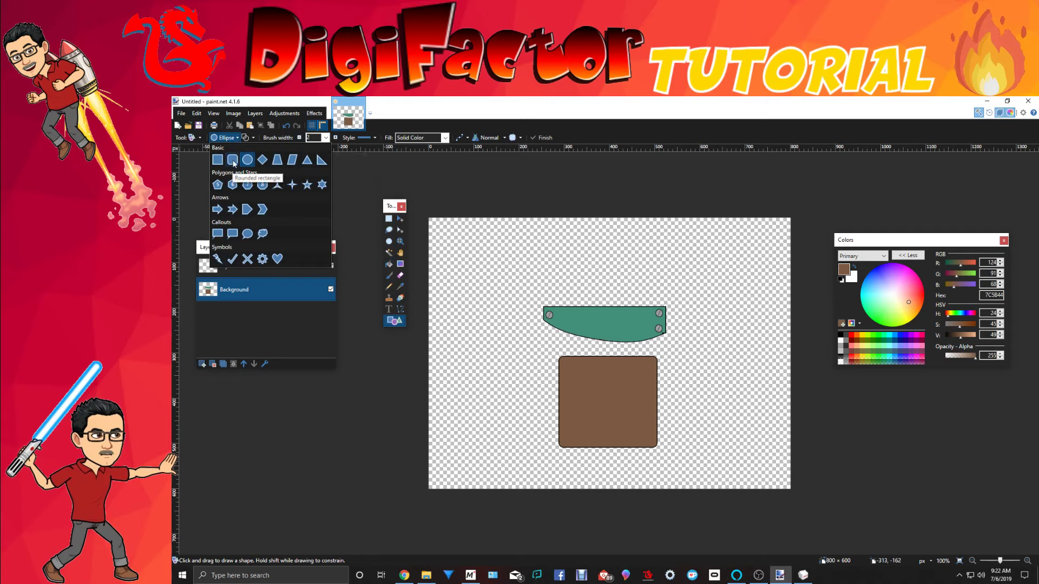
left_click(233, 161)
left_click(356, 138)
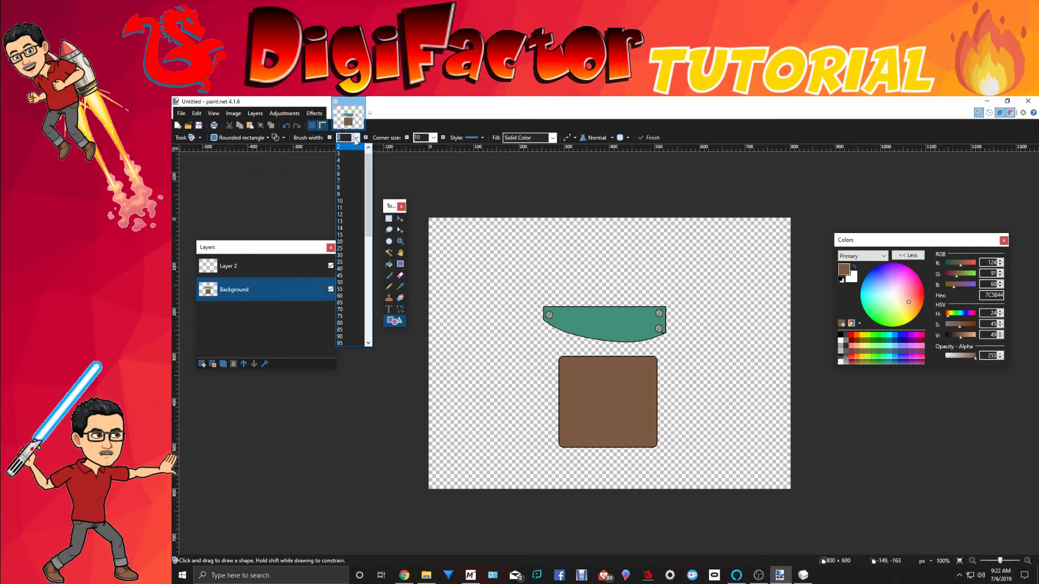
left_click(346, 174)
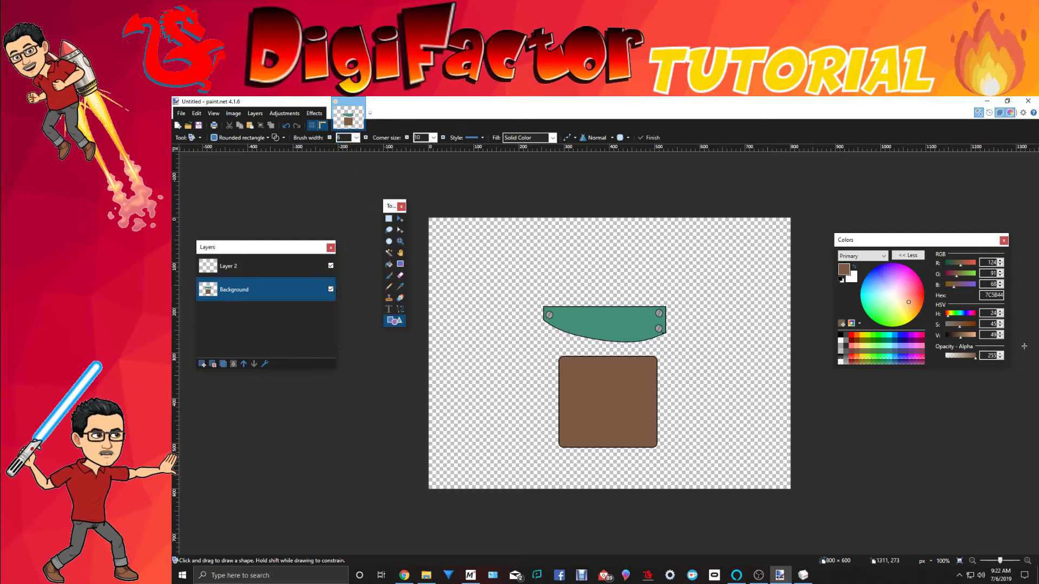
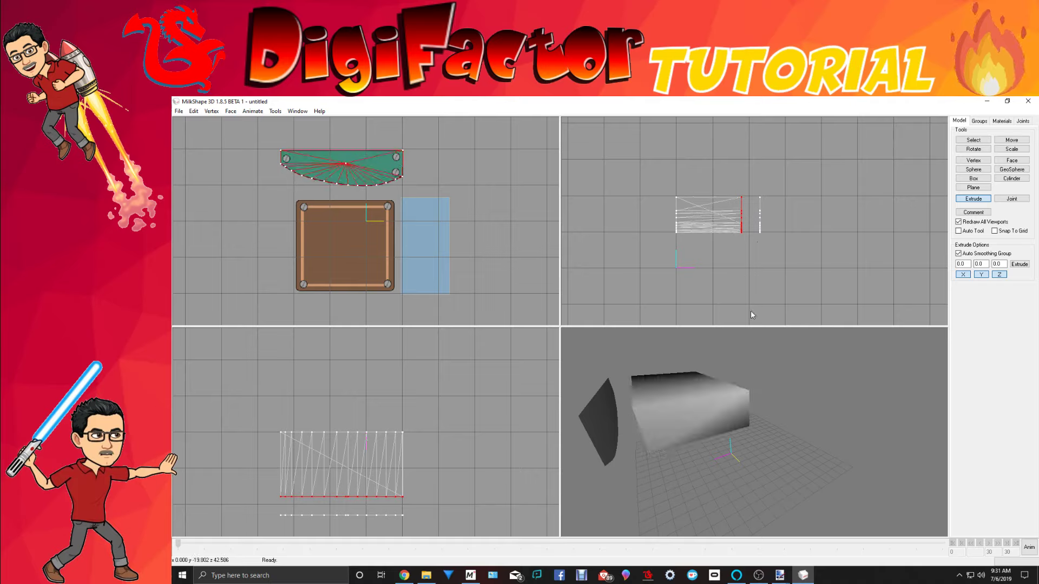
Step: In MilkShape 3D, deselect the vertices of the group Regroup00 and select all faces of the extruded curved body
left_click_drag(755, 346, 703, 380)
left_click(978, 121)
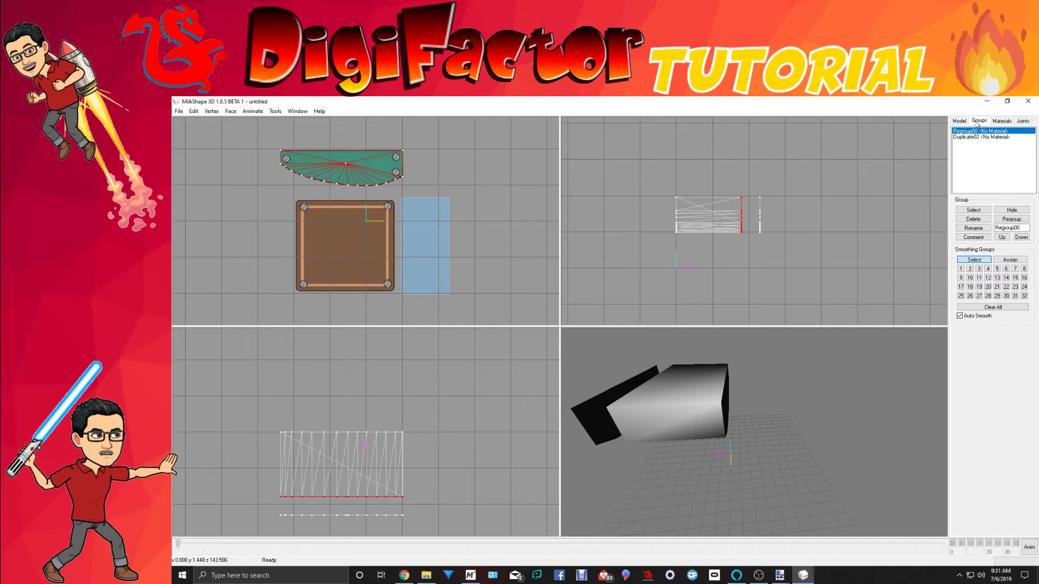
double_click(971, 132)
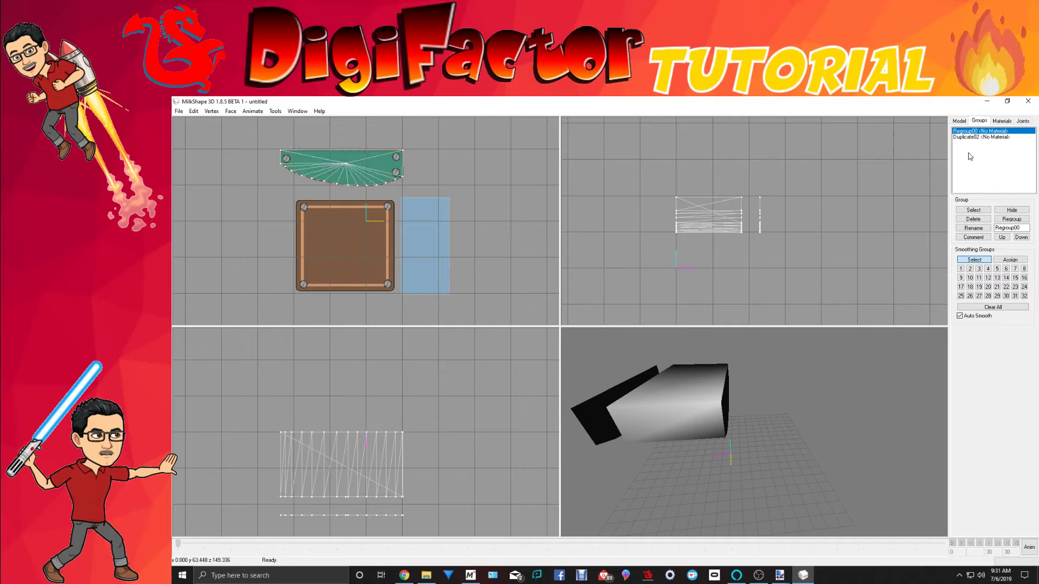
left_click(966, 122)
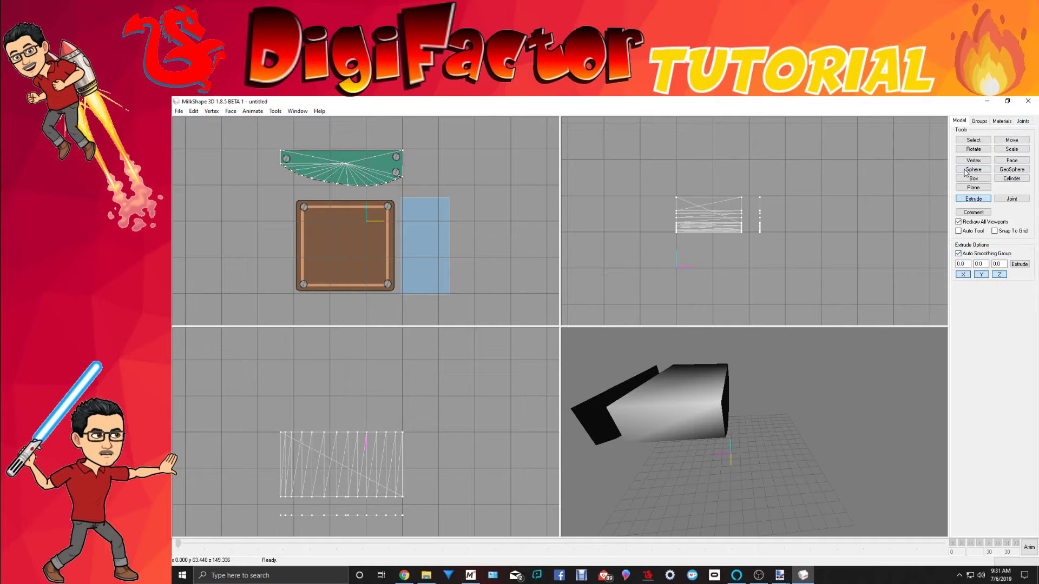
left_click(972, 141)
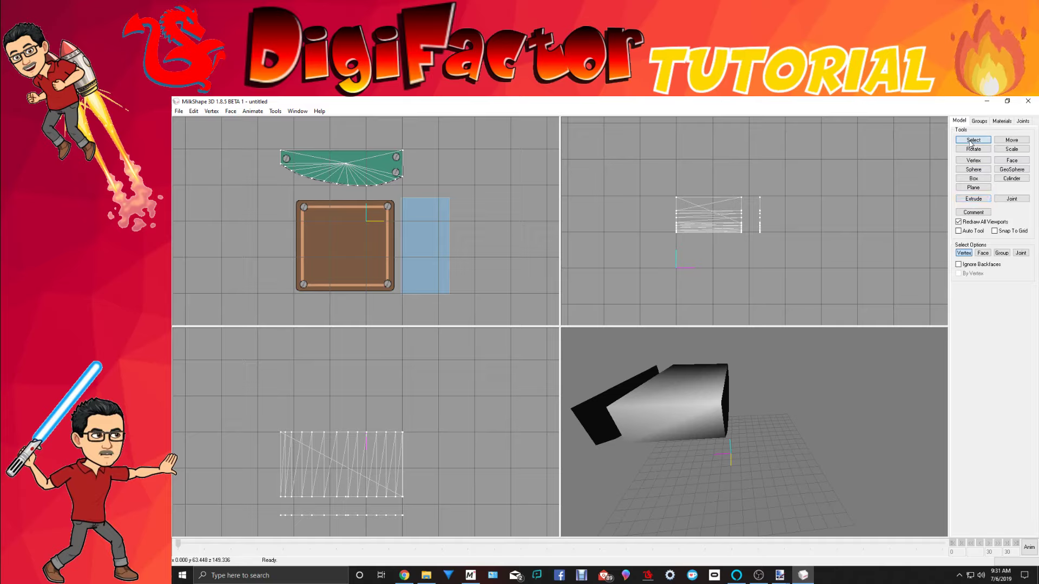
left_click(983, 253)
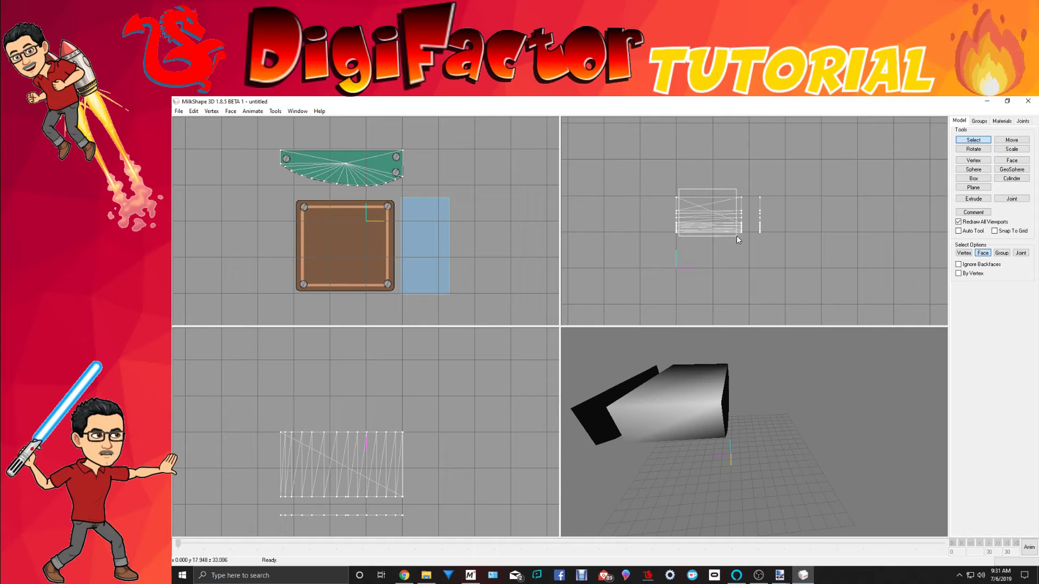
left_click_drag(737, 236, 748, 241)
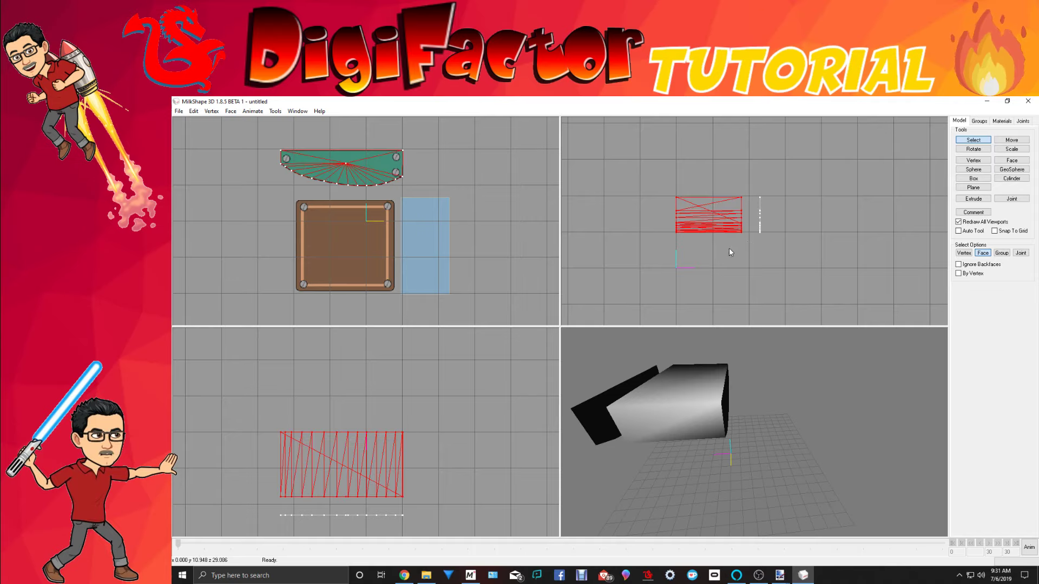
Step: Regroup the selected faces of the extruded curved body into their own group and deselect the group
left_click(978, 121)
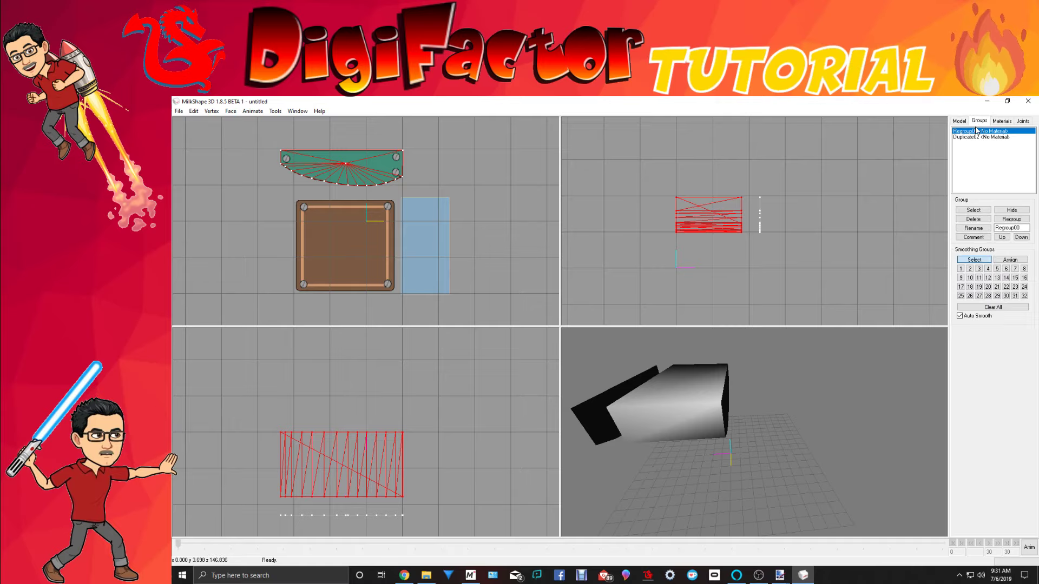
left_click(1016, 221)
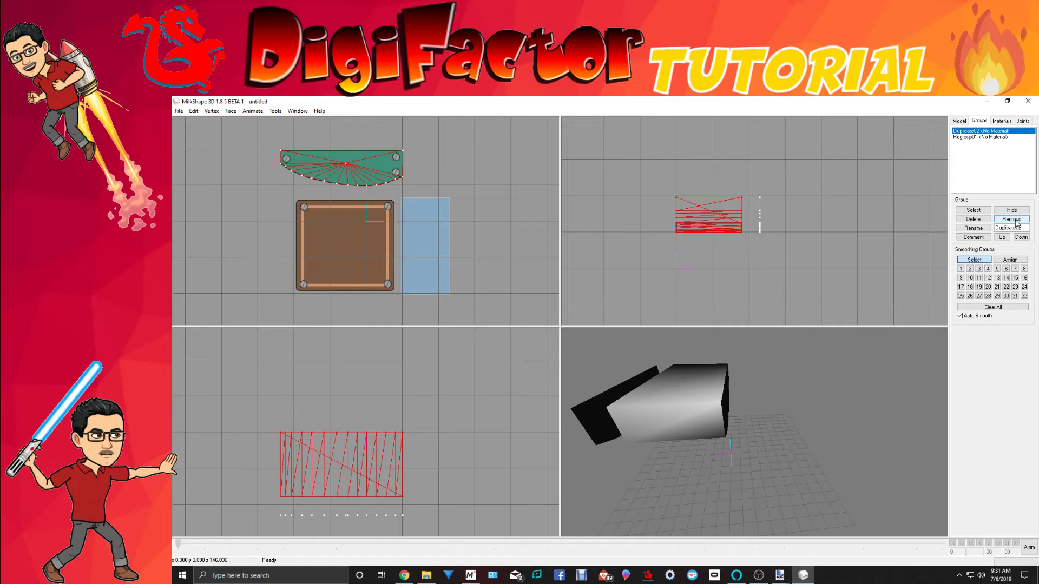
double_click(973, 137)
double_click(972, 137)
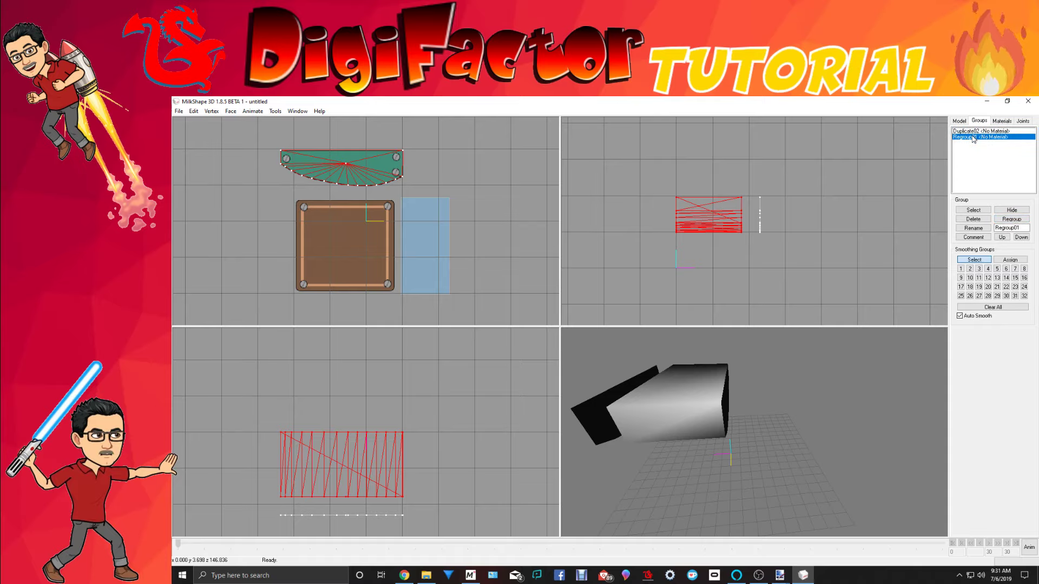
double_click(972, 137)
left_click(959, 121)
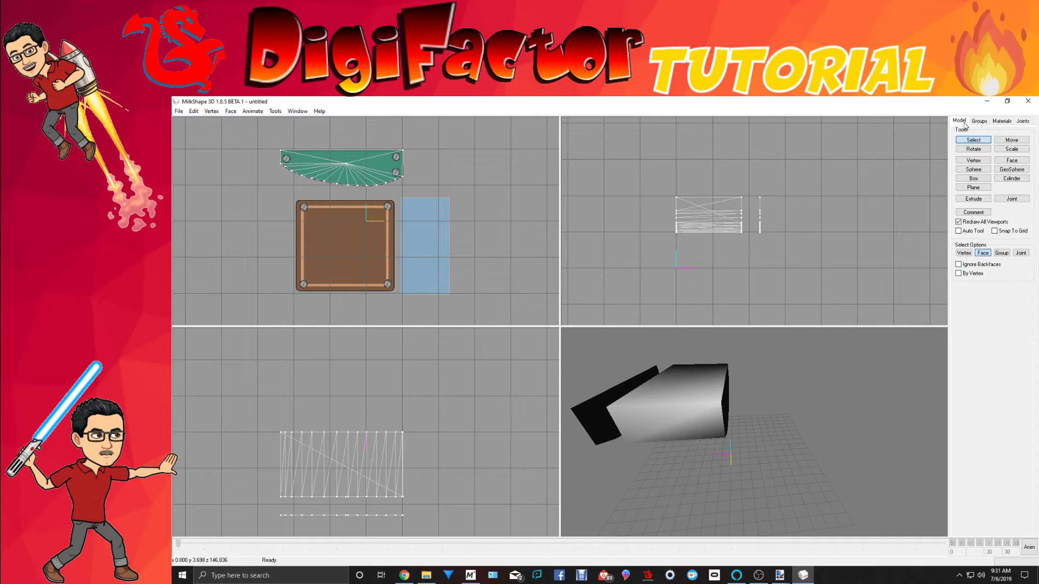
Step: Try deleting the overlapping centre vertices of the curved shapes and undo the deletion
left_click_drag(687, 192, 728, 241)
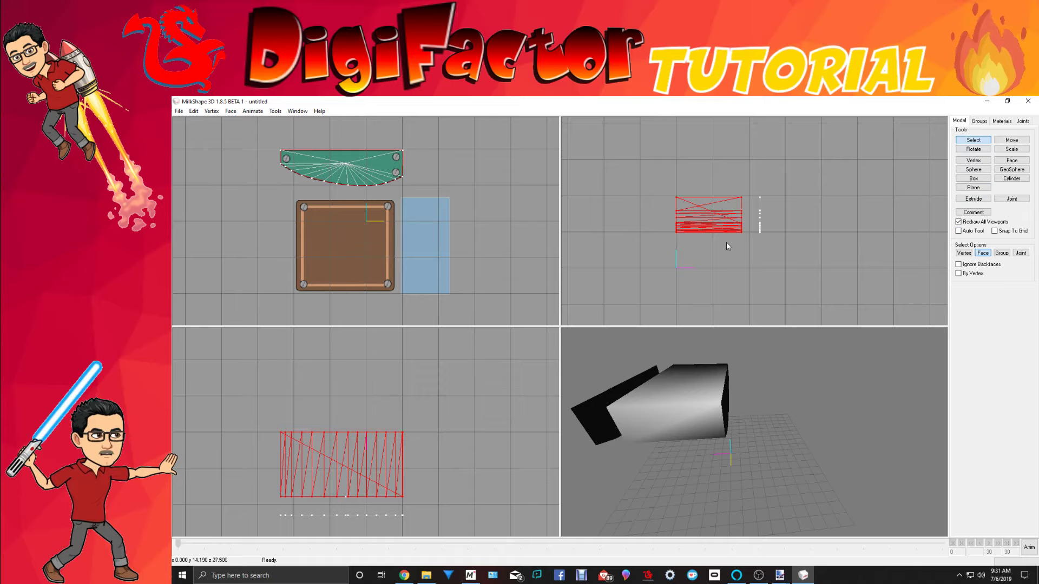
left_click(726, 245)
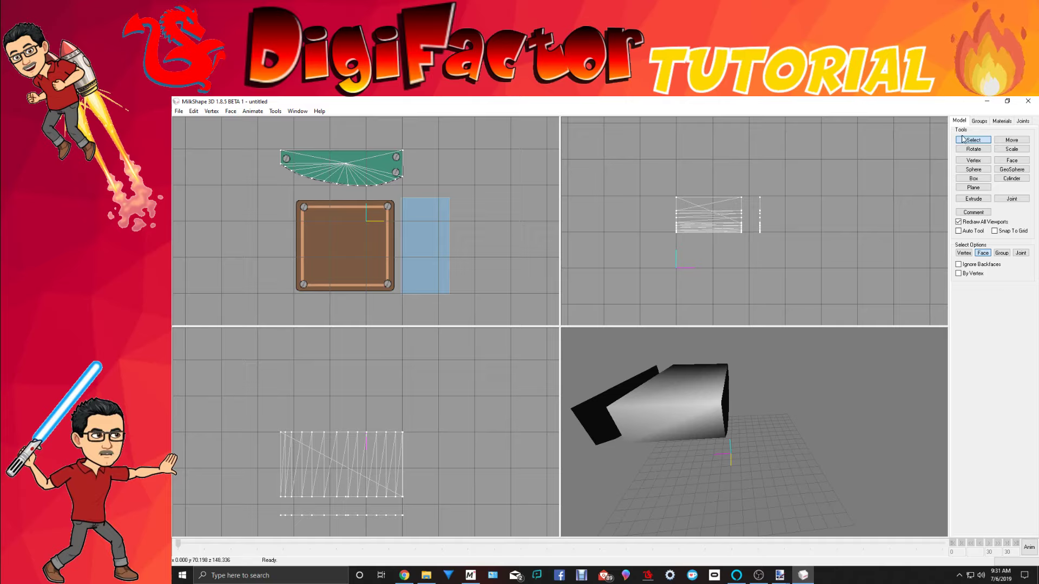
left_click(965, 254)
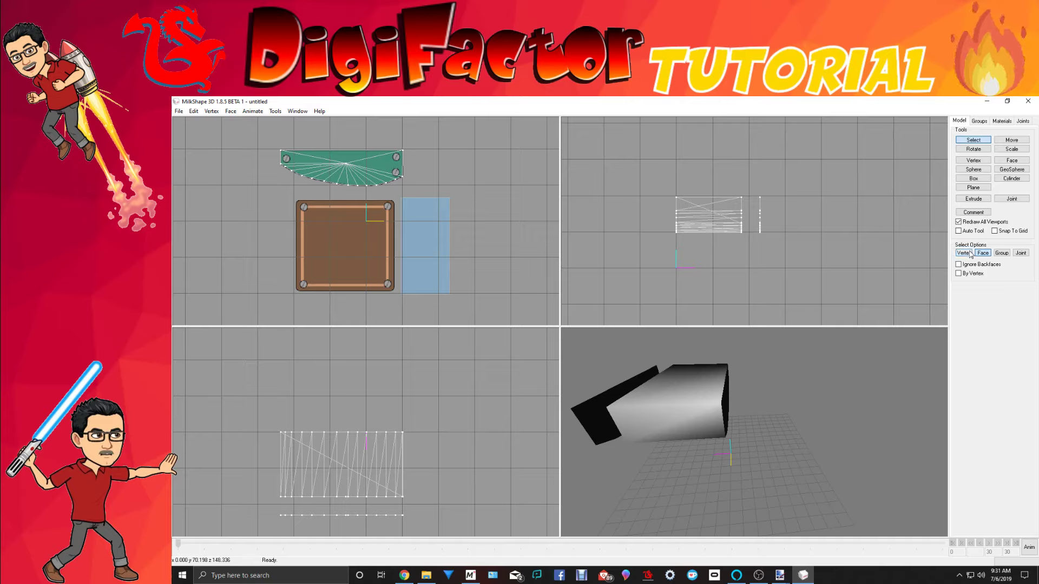
left_click(344, 163)
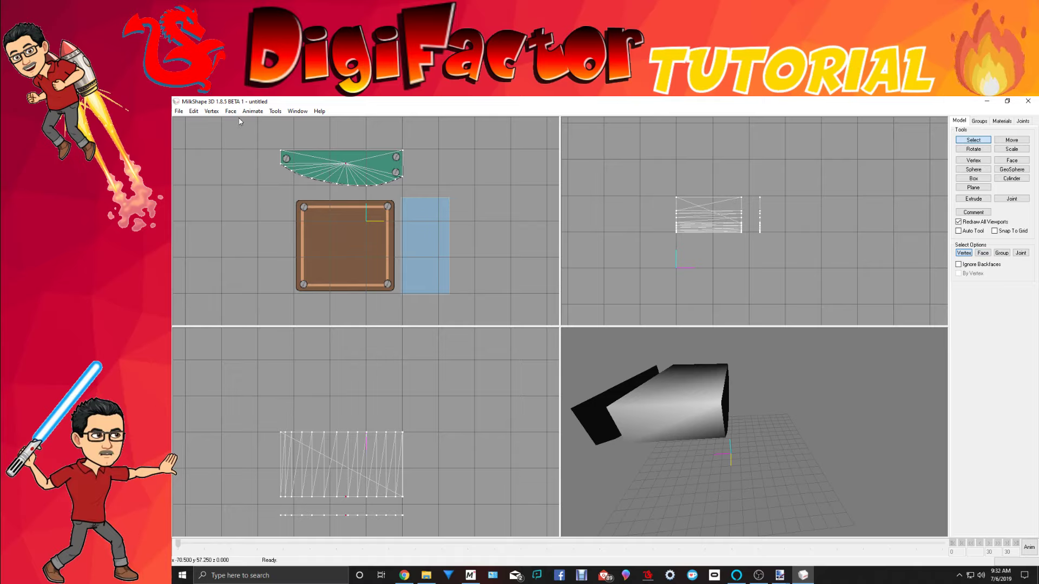
left_click(193, 110)
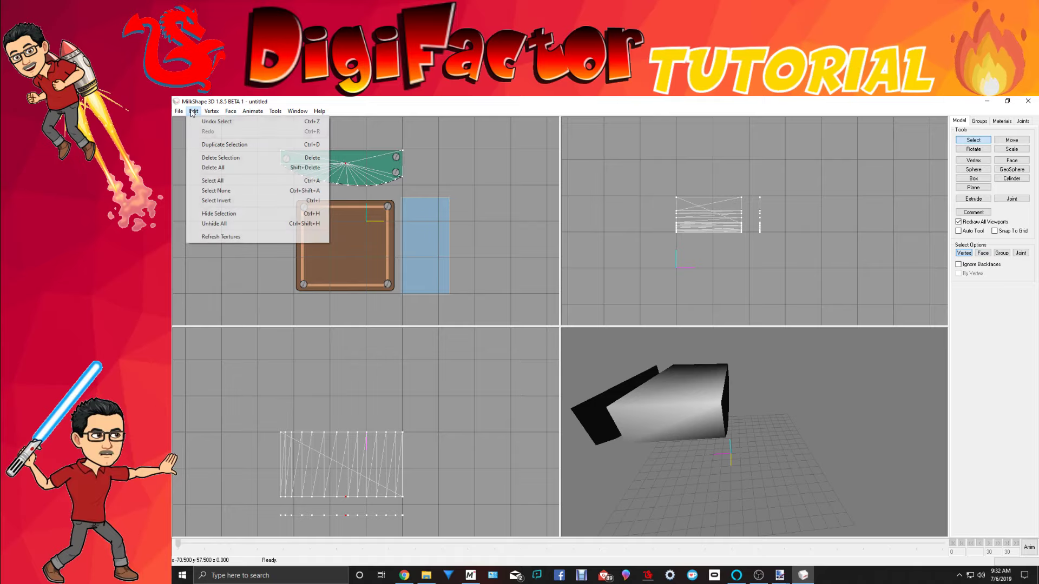
left_click(211, 158)
left_click_drag(749, 343, 734, 372)
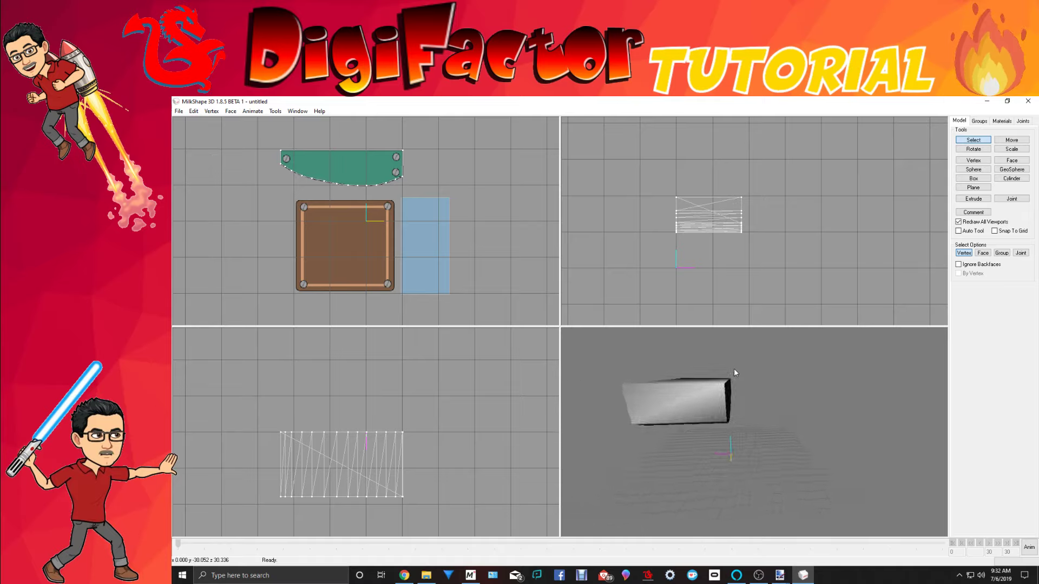
left_click(194, 111)
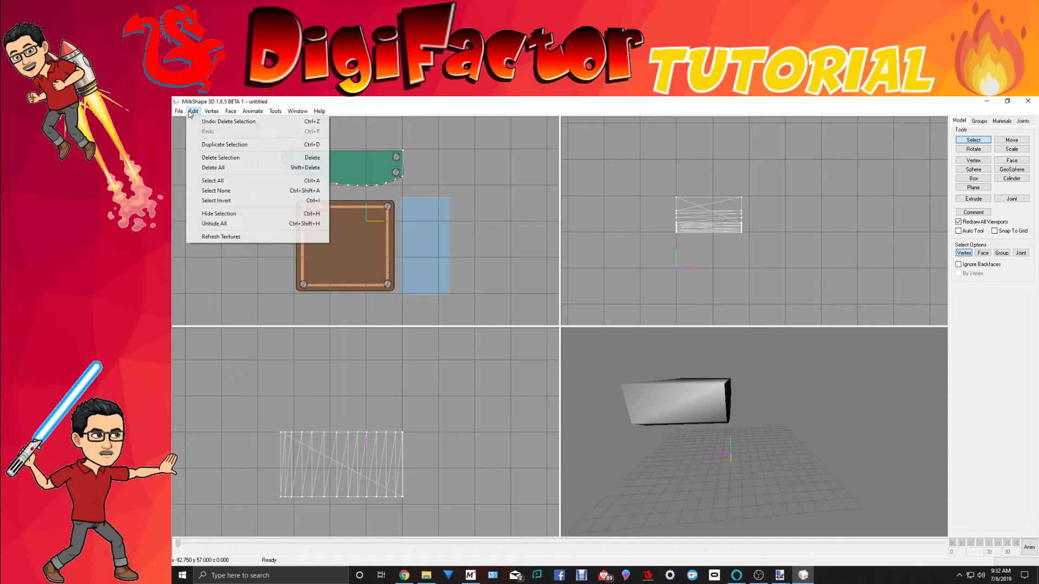
left_click(201, 121)
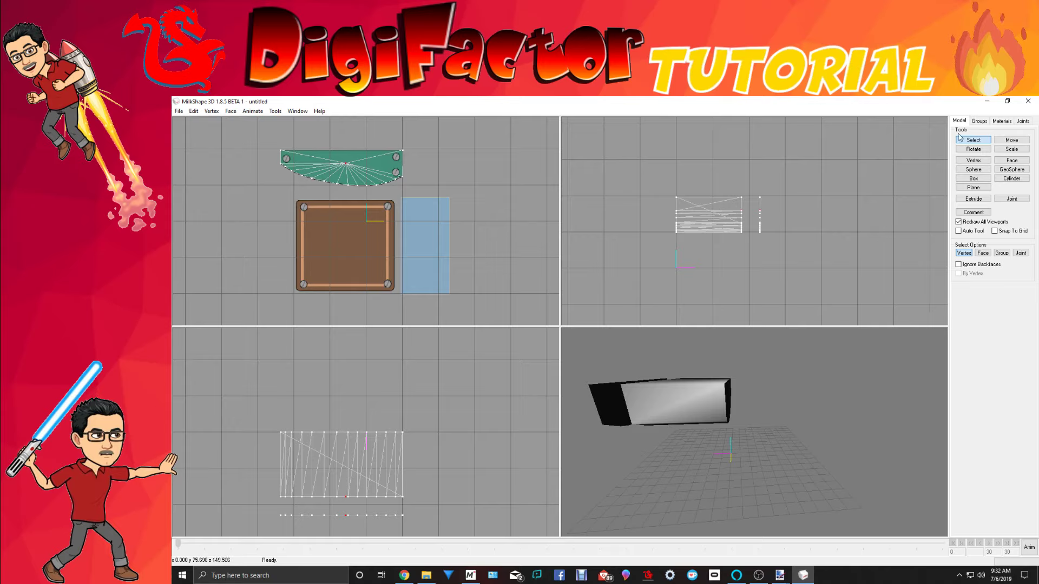
Step: Select only the flat curved group Duplicate02 and move it down, clear of the extruded body
left_click(978, 121)
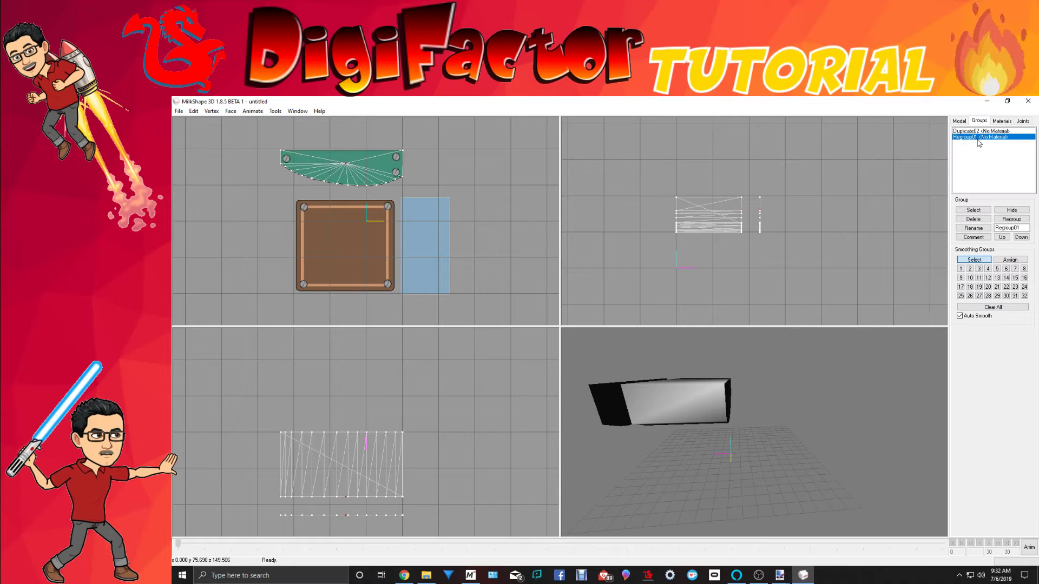
double_click(981, 137)
double_click(981, 136)
double_click(982, 131)
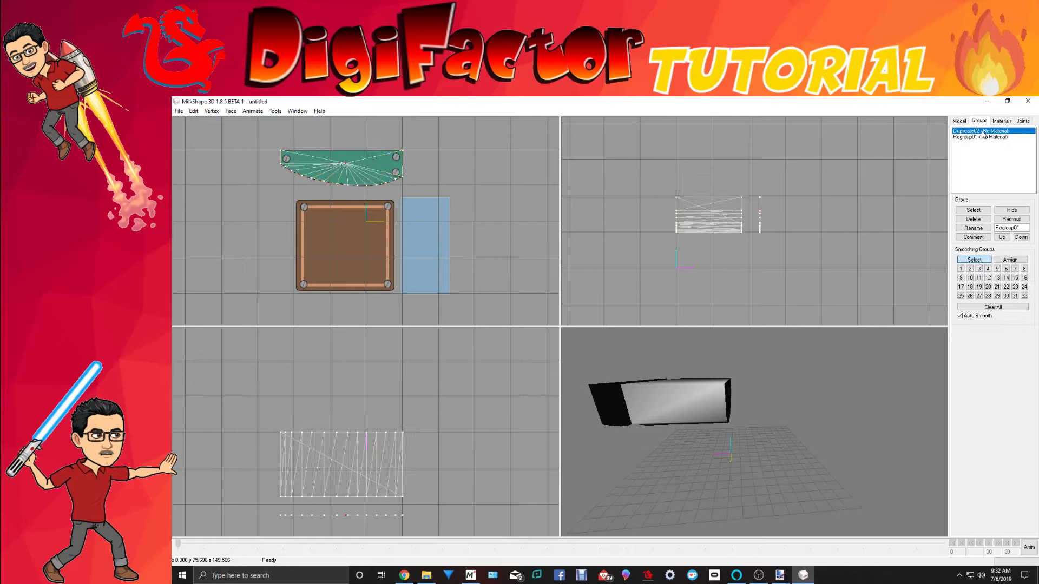
left_click(958, 121)
left_click(1011, 139)
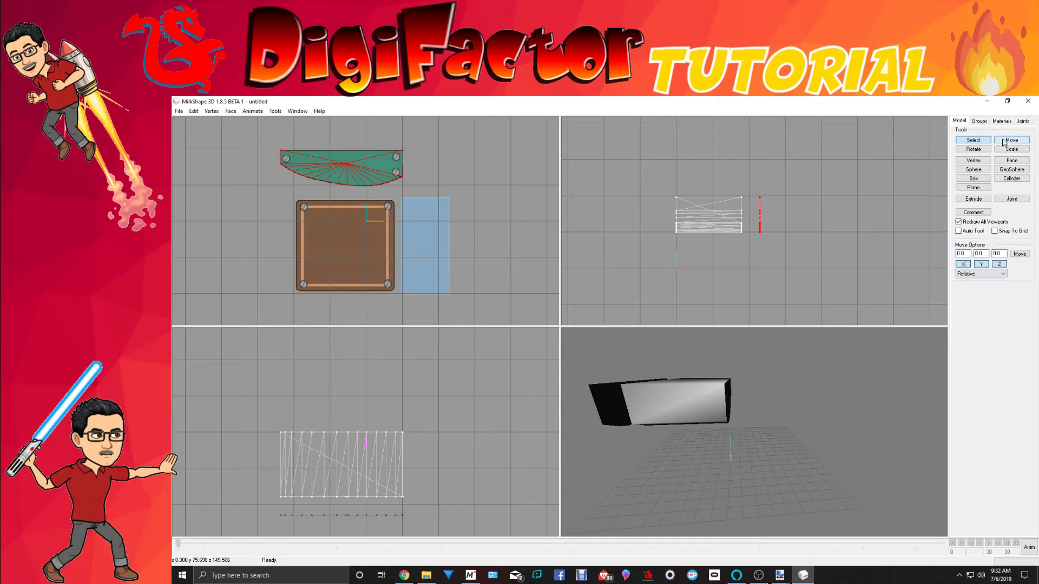
left_click_drag(813, 196, 803, 248)
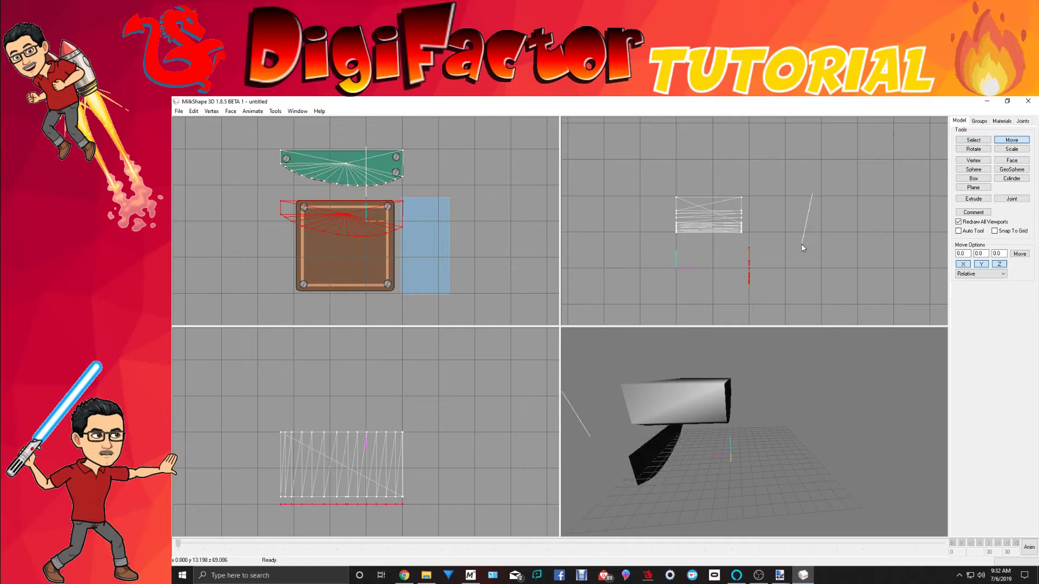
Step: Select the centre vertices of the extruded curved body and delete them, leaving the flat duplicate out of the selection
left_click(973, 140)
left_click(918, 151)
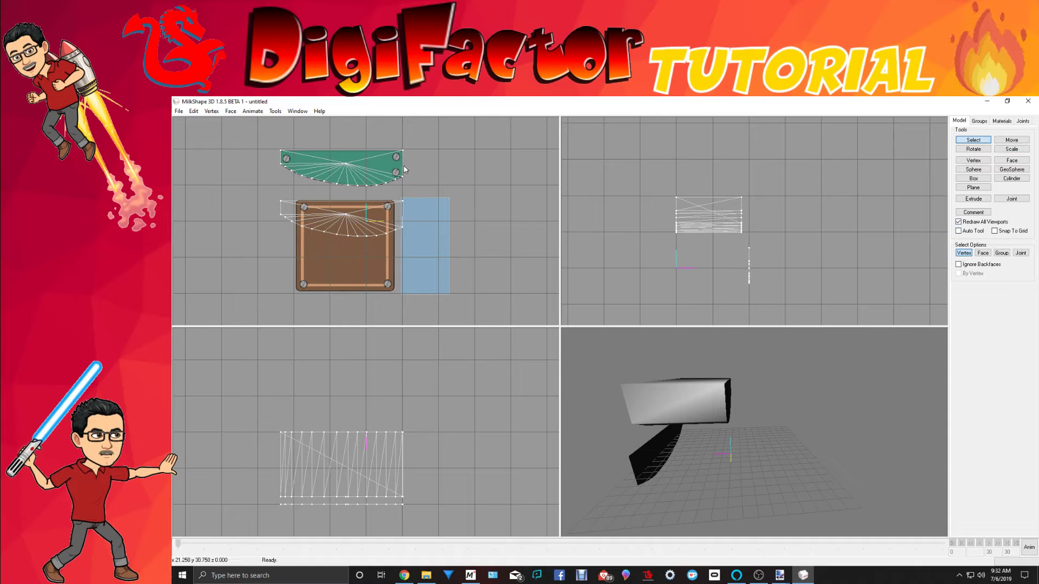
left_click_drag(340, 159, 350, 169)
left_click(193, 110)
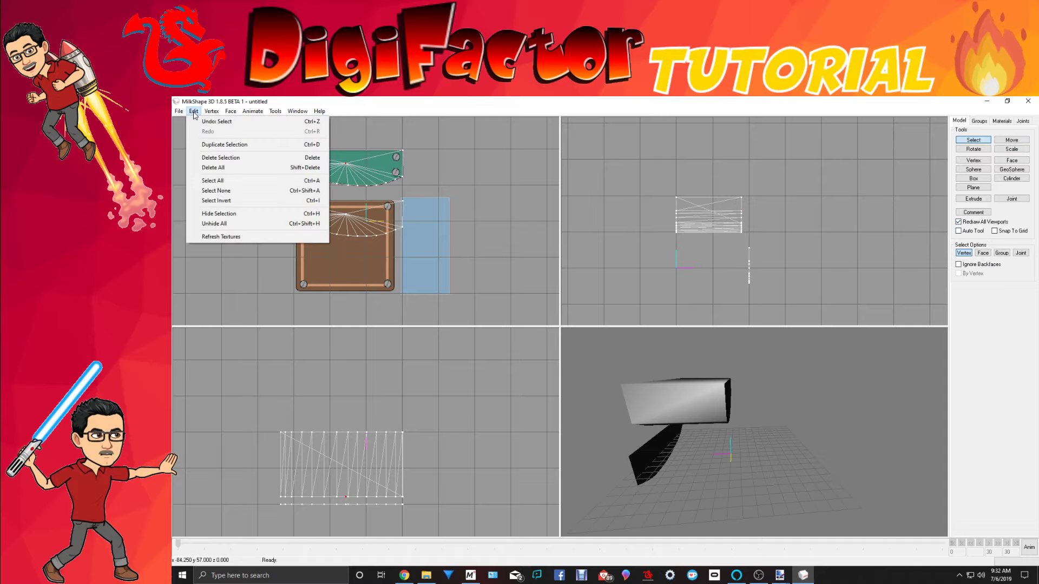
left_click(215, 157)
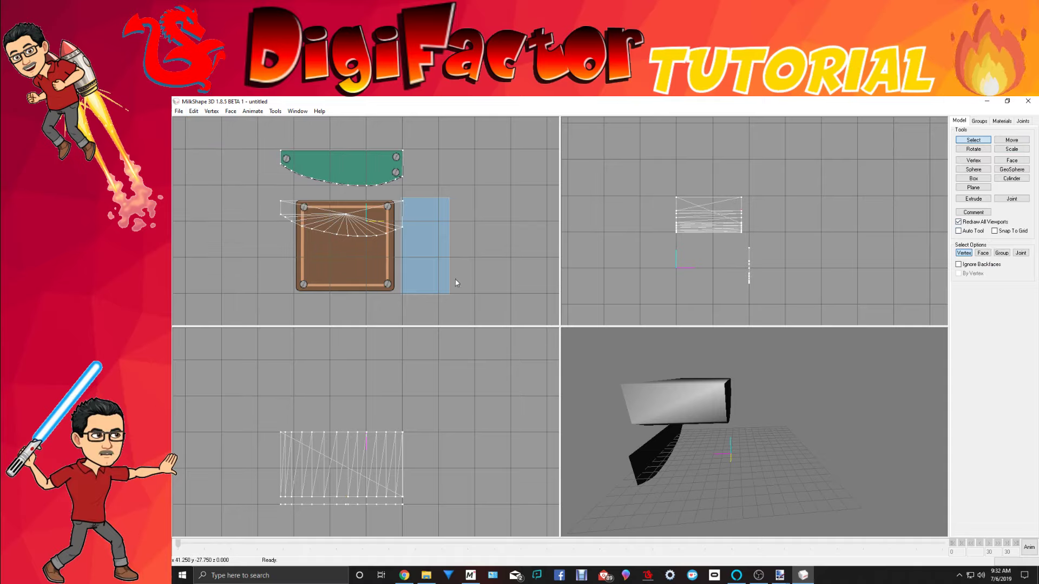
left_click_drag(760, 435, 822, 378)
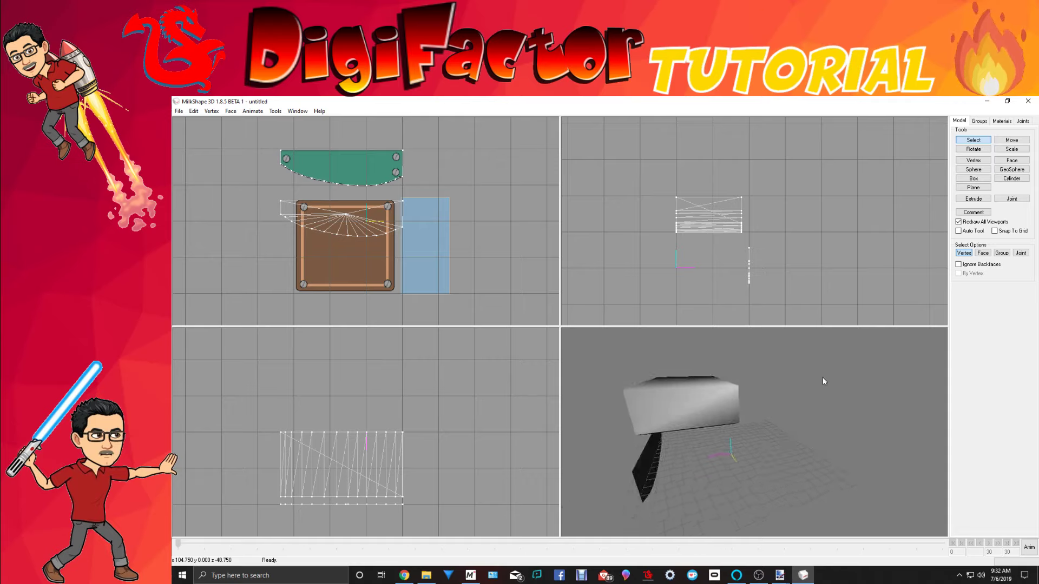
Step: Move the flat curved group Duplicate02 back up against the front end of the extruded body as its cap
left_click(981, 121)
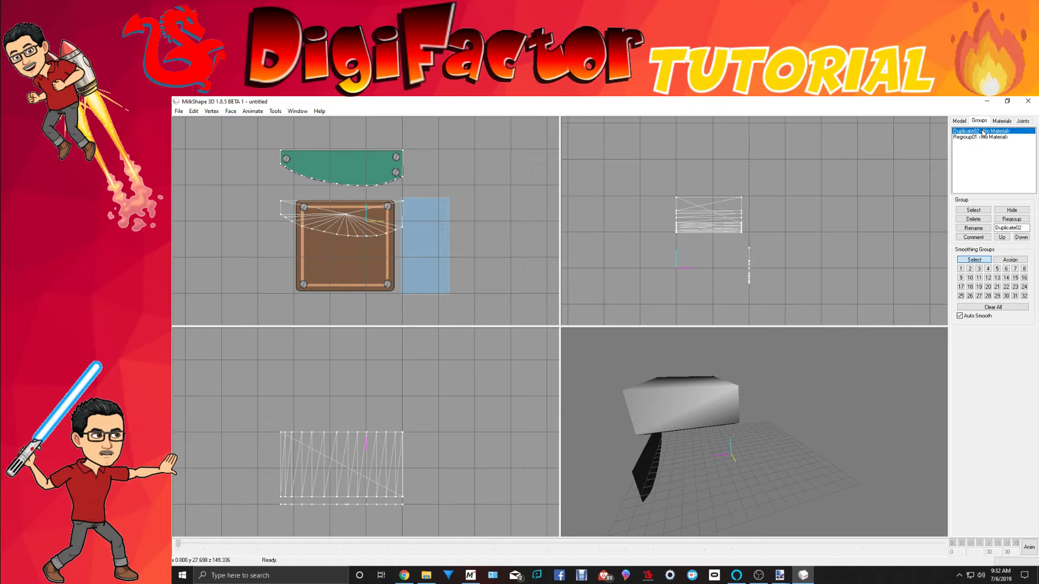
double_click(983, 132)
left_click(959, 122)
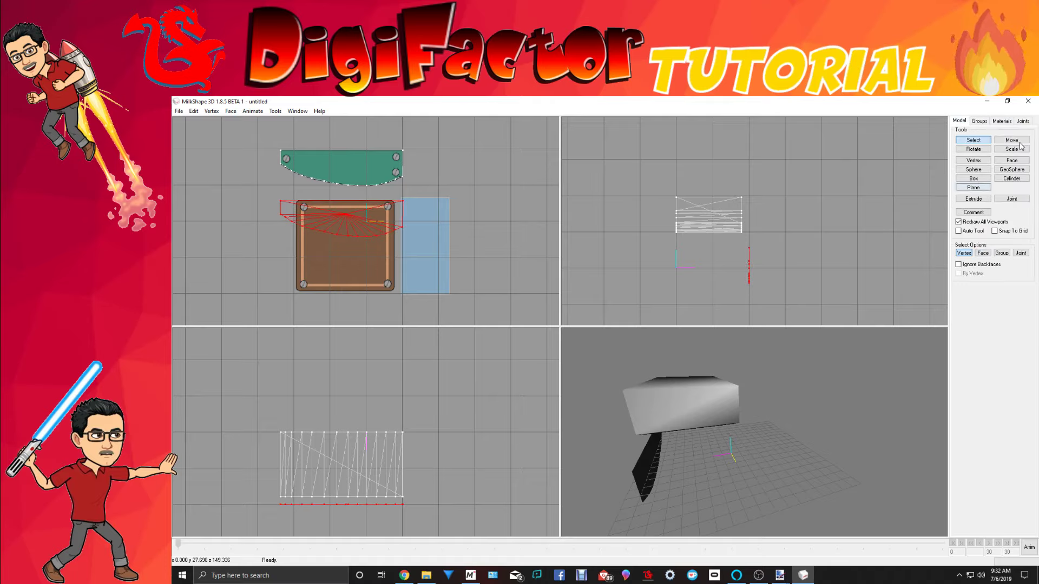
left_click(1019, 141)
left_click_drag(820, 241, 805, 209)
left_click_drag(727, 396, 794, 415)
scroll(730, 193, "up", 4)
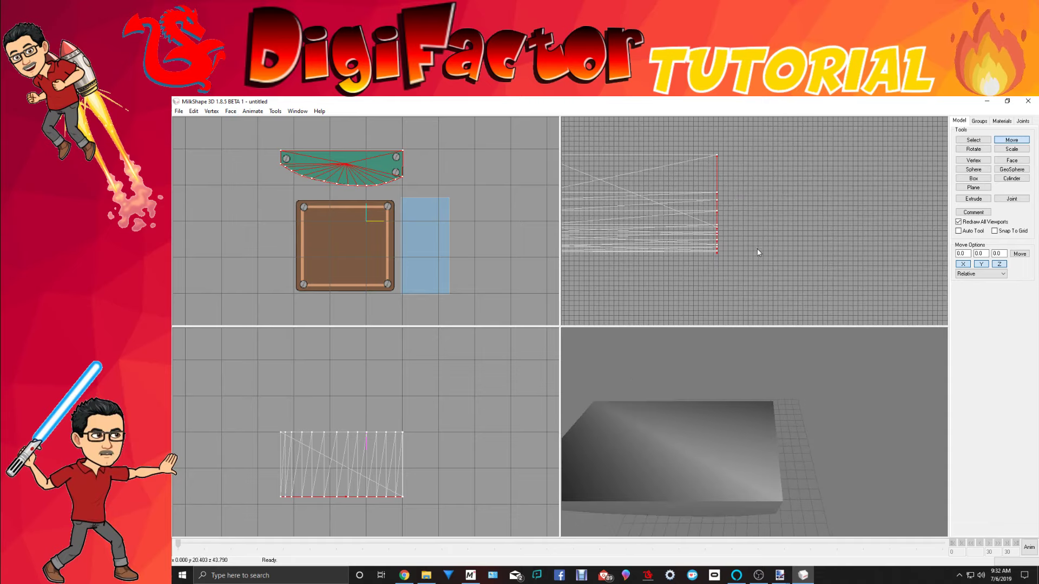
left_click_drag(757, 249, 758, 248)
left_click_drag(777, 438, 718, 411)
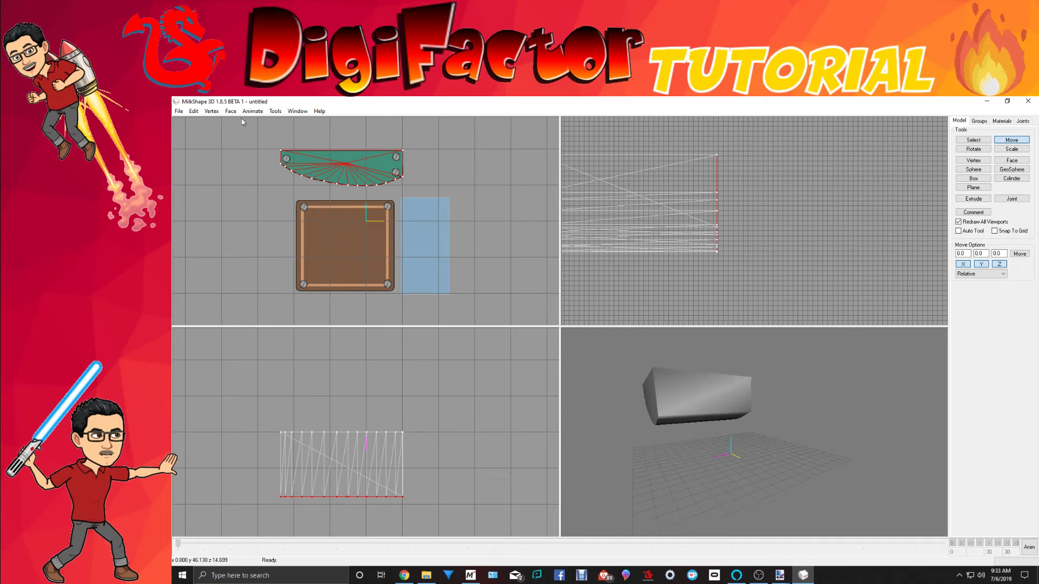
Step: Duplicate the selected front cap of the curved body
left_click(193, 111)
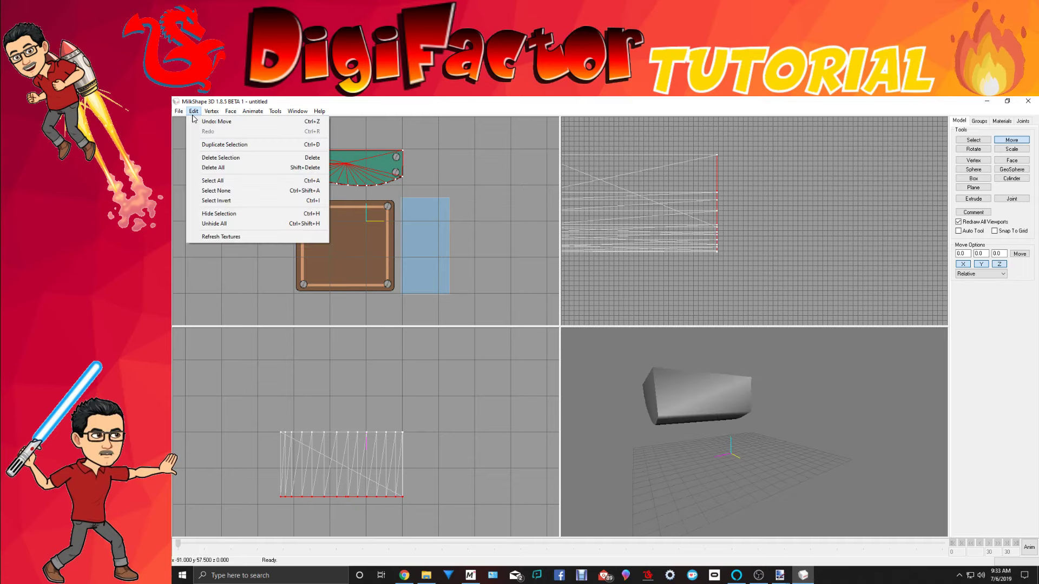
left_click(204, 145)
left_click(212, 111)
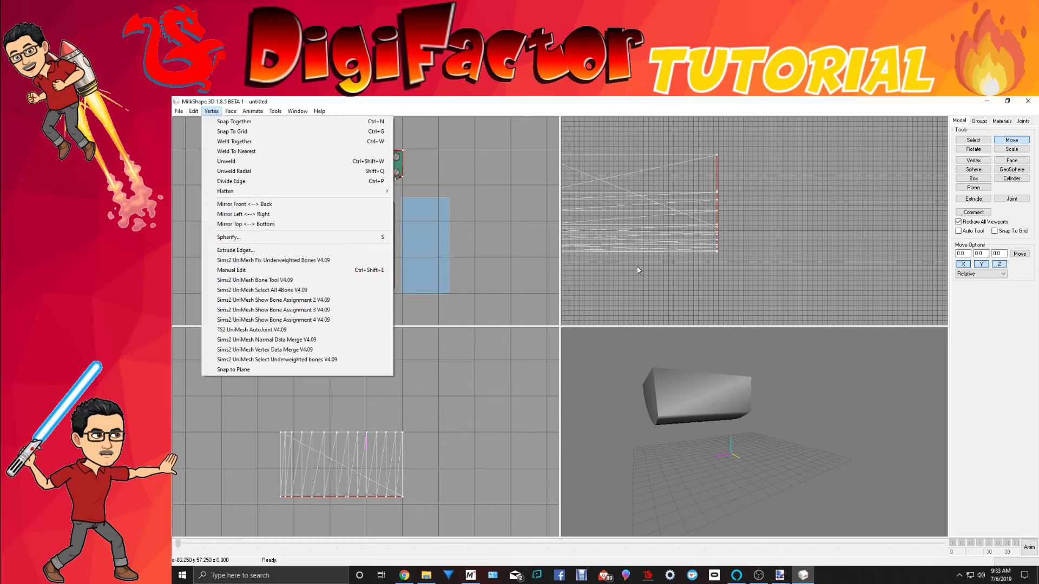
left_click(635, 293)
scroll(636, 294, "down", 3)
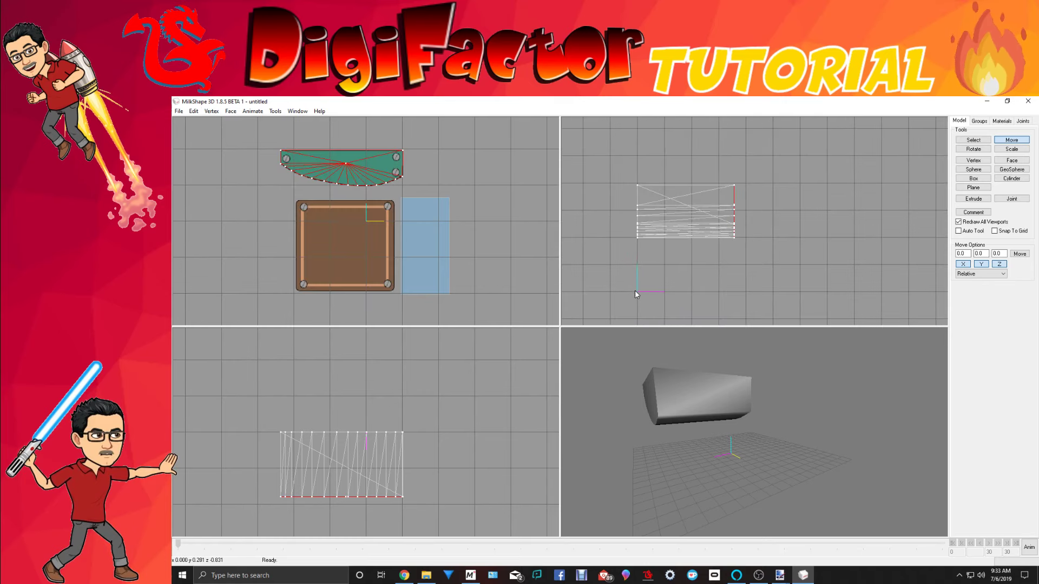
Step: Try mirroring the duplicated cap left to right and undo the mirror
left_click(212, 112)
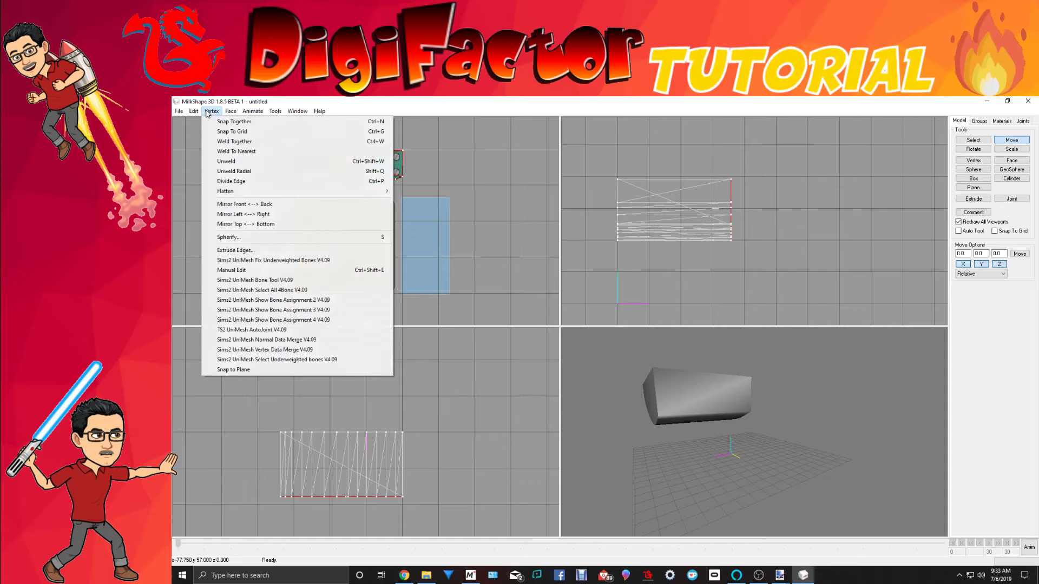
left_click(251, 216)
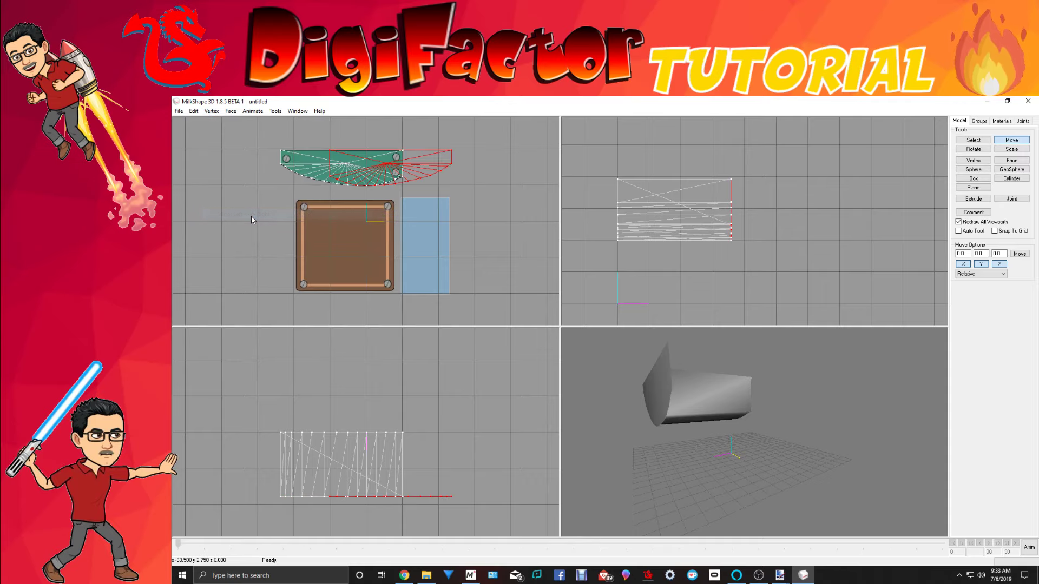
left_click(193, 111)
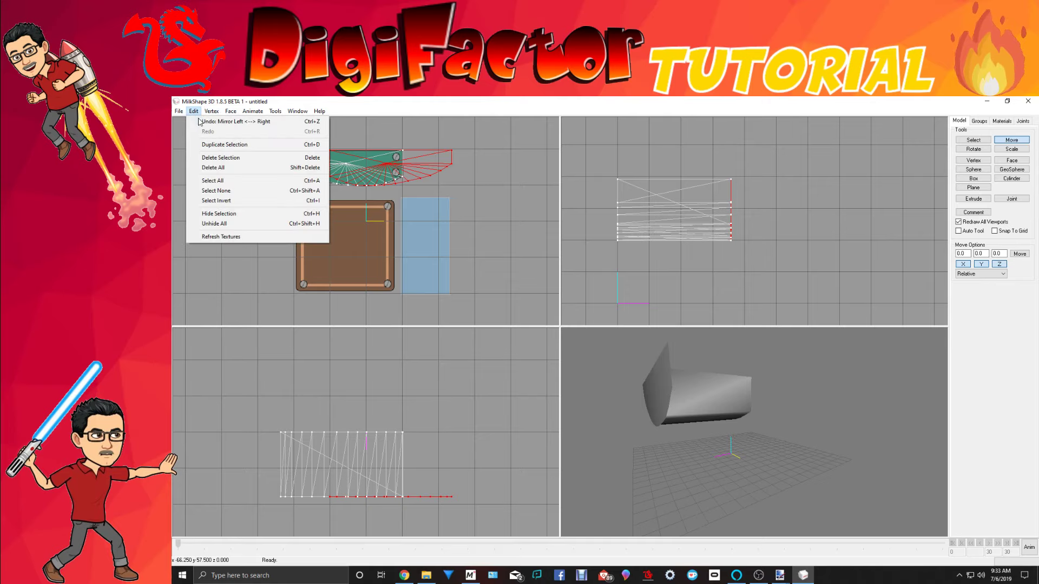
left_click(216, 122)
Step: Mirror the duplicated cap front to back and move it against the rear end of the extruded curved body
left_click(212, 111)
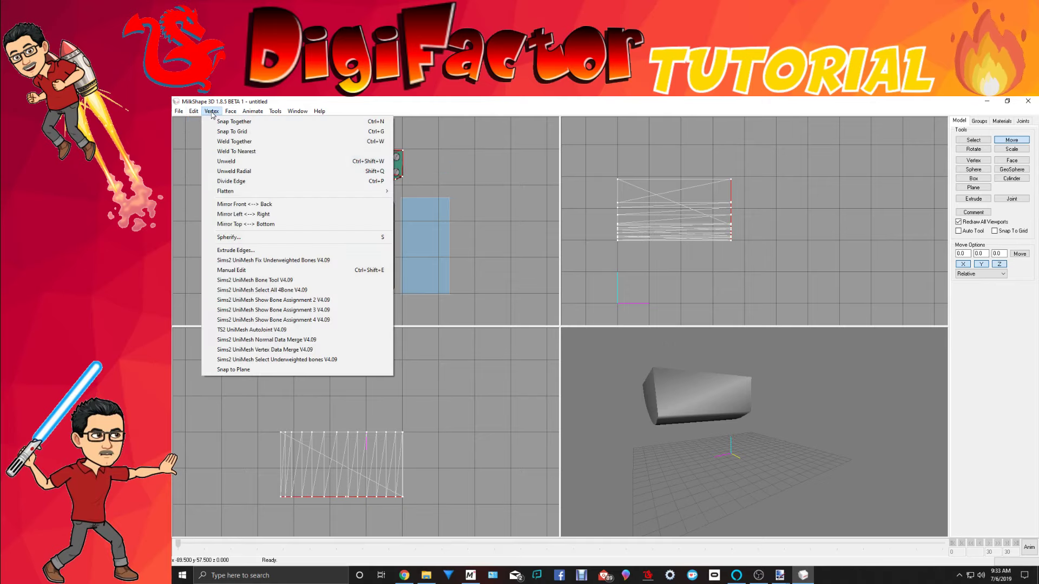
left_click(256, 204)
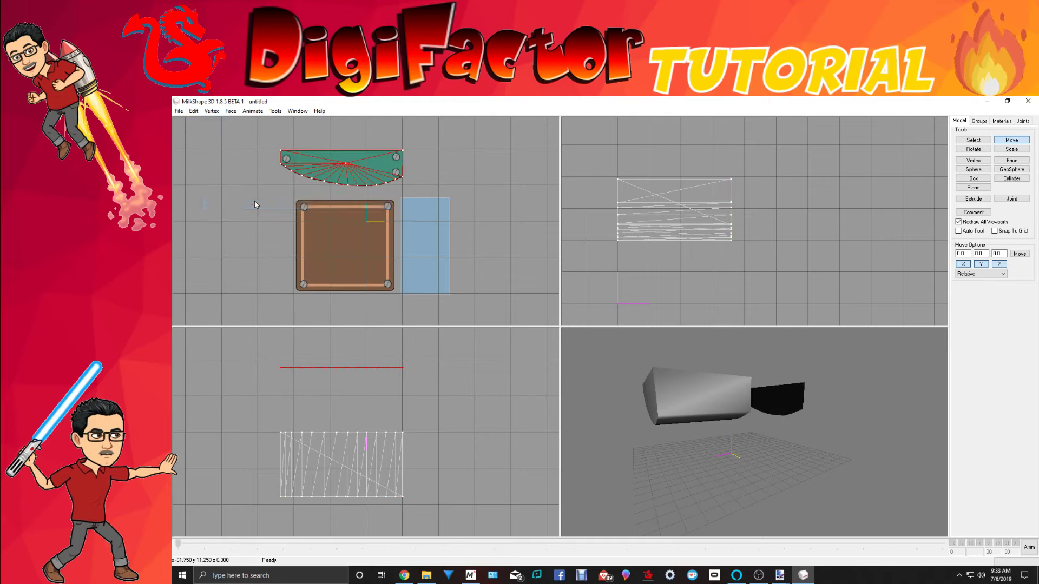
left_click_drag(758, 411, 791, 458)
scroll(643, 205, "down", 2)
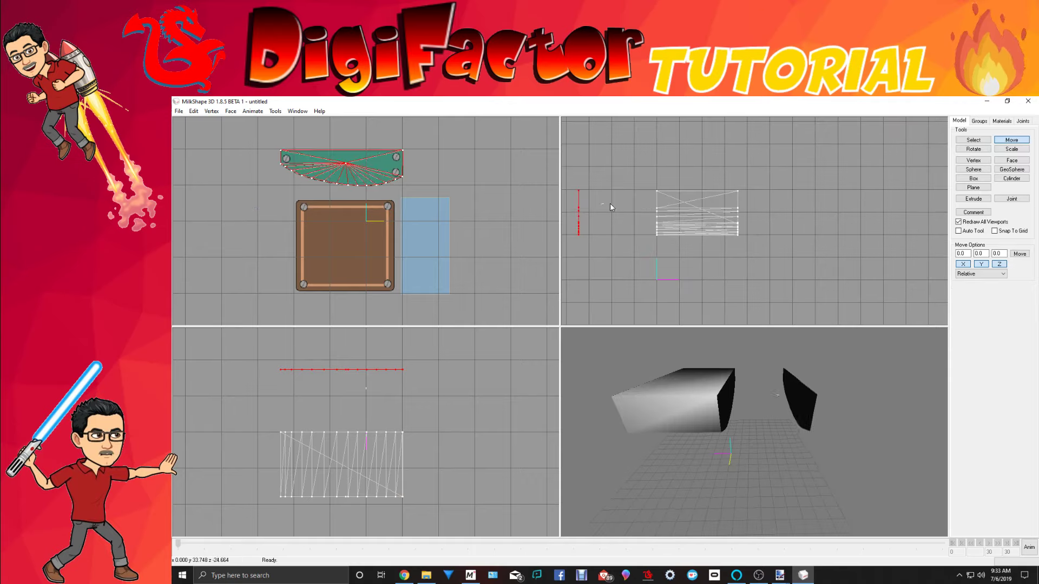
left_click_drag(609, 205, 682, 206)
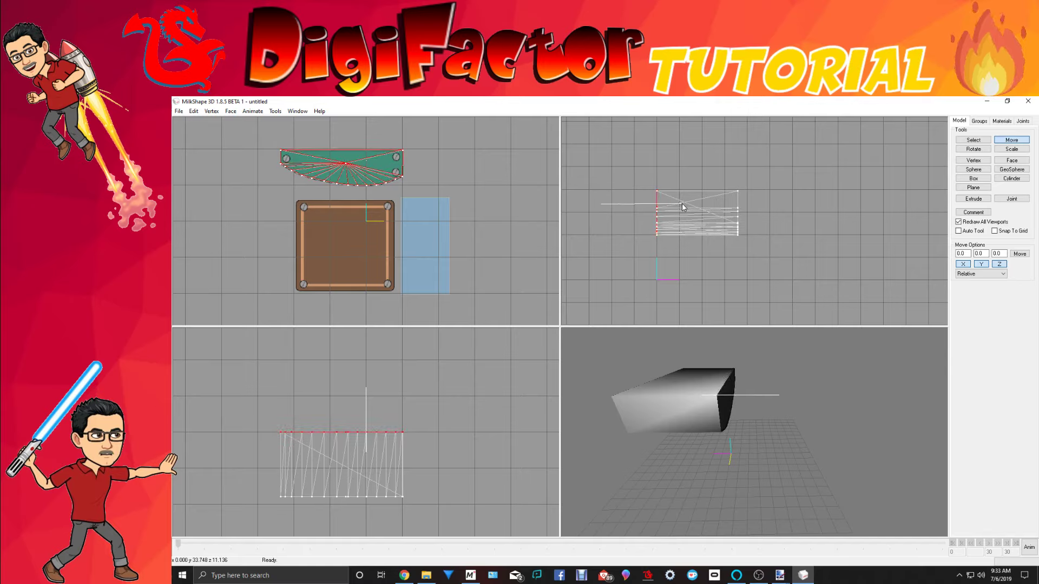
scroll(682, 203, "up", 2)
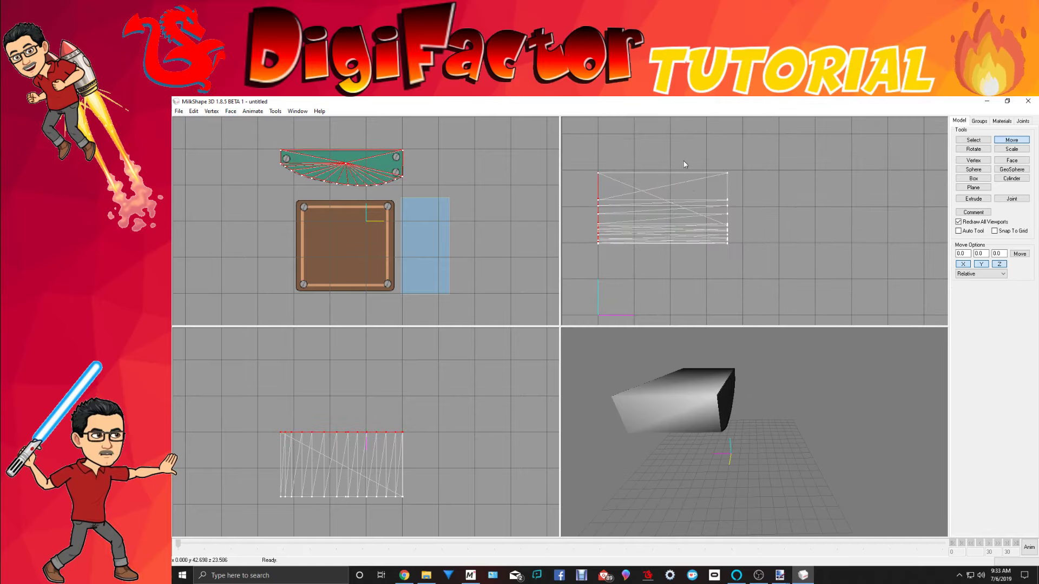
Step: Examine how the duplicated rear cap meets the extruded curved body in the side and 3D views
right_click_drag(683, 174, 789, 177)
scroll(750, 204, "up", 3)
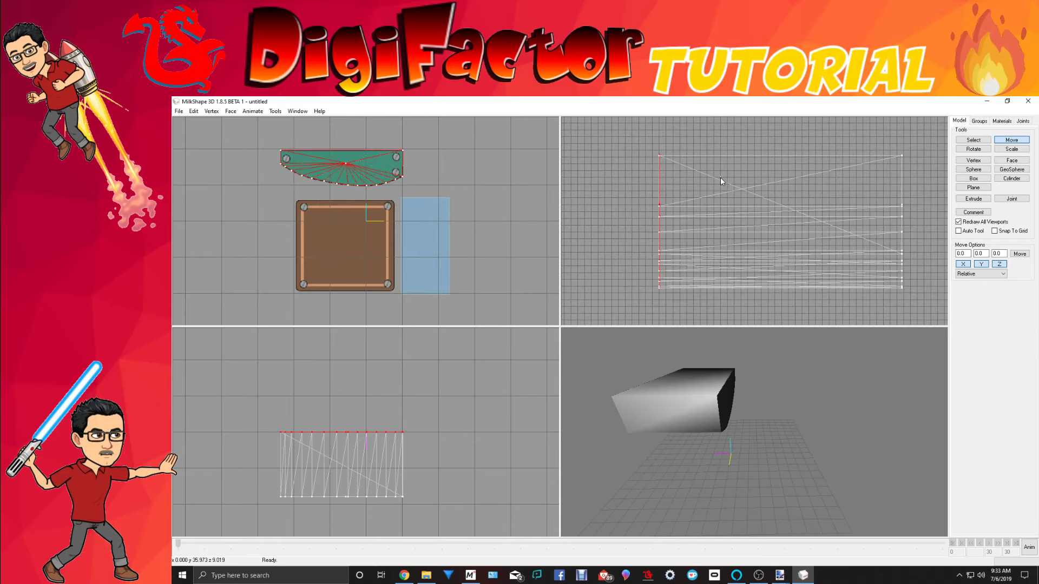
left_click_drag(714, 400, 722, 374)
scroll(749, 263, "up", 2)
scroll(750, 264, "down", 5)
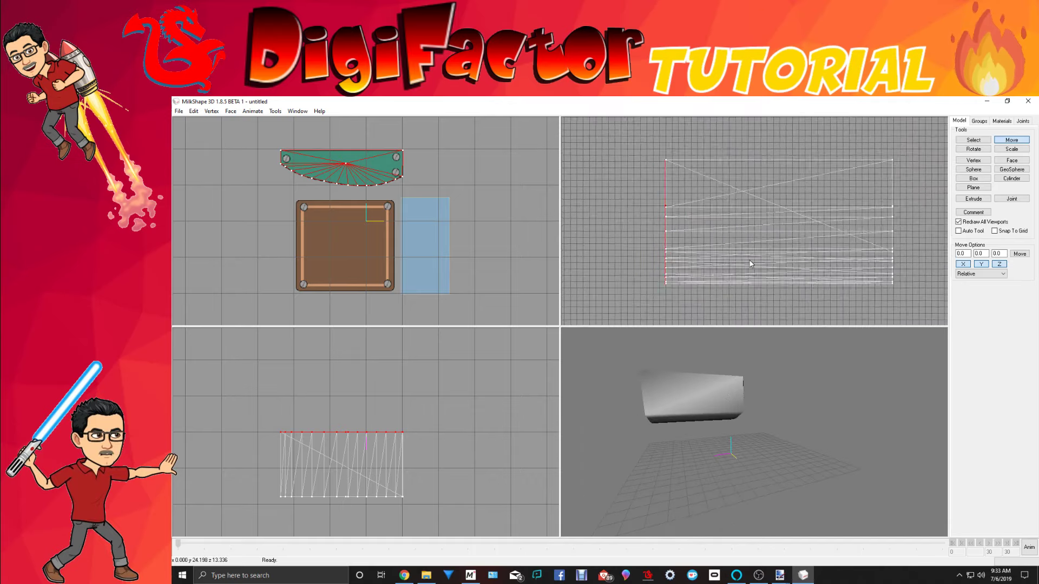
left_click_drag(747, 428, 739, 443)
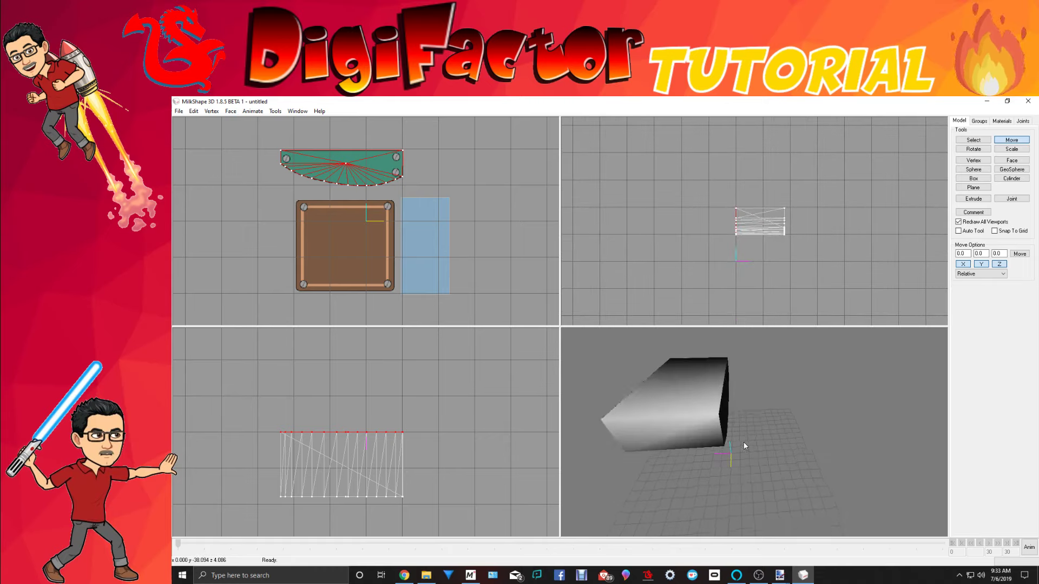
Step: Create a new material with the Student Desk.png texture and set its alpha mode to Ignore alpha
left_click(1001, 123)
left_click(973, 325)
left_click(982, 287)
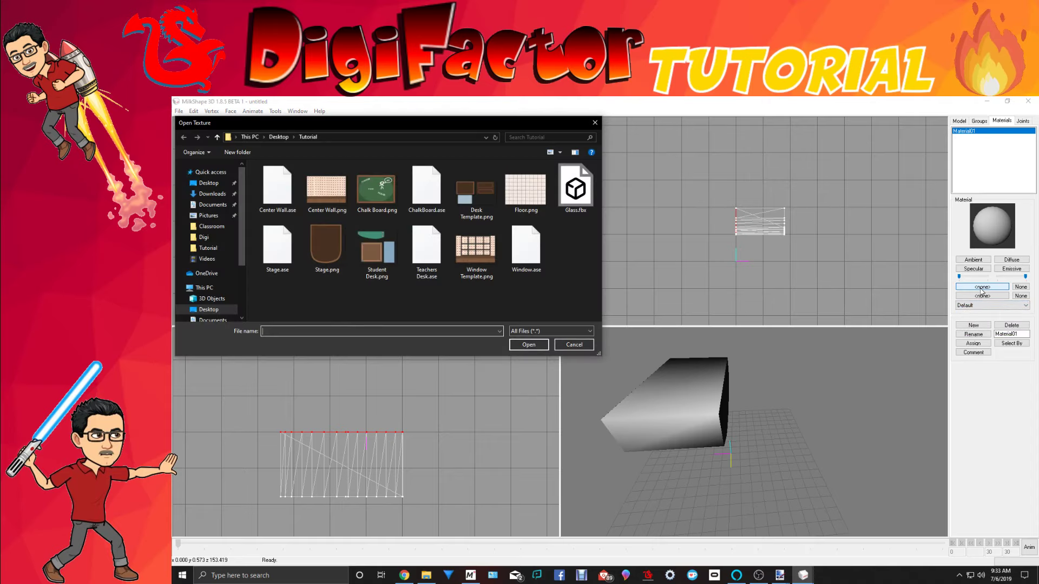
left_click(377, 250)
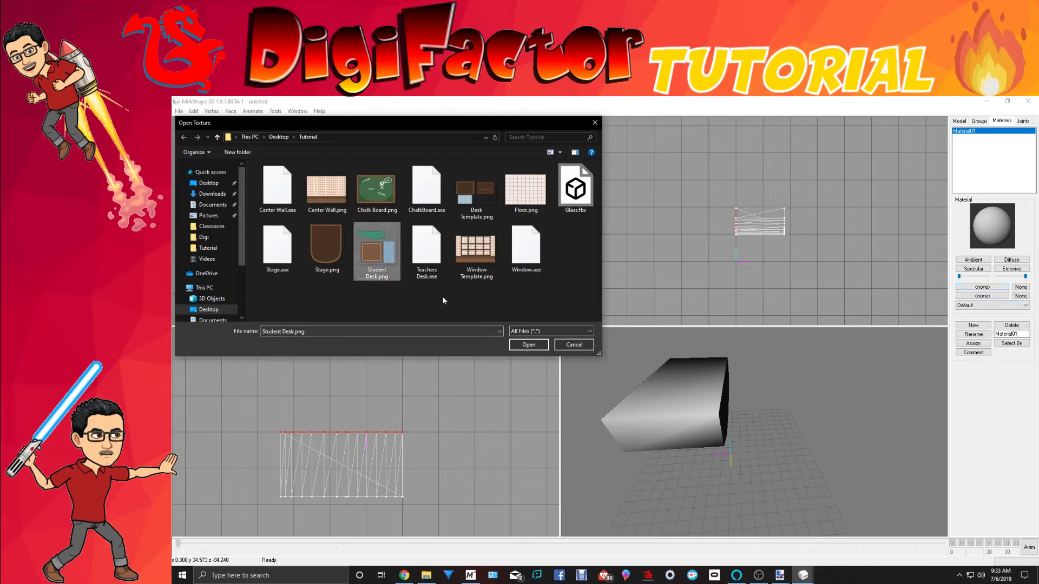
left_click(526, 345)
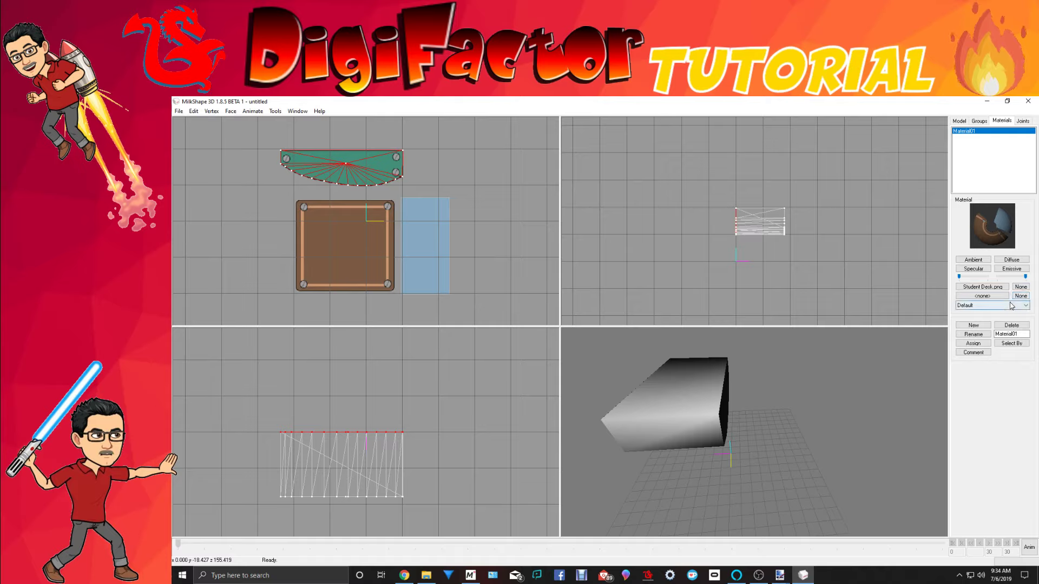
left_click(1010, 305)
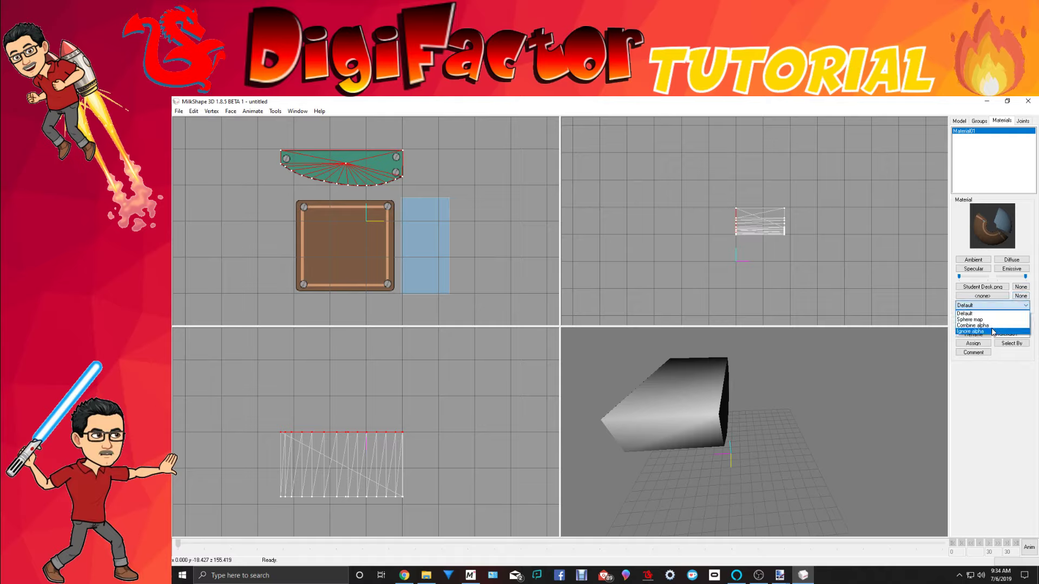
left_click(993, 331)
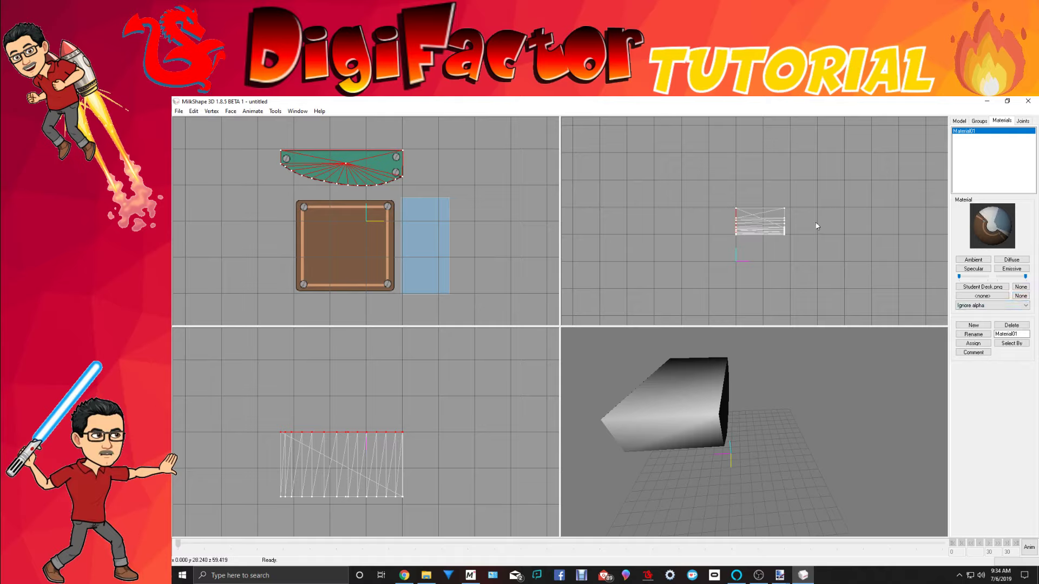
Step: Select the groups Regroup01 and Duplicate02 along with Duplicate04 and assign Material01 to all three
left_click(978, 121)
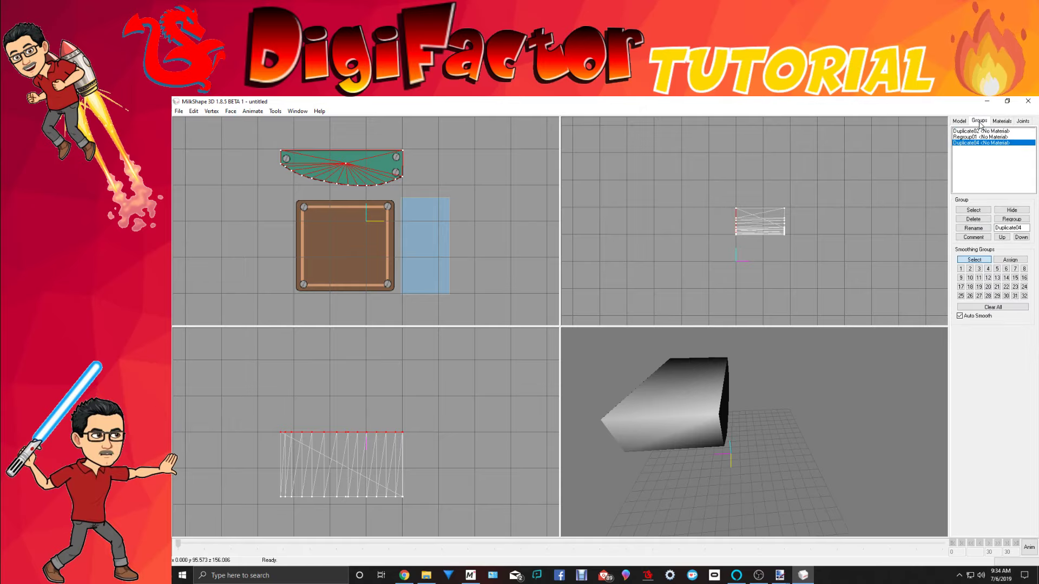
double_click(976, 137)
left_click(978, 132)
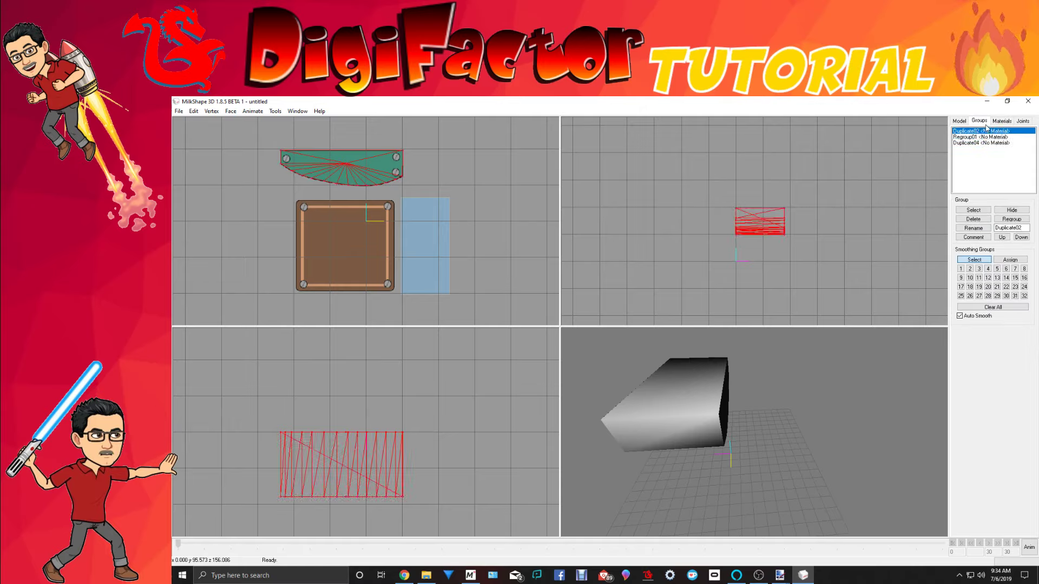
left_click(1003, 123)
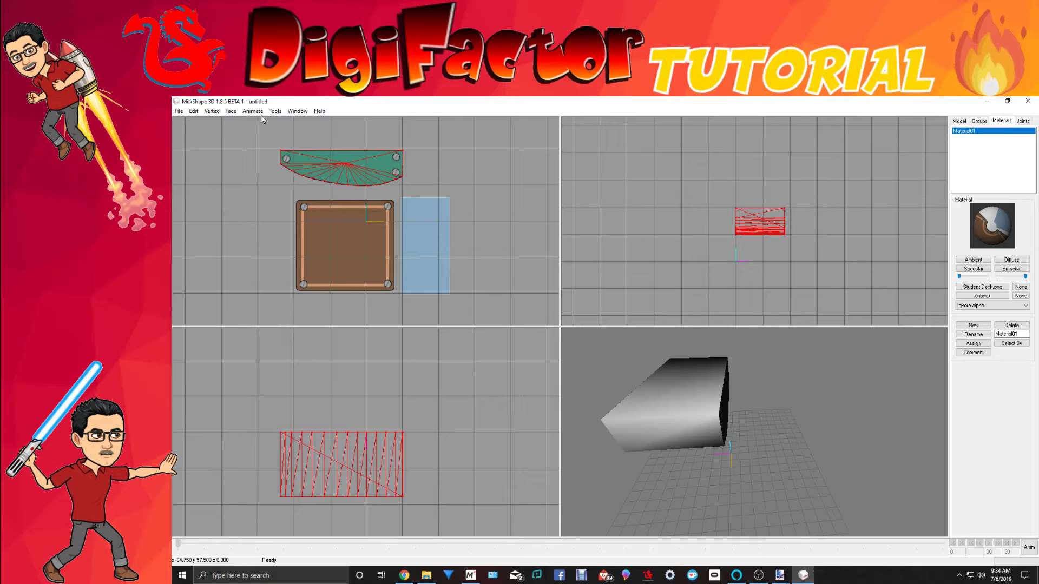
Step: Open the Texture Coordinate Editor and remap the texture coordinates of Regroup01 from the Front view
left_click(298, 111)
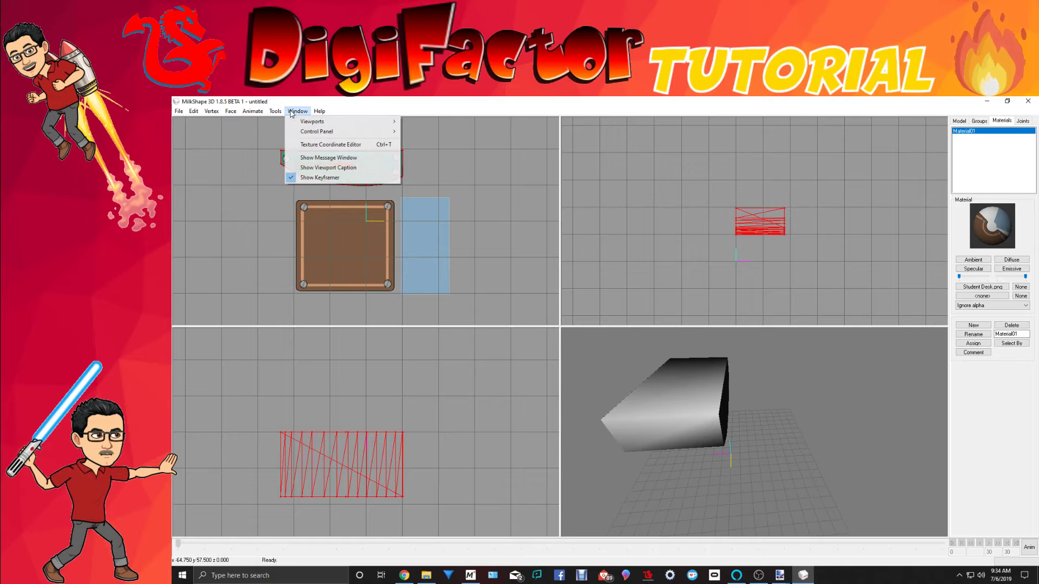
left_click(312, 145)
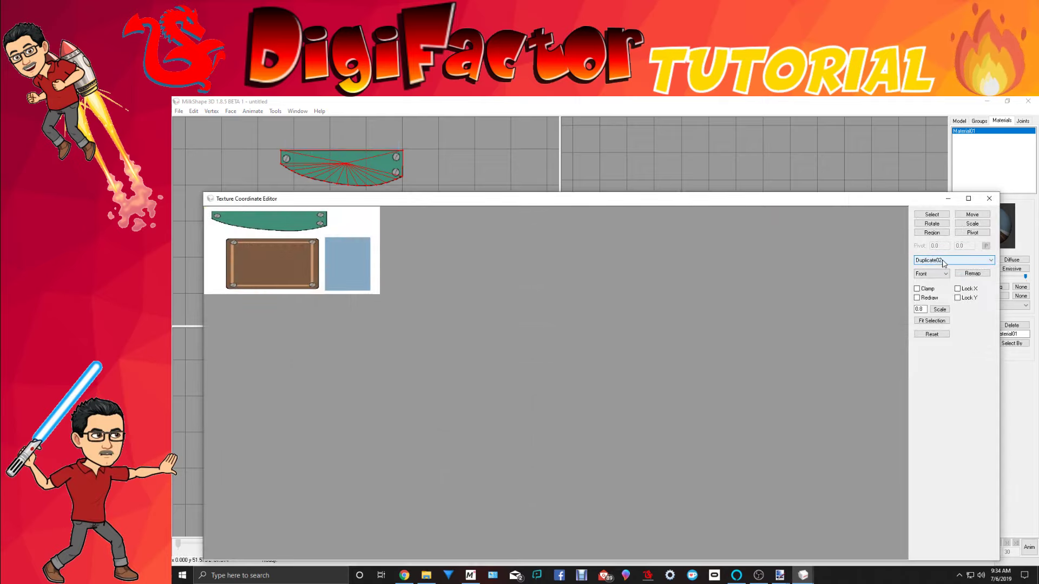
left_click(984, 122)
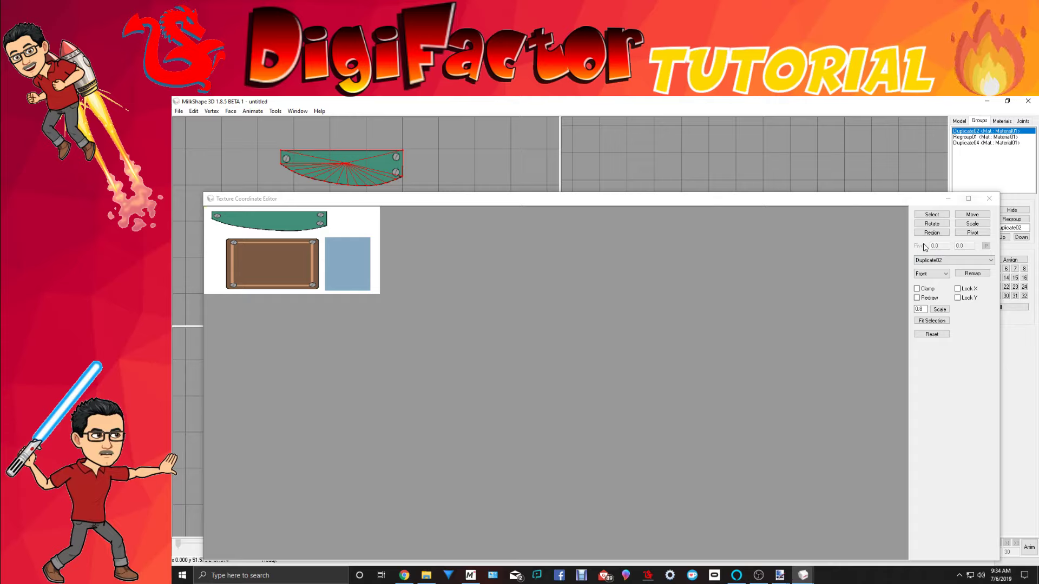
left_click(926, 260)
left_click(928, 275)
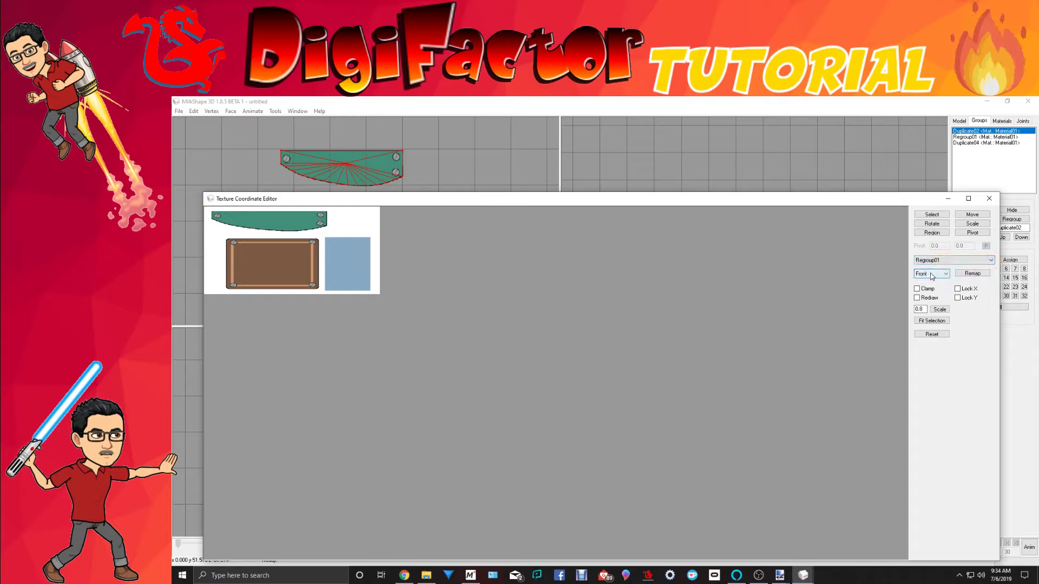
left_click(958, 274)
Step: Scale down Regroup01's texture coordinates and move them inside the green curved shape of the texture
left_click(972, 223)
left_click_drag(572, 239, 427, 122)
mouse_move(444, 181)
left_mouse_down()
mouse_move(395, 148)
mouse_move(436, 173)
left_mouse_up()
left_click(378, 235)
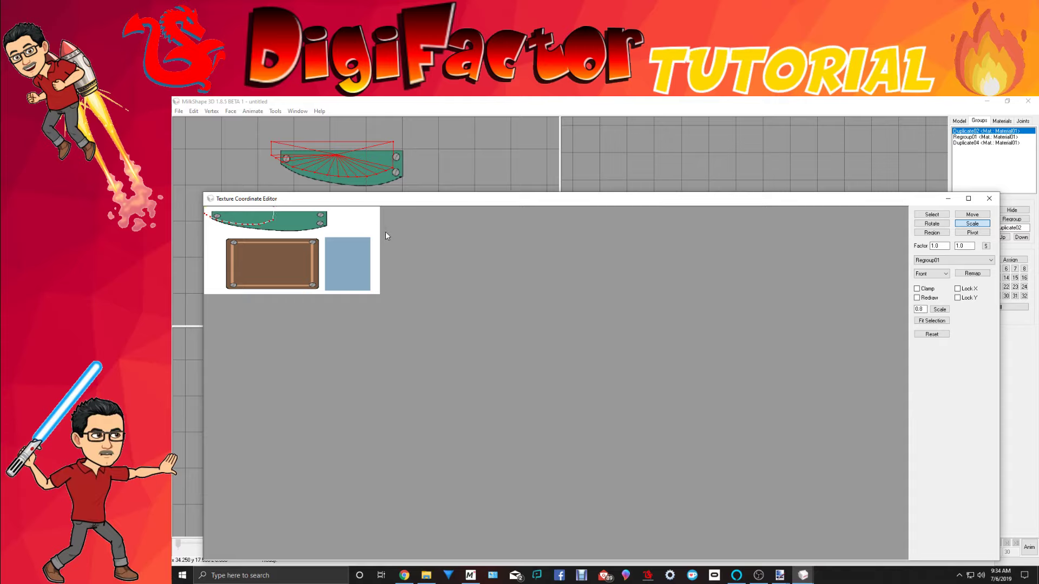
right_click_drag(397, 239, 648, 336)
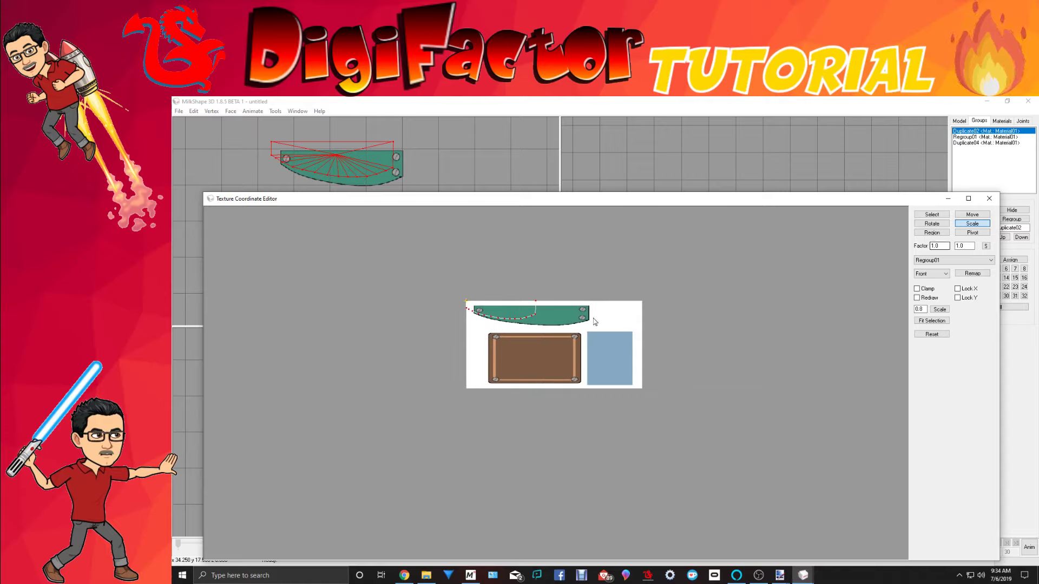
left_click_drag(593, 317, 559, 298)
left_click(966, 215)
left_click_drag(489, 305, 520, 313)
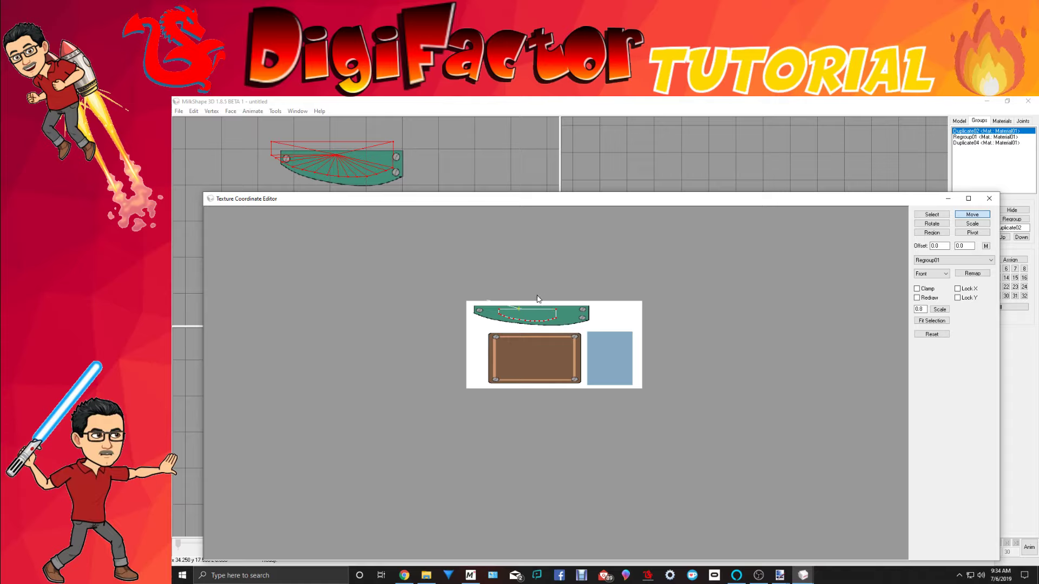
left_click_drag(531, 319, 536, 319)
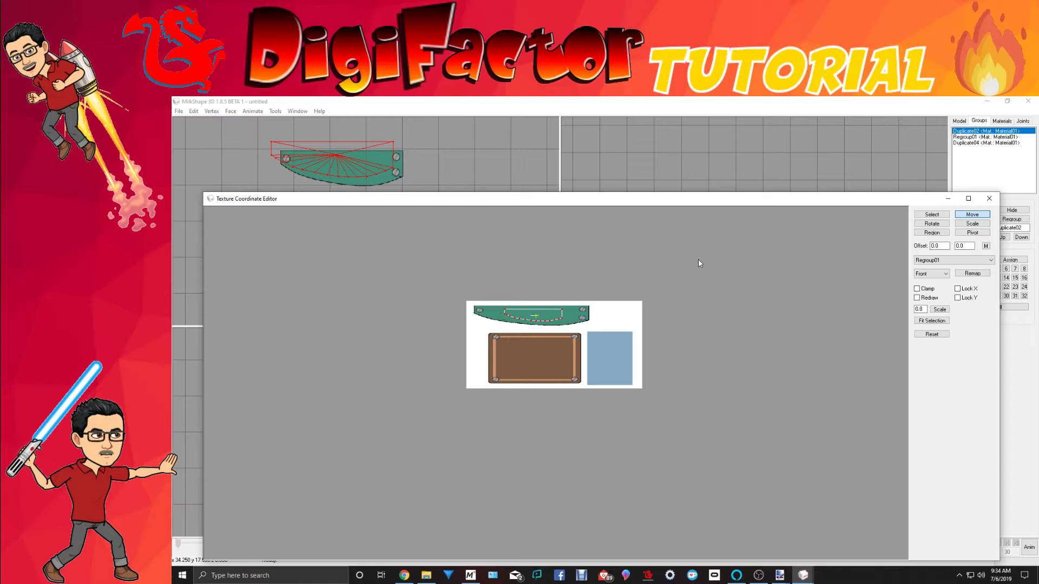
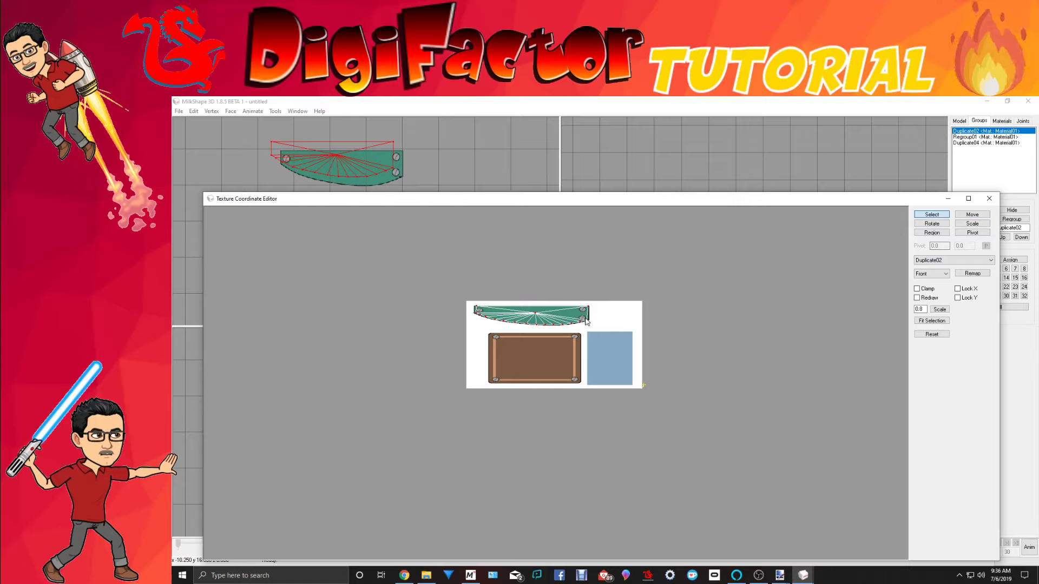
Step: Fine-tune Duplicate02's corner texture vertices on the green shape, then close the Texture Coordinate Editor and check the textured body
left_click(970, 215)
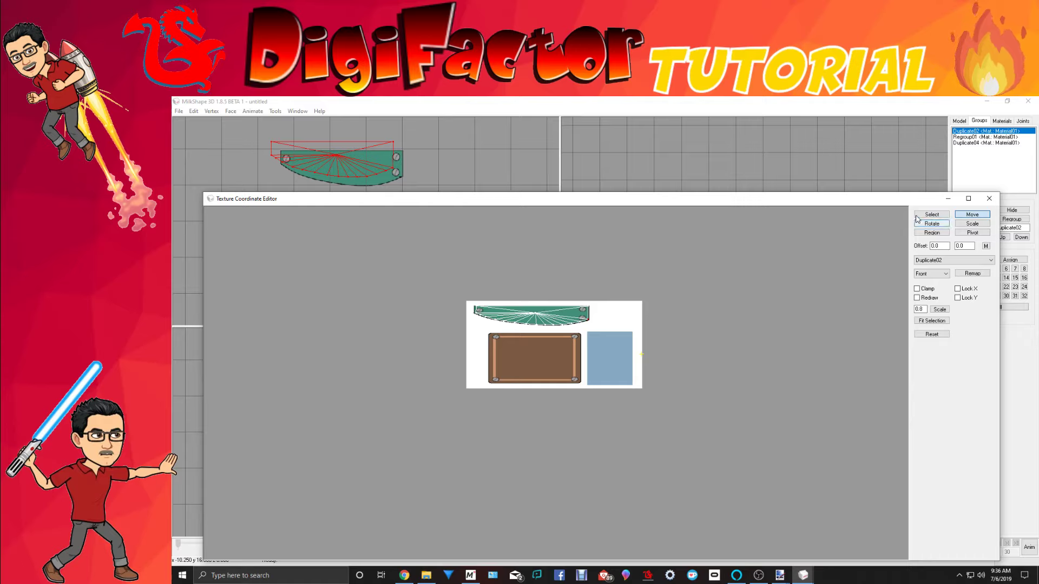
left_click(931, 215)
left_click_drag(451, 298, 479, 321)
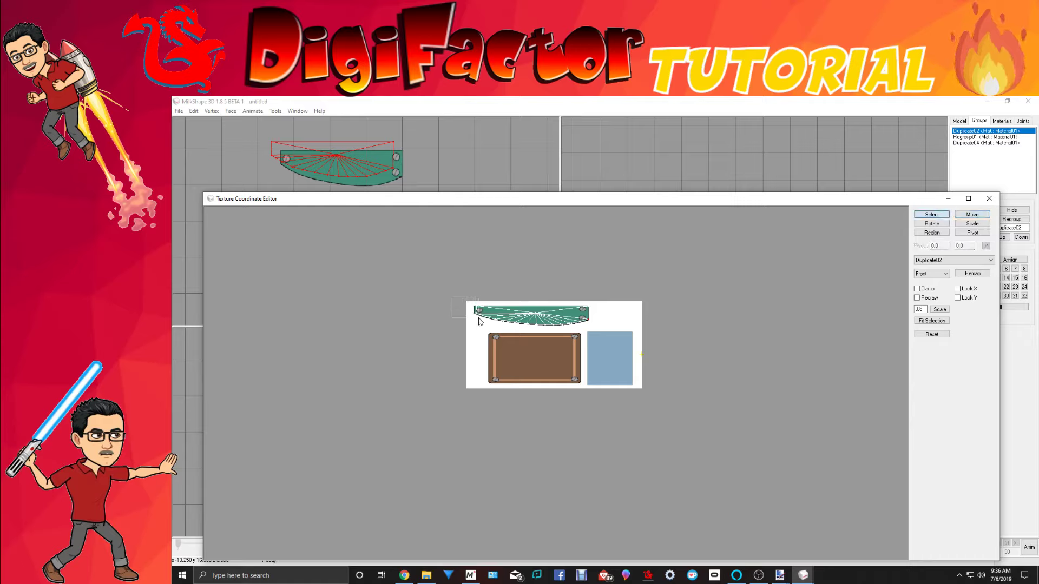
left_click(972, 215)
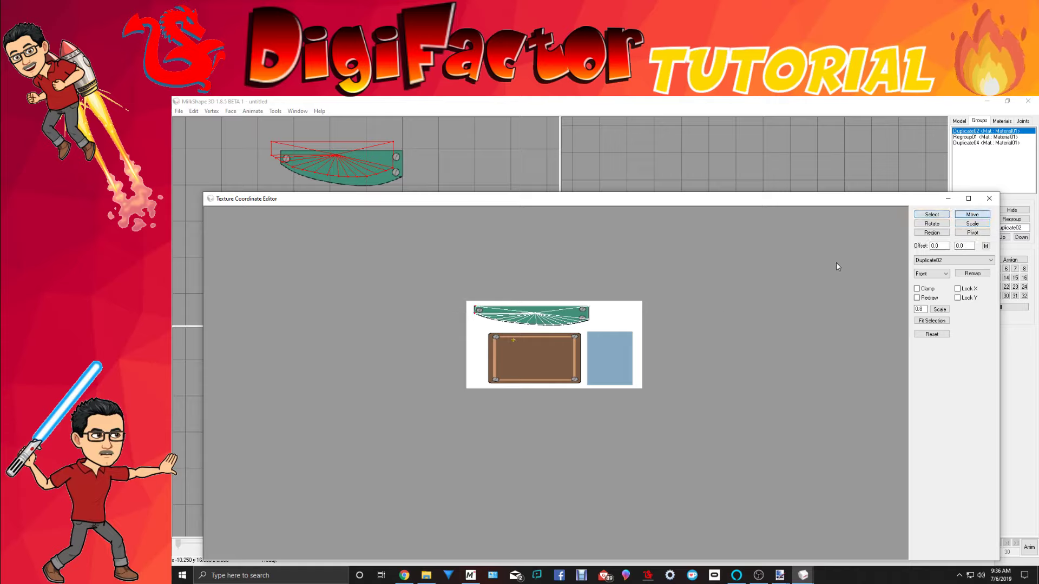
left_click(986, 200)
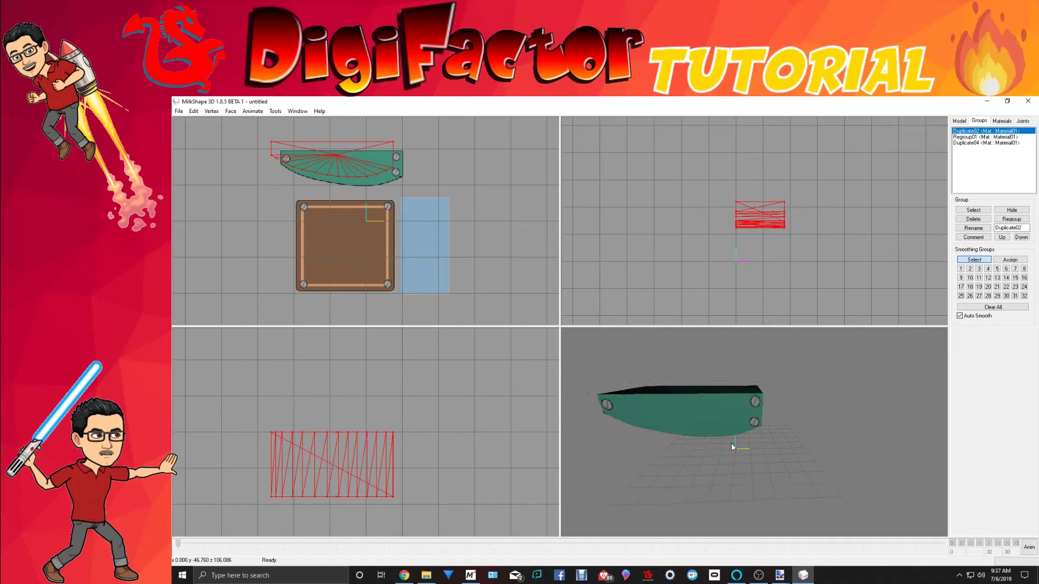
scroll(731, 443, "down", 5)
mouse_move(714, 446)
left_mouse_down()
mouse_move(750, 436)
mouse_move(692, 446)
mouse_move(773, 444)
mouse_move(707, 448)
mouse_move(771, 443)
mouse_move(739, 456)
mouse_move(703, 446)
mouse_move(716, 426)
left_mouse_up()
scroll(746, 451, "up", 3)
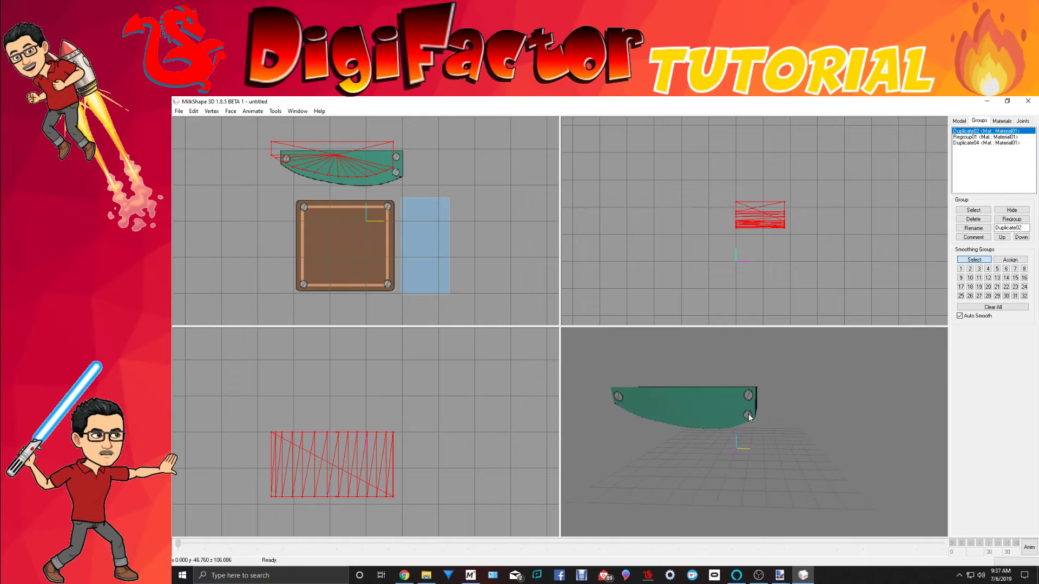
Step: Switch to paint.net and undo the edits in the Untitled image back past the blue rectangle and the merging of Layer 2
left_click(779, 575)
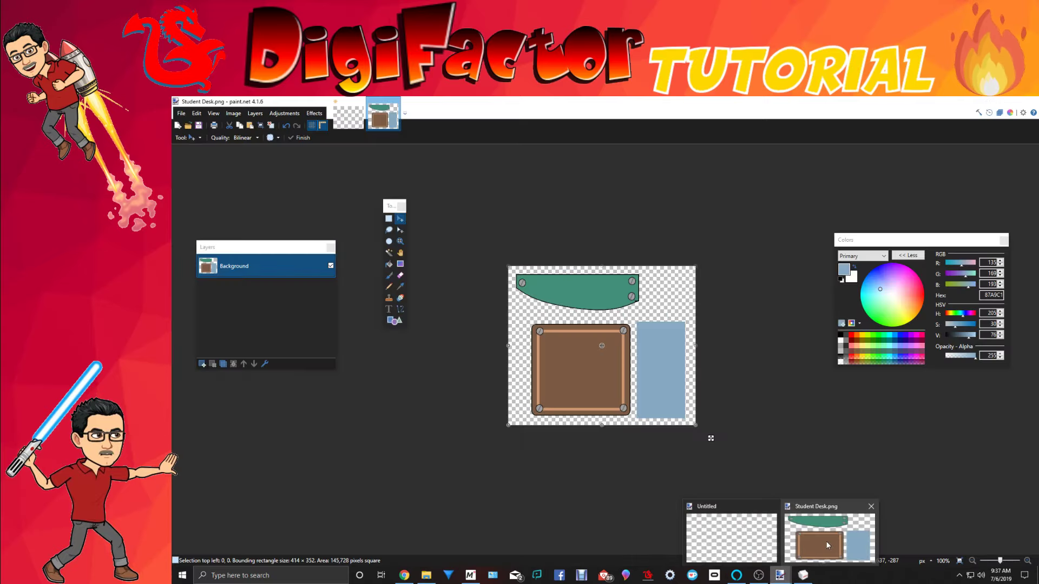
left_click(831, 529)
left_click(286, 126)
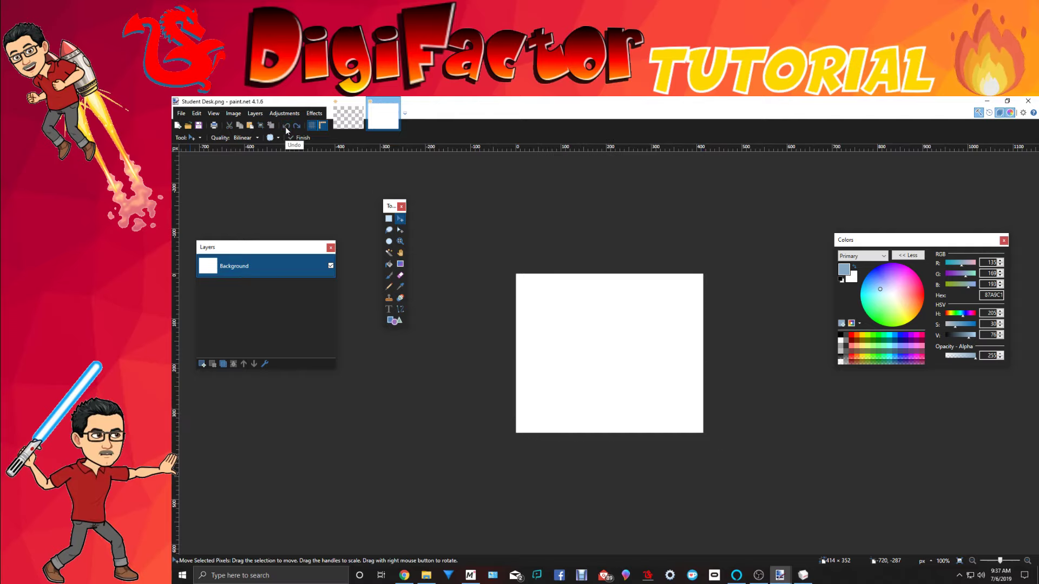
key("ctrl+Tab")
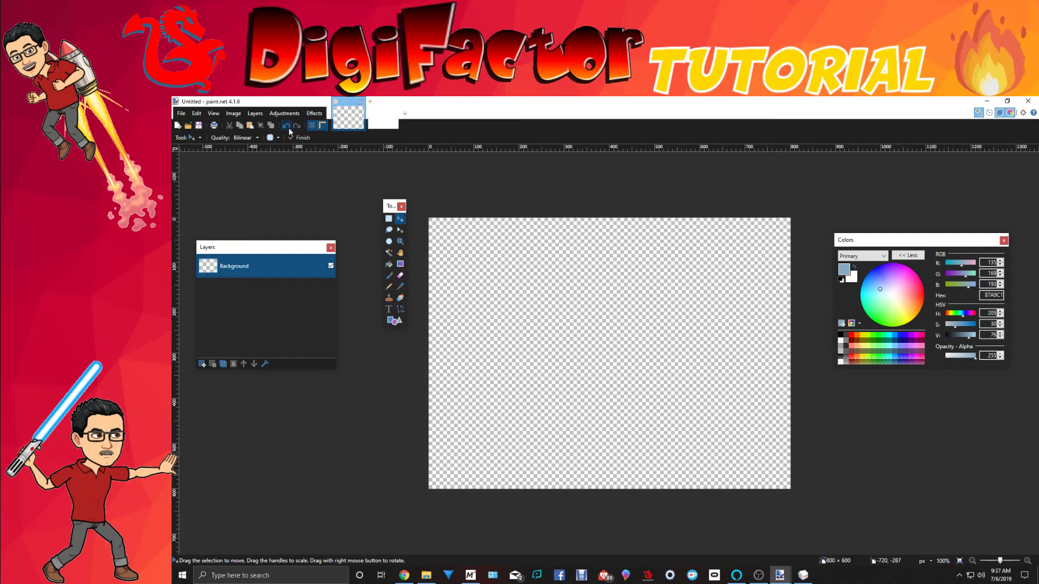
key("ctrl+v")
key("ctrl+d")
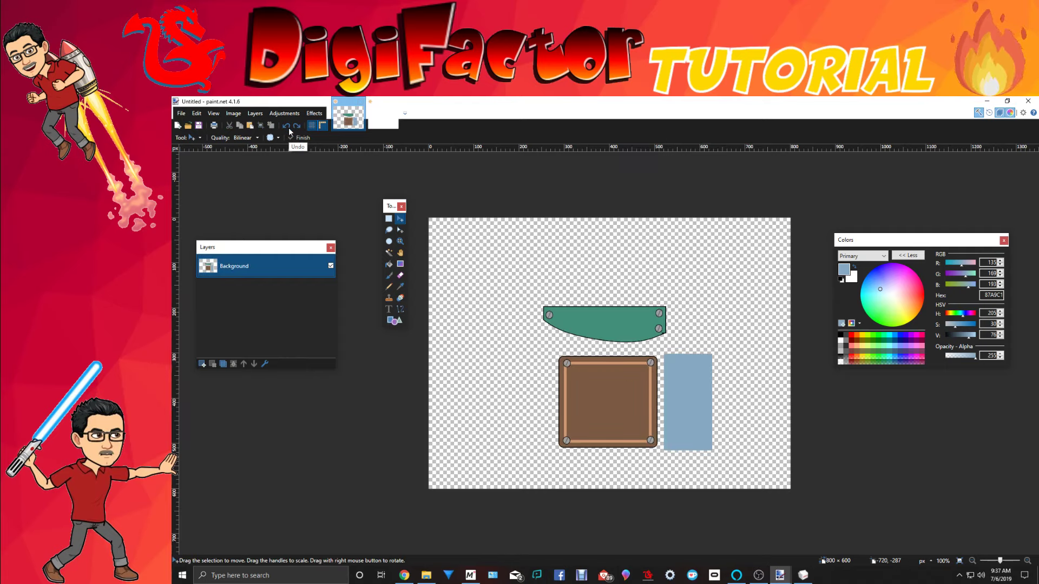
left_click(288, 128)
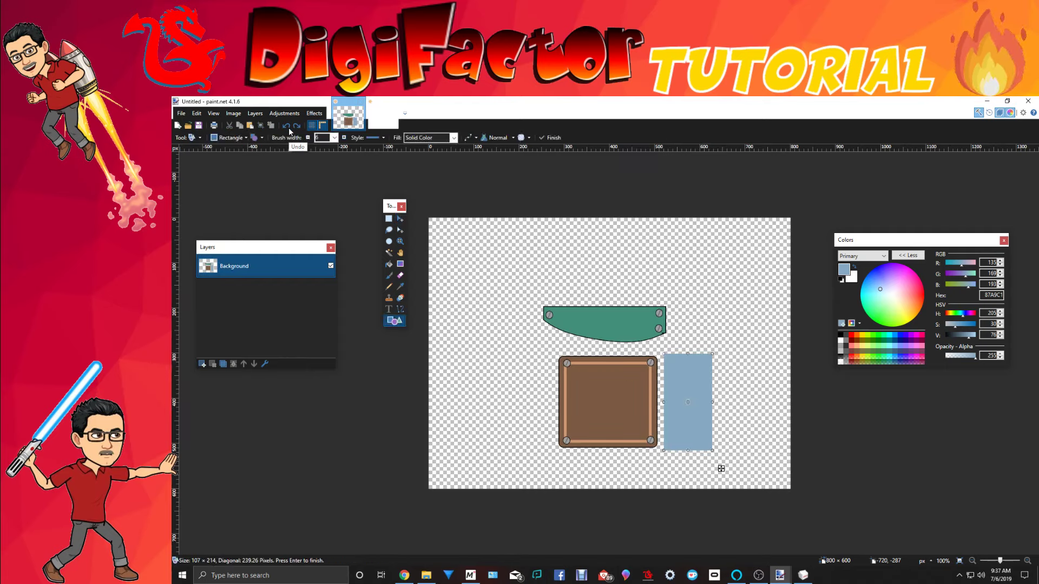
left_click(288, 127)
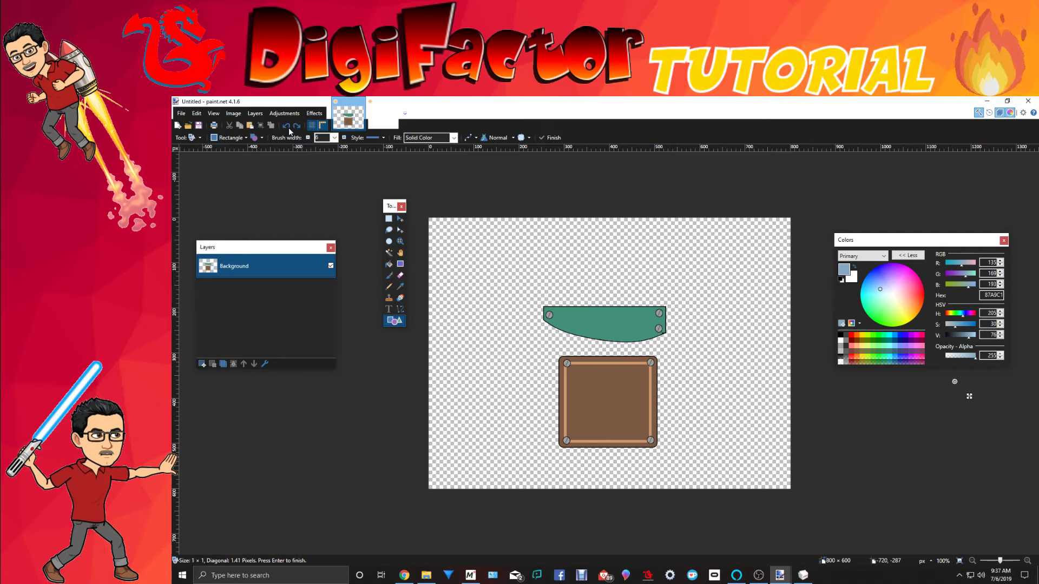
left_click(288, 127)
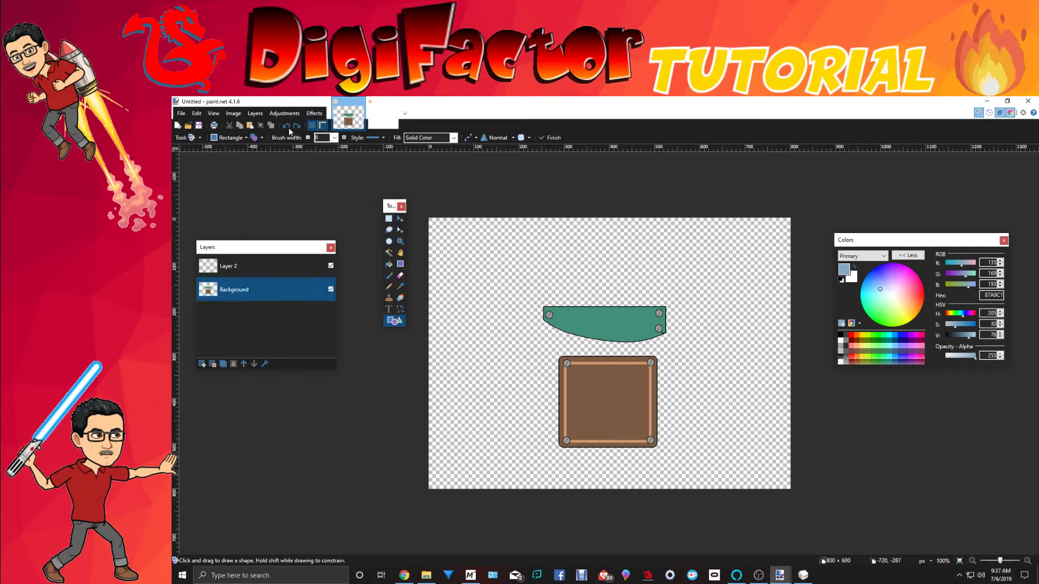
Step: On Layer 2, select the screw in the green shape's upper-right corner and scale the selection down to about 33 × 22 pixels
left_click(219, 272)
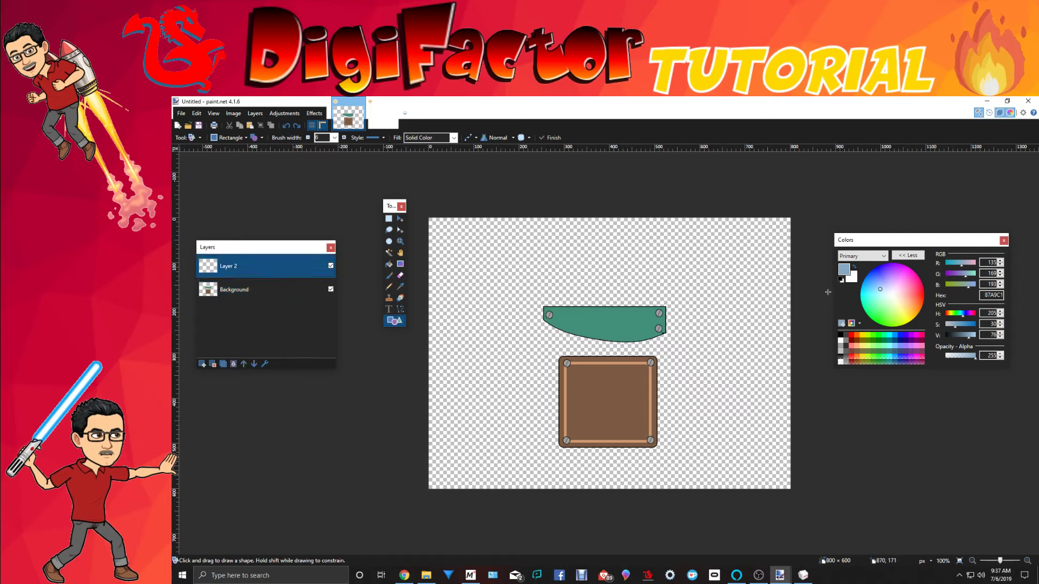
left_click(389, 220)
left_click_drag(646, 305, 670, 321)
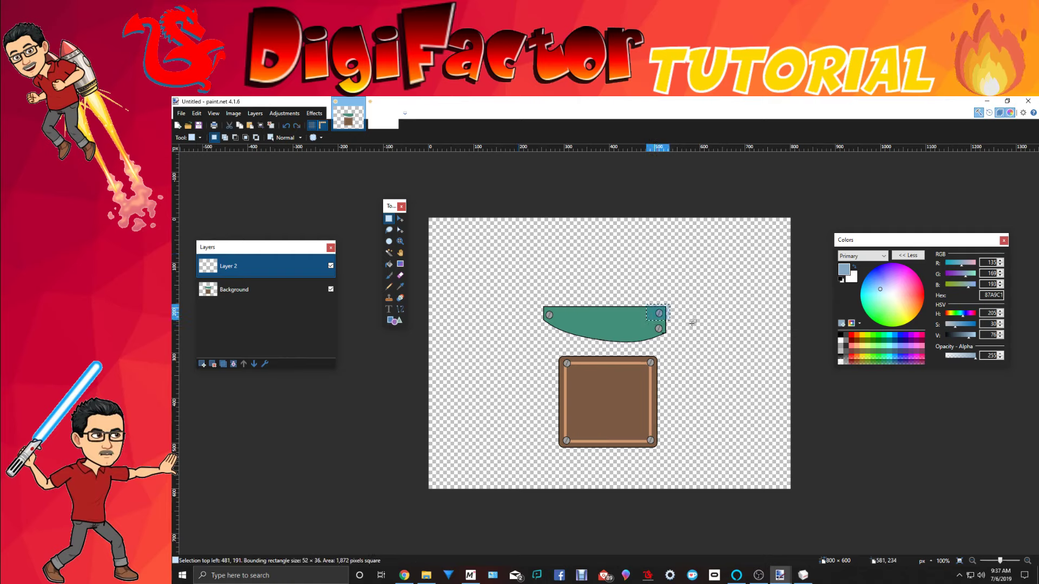
left_click(400, 219)
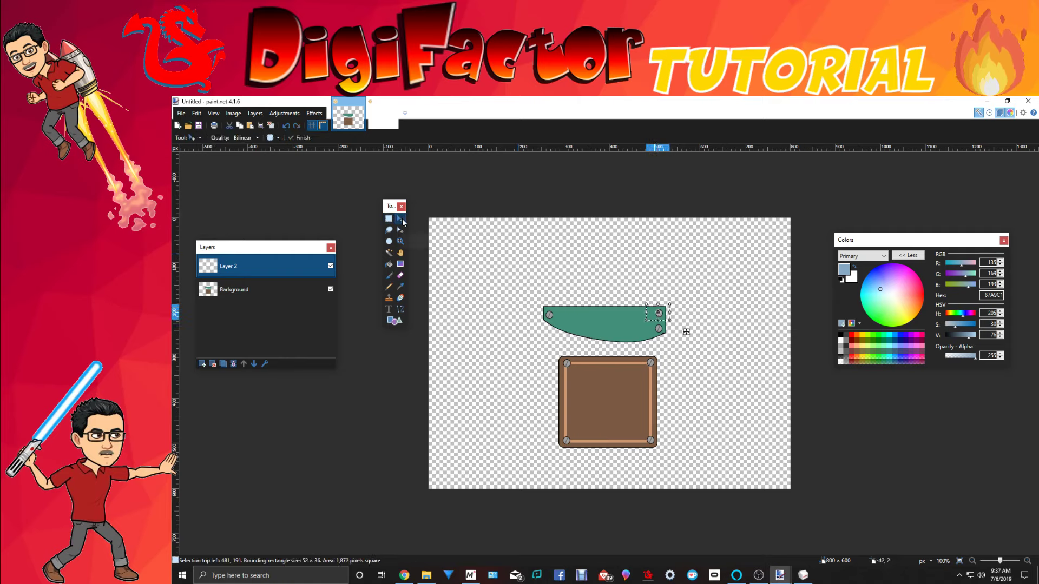
mouse_move(671, 322)
left_mouse_down()
mouse_move(662, 315)
mouse_move(685, 327)
left_mouse_up()
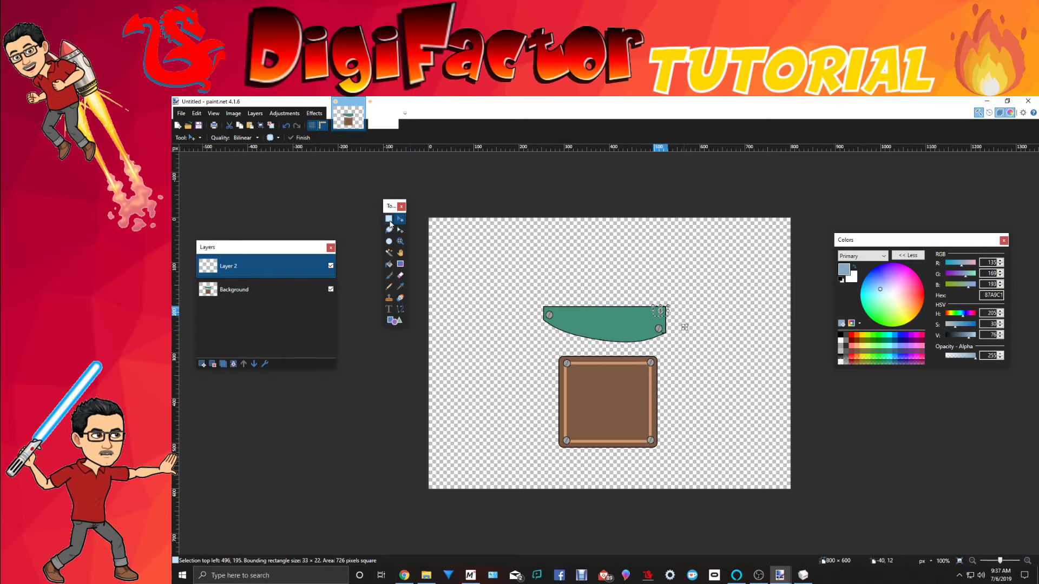
Step: Cut the large screws at the green shape's lower-right corner and left end, keeping the scaled-down upper-right screw
left_click(229, 125)
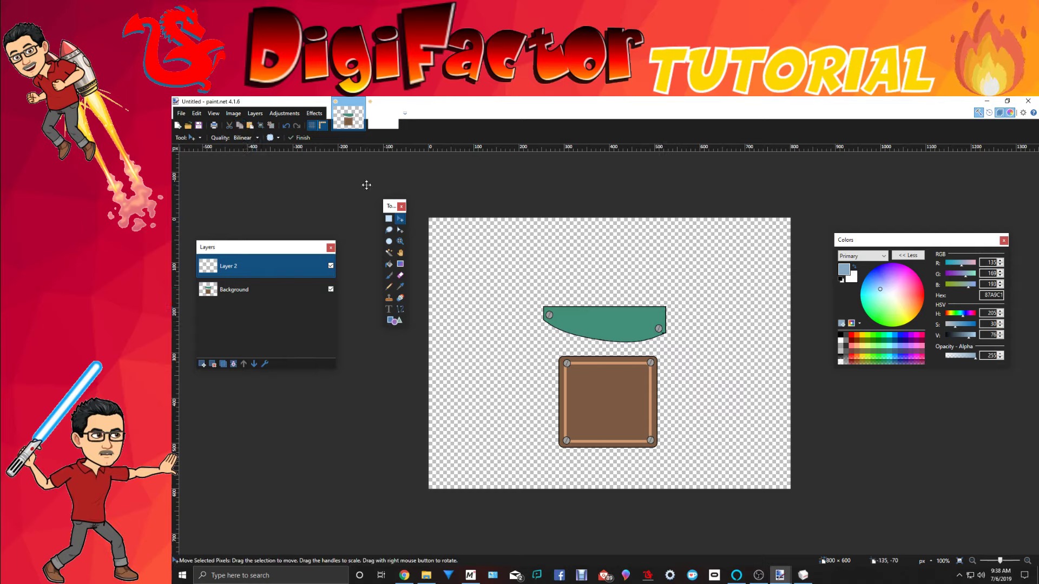
left_click(286, 126)
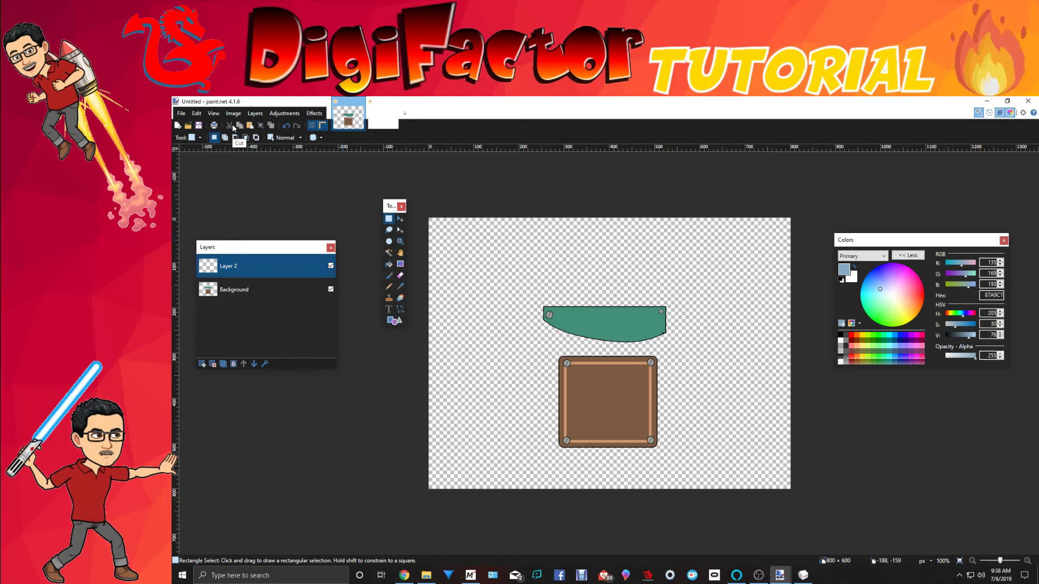
left_click(388, 218)
left_click_drag(539, 304, 563, 327)
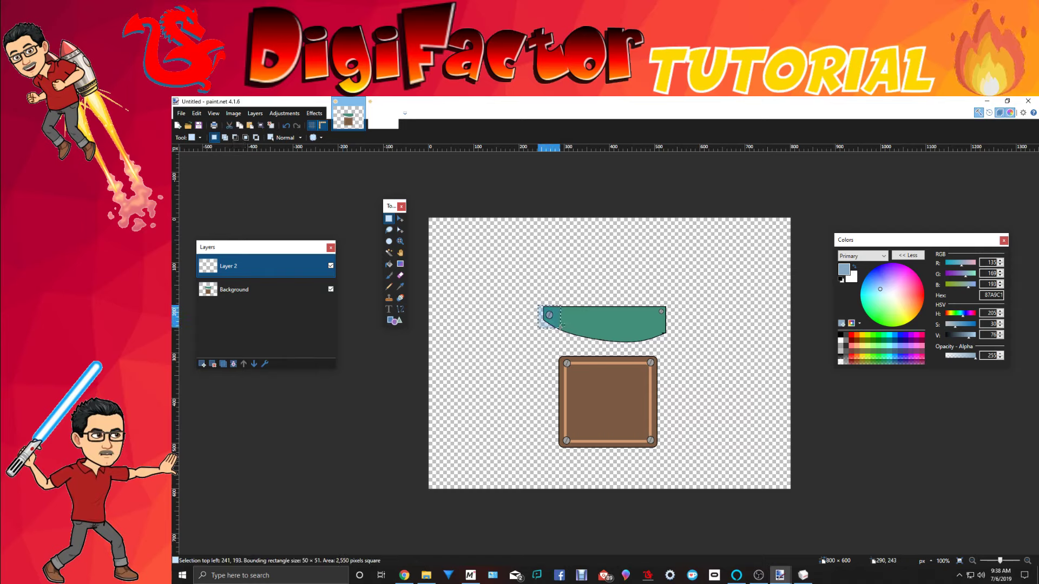
left_click(232, 125)
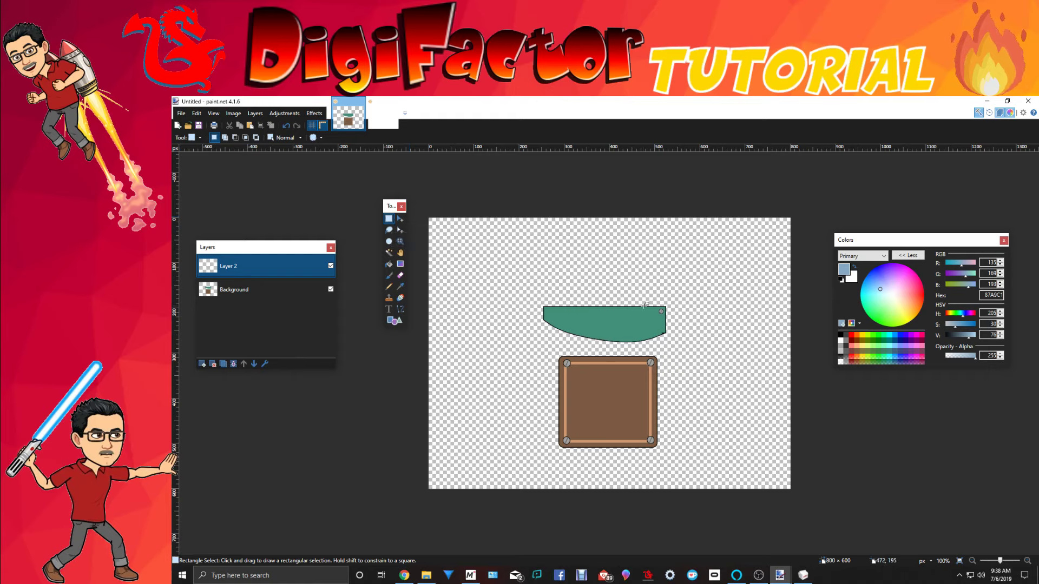
Step: Copy the green shape's small upper-right screw and paste copies at its lower-right corner and left end
left_click_drag(655, 307, 667, 320)
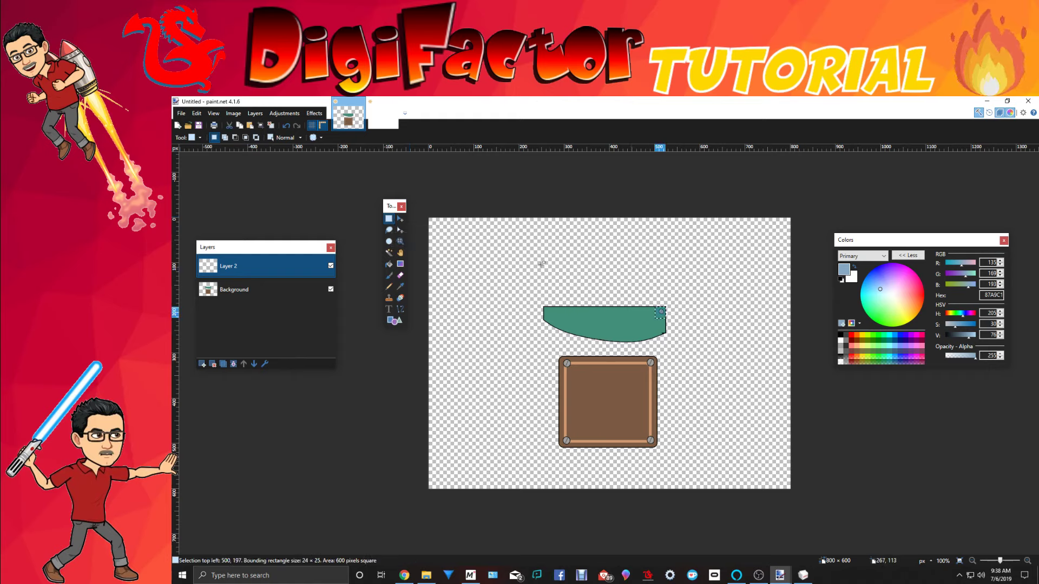
left_click(250, 125)
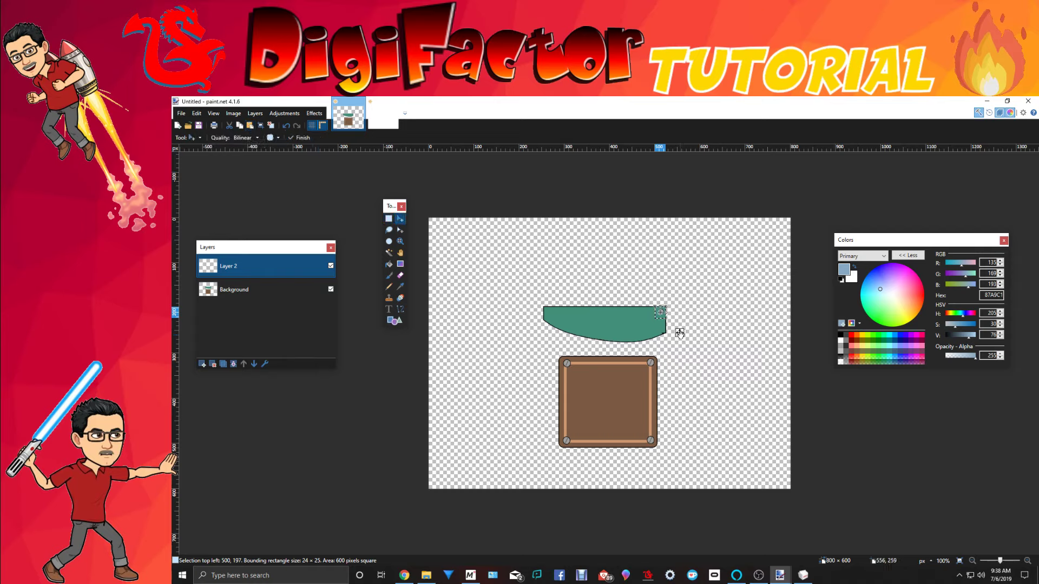
left_click_drag(680, 334, 678, 351)
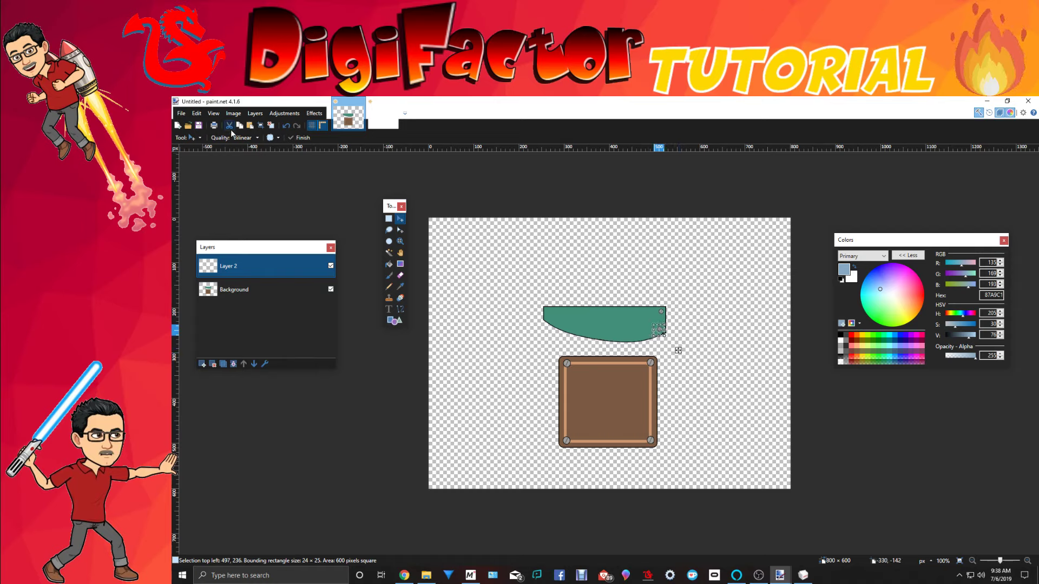
left_click(251, 129)
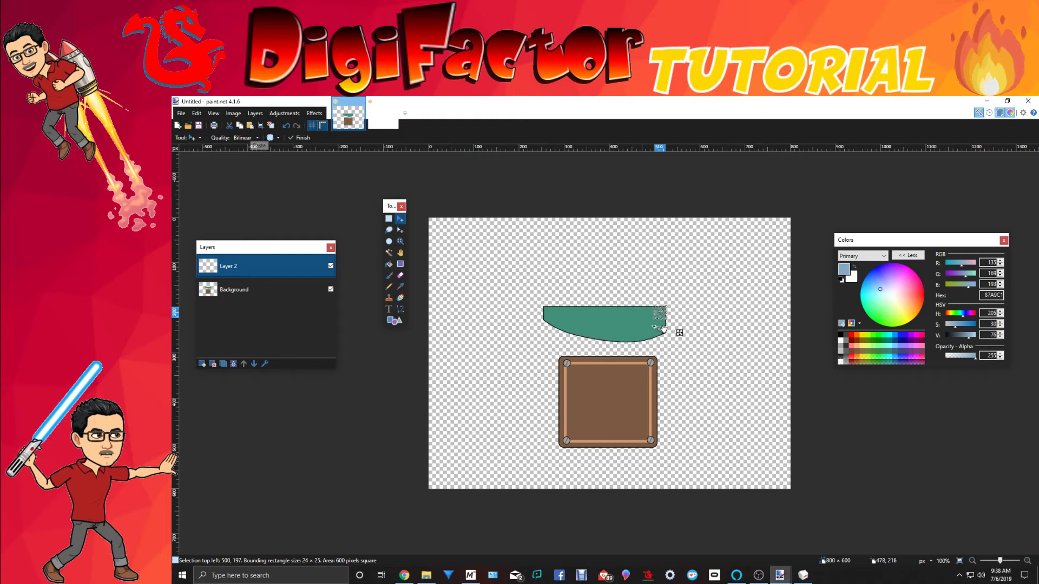
left_click_drag(672, 323, 567, 336)
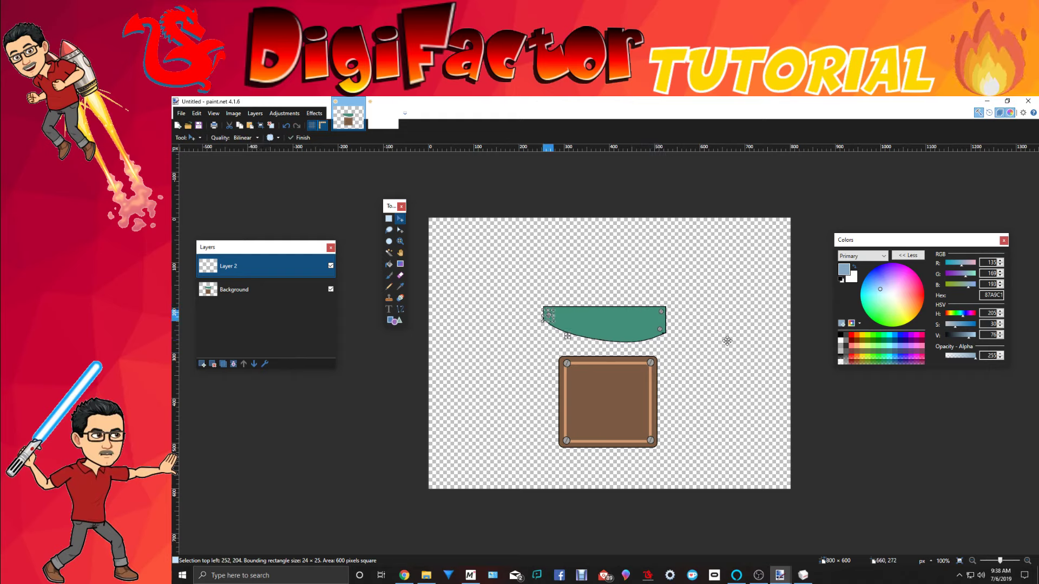
Step: Select the area around the brown seat on Layer 2 and cut its four large corner screws
left_click(389, 219)
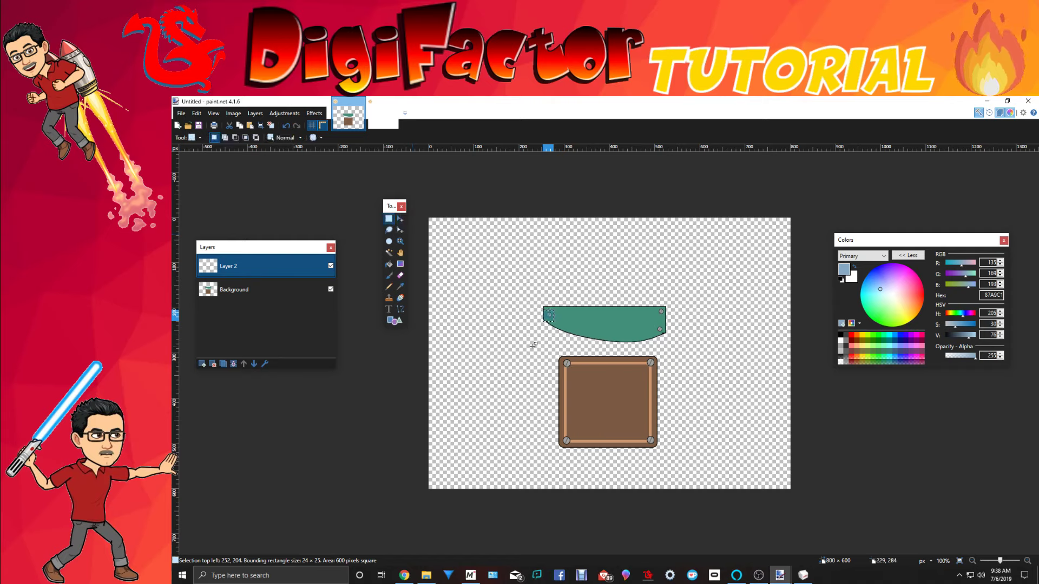
left_click_drag(536, 348, 680, 465)
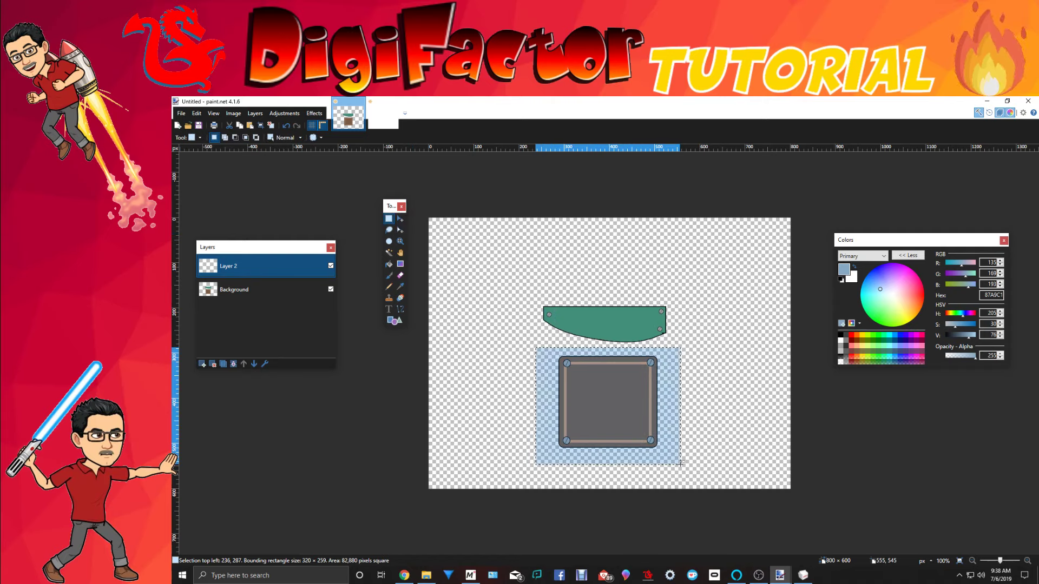
left_click(229, 125)
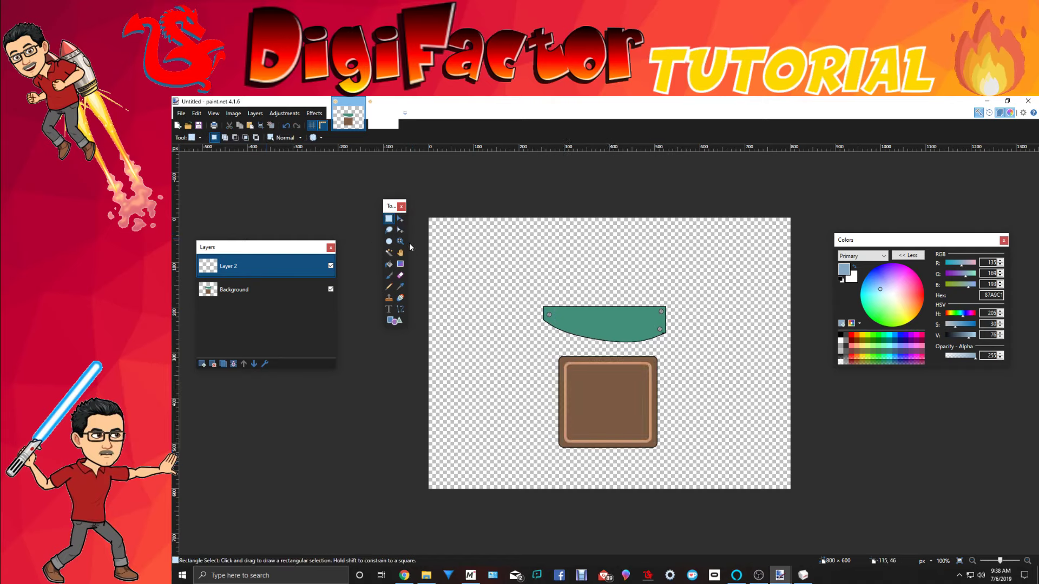
left_click(249, 125)
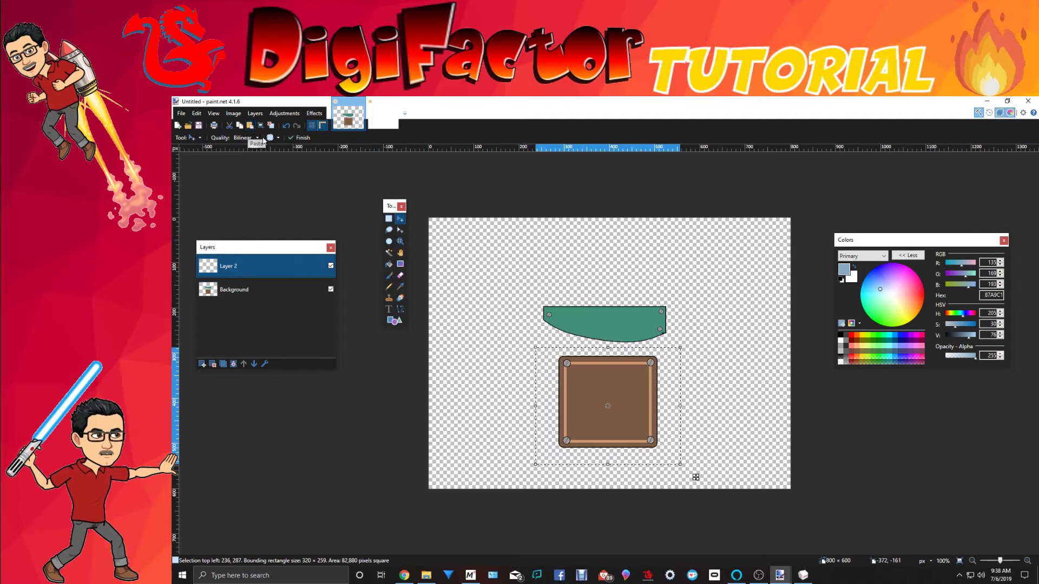
left_click(230, 125)
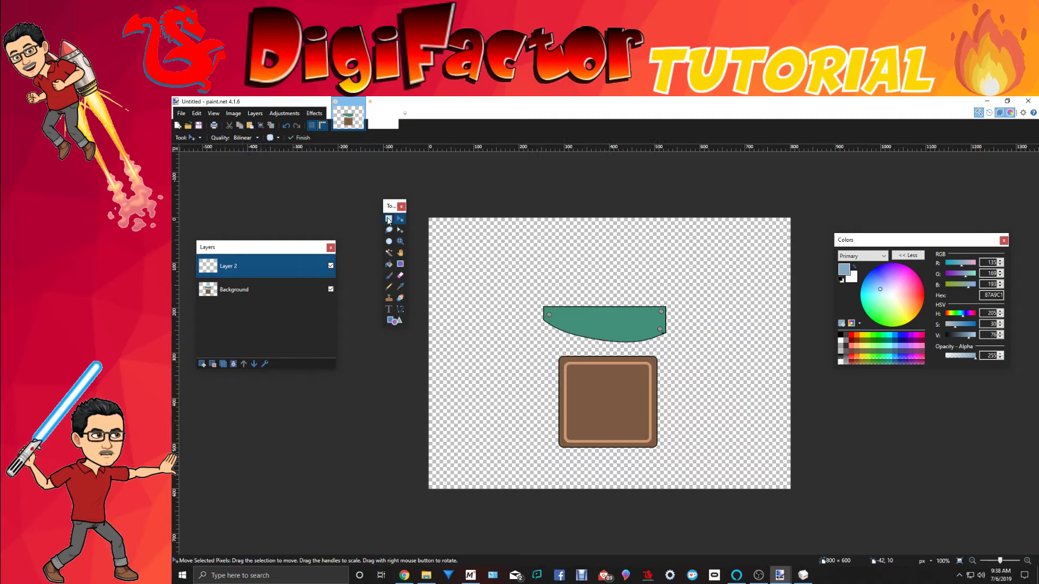
Step: Paste copies of the small screw and place them in the brown seat's upper-left and upper-right corners
left_click(250, 125)
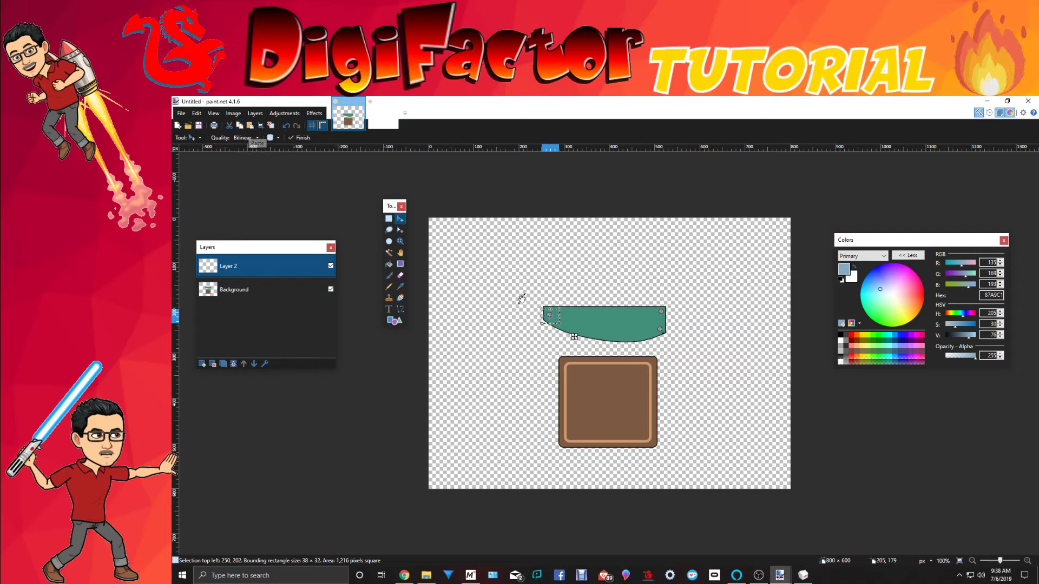
left_click_drag(550, 316, 587, 383)
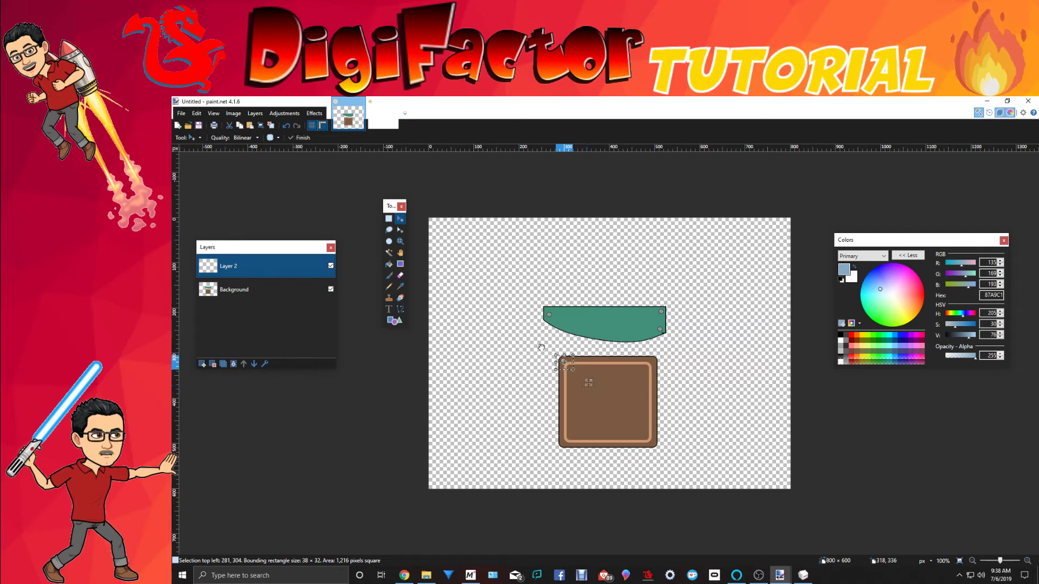
left_click(250, 125)
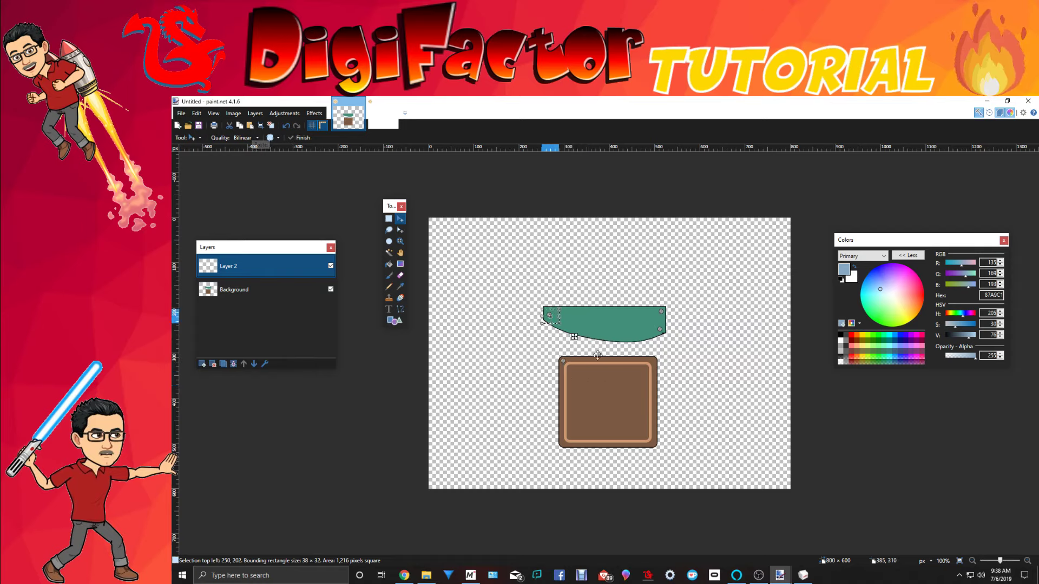
left_click_drag(574, 336, 676, 383)
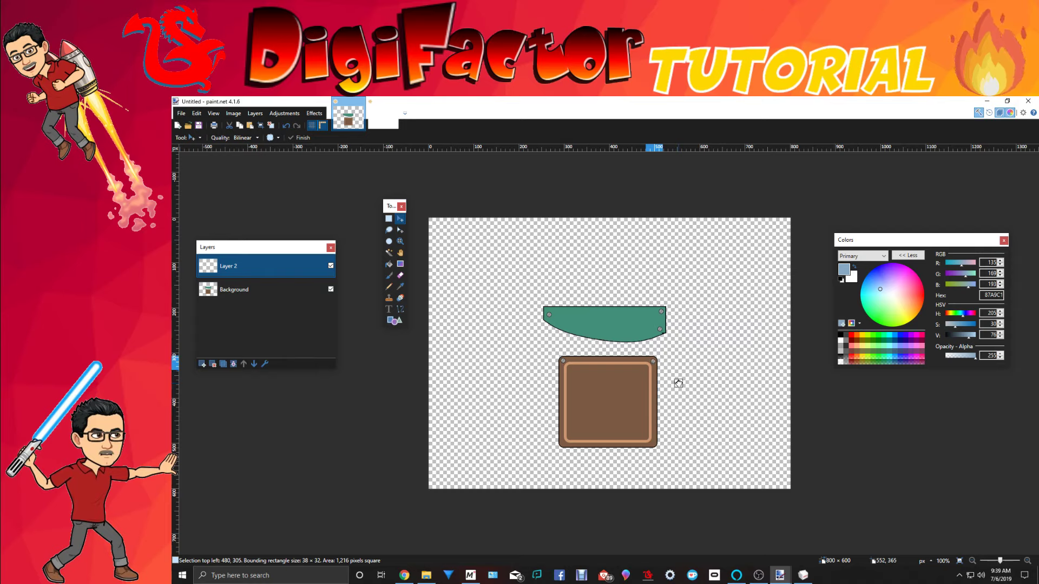
left_click_drag(678, 383, 679, 383)
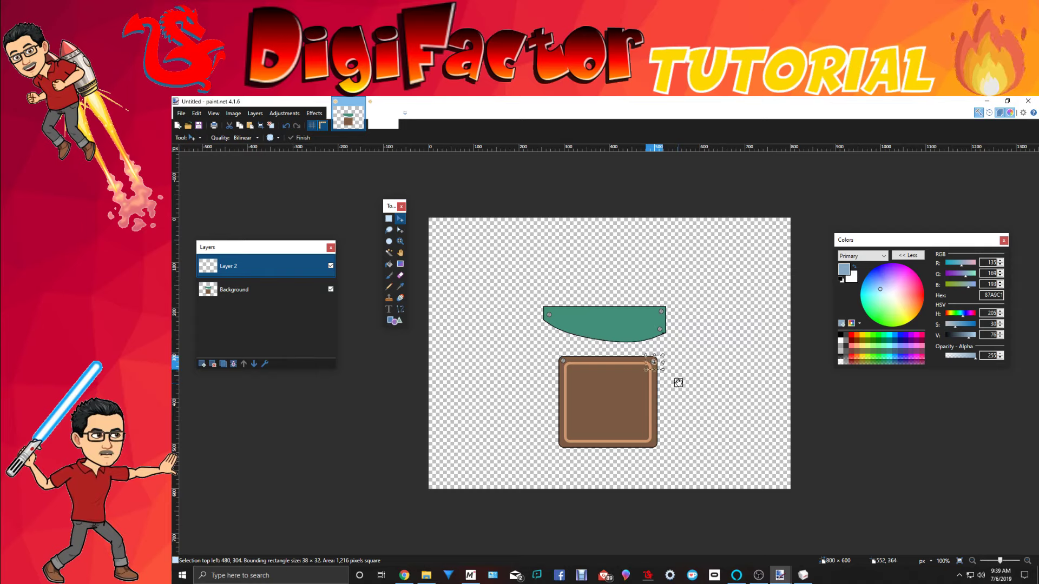
Step: Paste small screws into the brown seat's lower-left and lower-right corners, and flatten the image
left_click(250, 126)
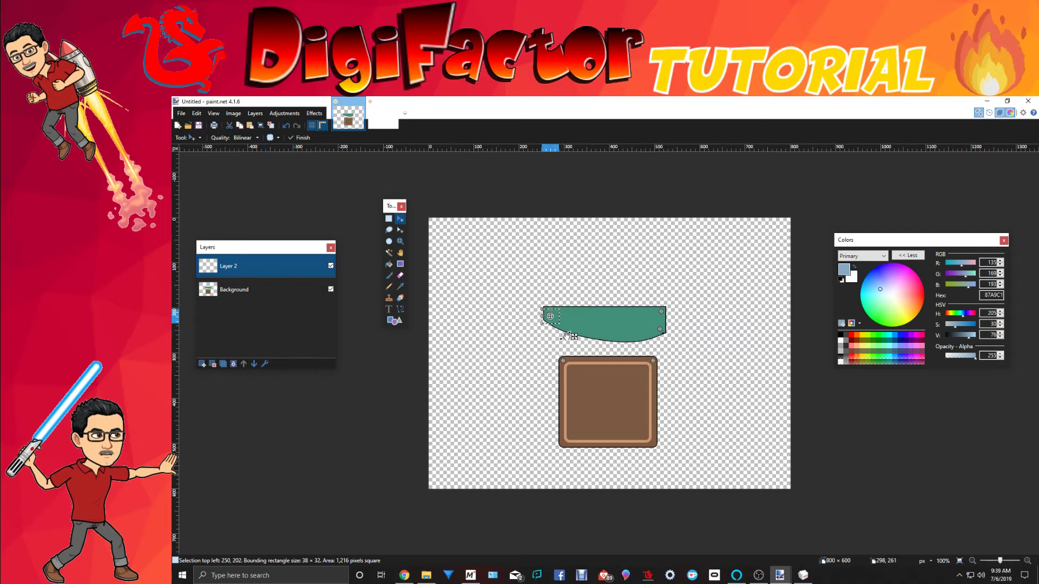
left_click_drag(575, 340, 588, 466)
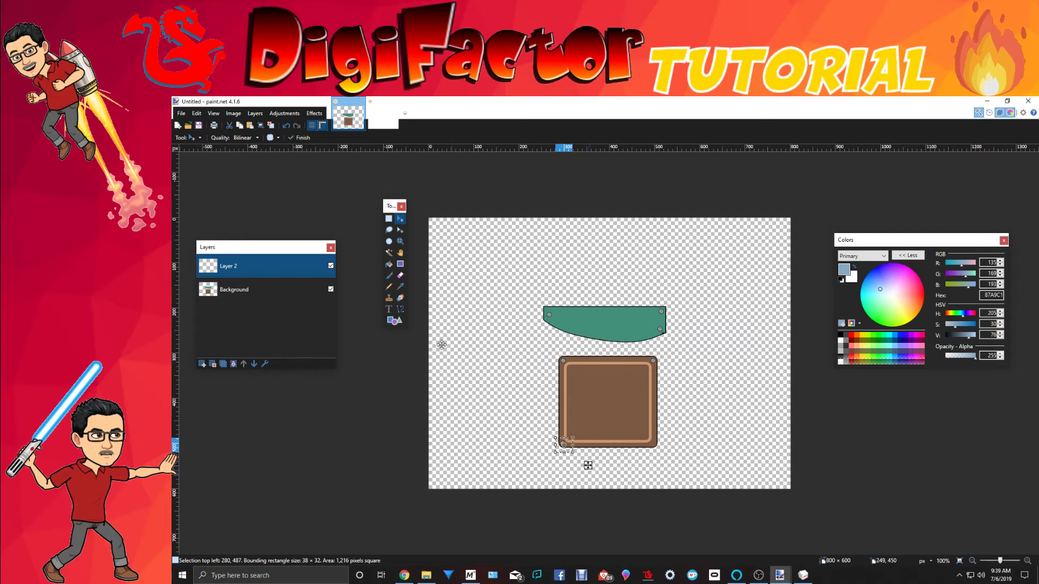
left_click(250, 127)
left_click_drag(588, 466, 678, 464)
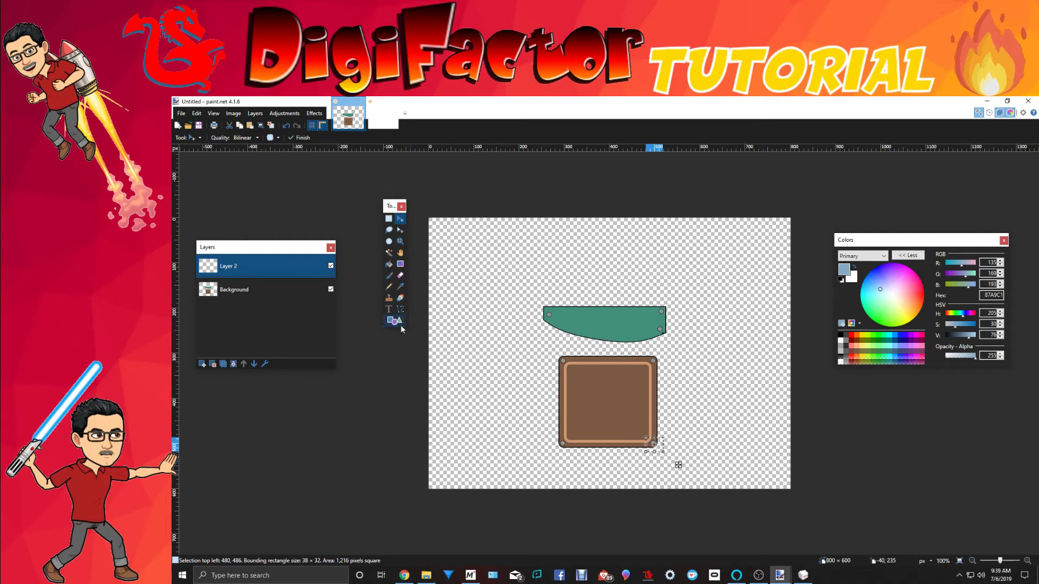
left_click(239, 115)
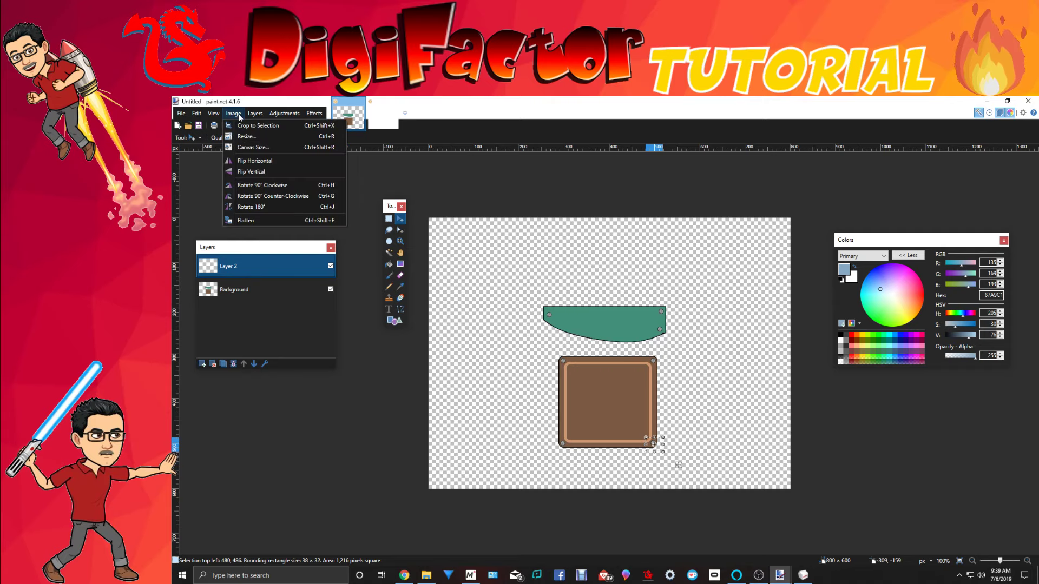
left_click(262, 219)
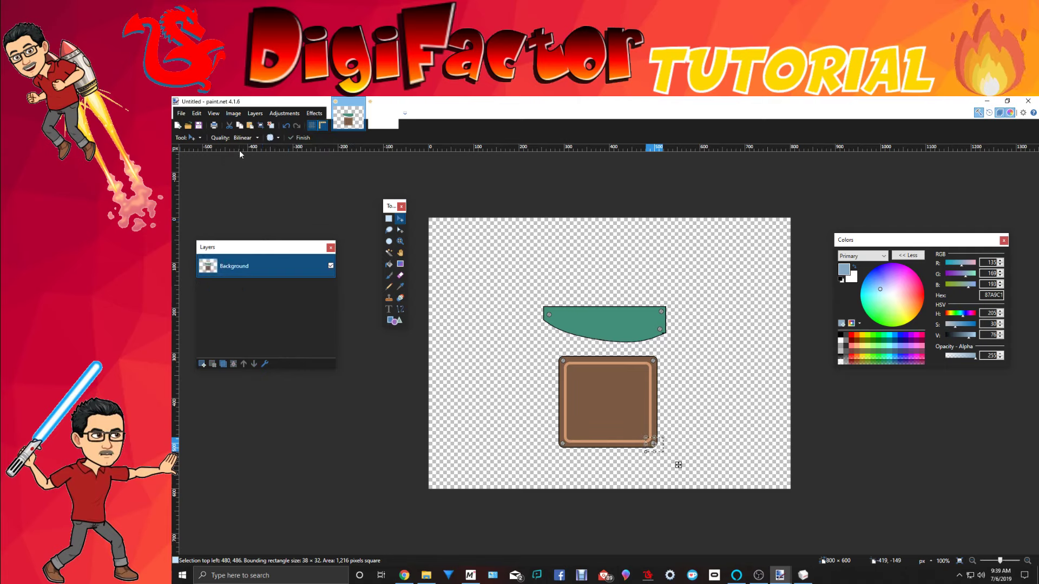
Step: Clear the selection and draw a solid light-blue rectangle of about 93 × 204 pixels just right of the brown seat
left_click(395, 321)
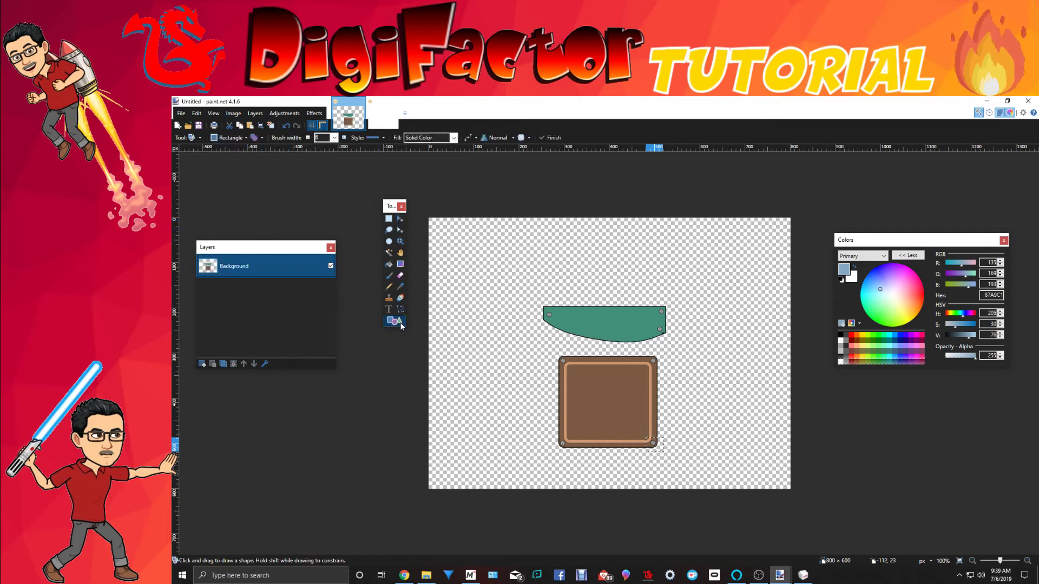
key("s")
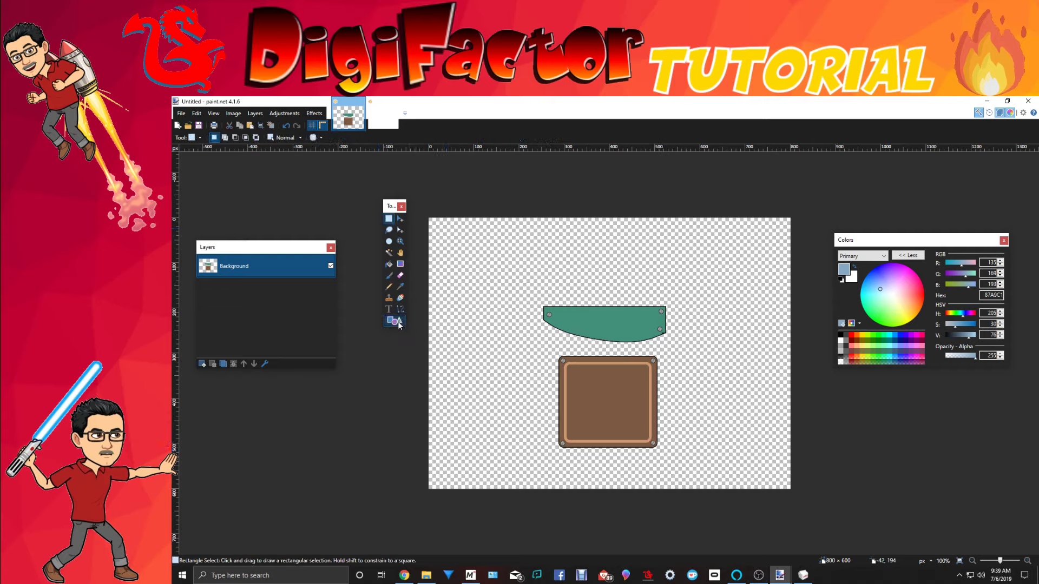
left_click(397, 322)
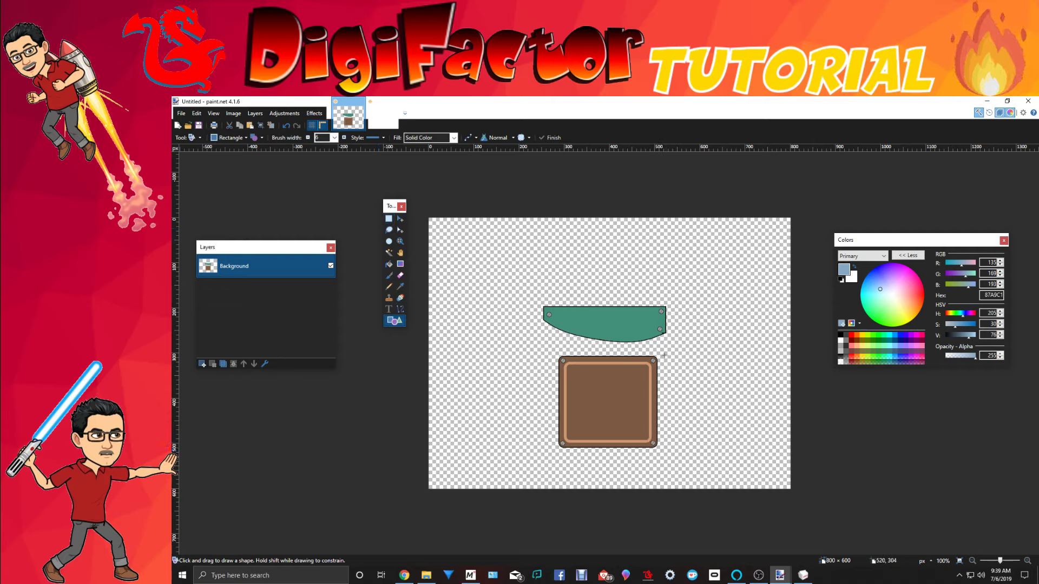
left_click_drag(664, 356, 705, 447)
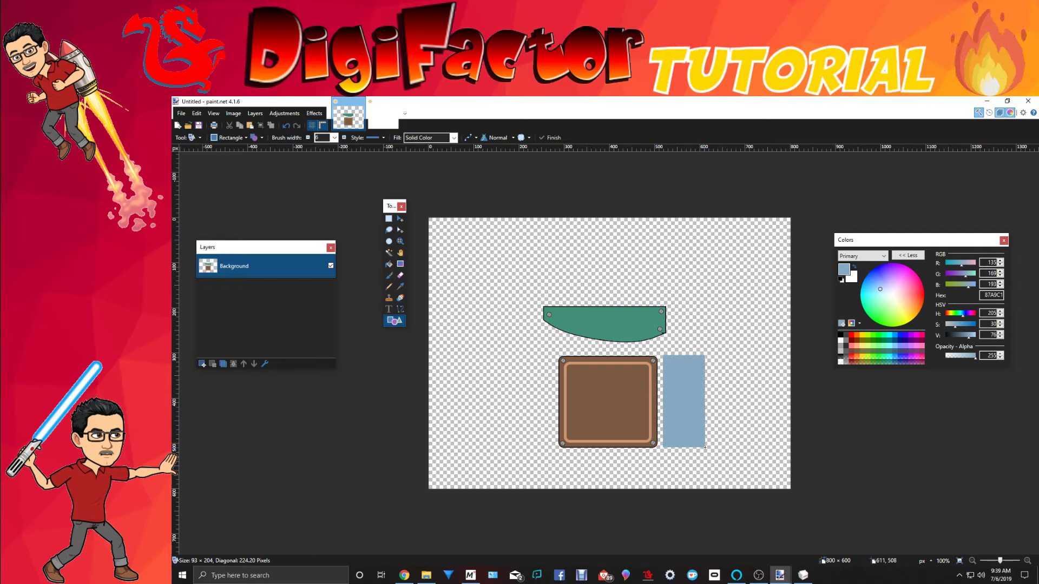
Step: Cut the green backrest, brown seat and light-blue rectangle from the untitled image and paste them into Student Desk.png
left_click(389, 218)
left_click_drag(540, 299, 708, 449)
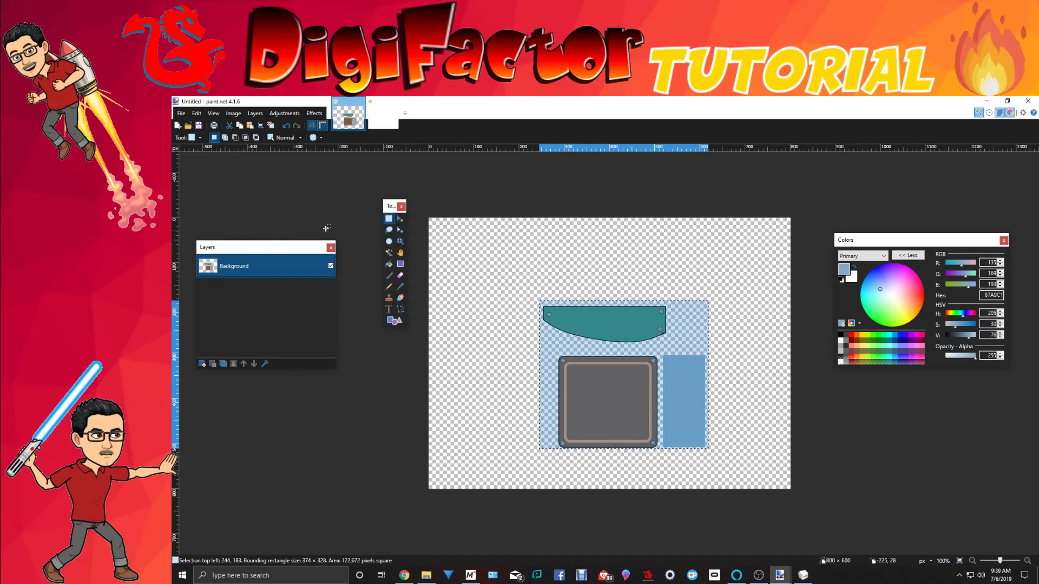
left_click(230, 126)
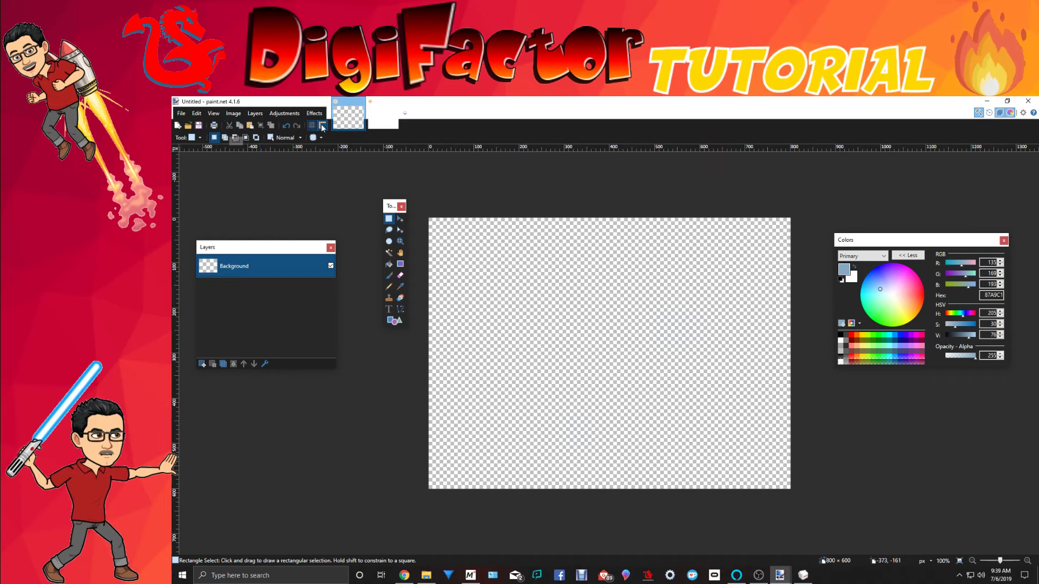
key("ctrl+alt+v")
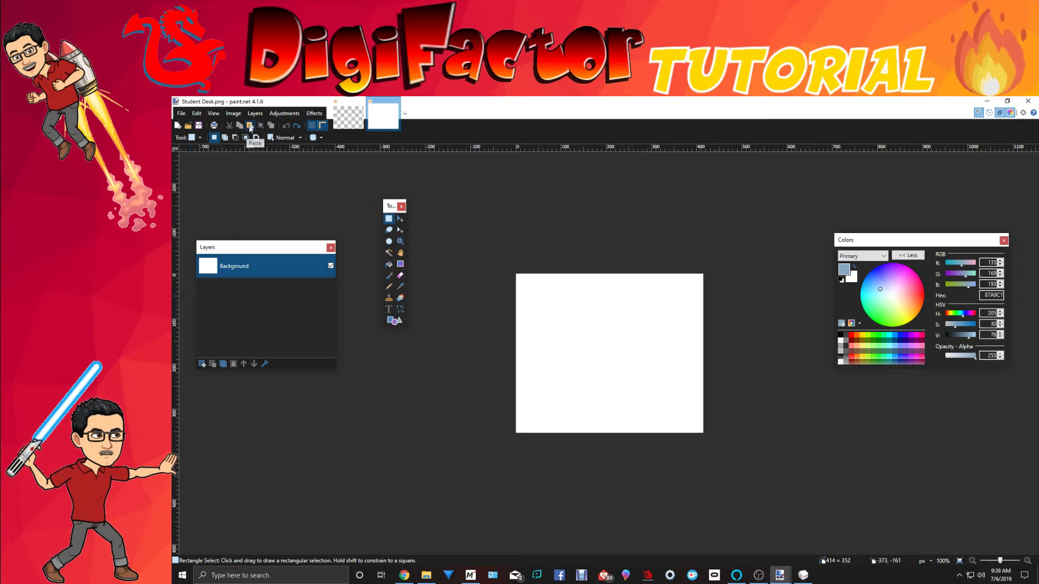
left_click(249, 126)
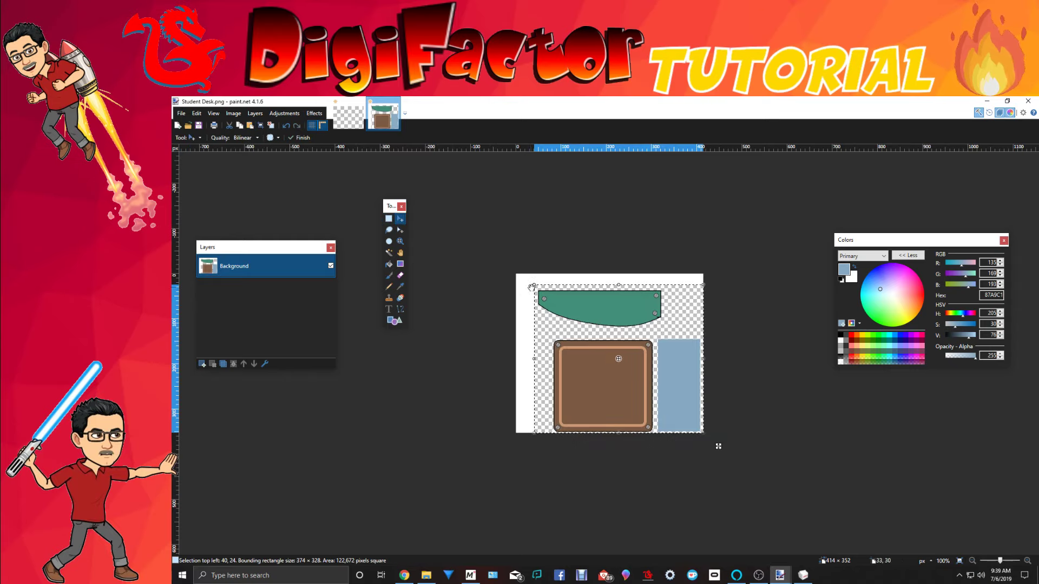
Step: Enlarge the pasted artwork to about 390 × 334 pixels, place it about 12 pixels from the canvas corner, and cut the surrounding white border
left_click_drag(534, 285, 528, 283)
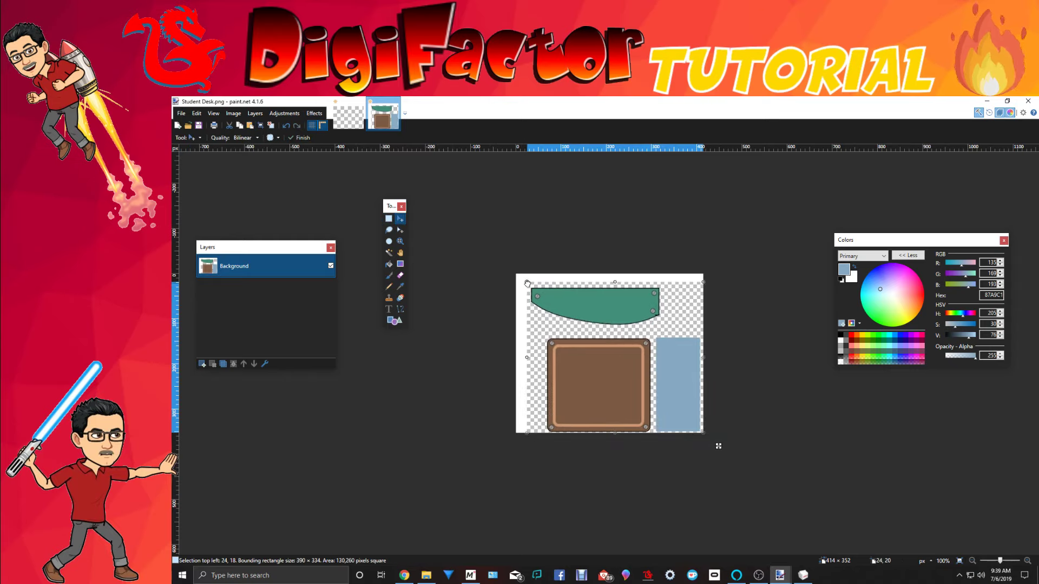
left_click_drag(603, 334, 598, 330)
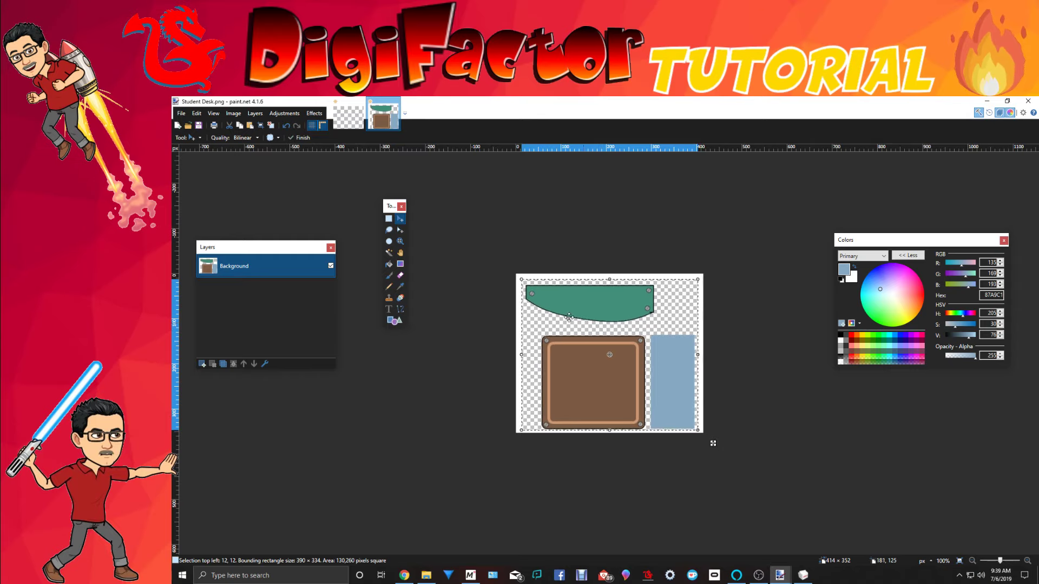
left_click(389, 252)
left_click(524, 277)
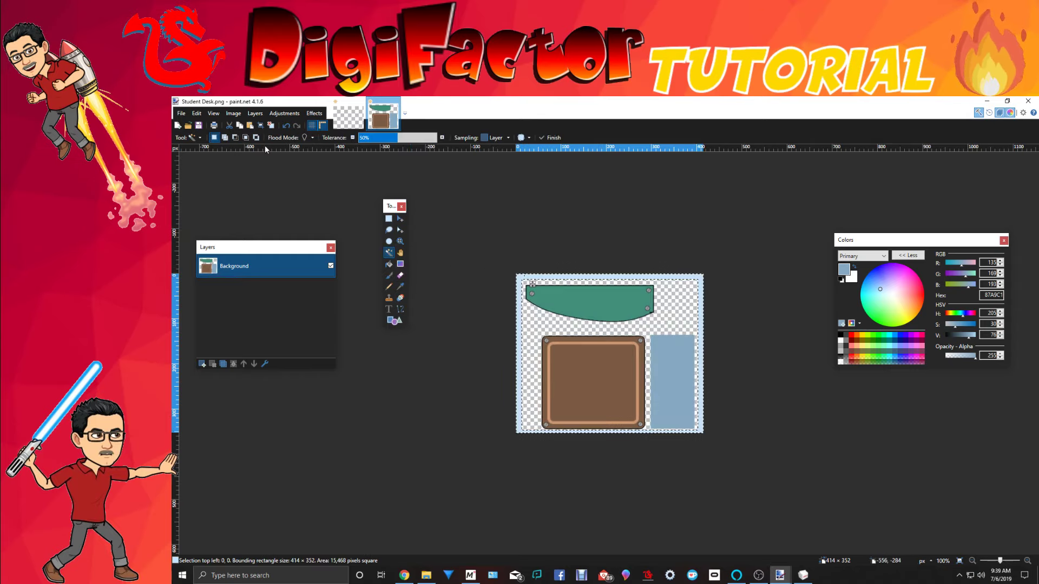
left_click(230, 126)
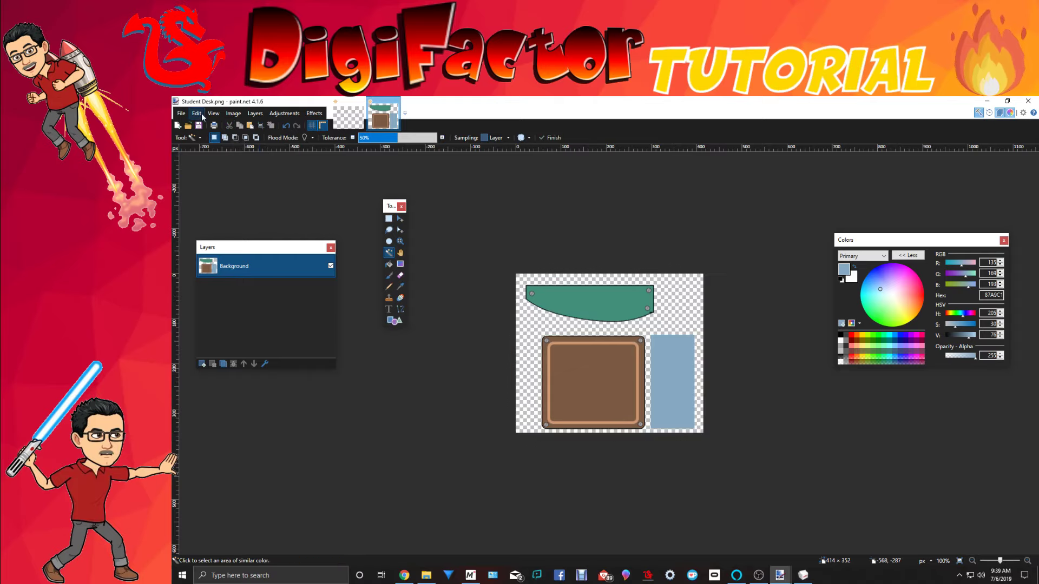
Step: Switch to MilkShape 3D and reload Student Desk.png from the Tutorial folder as the texture of Material01
left_click(988, 102)
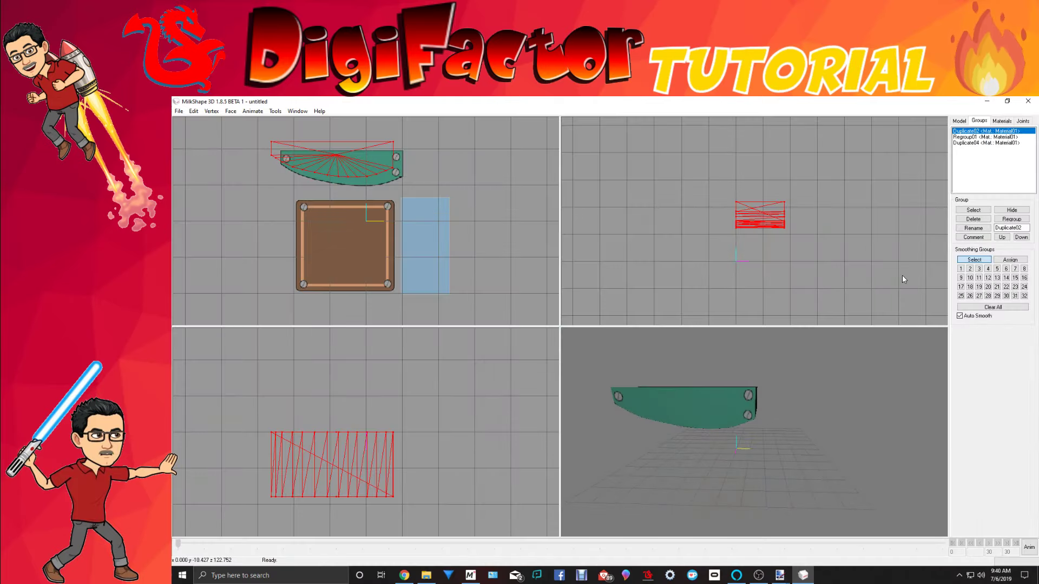
left_click(1006, 122)
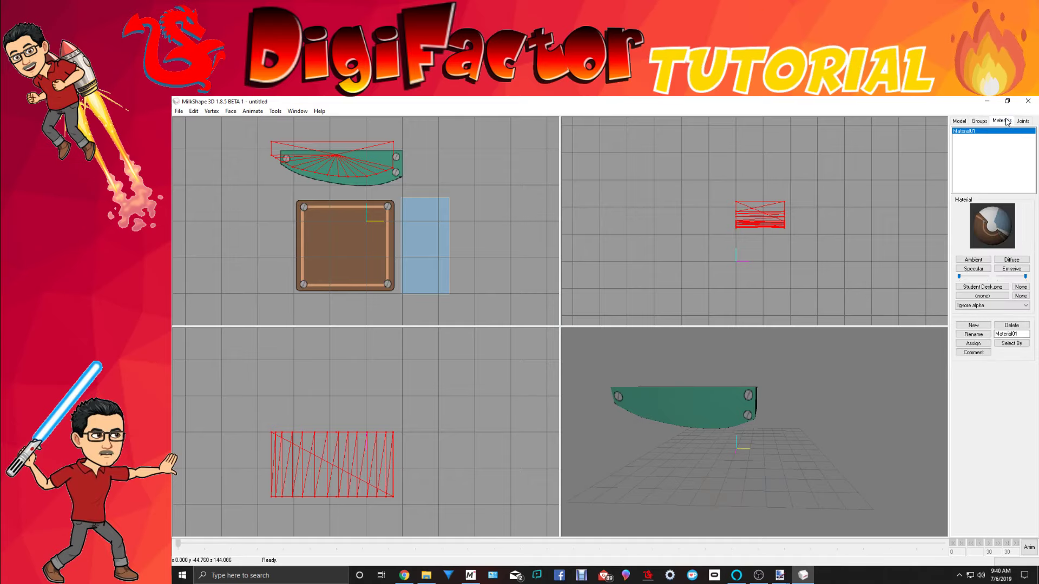
left_click(982, 296)
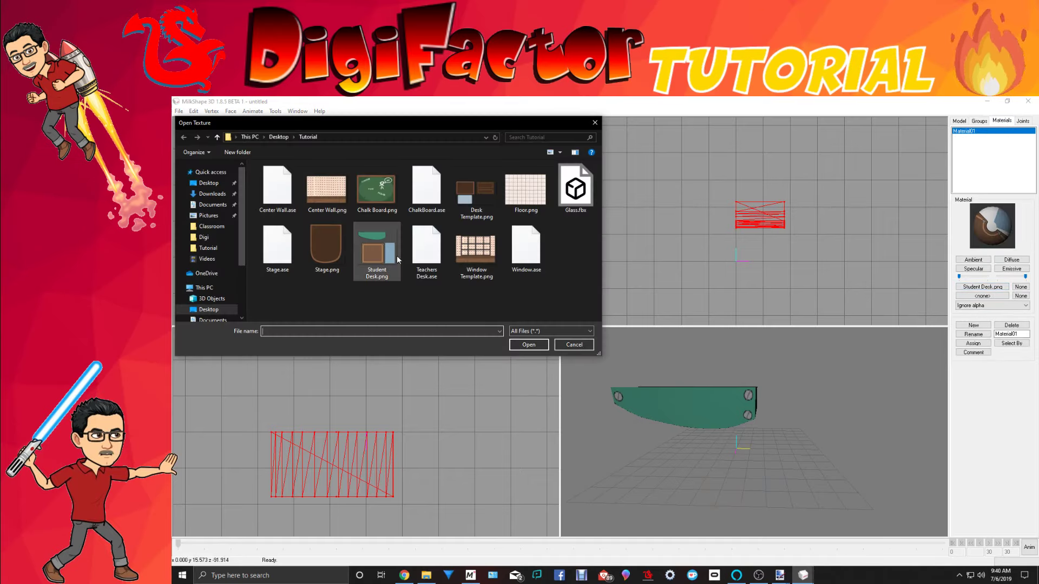
left_click(398, 259)
left_click(528, 345)
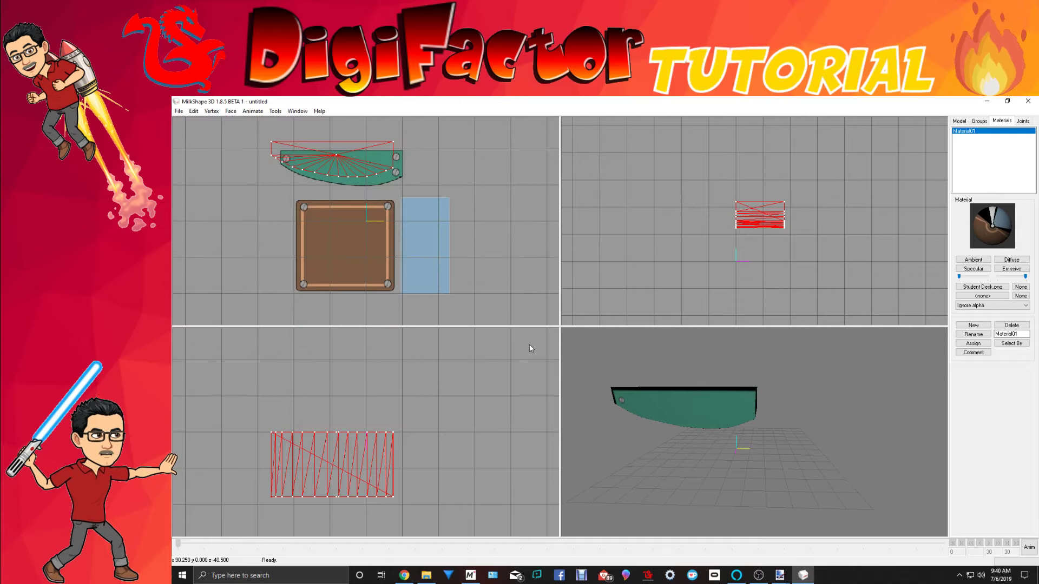
Step: Check the reloaded texture on the green backrest and open the Texture Coordinate Editor for the Duplicate02 group
left_click_drag(687, 427, 755, 428)
left_click(299, 112)
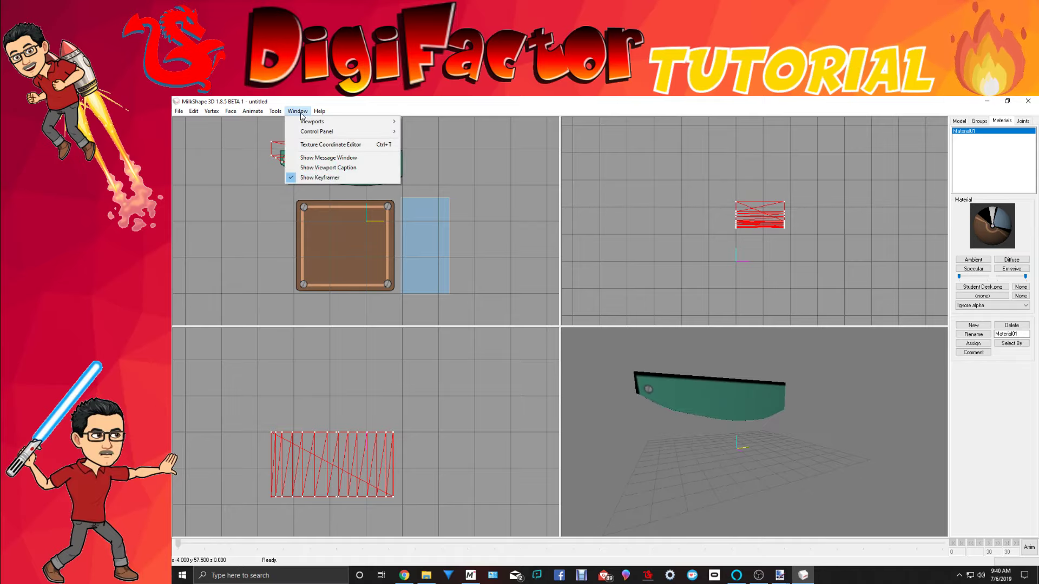
left_click(330, 144)
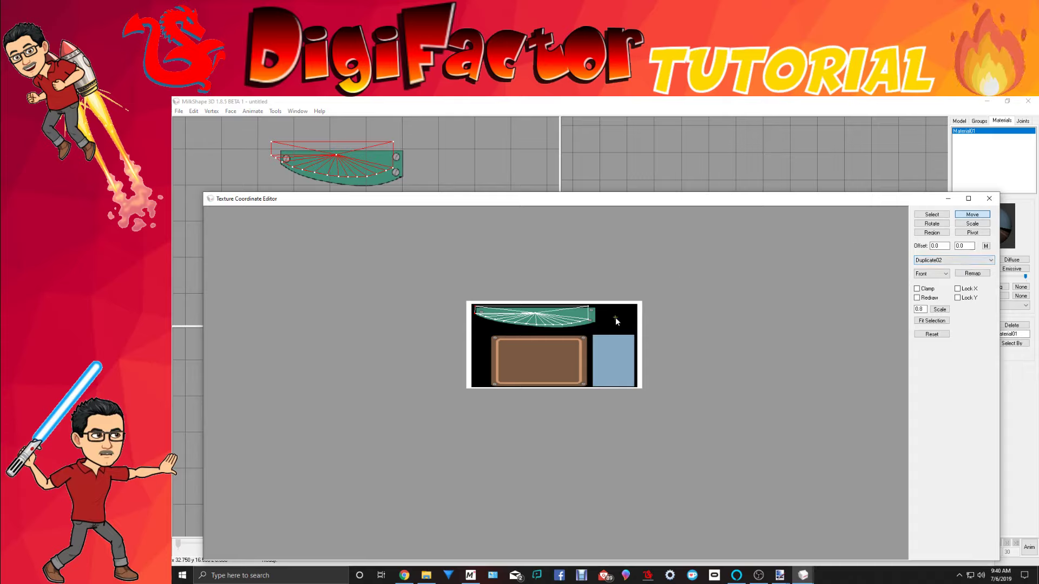
left_click_drag(615, 317, 619, 322)
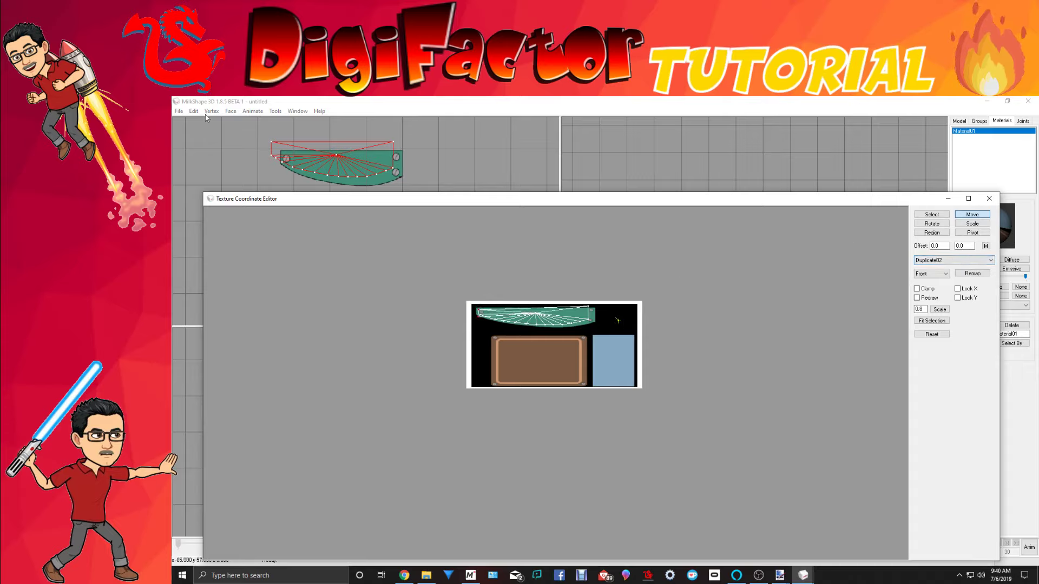
left_click(198, 111)
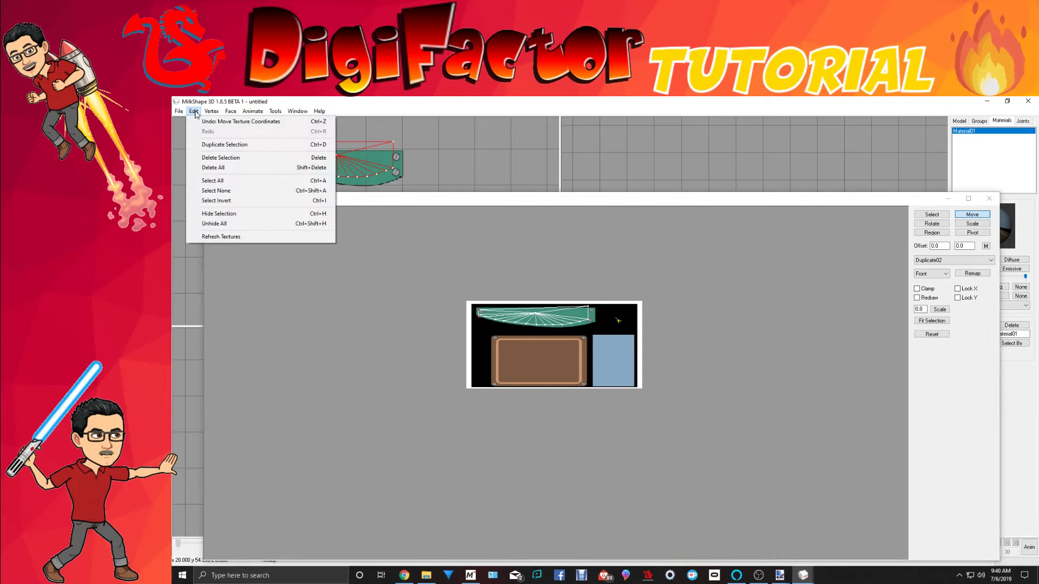
left_click(209, 123)
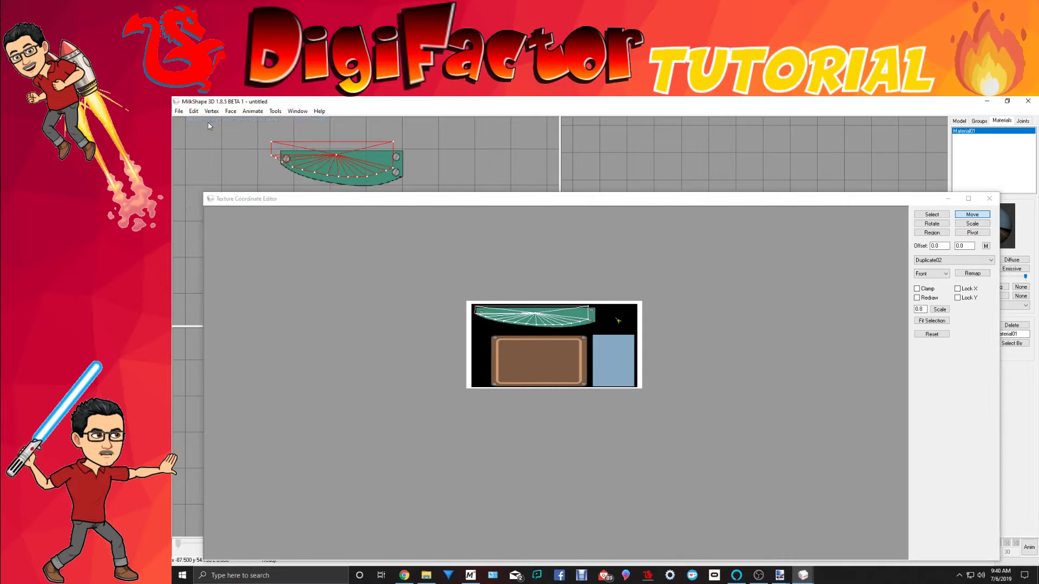
Step: Select all of Duplicate02's texture coordinates, shift them slightly right and down onto the green backrest artwork, and check the model
left_click(937, 215)
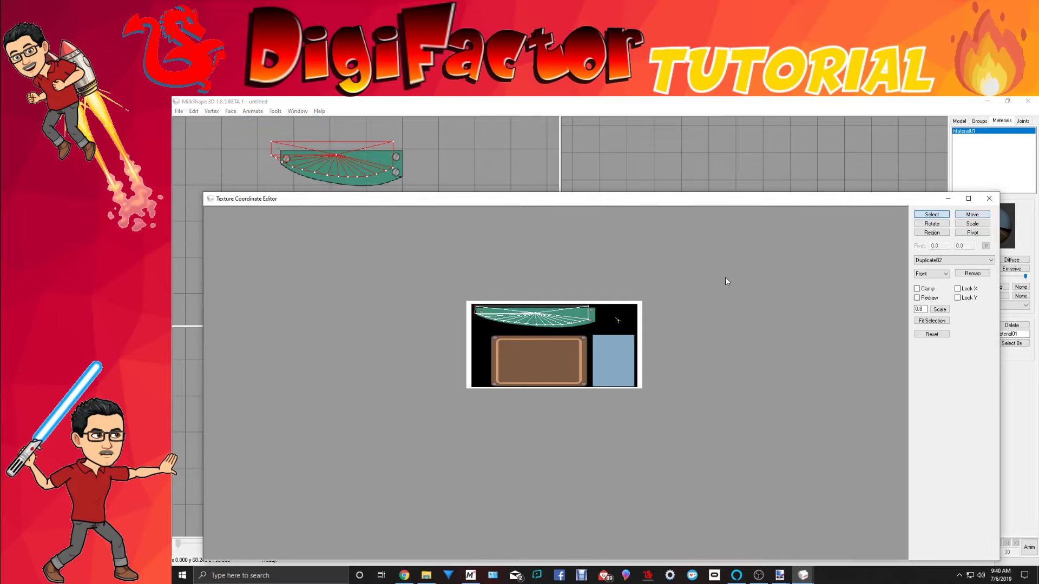
left_click_drag(606, 320, 479, 340)
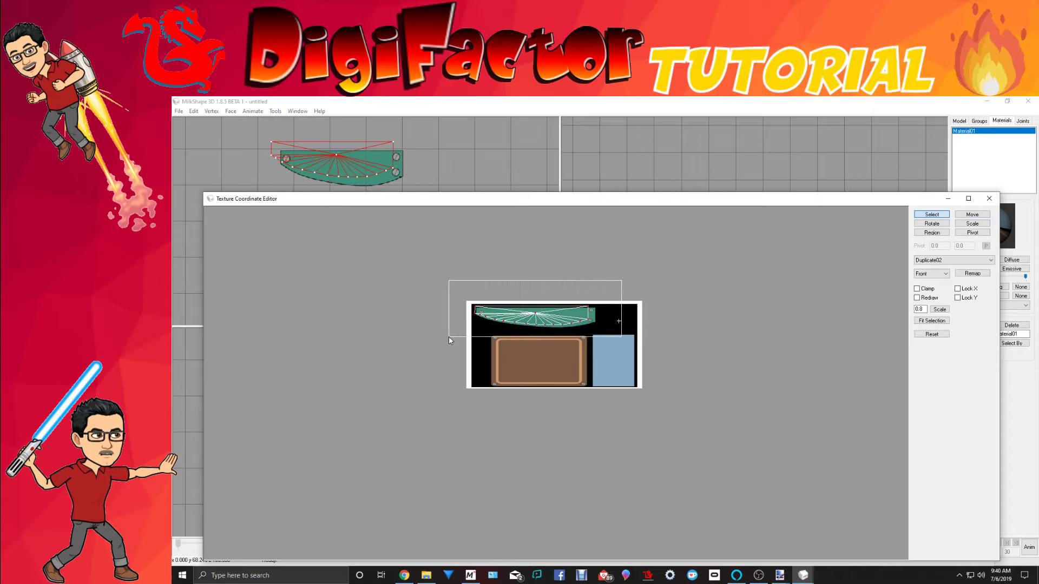
left_click(972, 215)
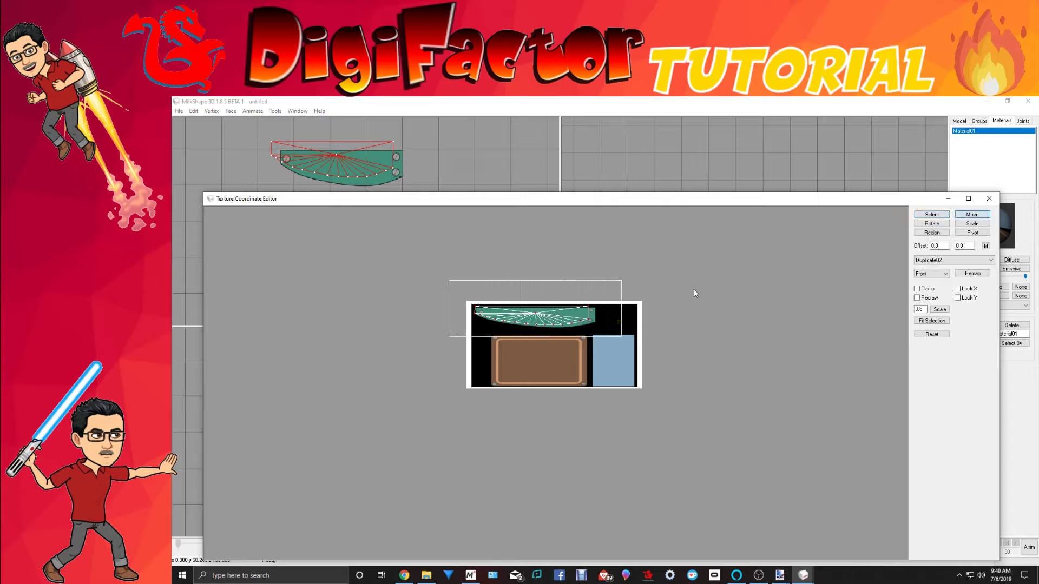
left_click_drag(696, 290, 699, 292)
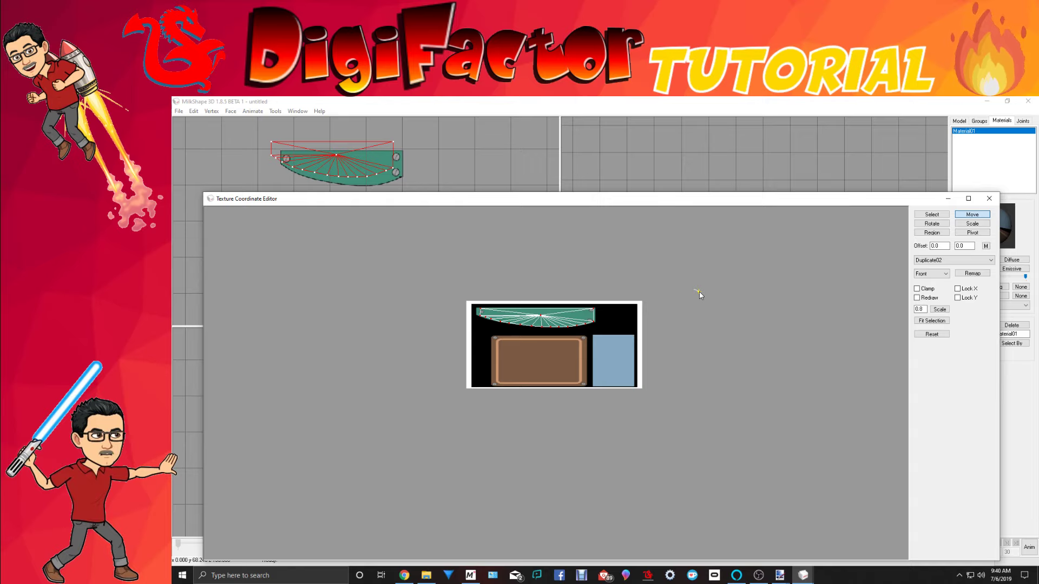
left_click(988, 198)
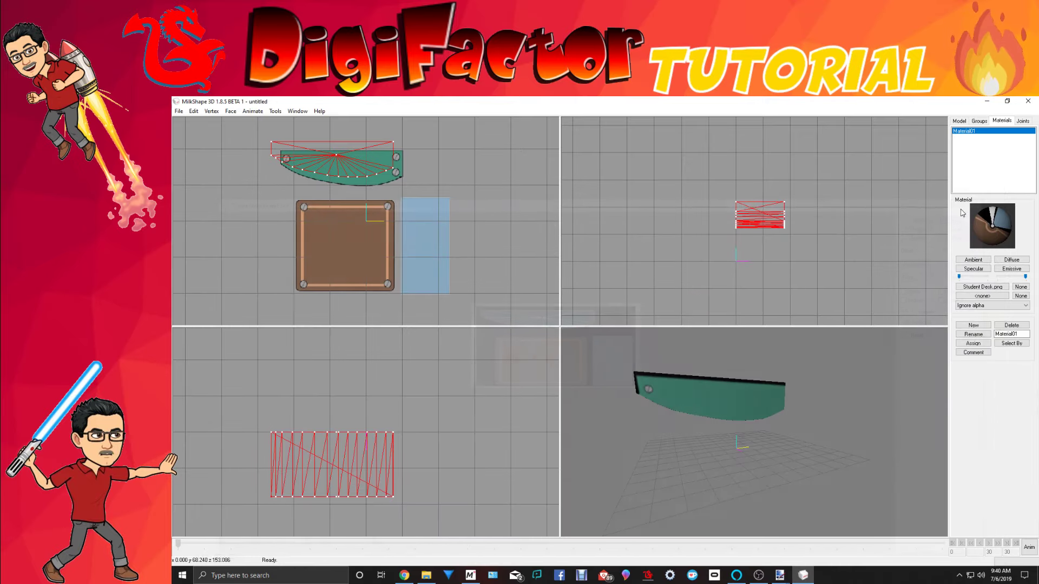
left_click_drag(773, 367, 750, 367)
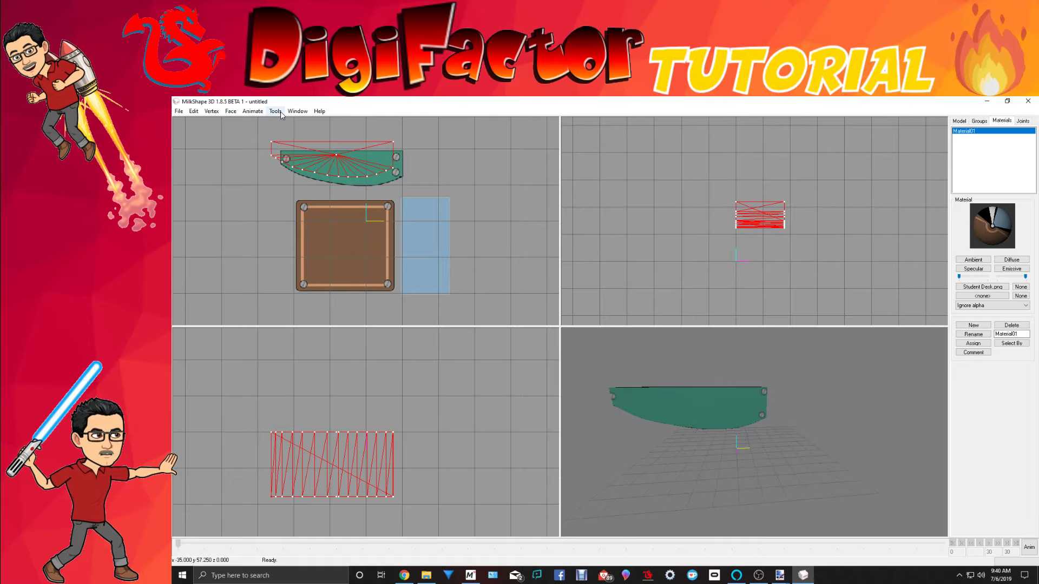
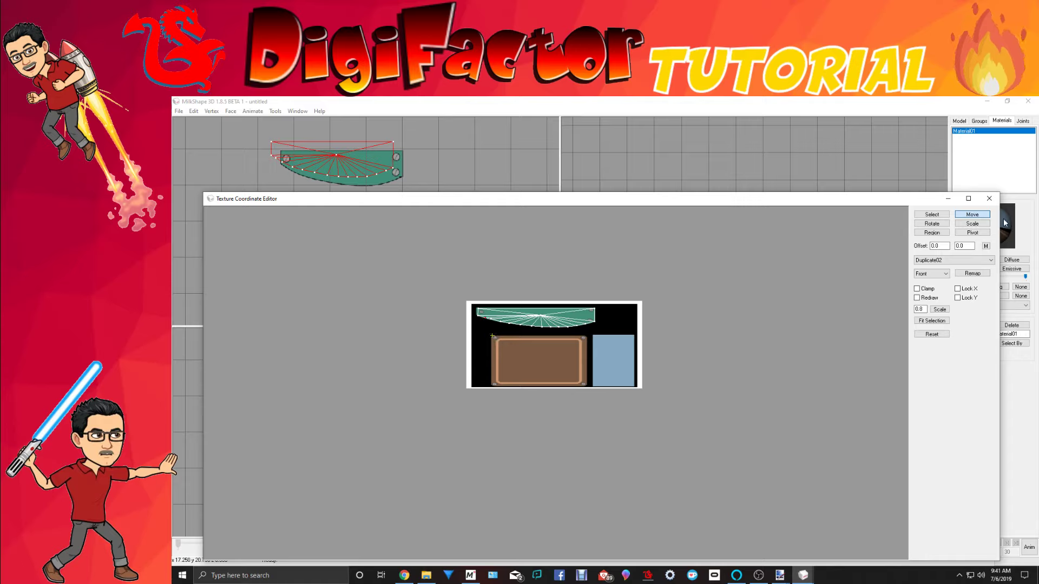
left_click(989, 199)
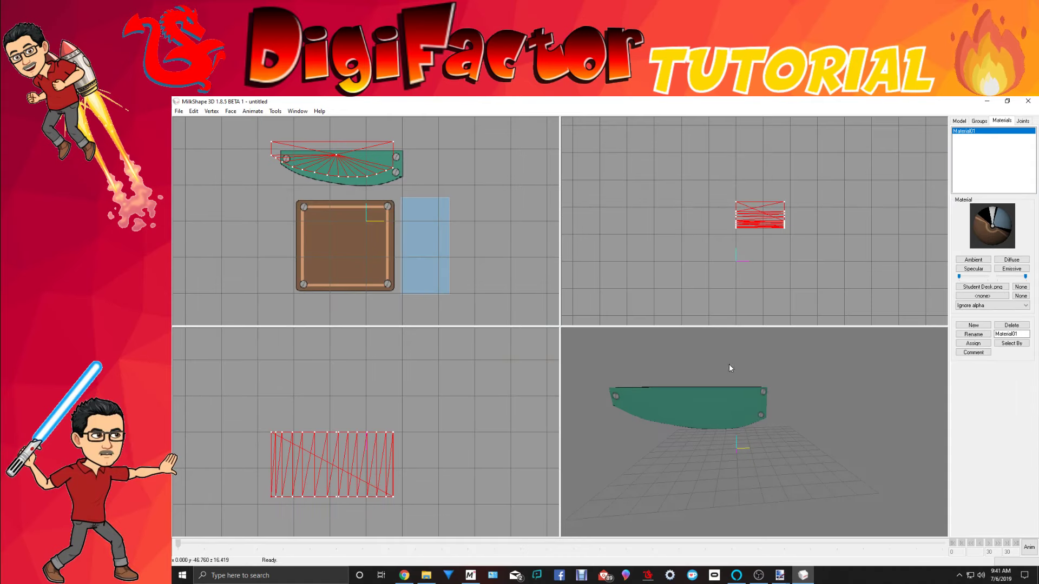
left_click_drag(728, 368, 730, 425)
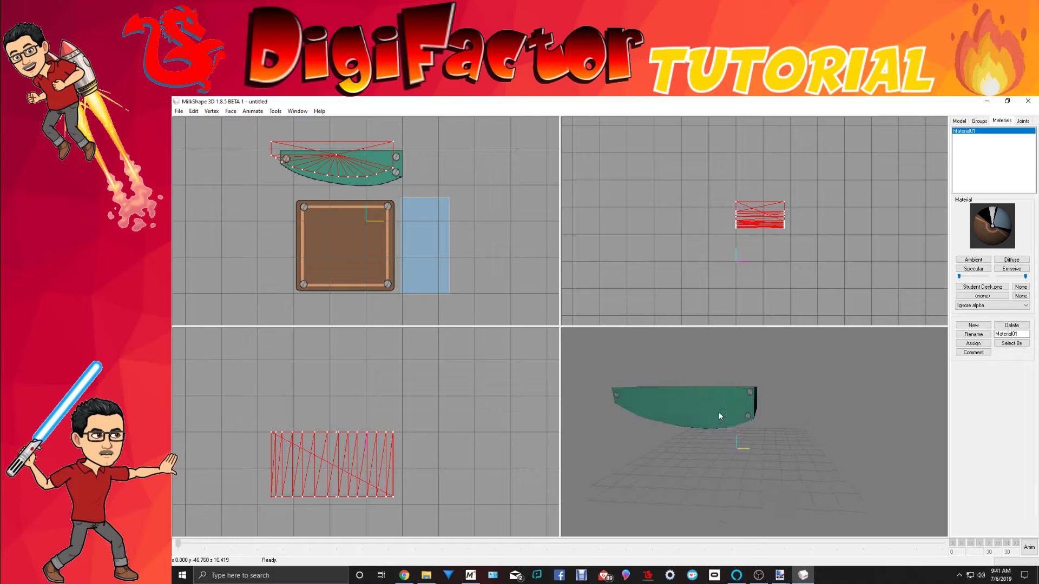
Step: Clear the selection, then examine the faces of Regroup01, Duplicate04 and Duplicate02 by selecting each group in turn
left_click(979, 121)
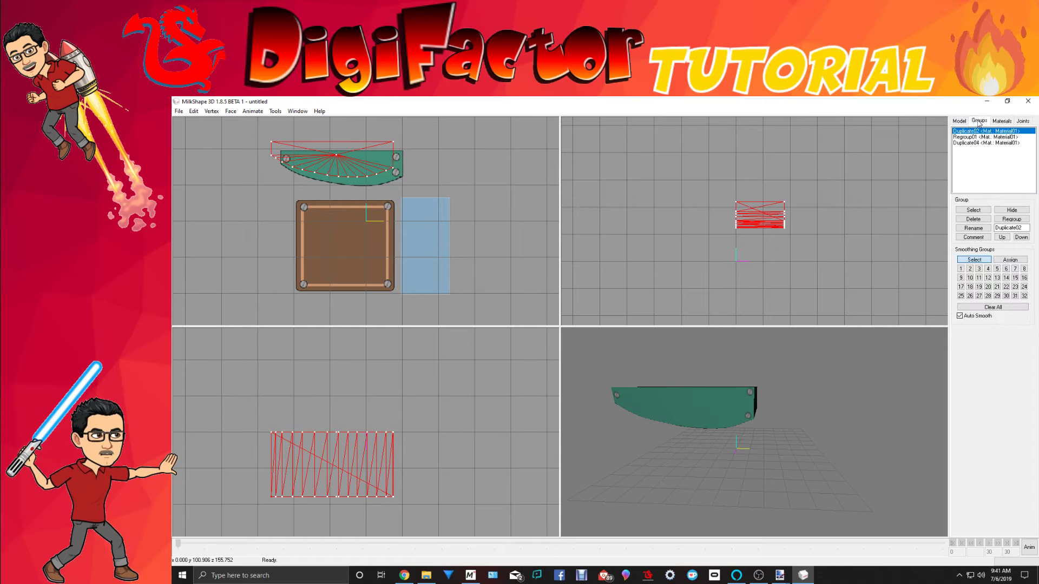
left_click(959, 122)
left_click(974, 139)
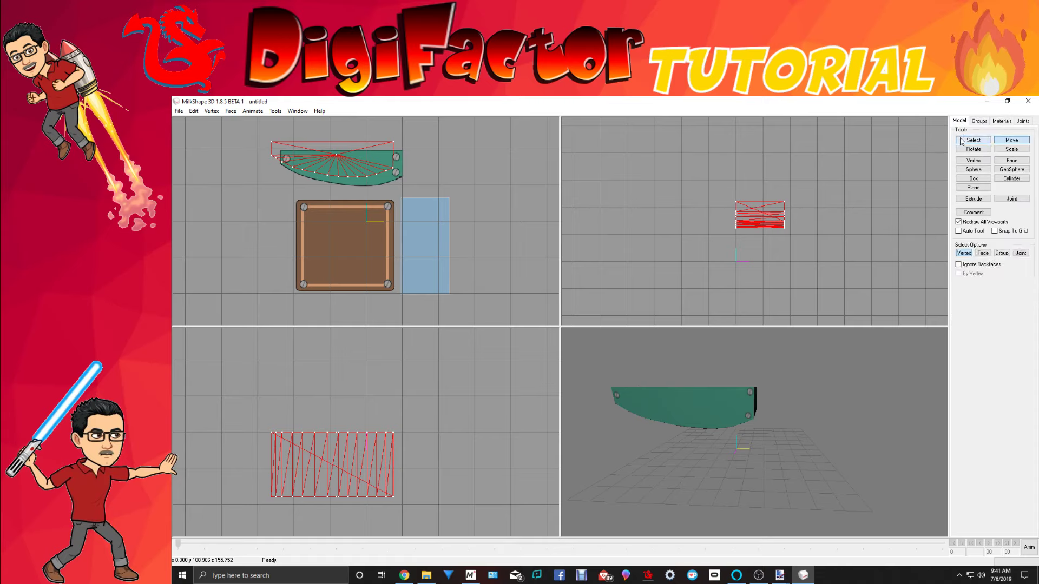
left_click(981, 123)
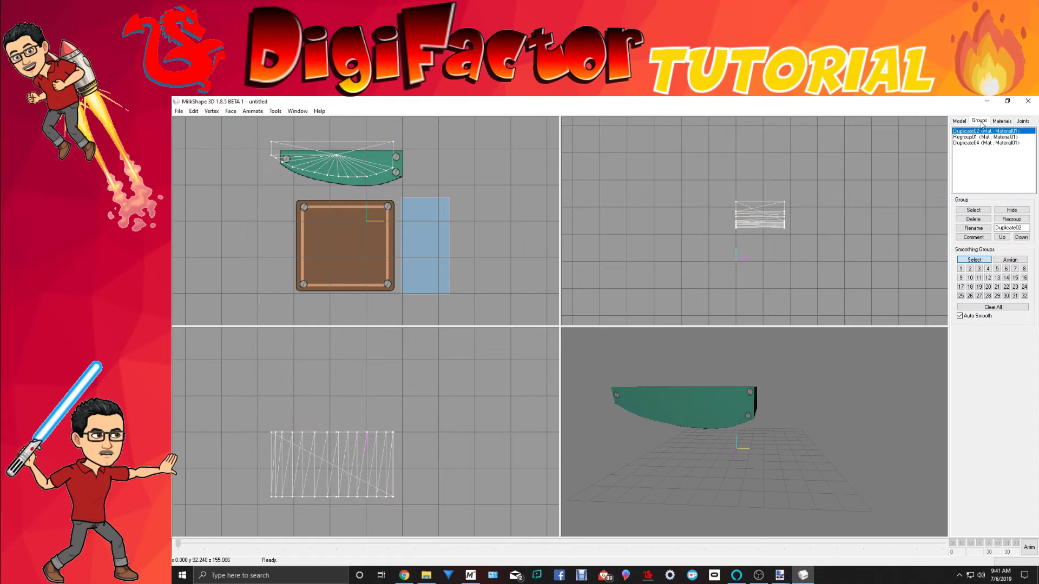
double_click(965, 137)
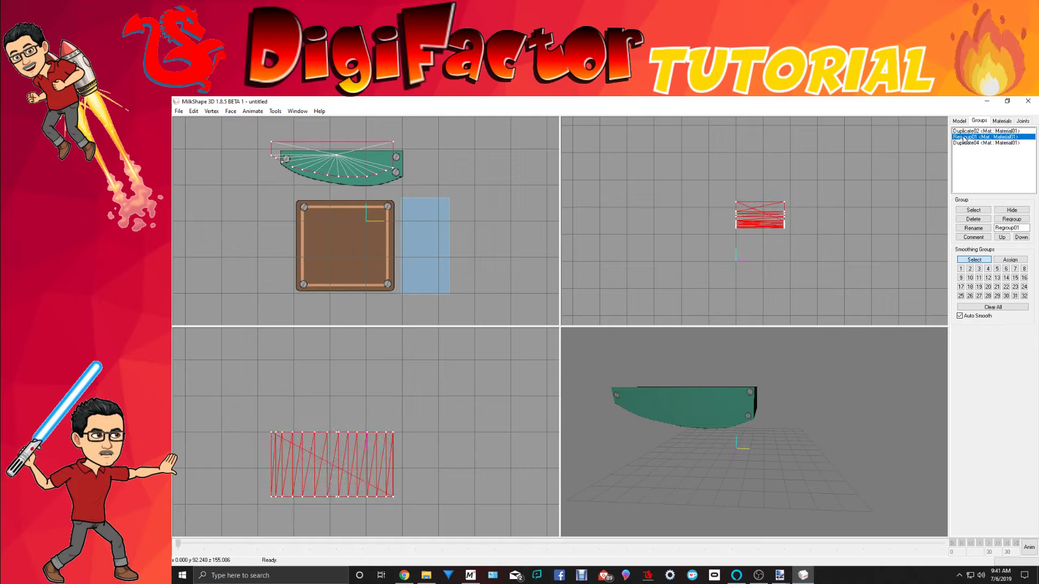
double_click(965, 138)
double_click(964, 144)
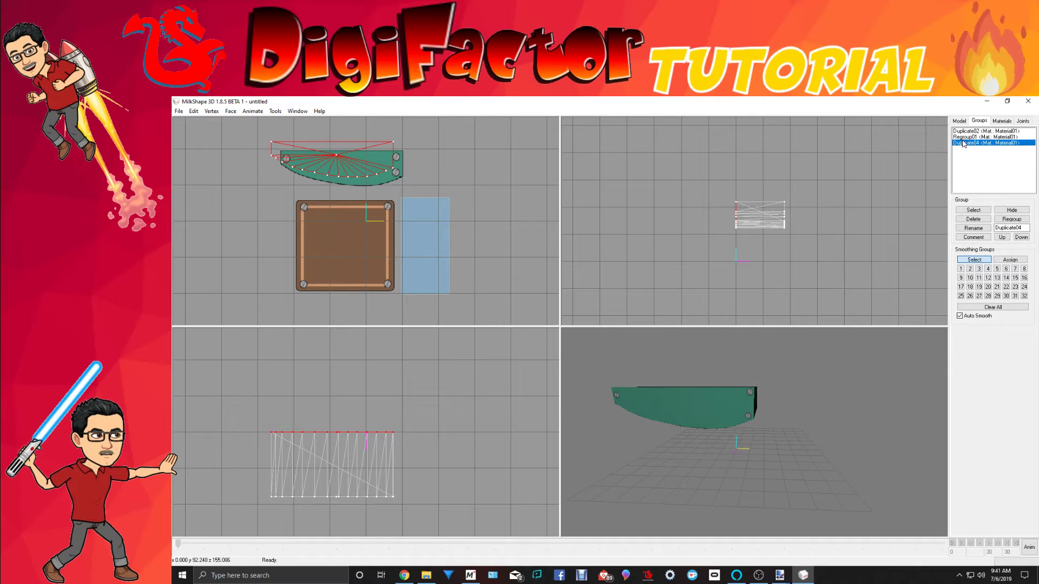
double_click(963, 144)
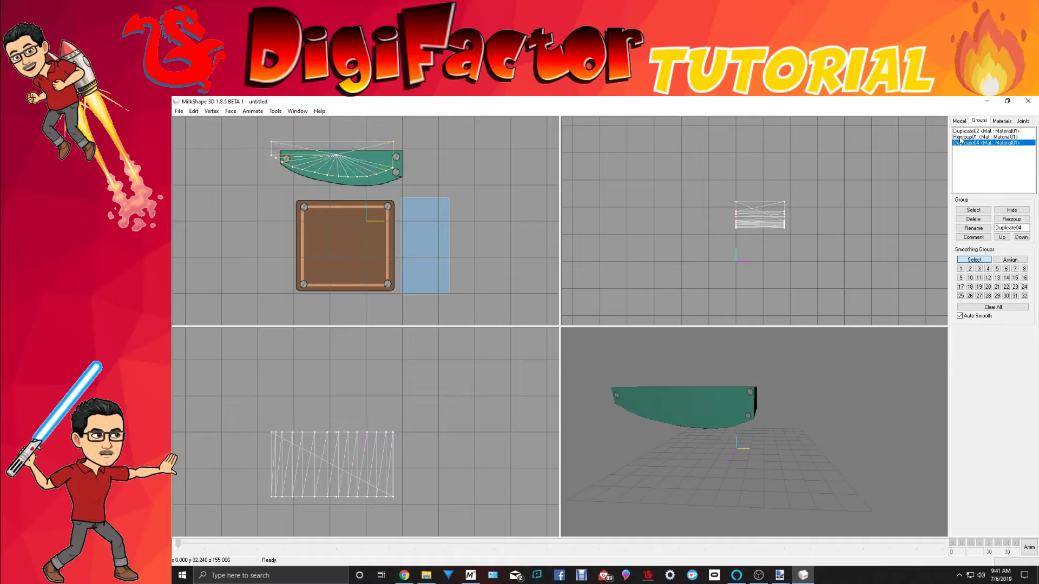
double_click(961, 133)
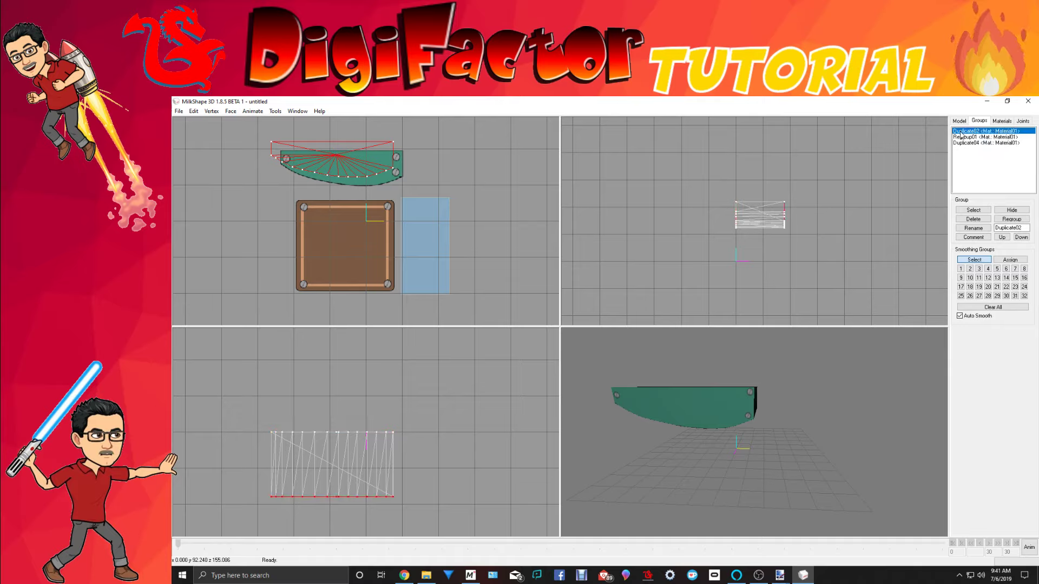
Step: Undo the last operation and change the group selection from Duplicate02 to Duplicate04
left_click(194, 111)
left_click(198, 122)
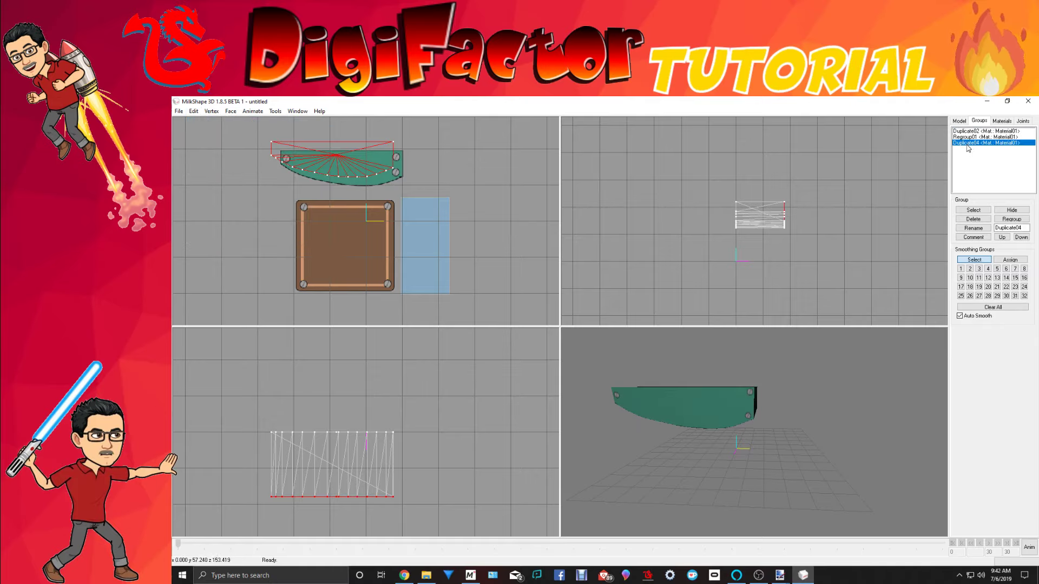
double_click(967, 145)
double_click(965, 132)
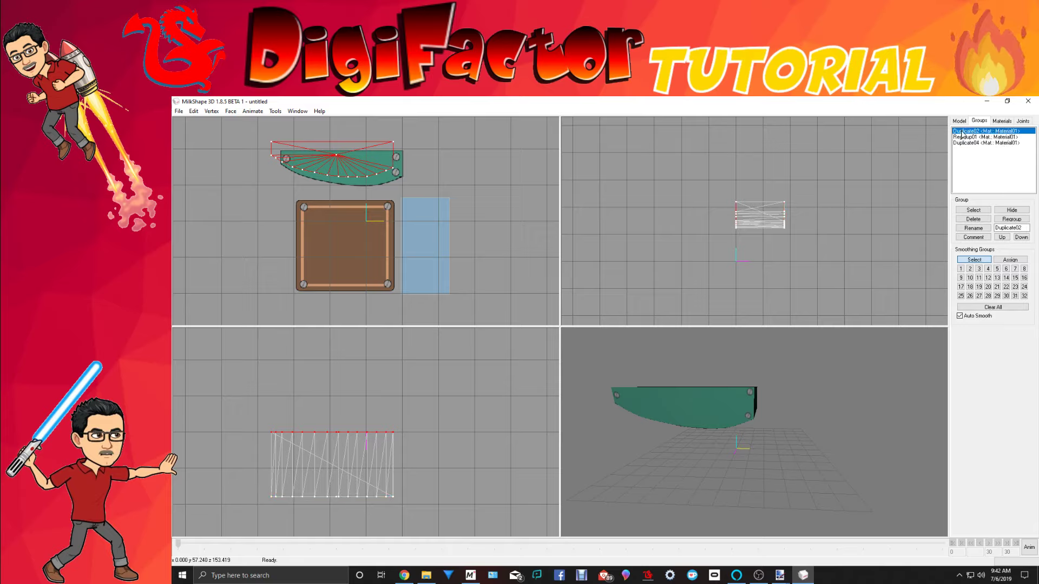
Step: Delete the selected Duplicate04 faces and check the model from another angle
left_click(193, 111)
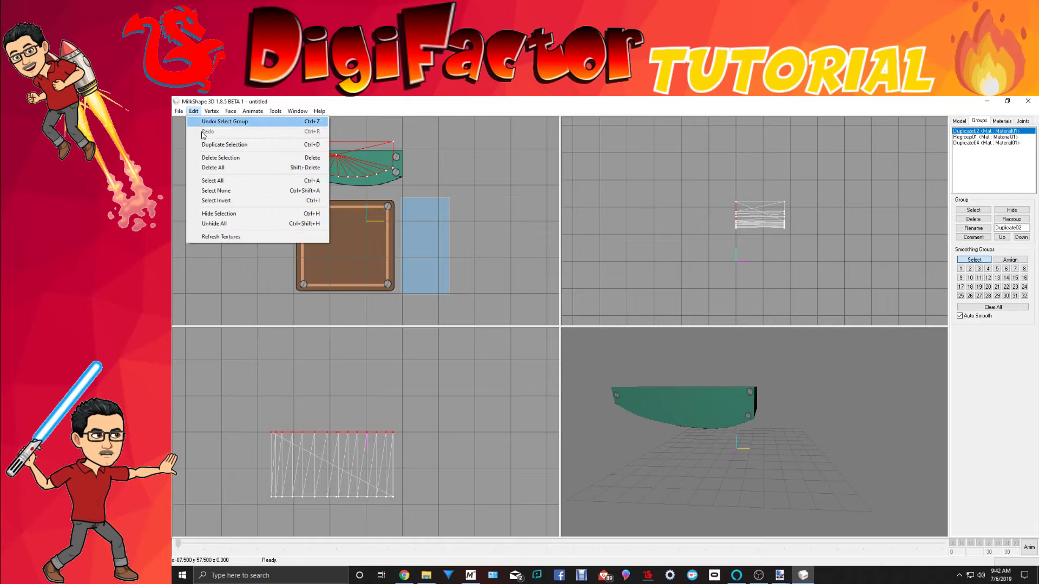
left_click(209, 157)
mouse_move(756, 441)
left_mouse_down()
mouse_move(672, 464)
mouse_move(741, 453)
left_mouse_up()
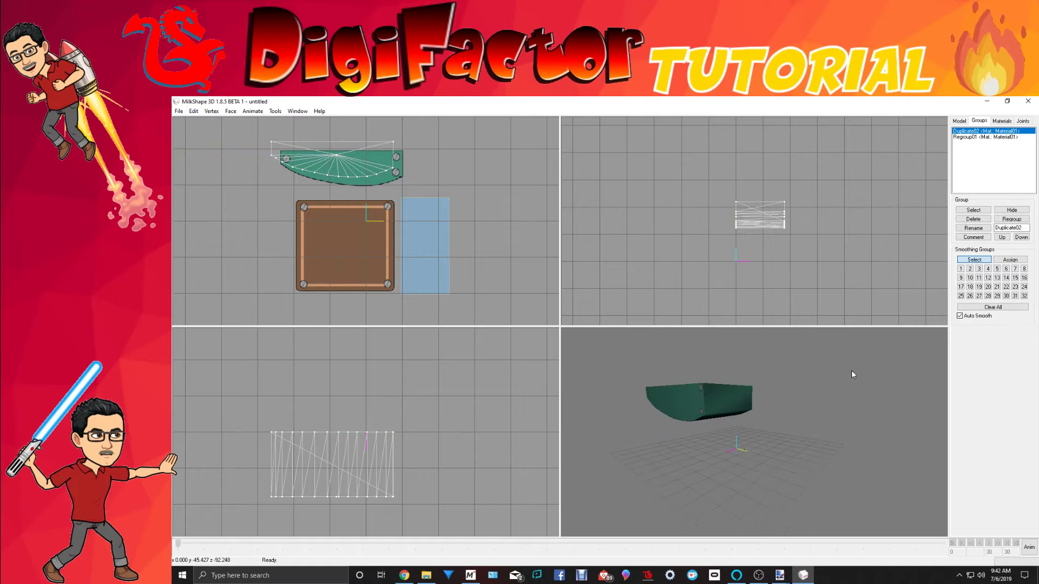
Step: Duplicate the Duplicate02 group and mirror the copy front to back
double_click(985, 132)
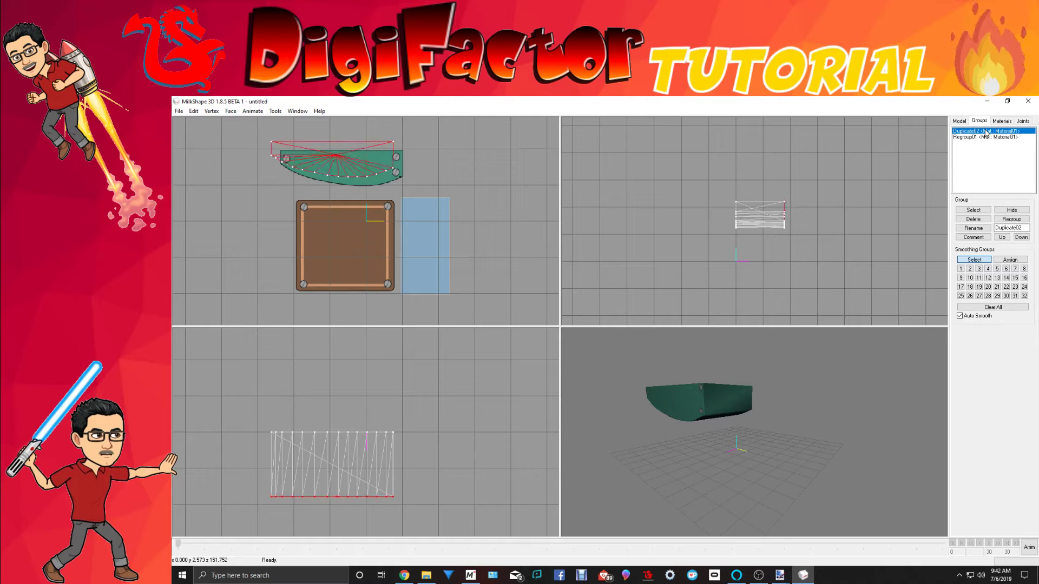
left_click(193, 111)
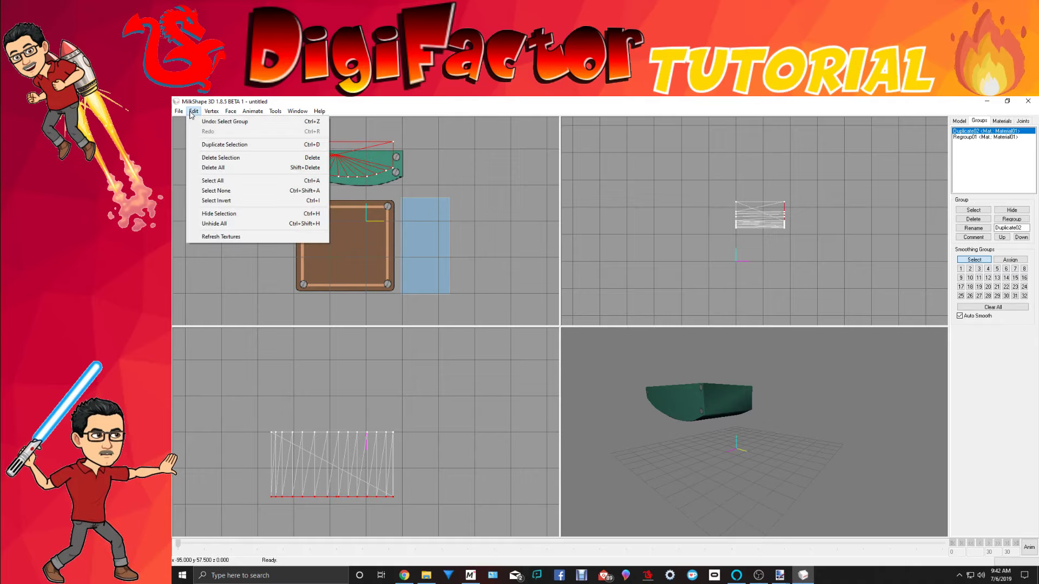
left_click(205, 145)
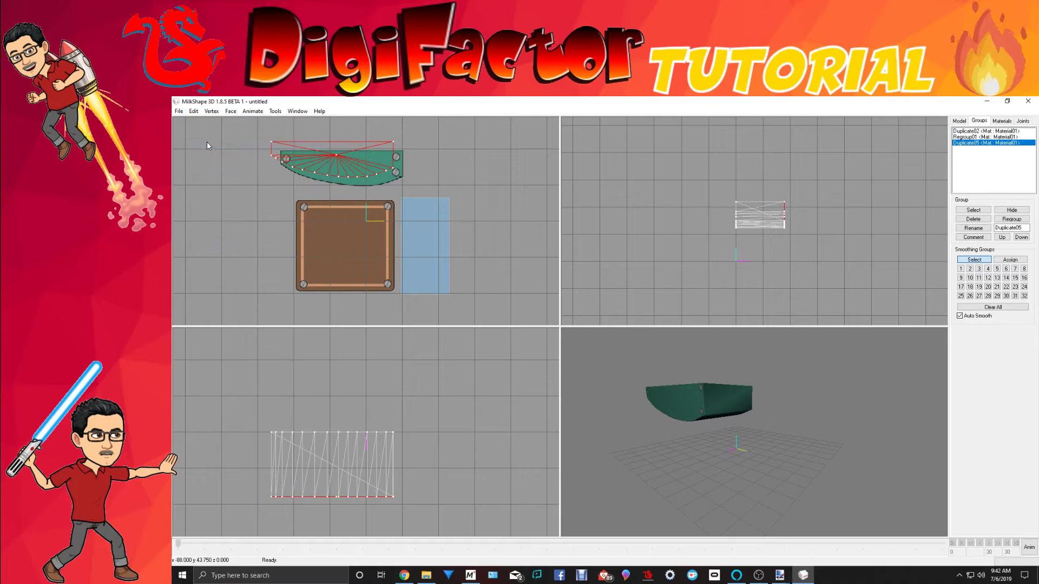
left_click(218, 114)
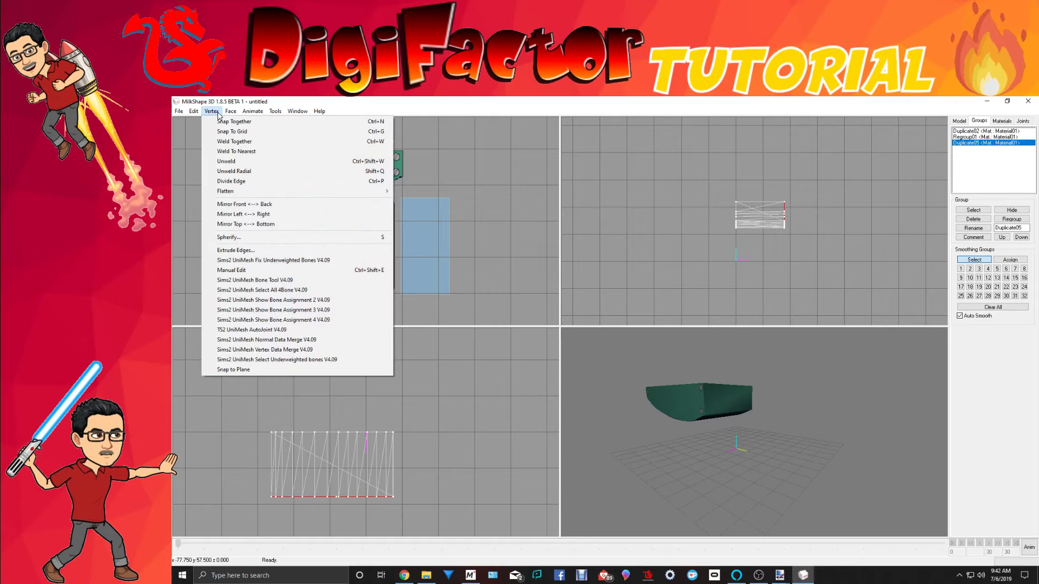
left_click(244, 205)
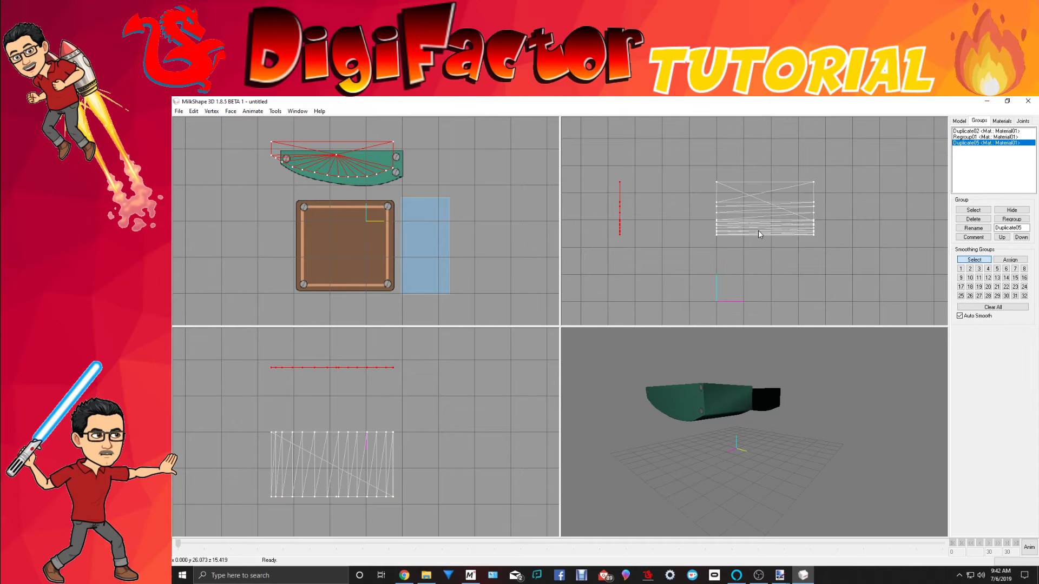
Step: Move the mirrored face onto the open end of the desk body, aligned with the body's edge vertices
left_click(958, 122)
left_click(1011, 140)
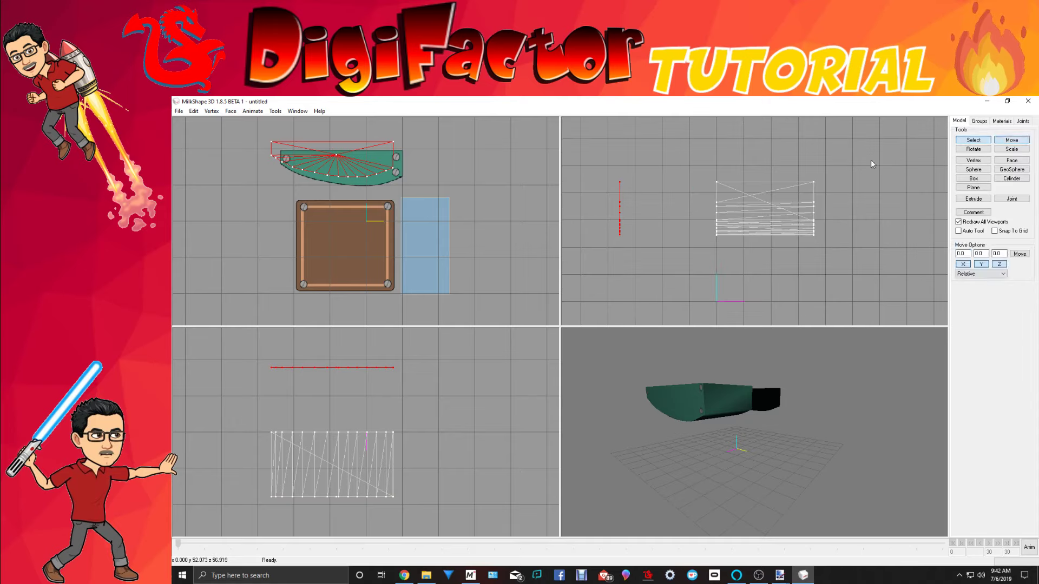
left_click_drag(664, 210, 717, 215)
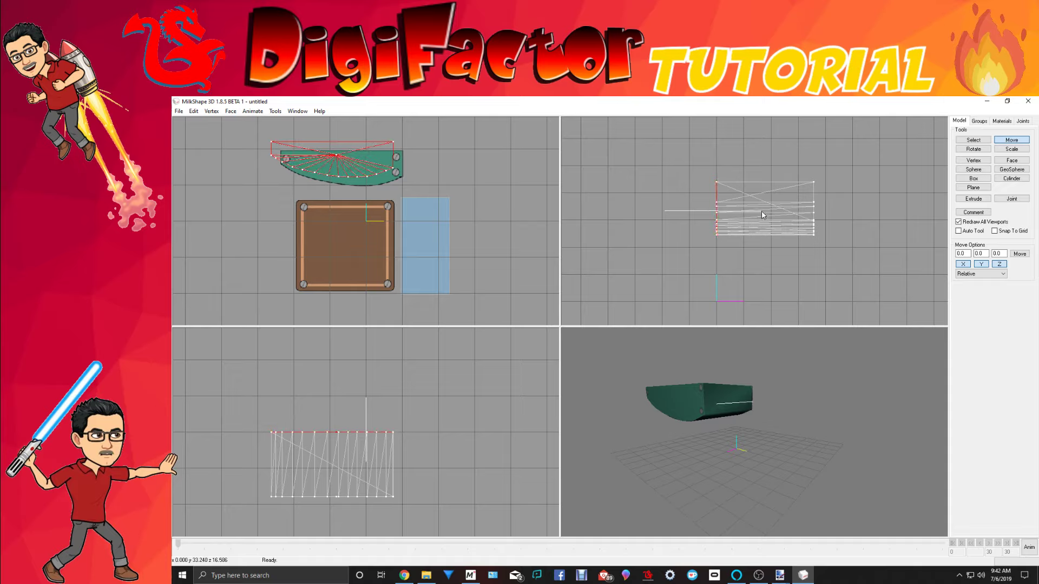
left_click_drag(855, 474, 658, 489)
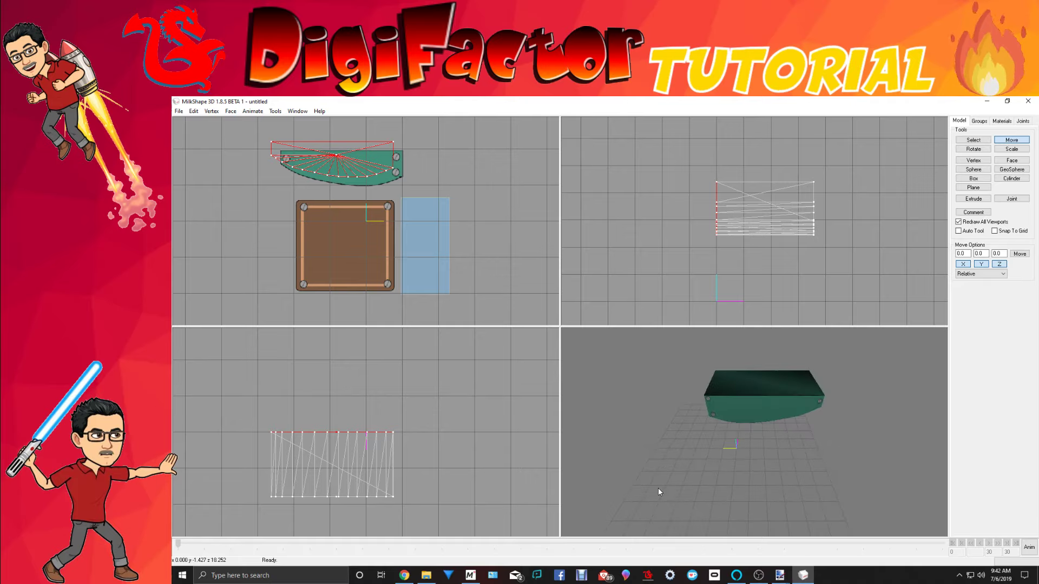
Step: Select everything and regroup Duplicate02, Regroup01 and the mirrored face into one group
left_click(196, 112)
left_click(211, 180)
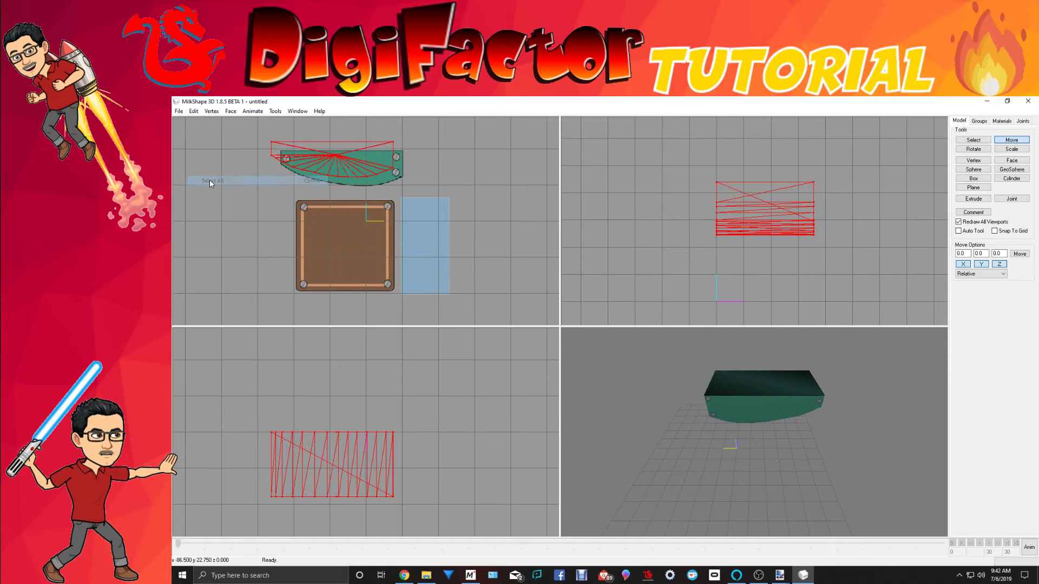
left_click(980, 121)
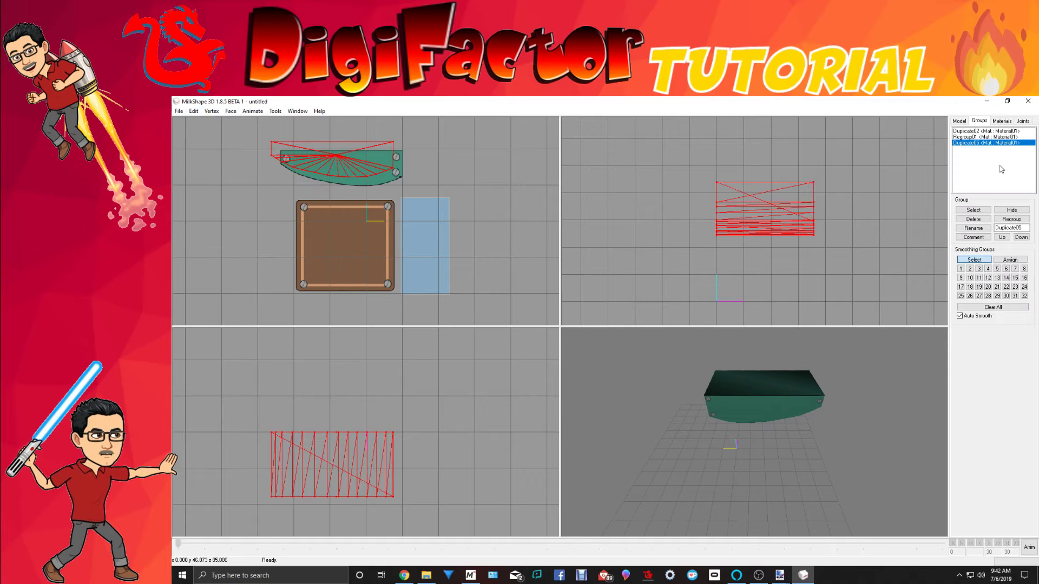
left_click(1011, 218)
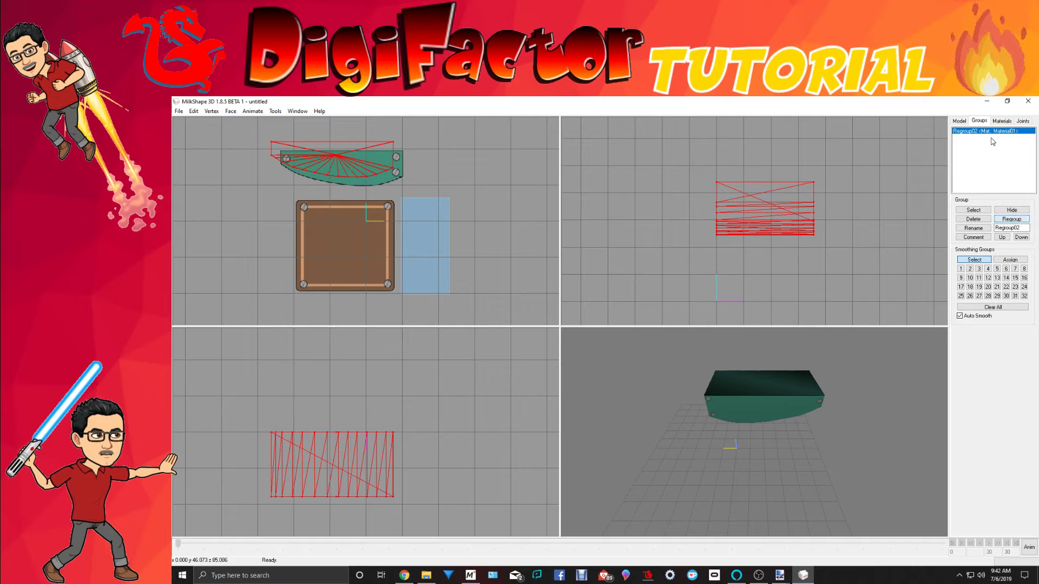
Step: Move the combined desk body down and sideways so it is centred over the grid origin
left_click(961, 122)
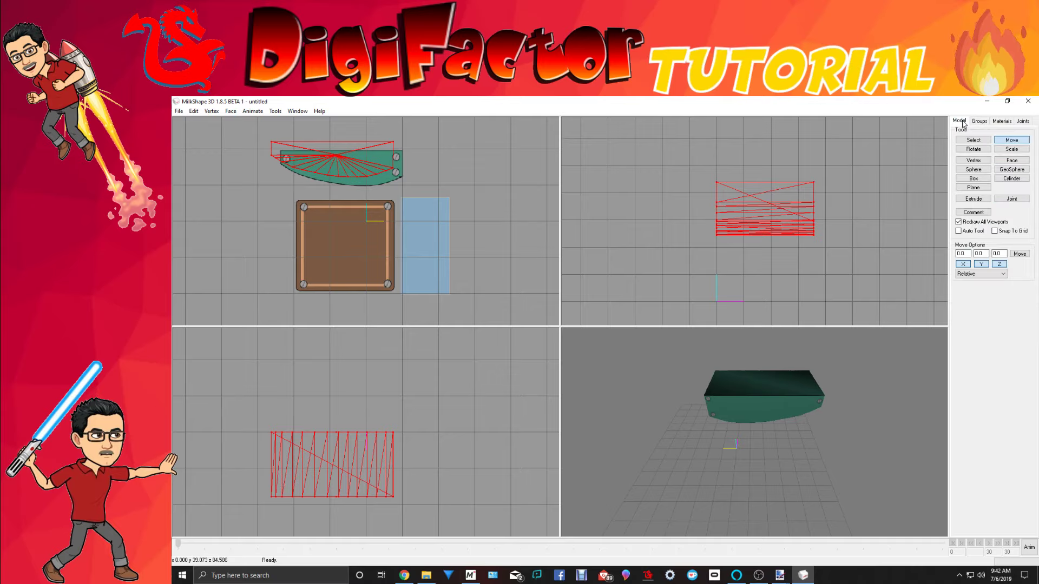
left_click_drag(836, 207, 784, 274)
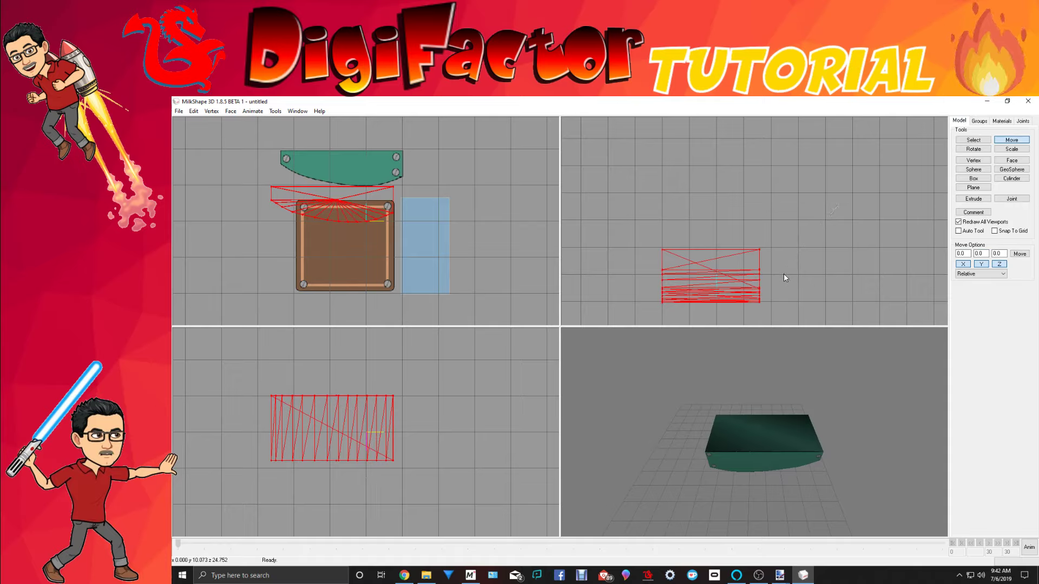
left_click_drag(375, 486, 413, 488)
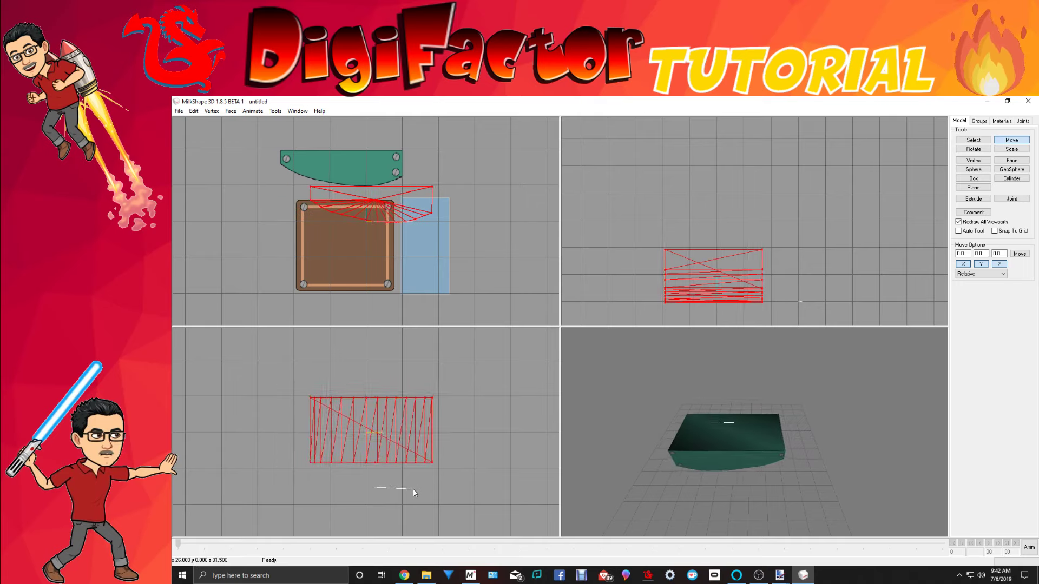
left_click_drag(736, 454, 853, 496)
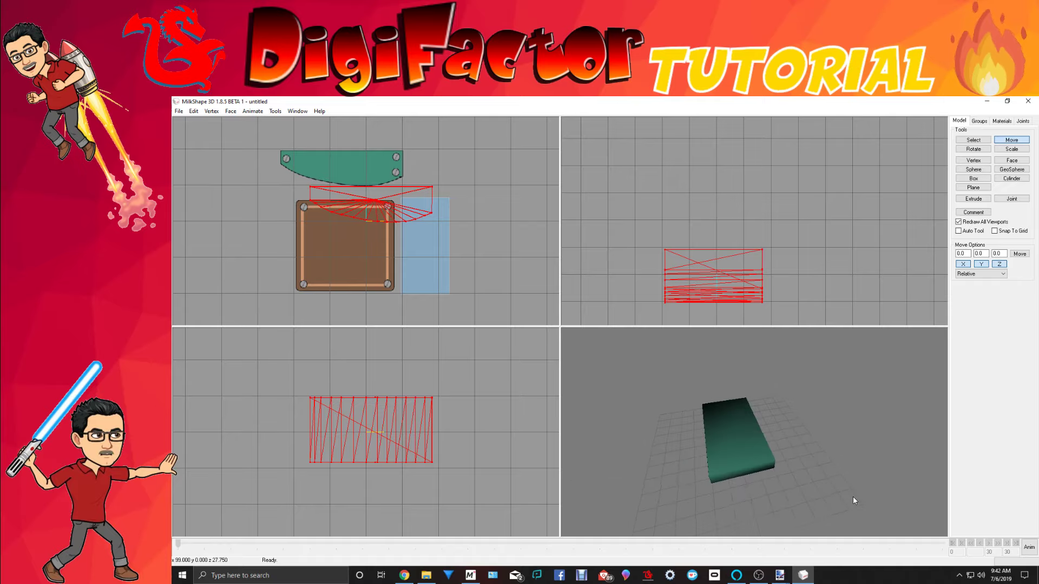
Step: Select the row of vertices along one long edge of the body and move it slightly outward to deepen the desk
left_click(974, 141)
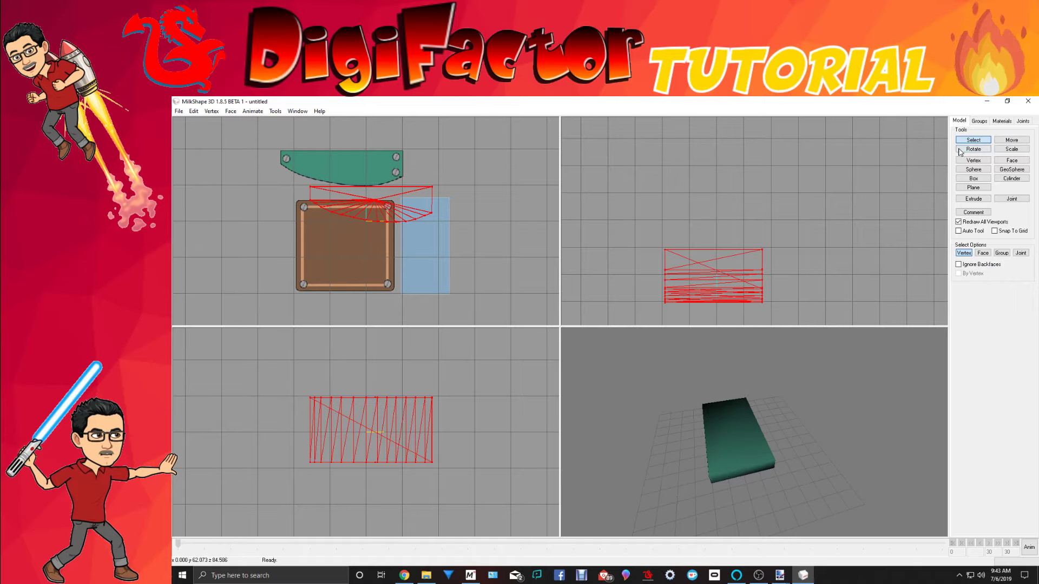
left_click_drag(299, 382, 434, 401)
left_click(1011, 139)
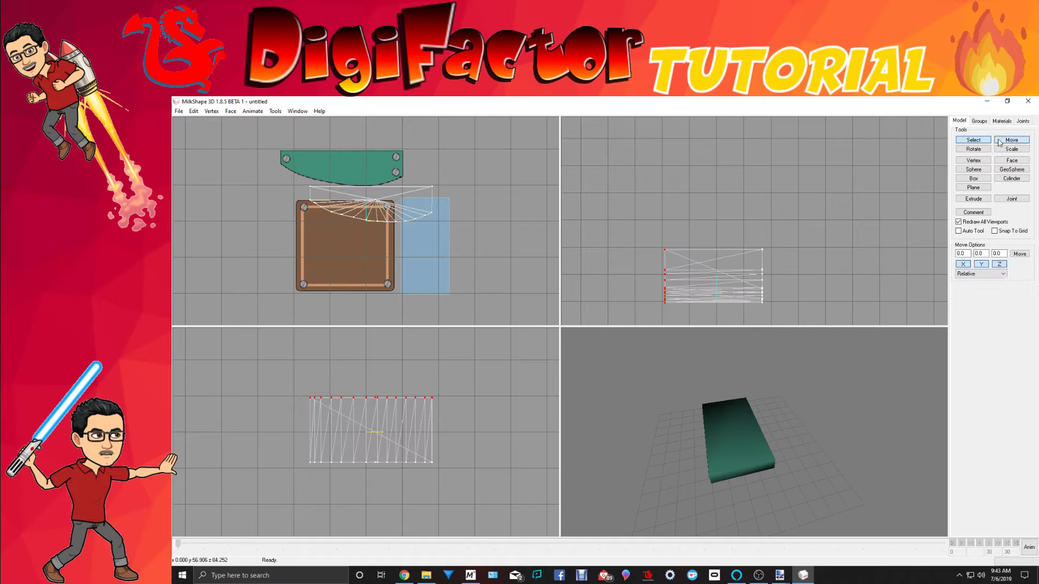
left_click_drag(396, 446, 396, 438)
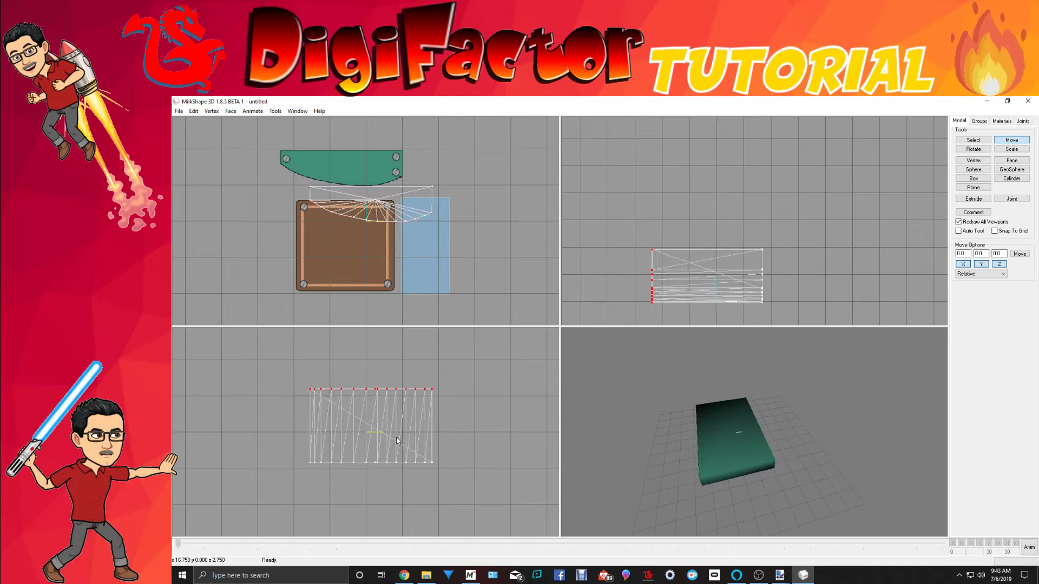
left_click_drag(641, 499, 743, 464)
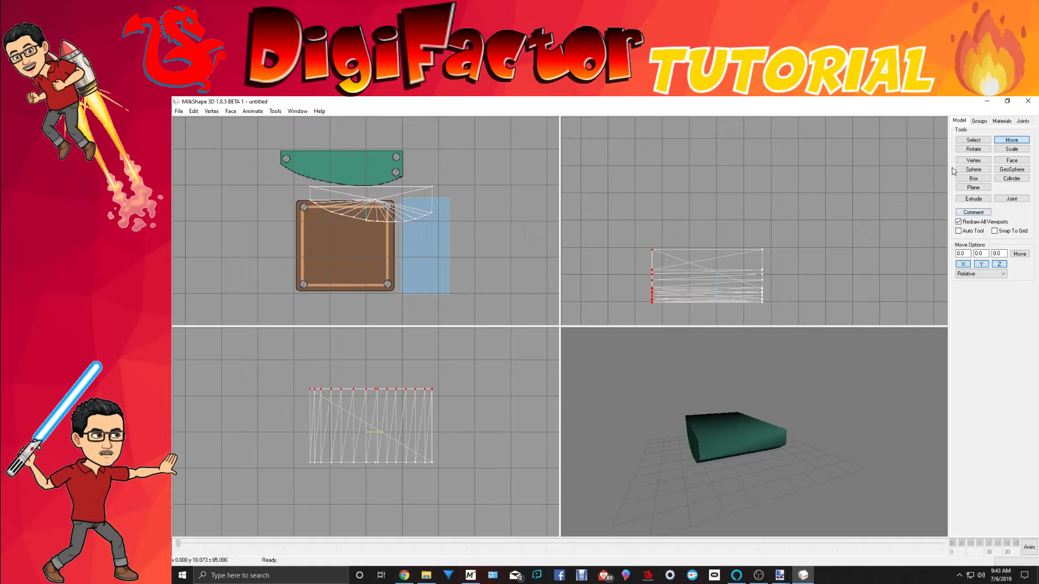
Step: Clear the selection, draw a box across the upper edge of the desk body in the side view, and scale it to a thin panel
left_click(973, 139)
left_click(893, 156)
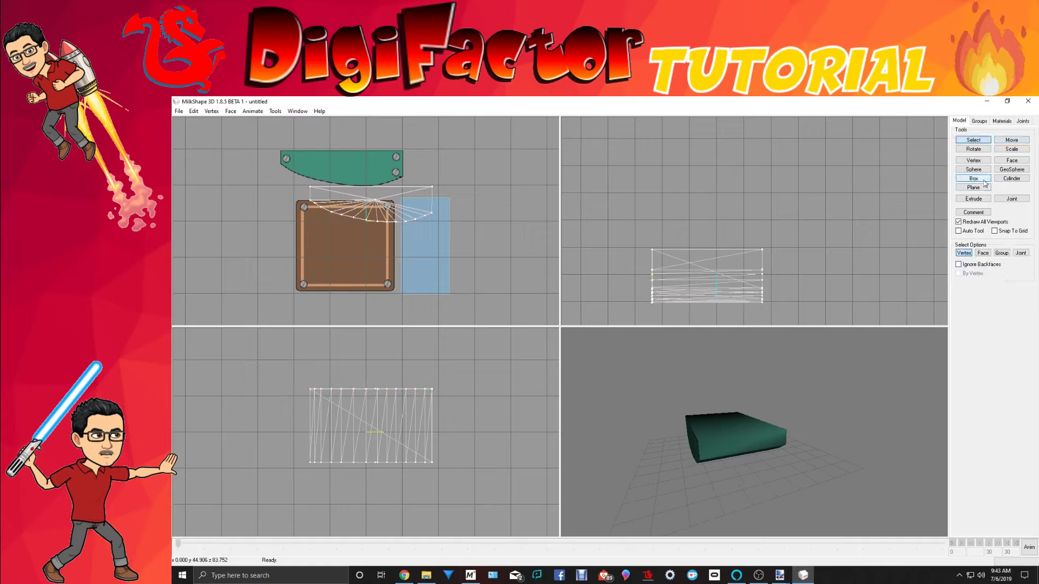
left_click(983, 180)
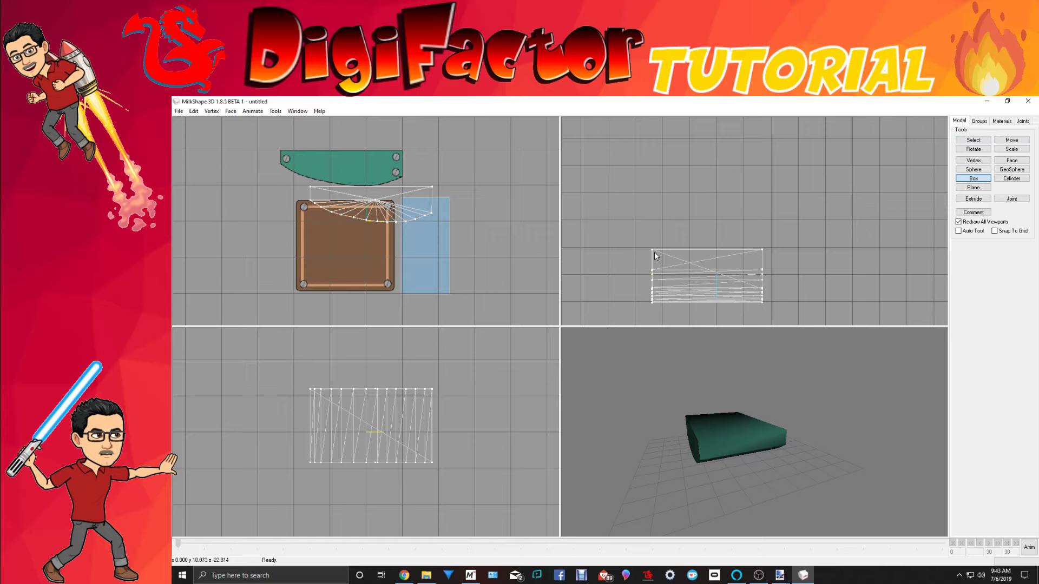
left_click_drag(654, 252, 760, 268)
left_click(1011, 149)
left_click_drag(444, 199, 426, 199)
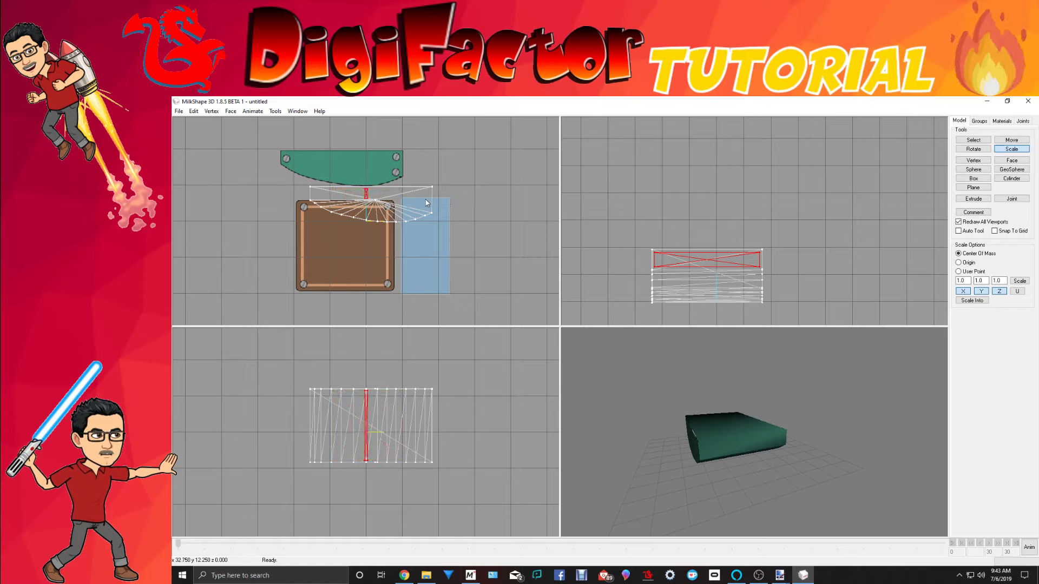
Step: Move the thin box flush against the flat short end of the desk body and check its fit
left_click(1011, 140)
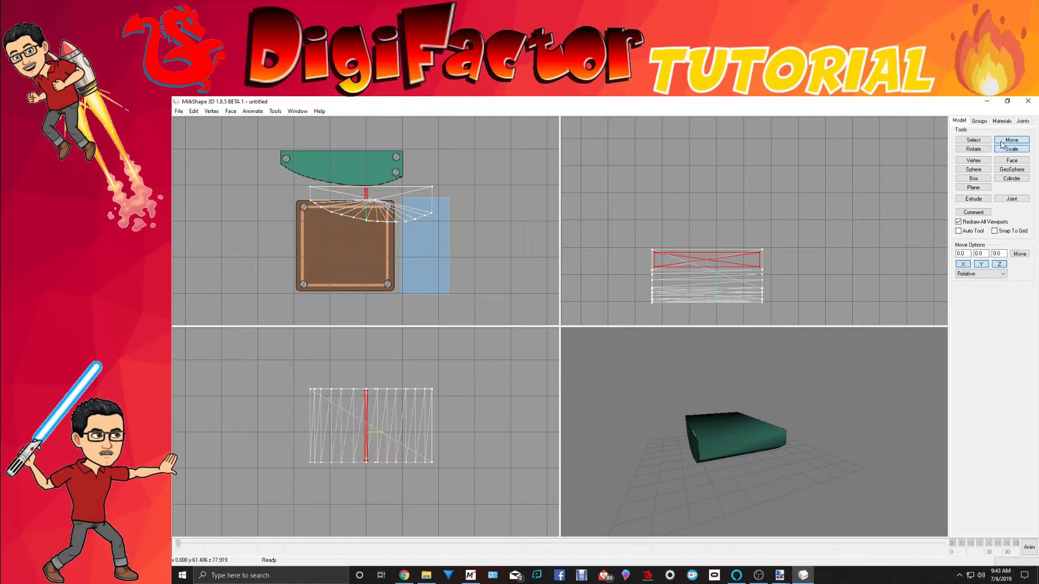
left_click_drag(375, 238, 311, 188)
scroll(356, 240, "down", 3)
scroll(353, 248, "up", 5)
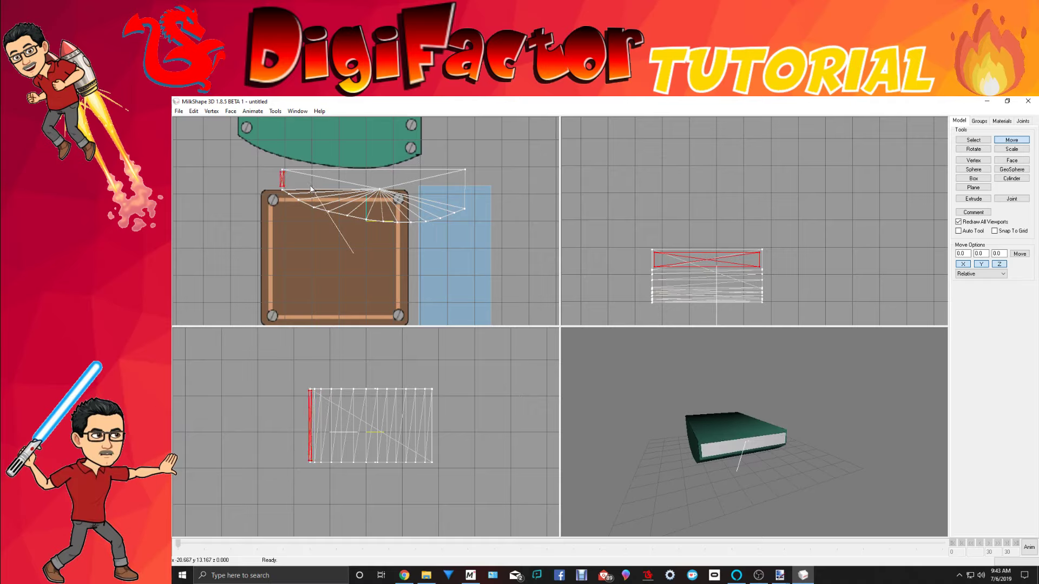
left_click_drag(673, 412, 693, 465)
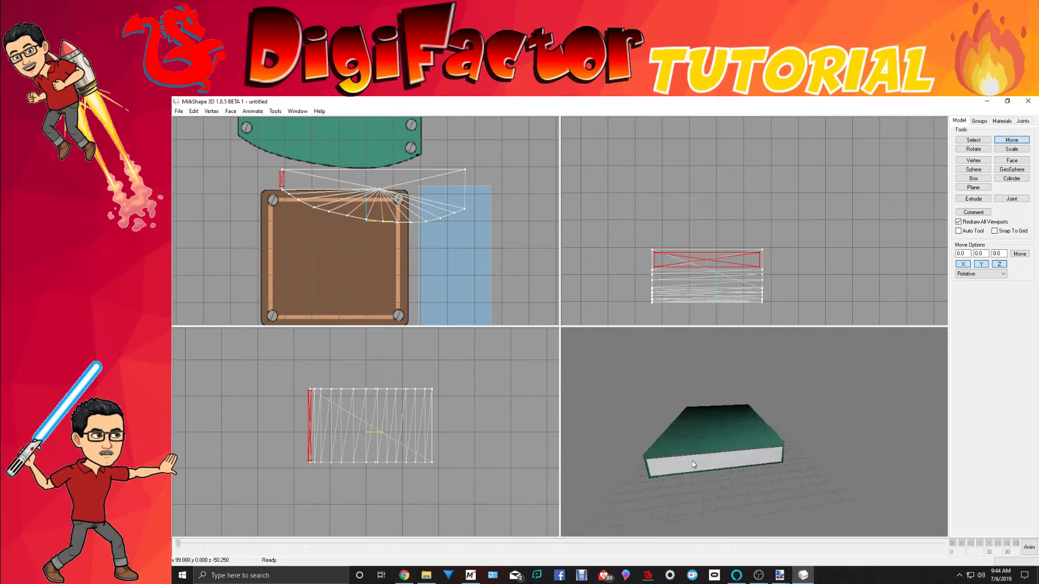
Step: Assign Material01 to the thin box and remap Box01's texture coordinates in the Texture Coordinate Editor
left_click(1002, 121)
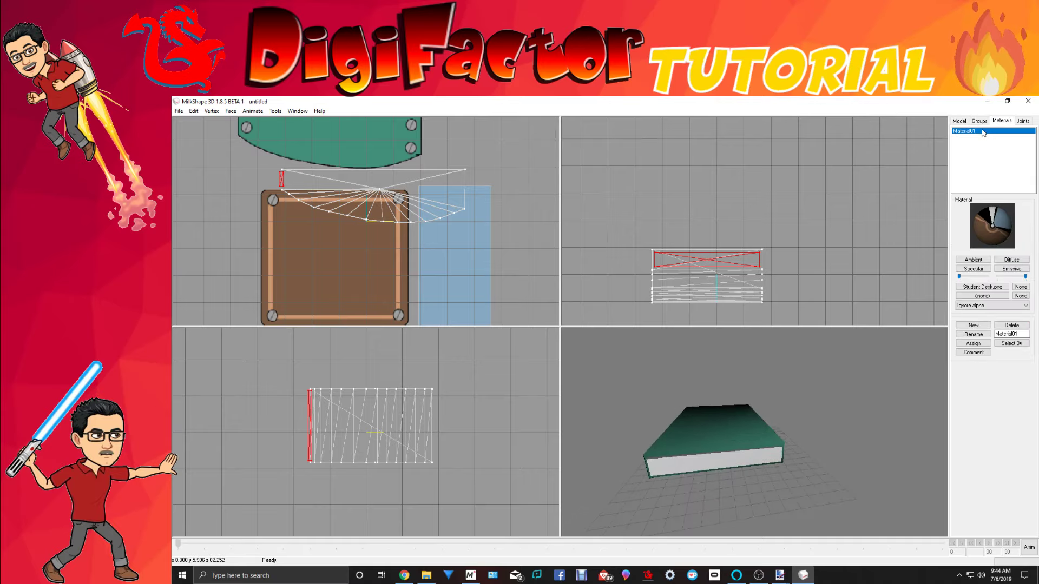
left_click(297, 111)
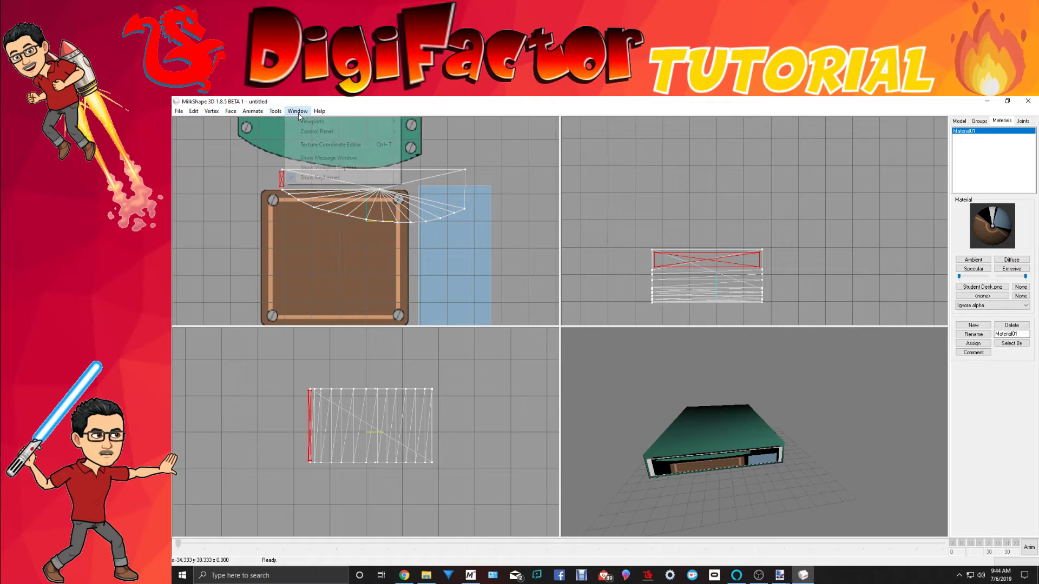
left_click(309, 144)
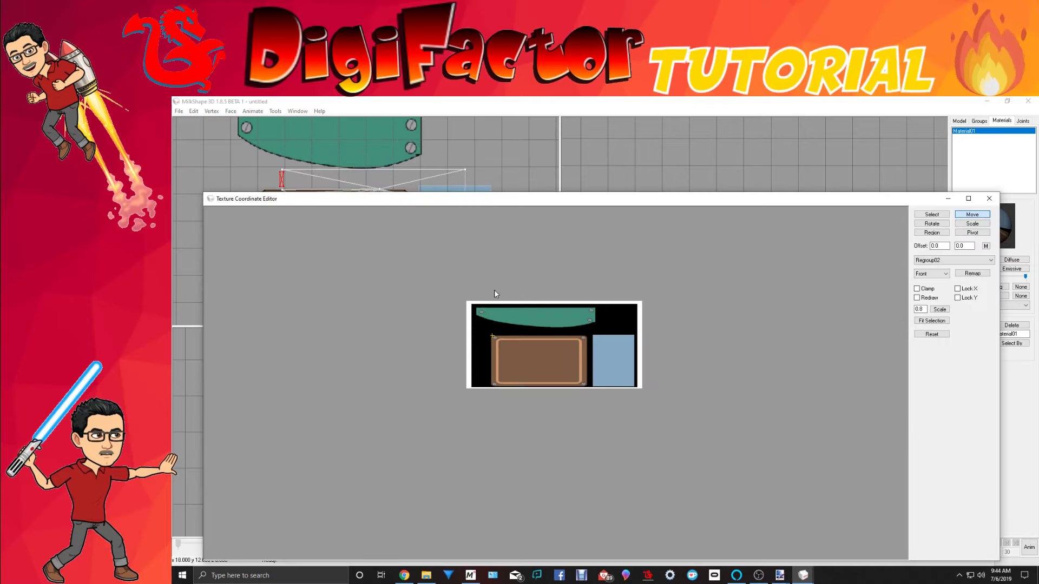
left_click(948, 260)
left_click(947, 267)
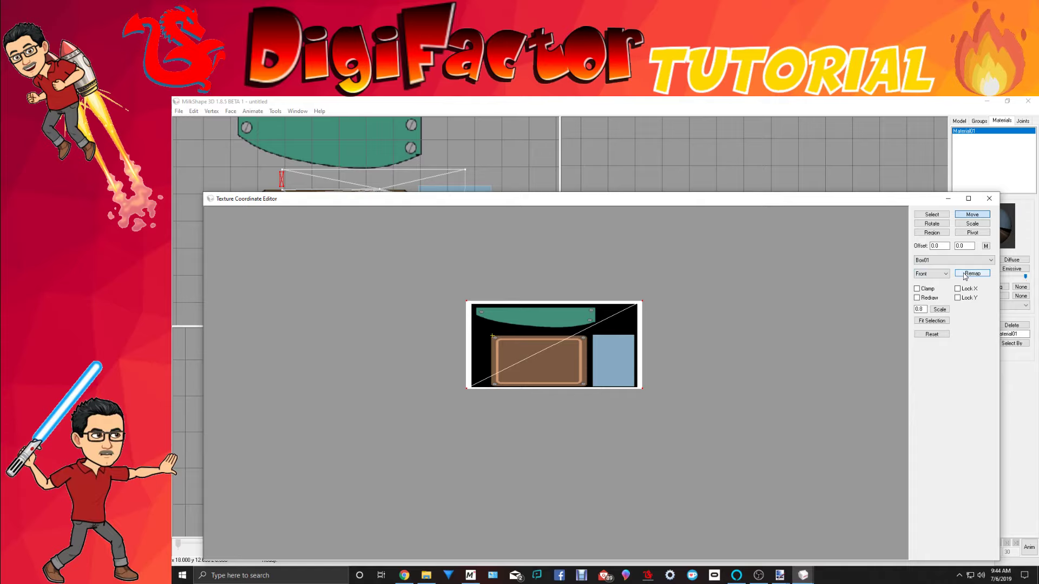
left_click(964, 273)
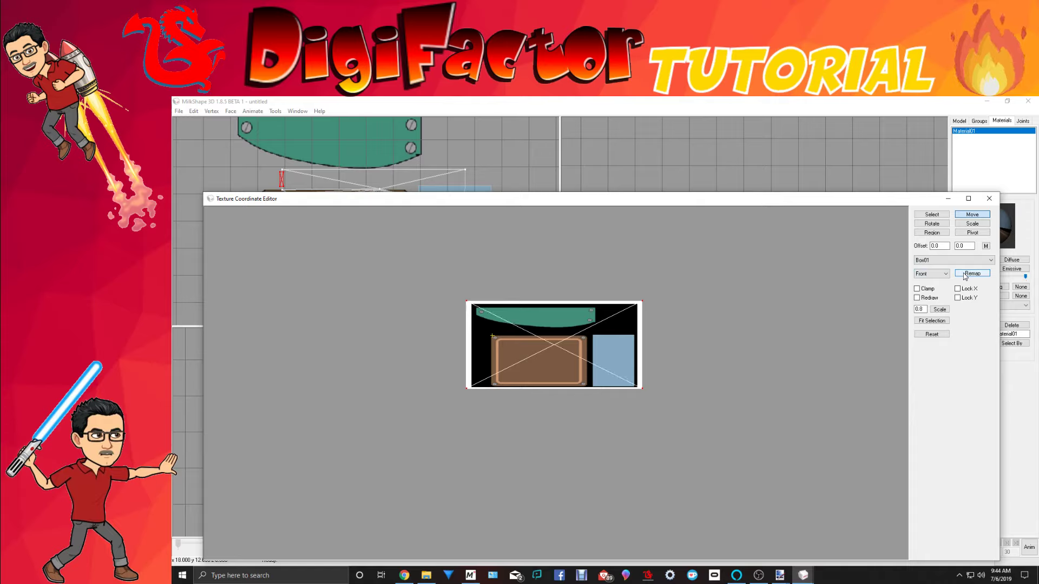
Step: Scale down Box01's texture coordinates, move them onto the brown panel artwork, and check the end panel on the model
left_click(972, 224)
left_click_drag(756, 335, 586, 215)
left_click_drag(687, 389, 623, 333)
left_click(972, 215)
left_click_drag(535, 301, 561, 323)
left_click(989, 199)
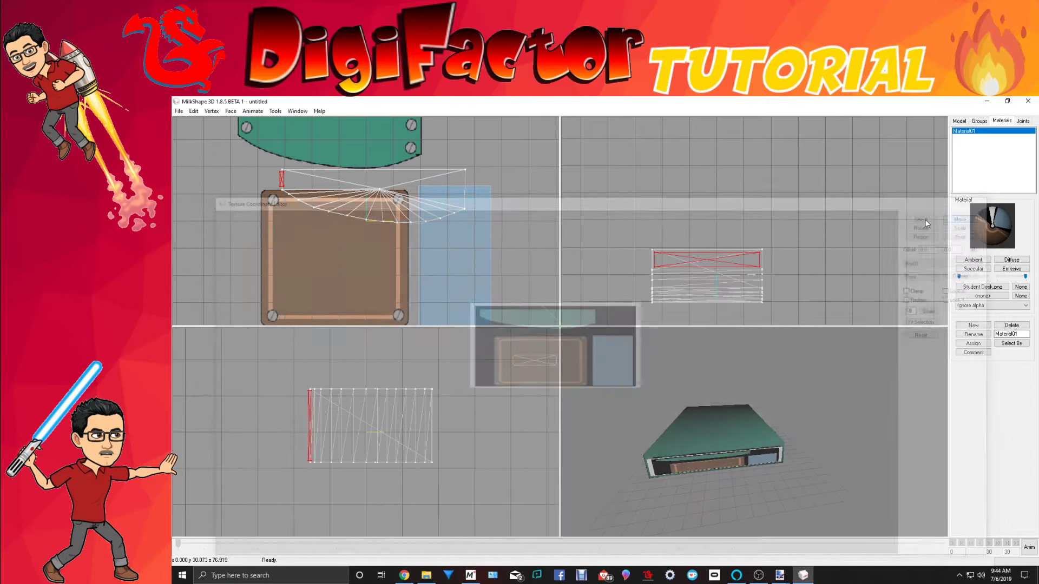
left_click_drag(722, 425, 638, 457)
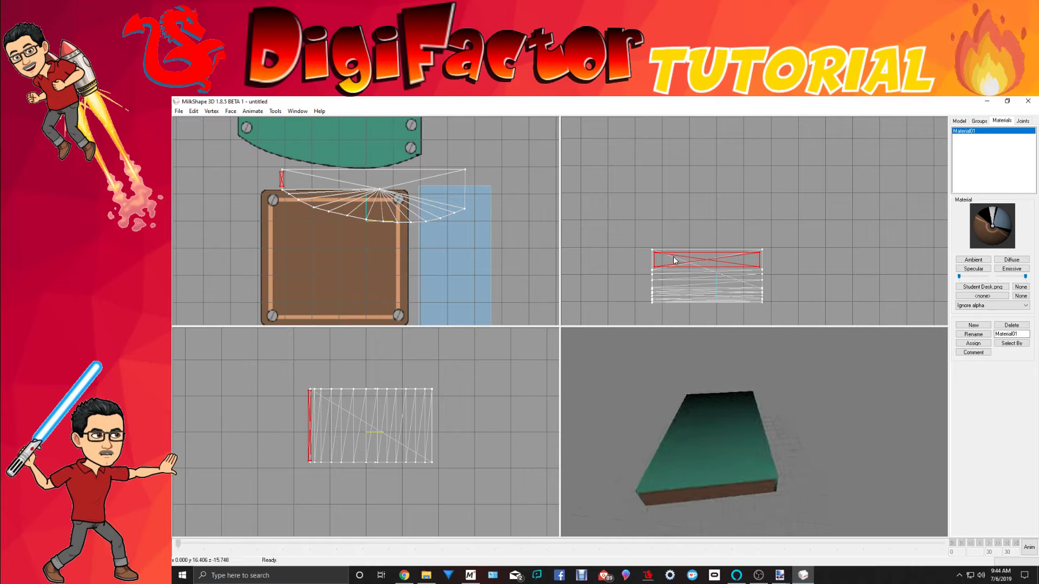
scroll(512, 252, "down", 2)
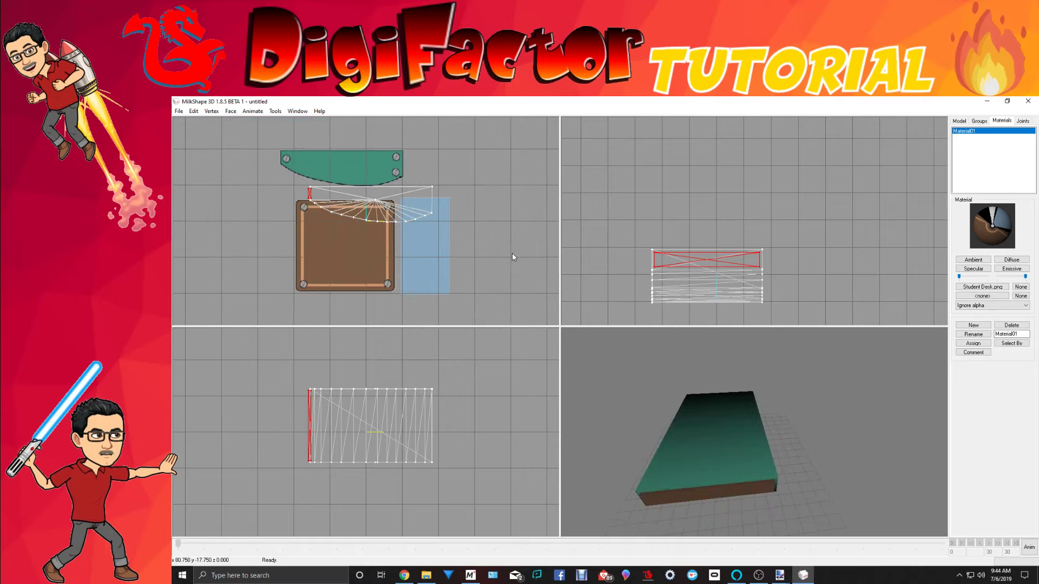
Step: Select the desk body group along with the end panel and regroup the combined selection
left_click(960, 121)
left_click(973, 139)
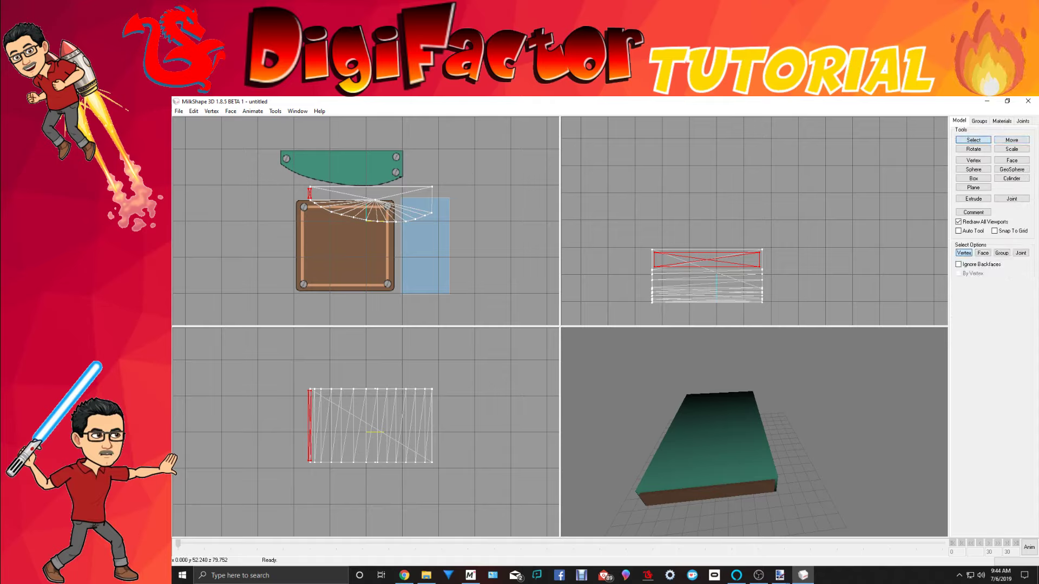
left_click(978, 121)
left_click(975, 131)
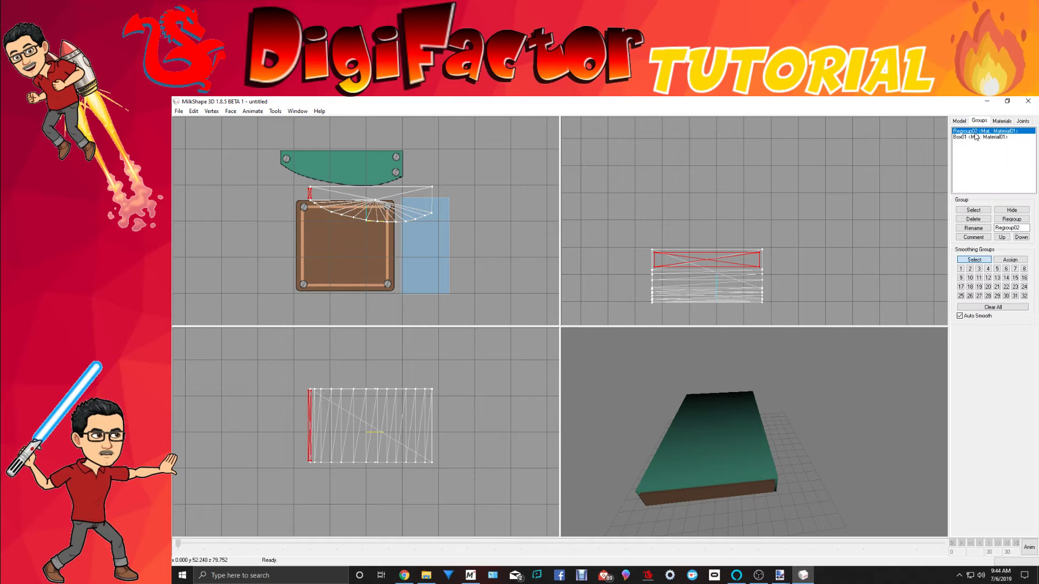
double_click(975, 134)
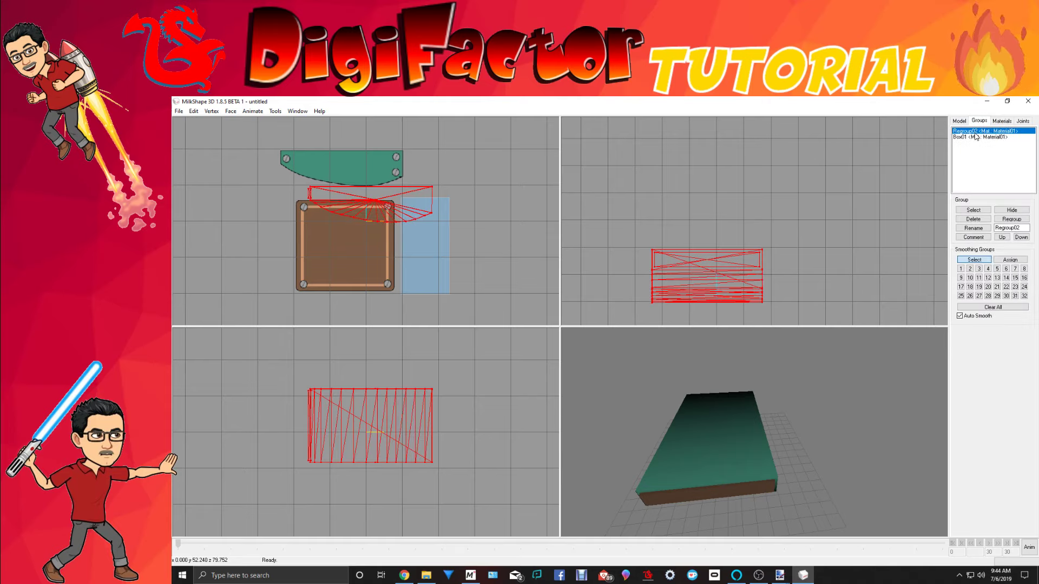
left_click(1023, 219)
Step: Move the whole desk body up and aside in the front view, clear of the artwork
left_click(959, 120)
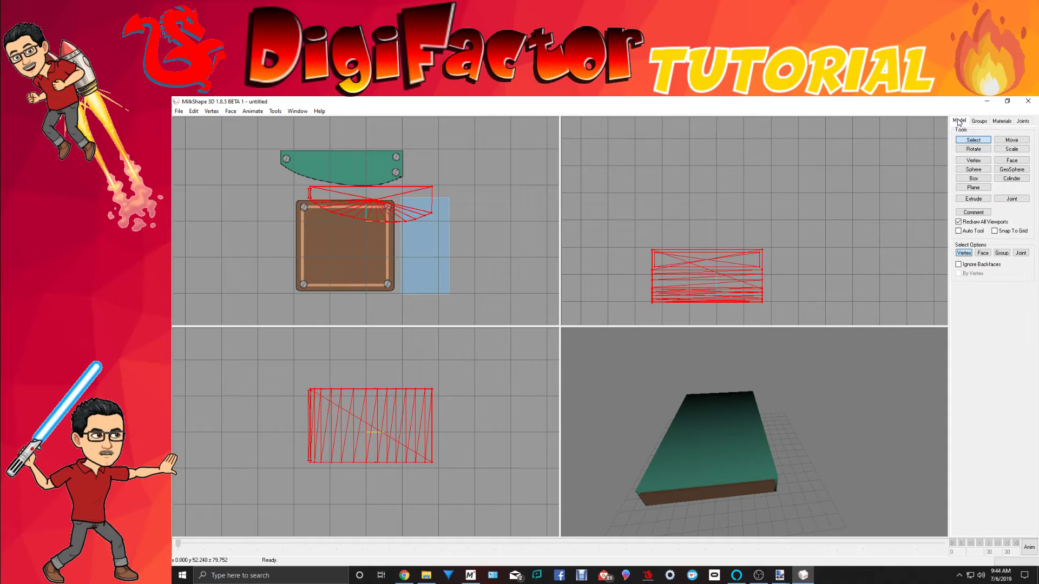
left_click(1024, 141)
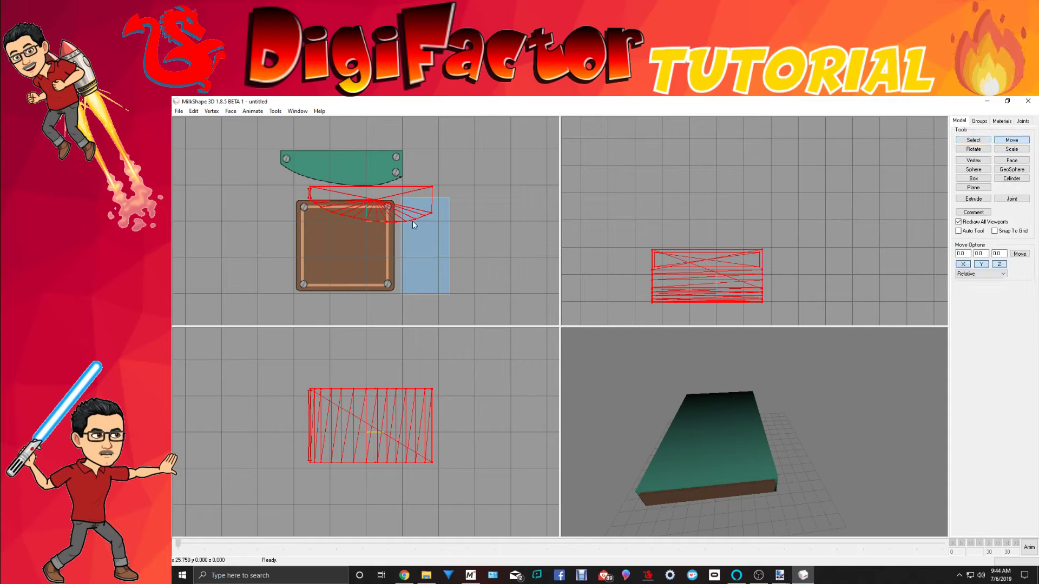
left_click_drag(412, 221, 514, 201)
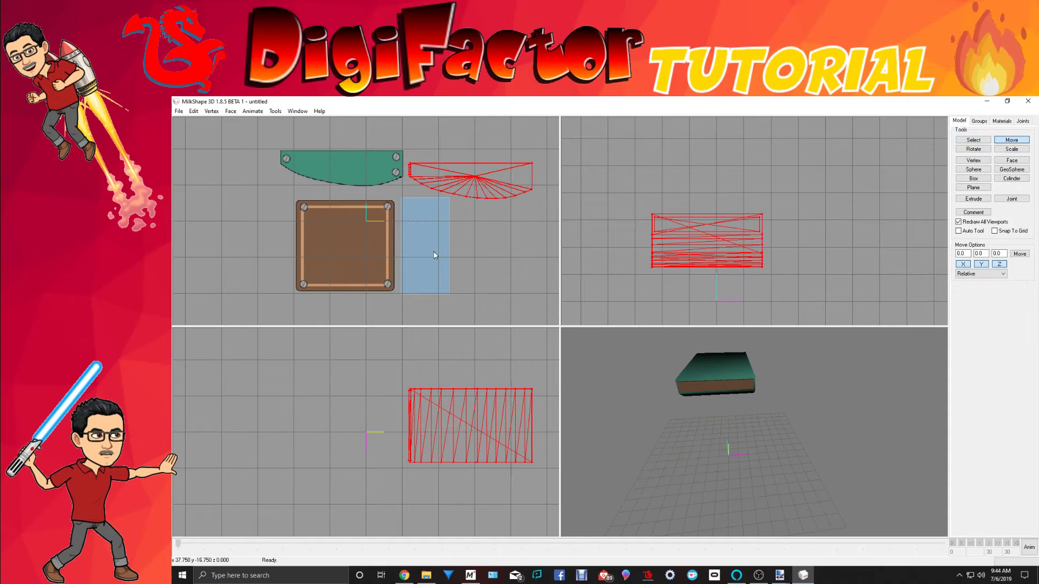
Step: Remove the background image from the front view by clearing its file path
right_click(403, 265)
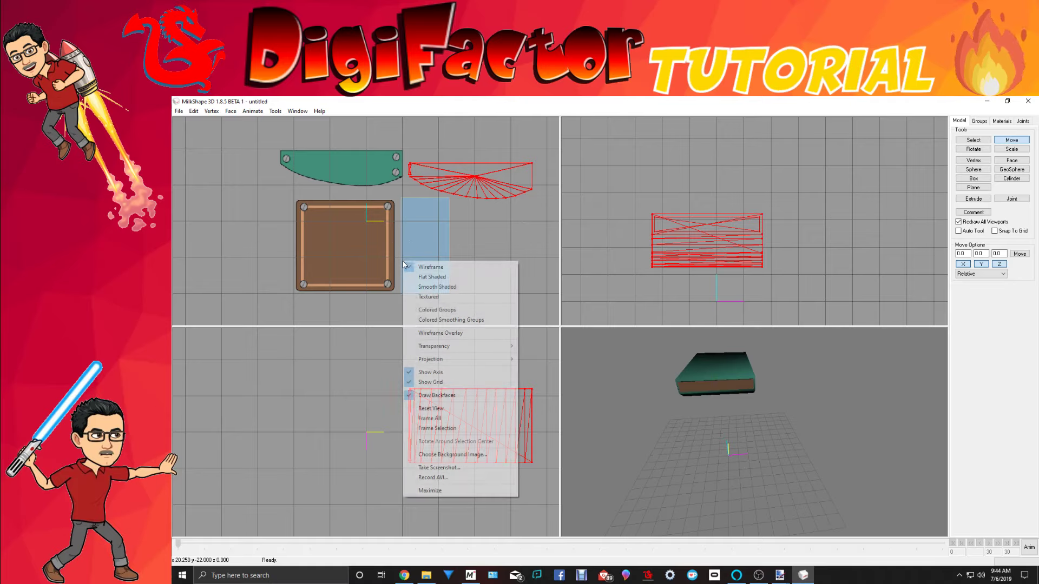
left_click(452, 455)
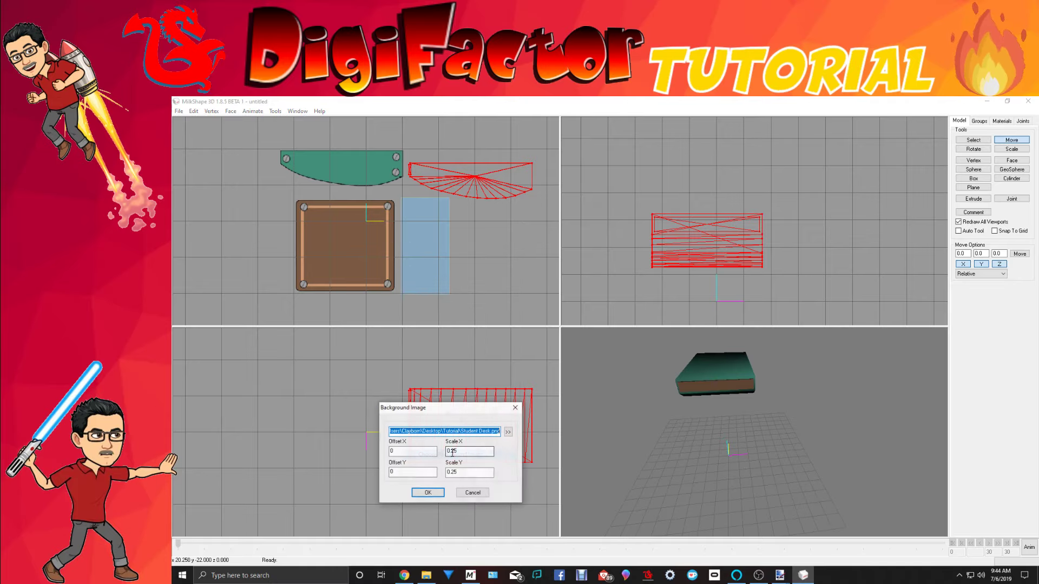
key("BackSpace")
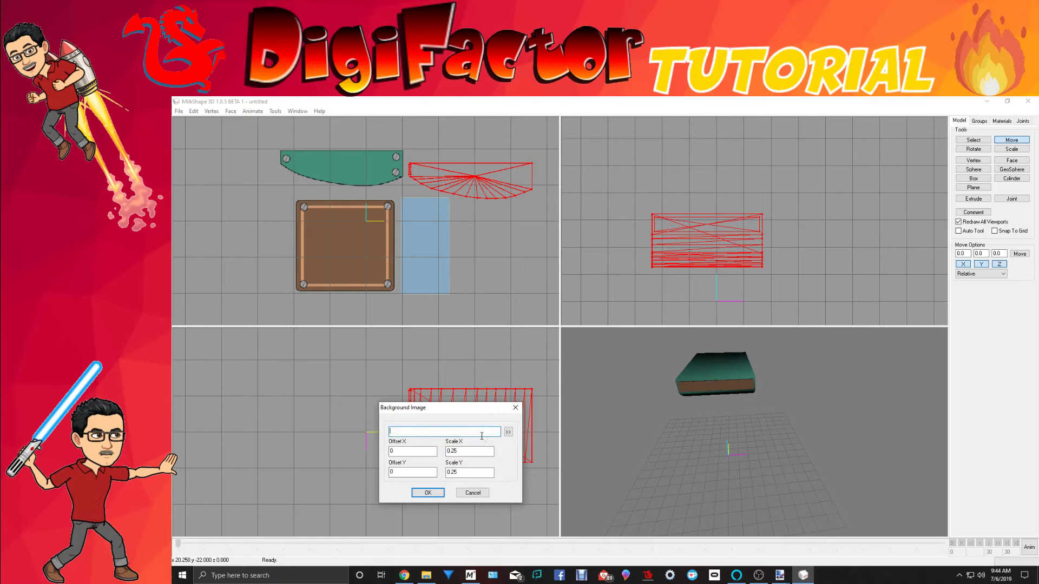
left_click(429, 493)
Step: Load Student Desk.png as the top view's background image with X and Y scale 0.25
right_click(363, 439)
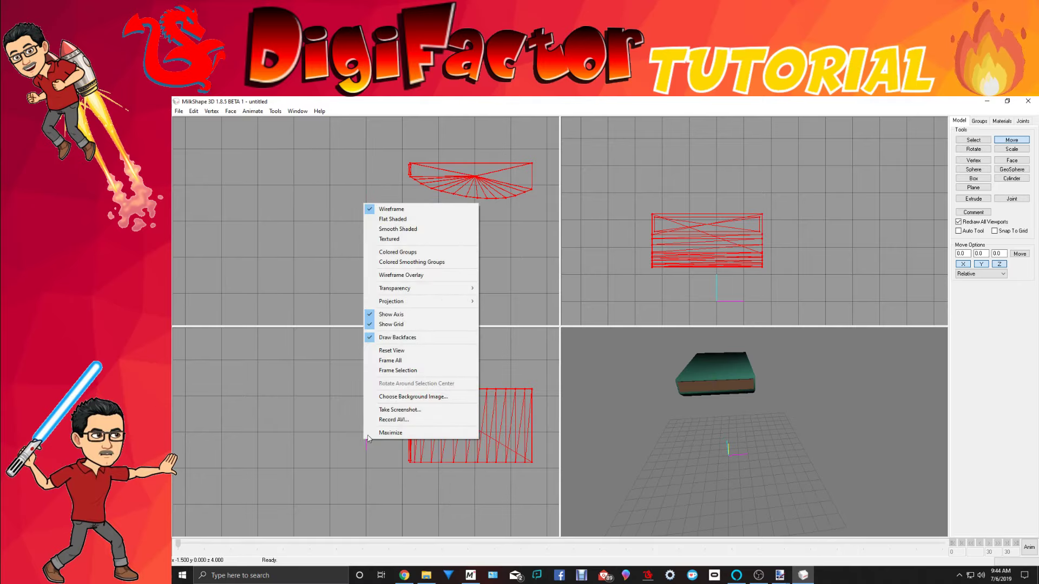
left_click(411, 397)
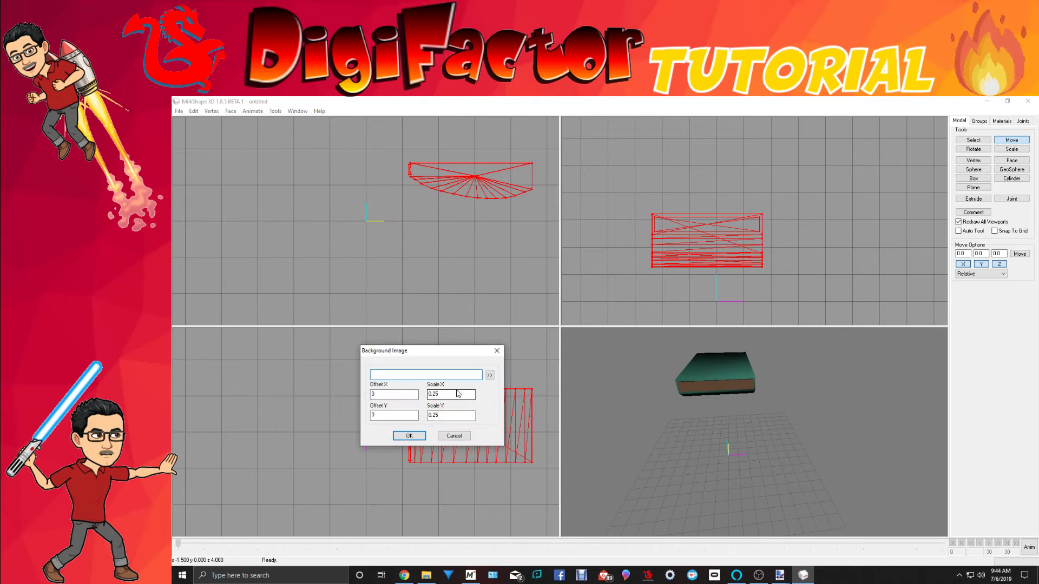
left_click(489, 375)
left_click(376, 250)
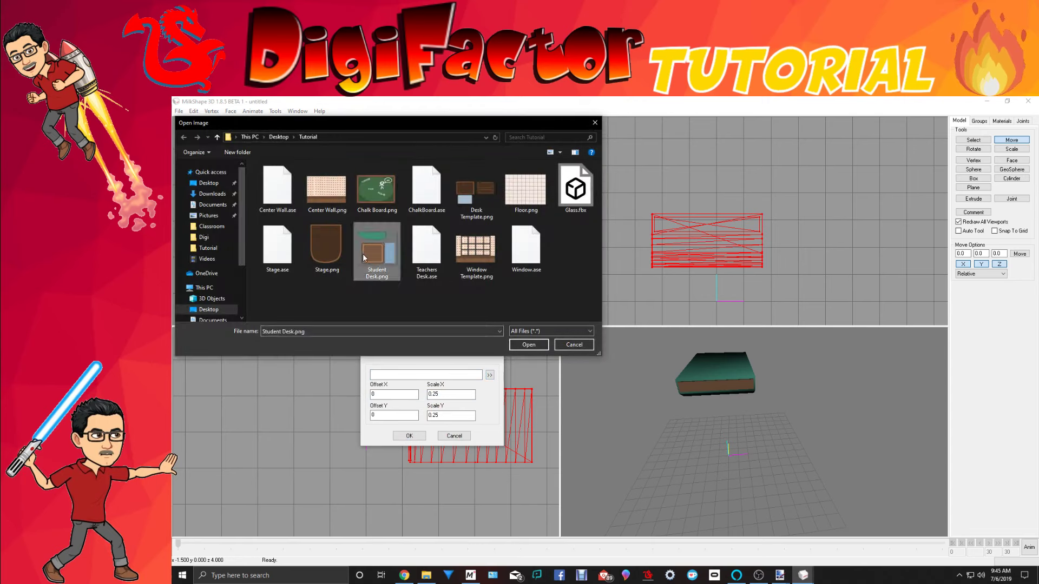
left_click(529, 344)
left_click(410, 436)
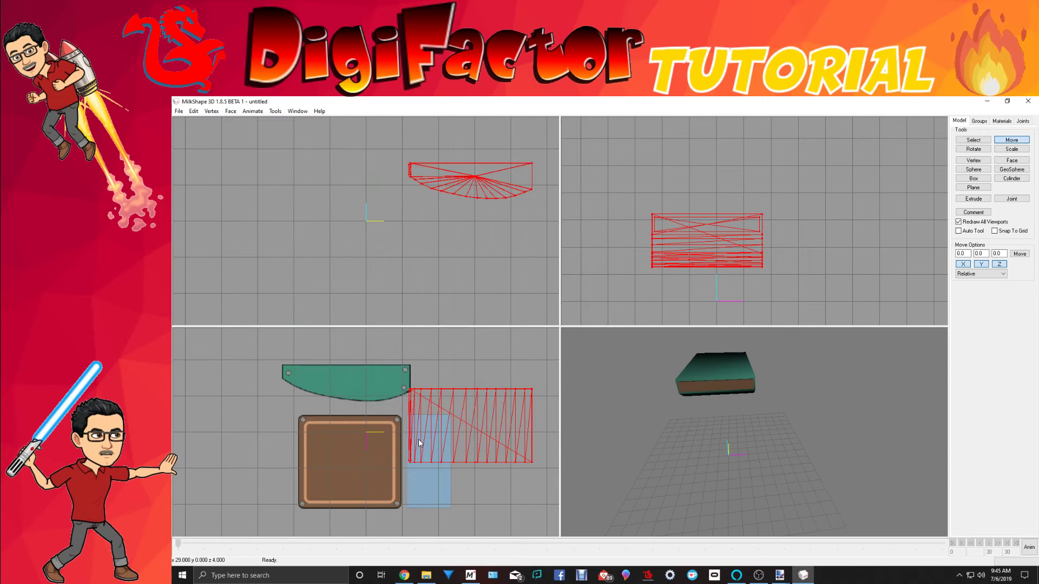
Step: Move the desk body farther away from the brown panel artwork in the top view
mouse_move(454, 482)
left_mouse_down("ctrl")
mouse_move(476, 482)
mouse_move(463, 467)
left_mouse_up("ctrl")
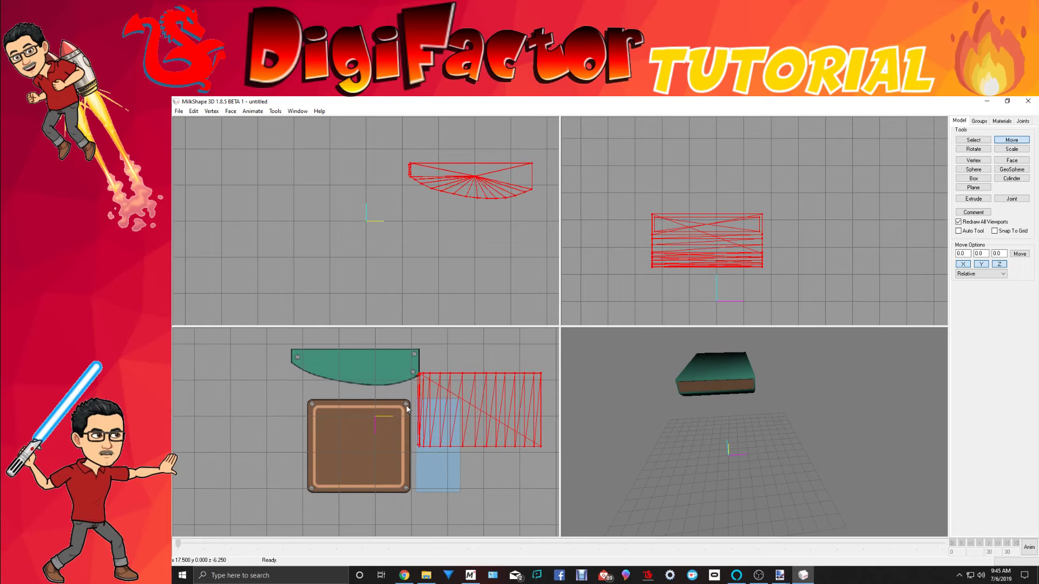
left_click_drag(398, 448, 422, 448)
scroll(420, 449, "up", 1)
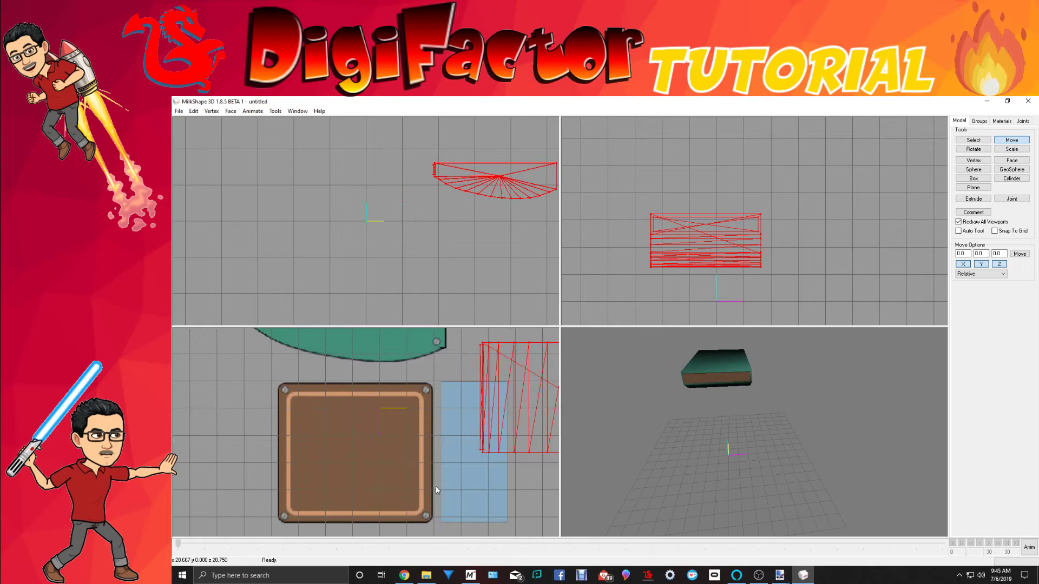
left_click_drag(443, 503, 509, 493, "ctrl")
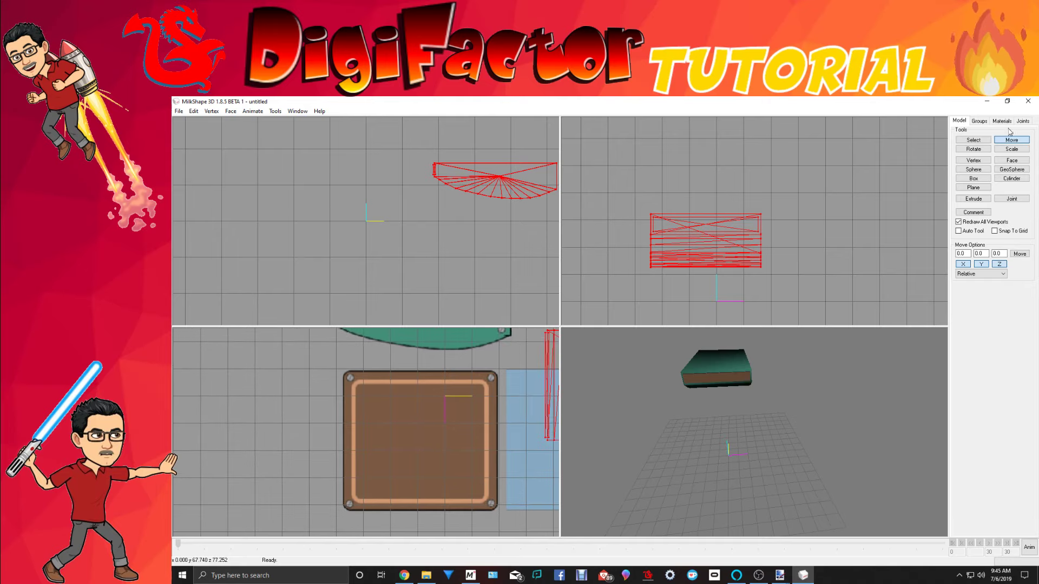
Step: Place vertices around the rounded corners of the brown panel artwork in the top view, plus one near its centre
left_click(973, 161)
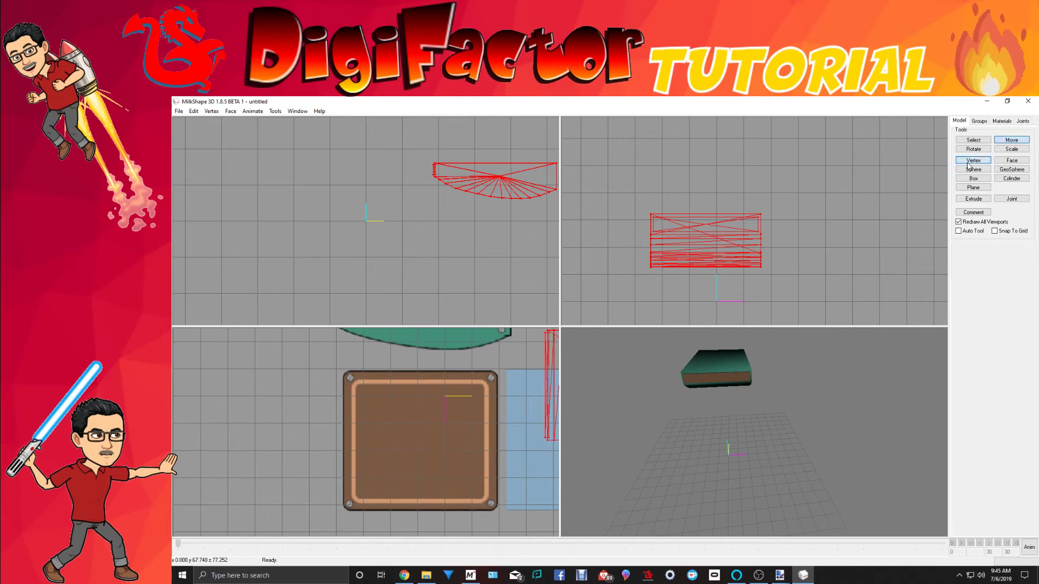
scroll(336, 403, "up", 1)
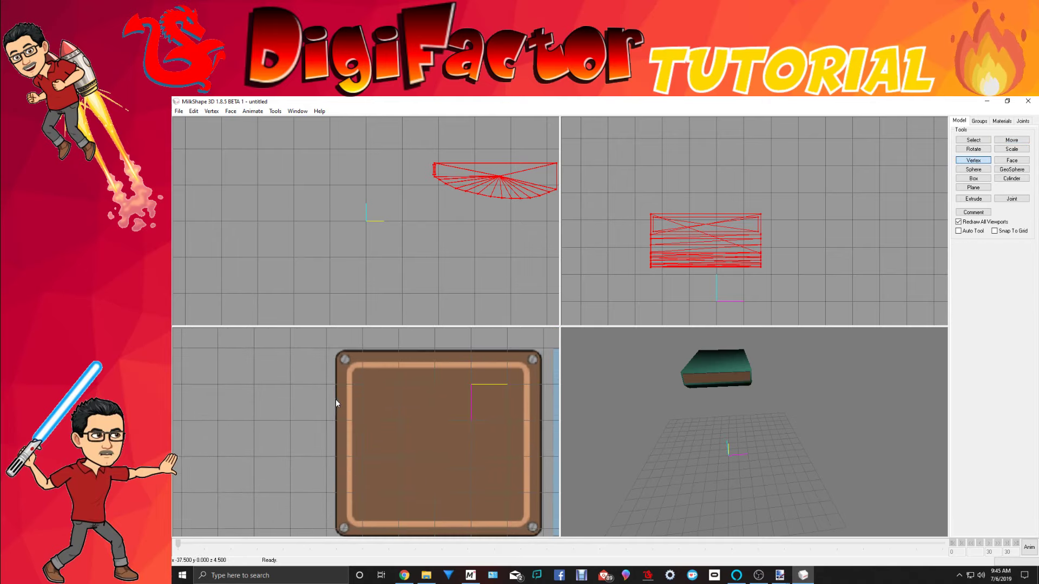
left_click(335, 357)
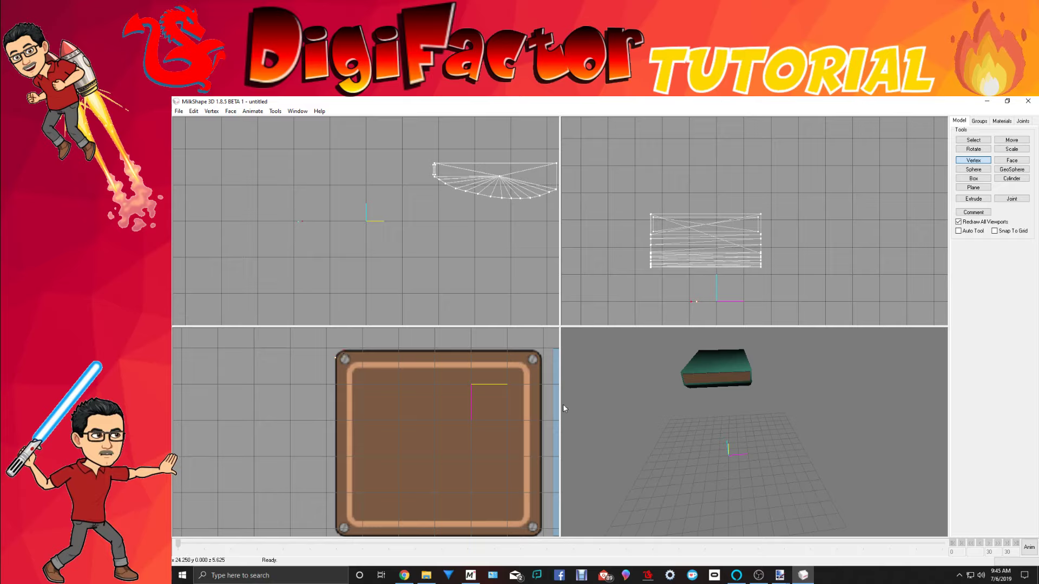
left_click(534, 352)
right_click_drag(549, 511, 497, 460)
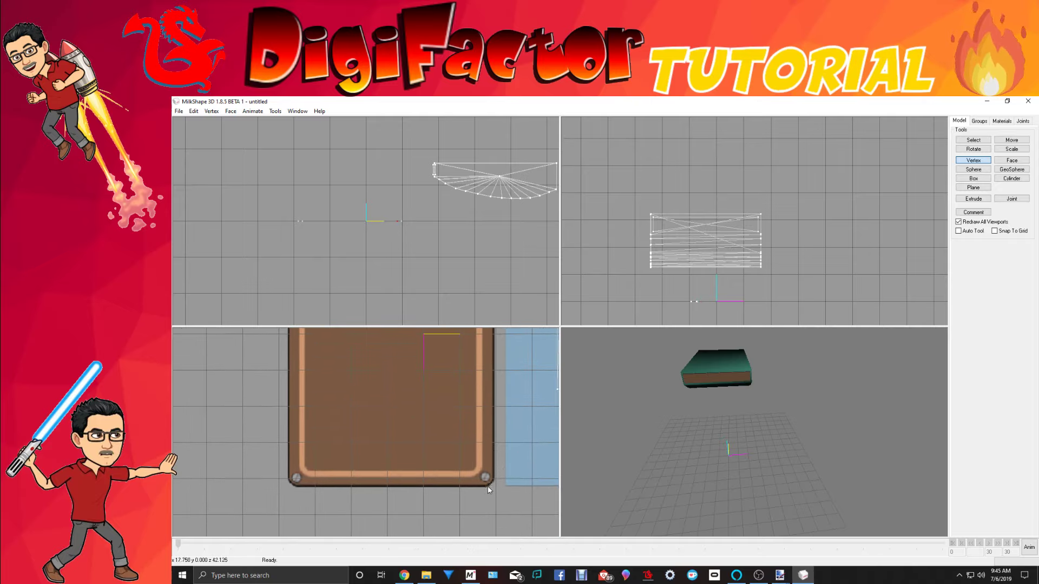
left_click(491, 482)
left_click(290, 484)
left_click(388, 386)
left_click_drag(412, 409, 430, 452, "ctrl")
scroll(430, 452, "down", 1)
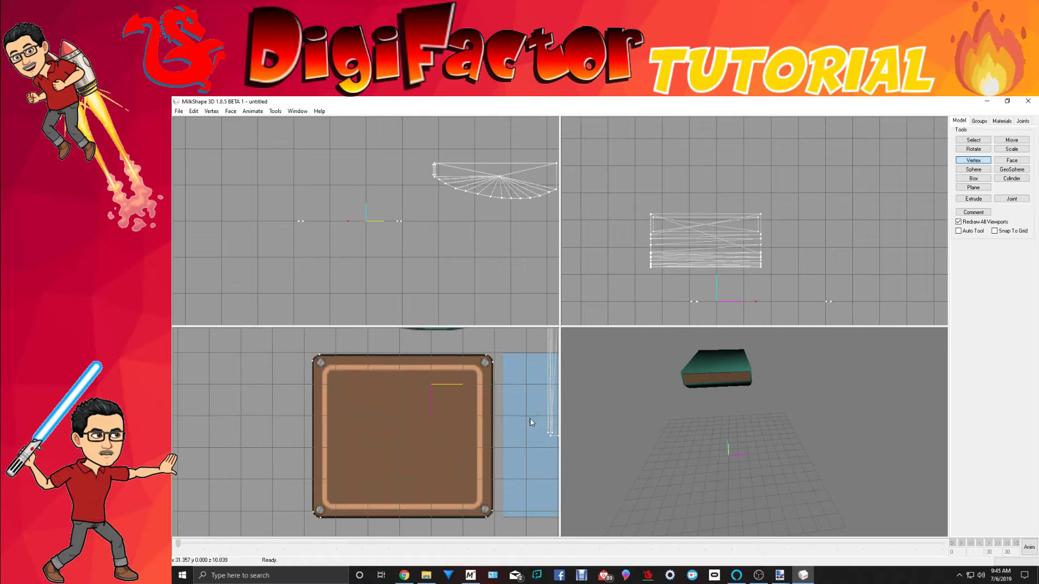
Step: Build triangular faces from the centre vertex across the panel's upper-left corner, upper edge and upper-right corner
left_click(1011, 160)
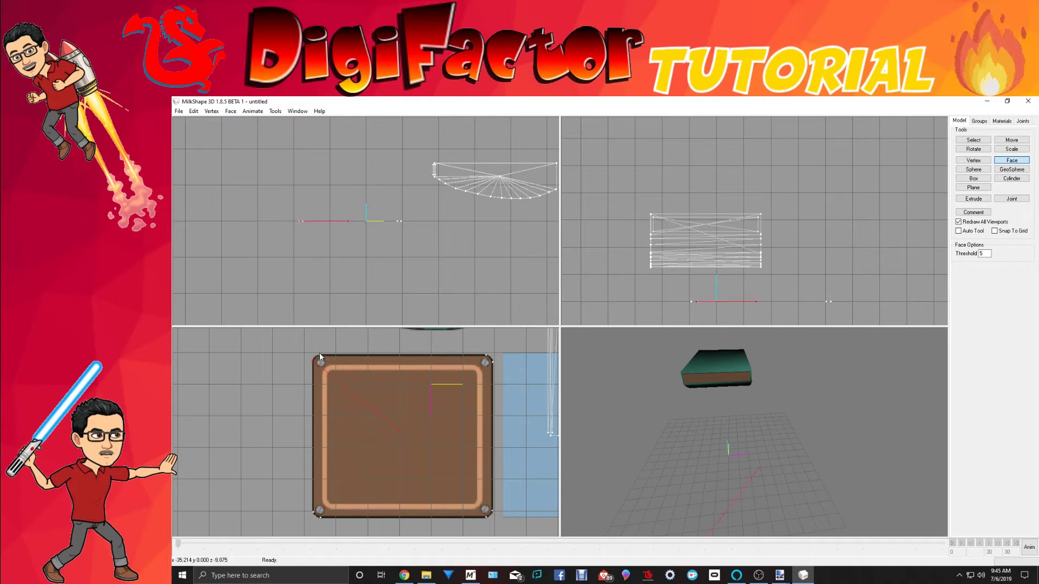
left_click(320, 353)
left_click_drag(832, 503, 831, 445)
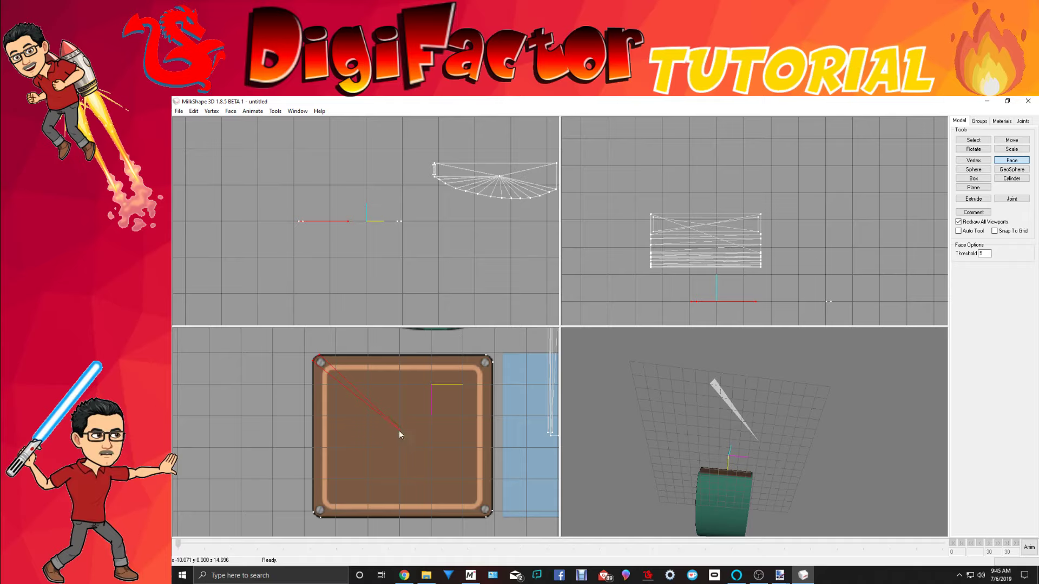
left_click(319, 356)
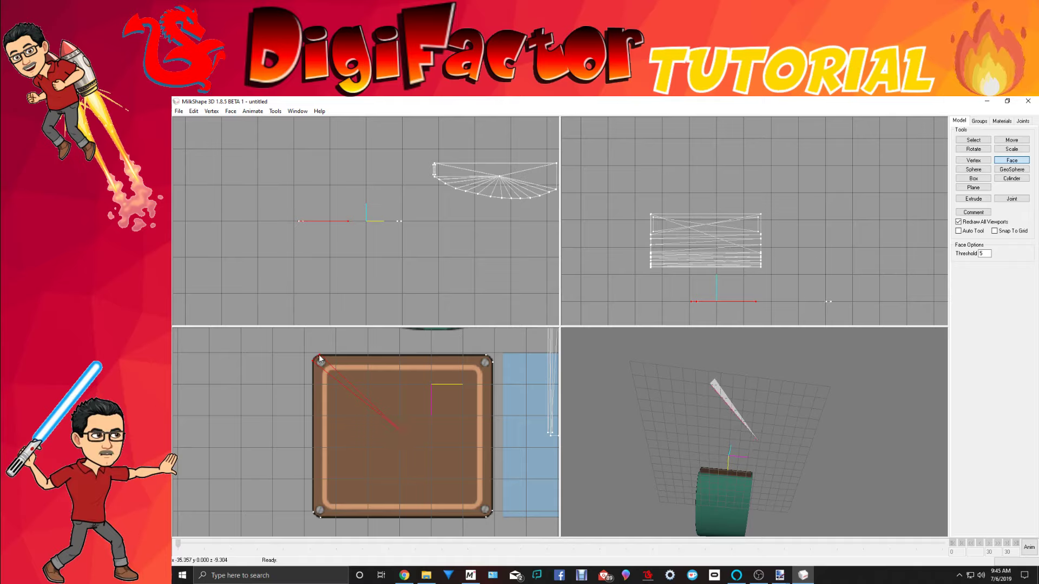
left_click(486, 357)
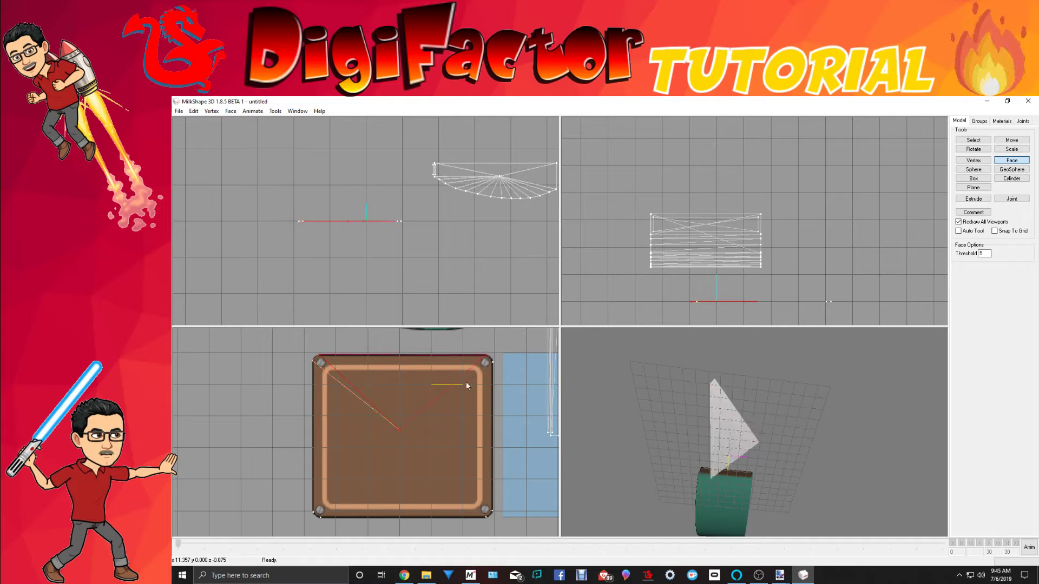
left_click(492, 362)
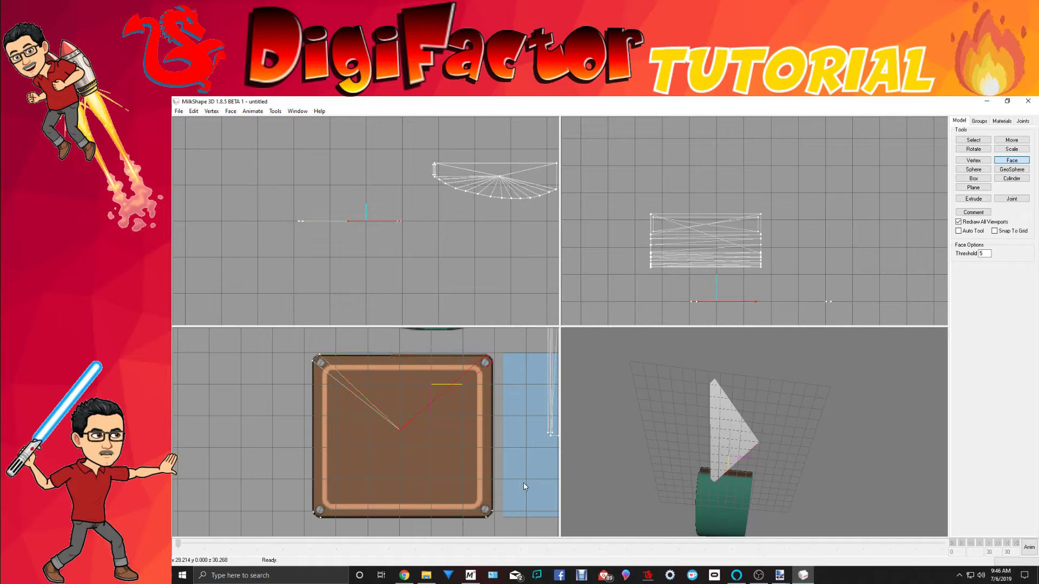
Step: Build the remaining triangular faces from the centre vertex around the panel's right side, lower edge and left side to close the outline
left_click(493, 509)
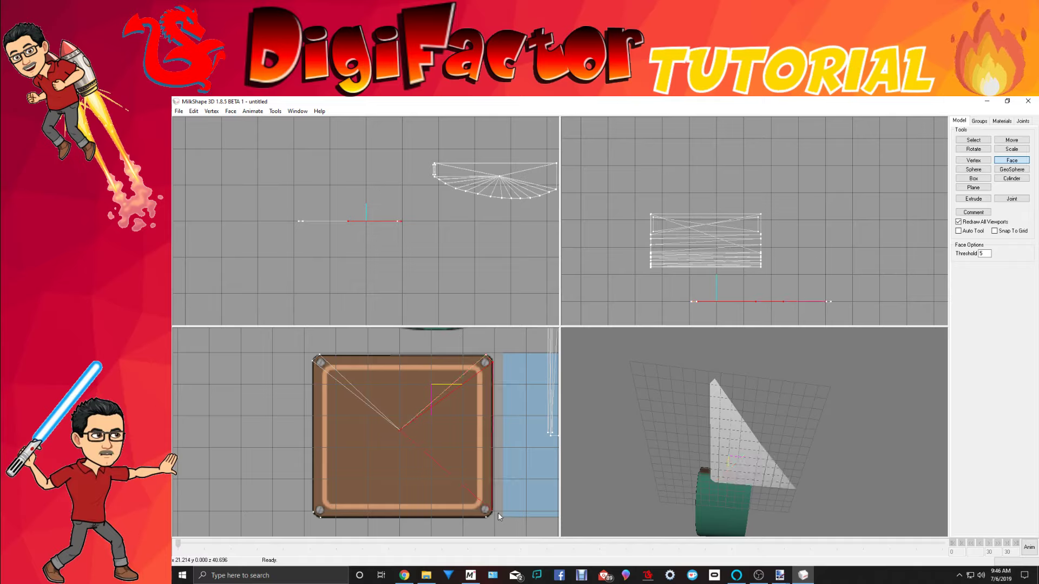
left_click(489, 514)
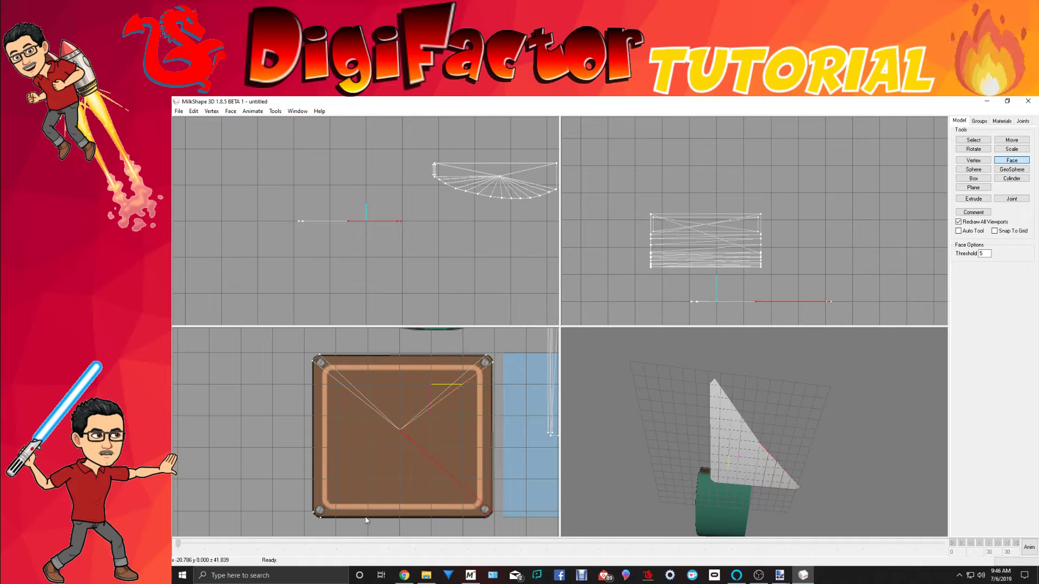
left_click(321, 518)
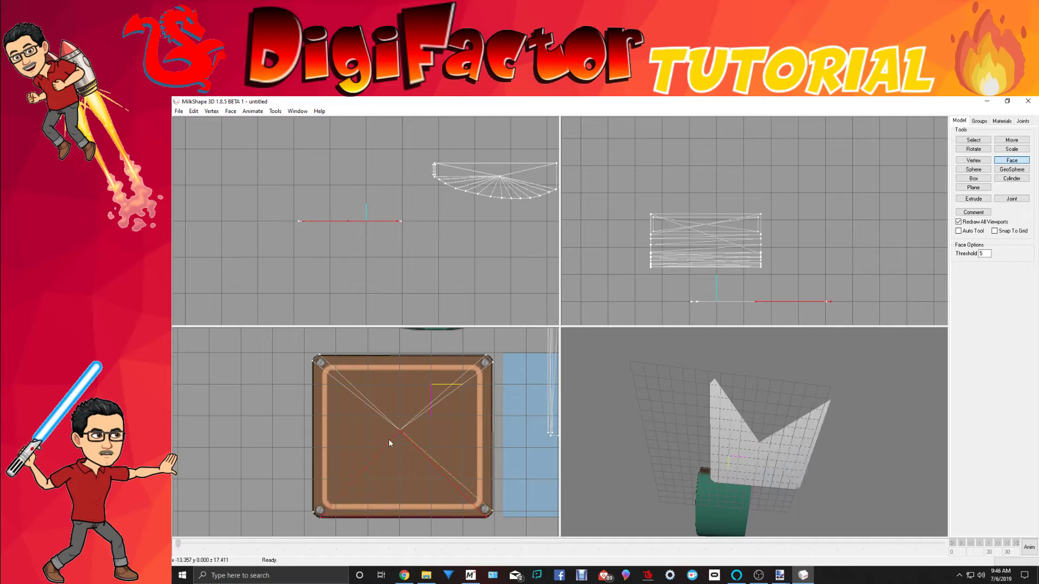
left_click(319, 517)
left_click(314, 515)
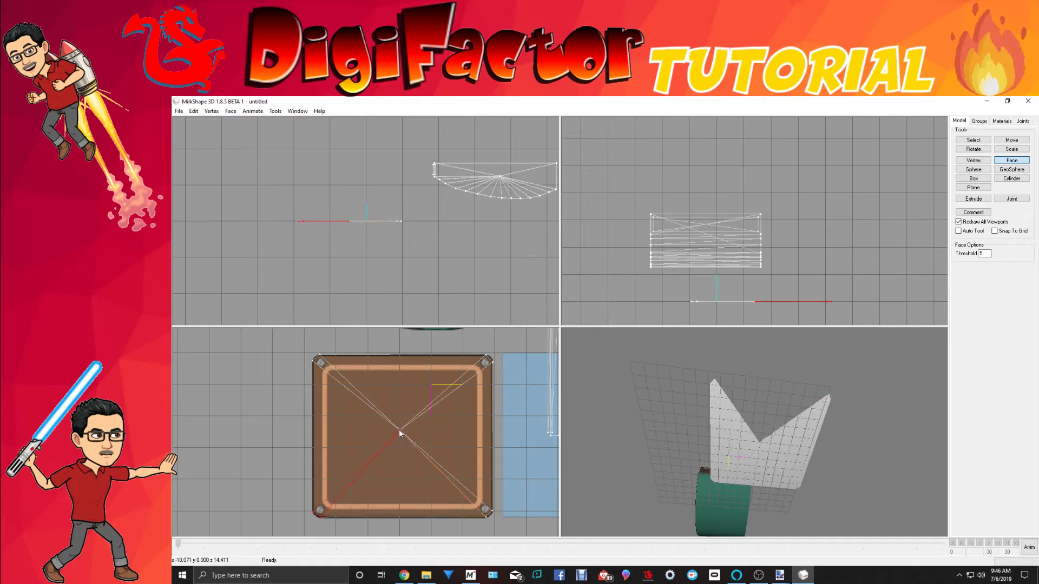
left_click(314, 515)
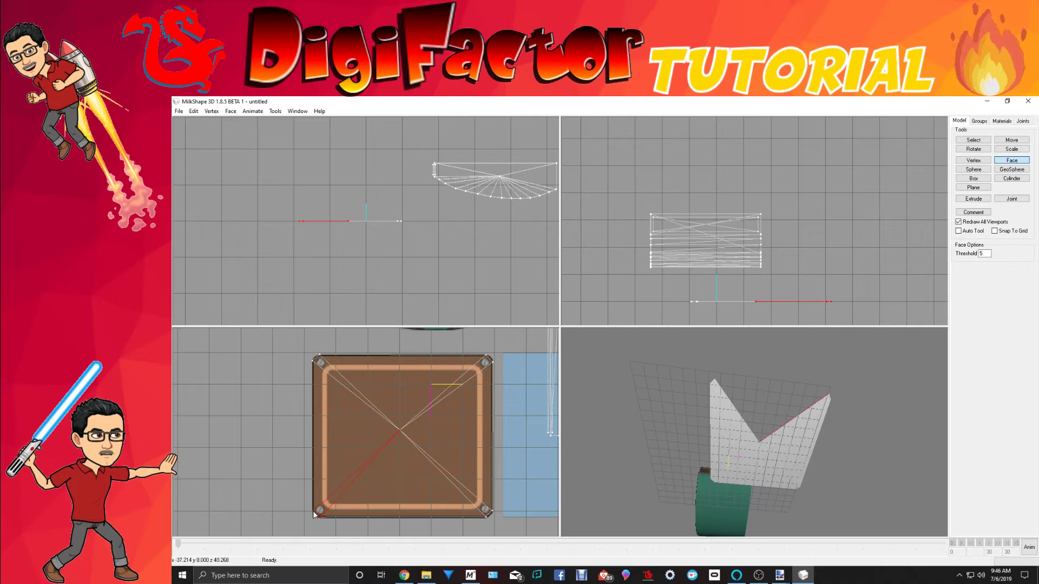
left_click(312, 362)
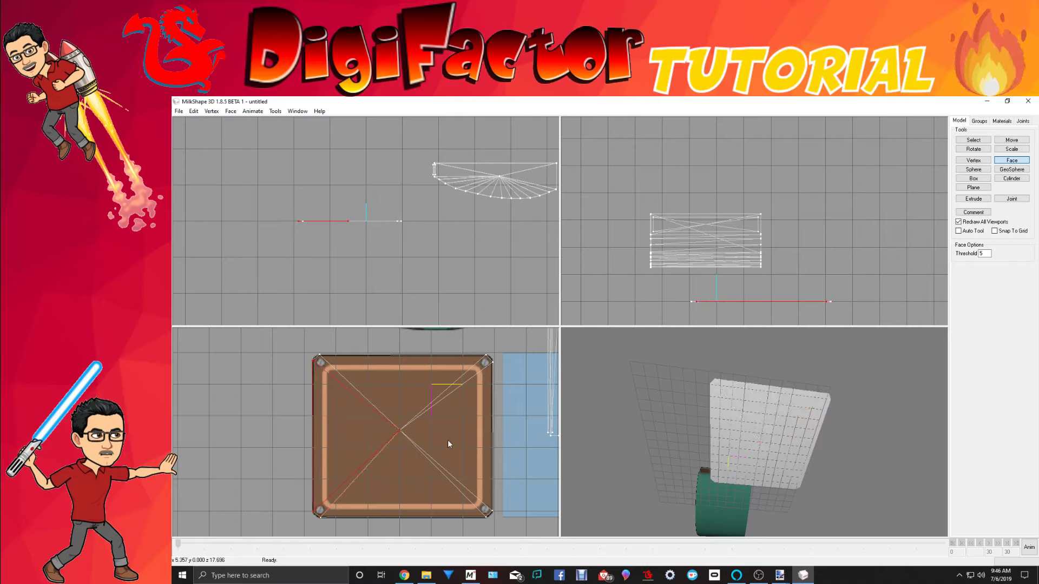
Step: Select the panel's centre vertex and move it slightly so it sits centred between the corners
left_click(978, 141)
left_click(408, 447)
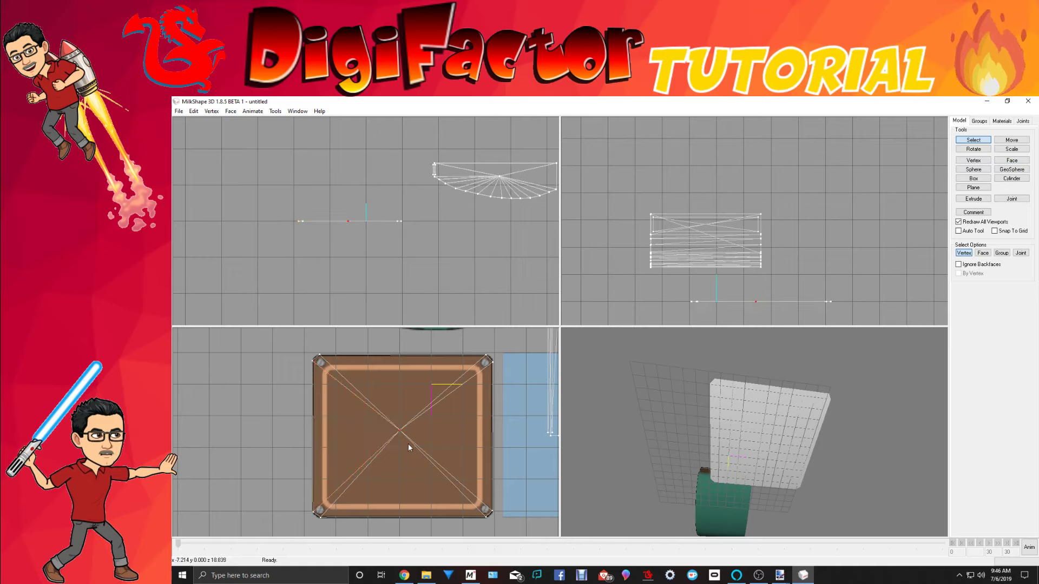
left_click(1011, 140)
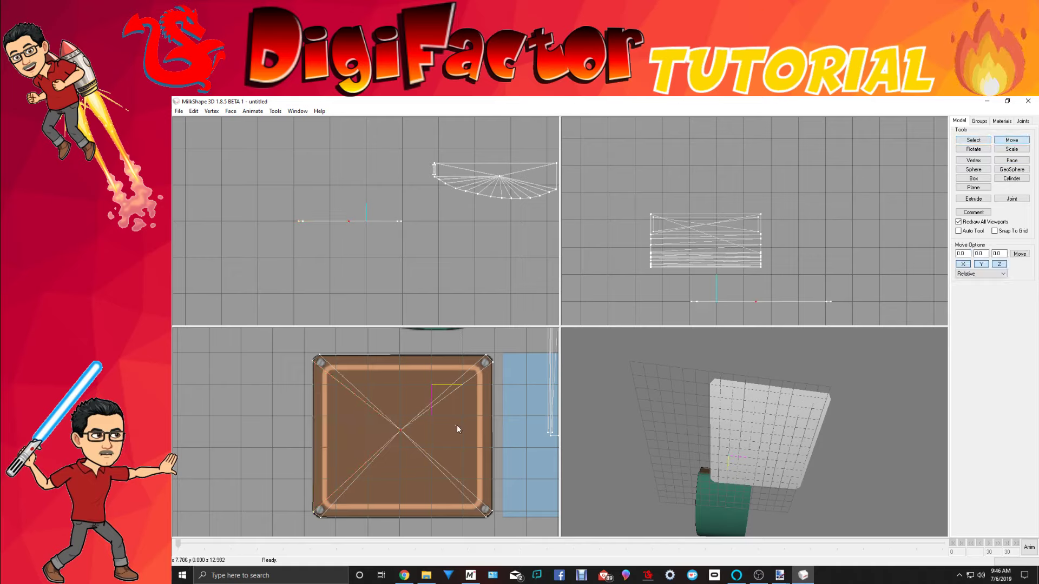
left_click_drag(457, 426, 459, 426)
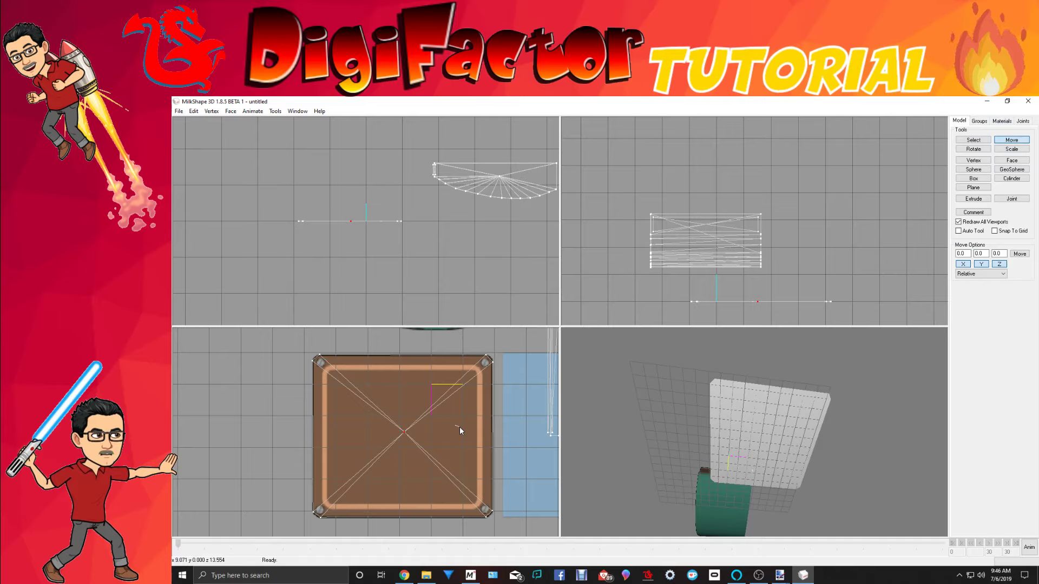
Step: Select all faces of the flat brown panel, leaving the curved desk part unselected, and show the model's group list
left_click_drag(758, 455, 767, 464)
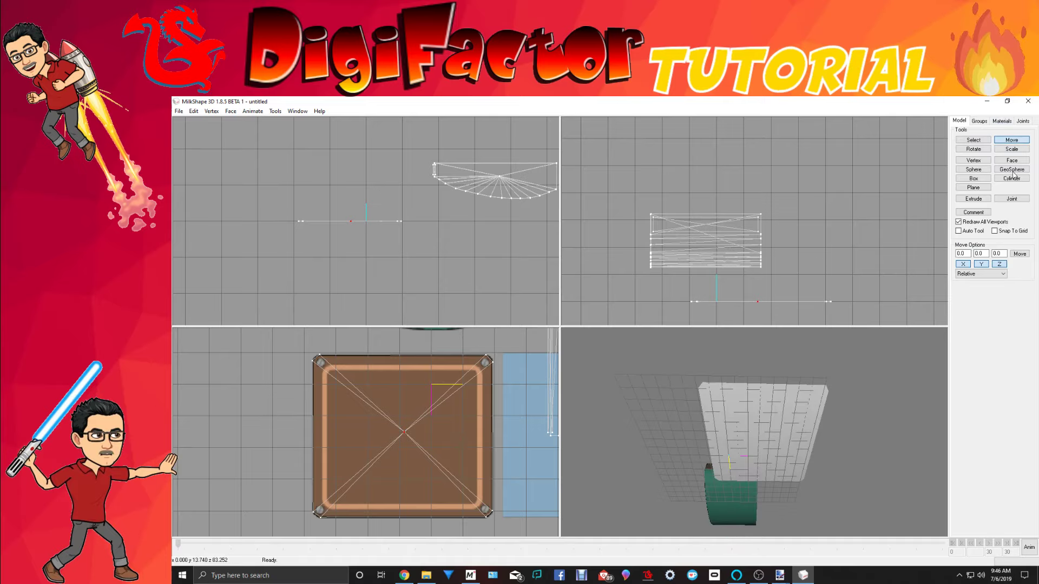
left_click(978, 121)
left_click(958, 122)
left_click(972, 139)
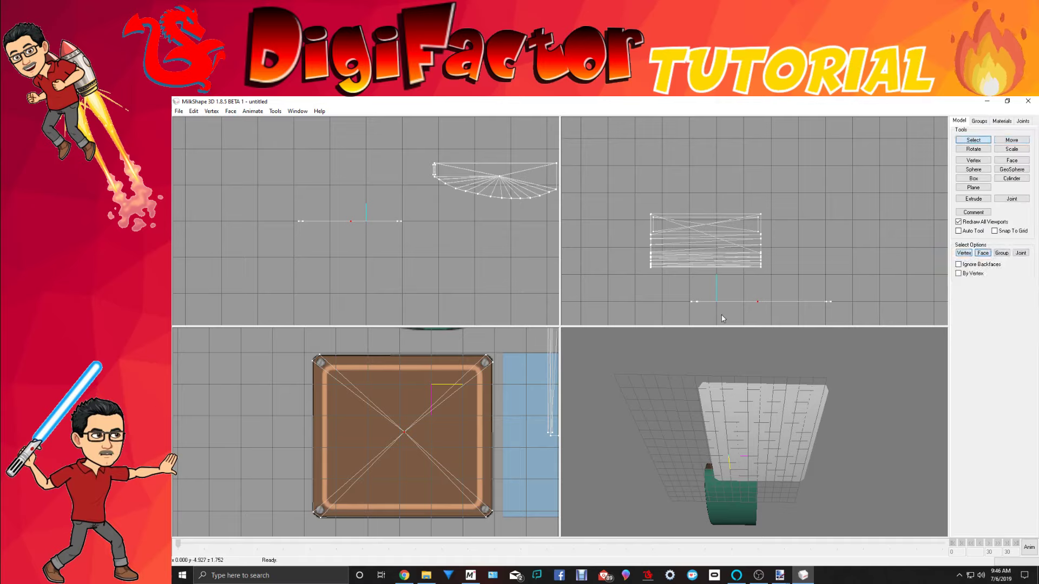
left_click_drag(626, 283, 965, 351)
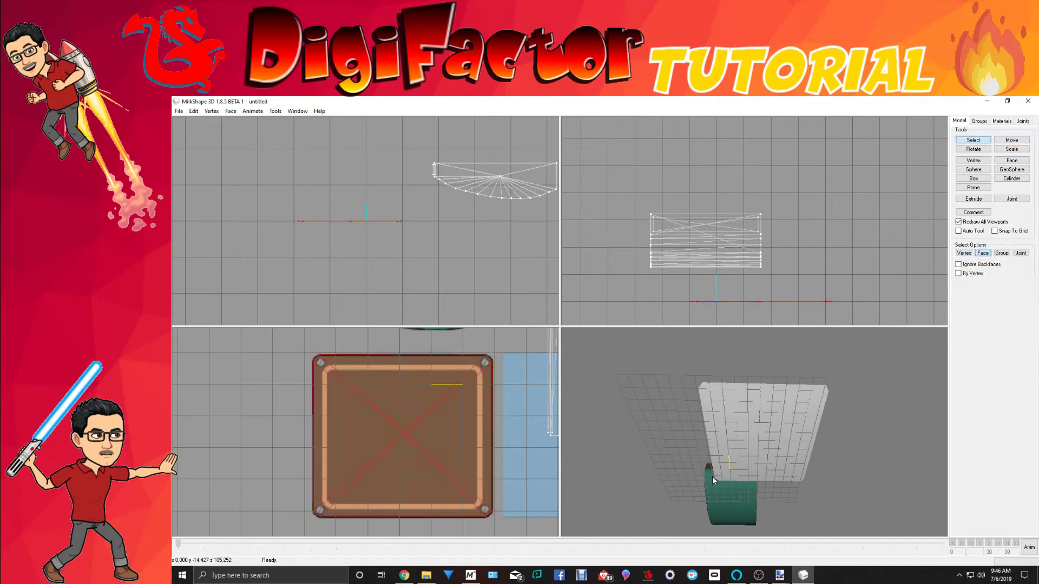
left_click(972, 122)
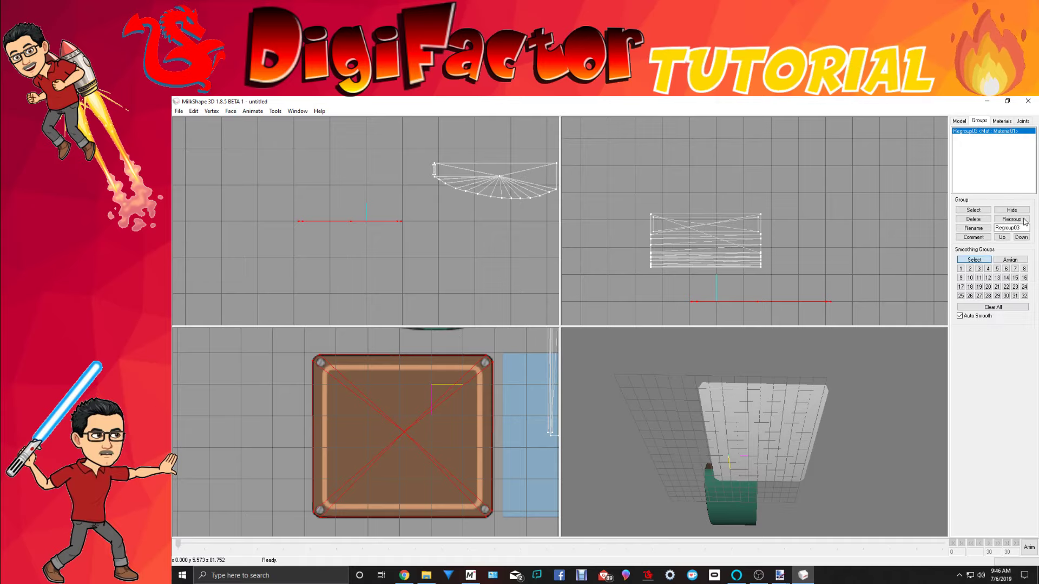
Step: Rotate the selected brown panel about its centre of mass to flip it over, and check it in the 3D view
left_click(958, 121)
left_click(973, 148)
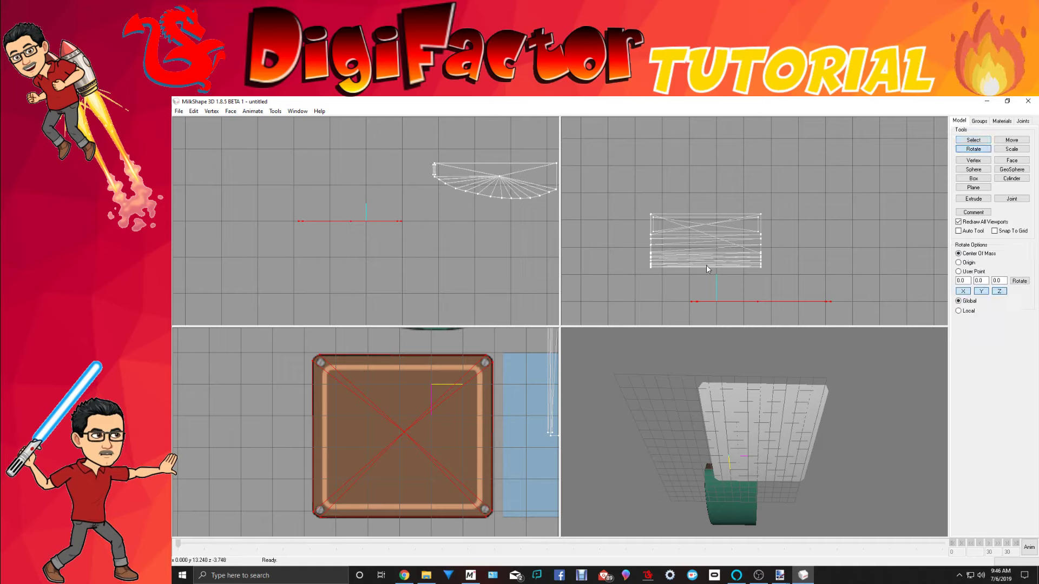
left_click_drag(706, 265, 719, 291)
left_click_drag(757, 399, 660, 482)
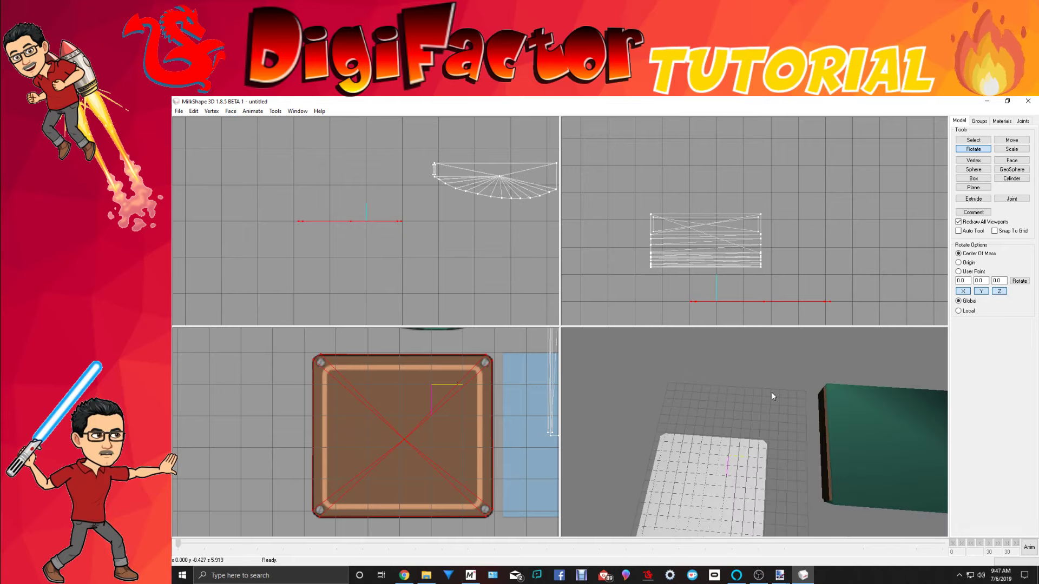
Step: Move the flat tabletop panel above and away from the desk body, then duplicate it and place the copy beside the original
left_click(1011, 140)
left_click_drag(679, 314, 757, 183)
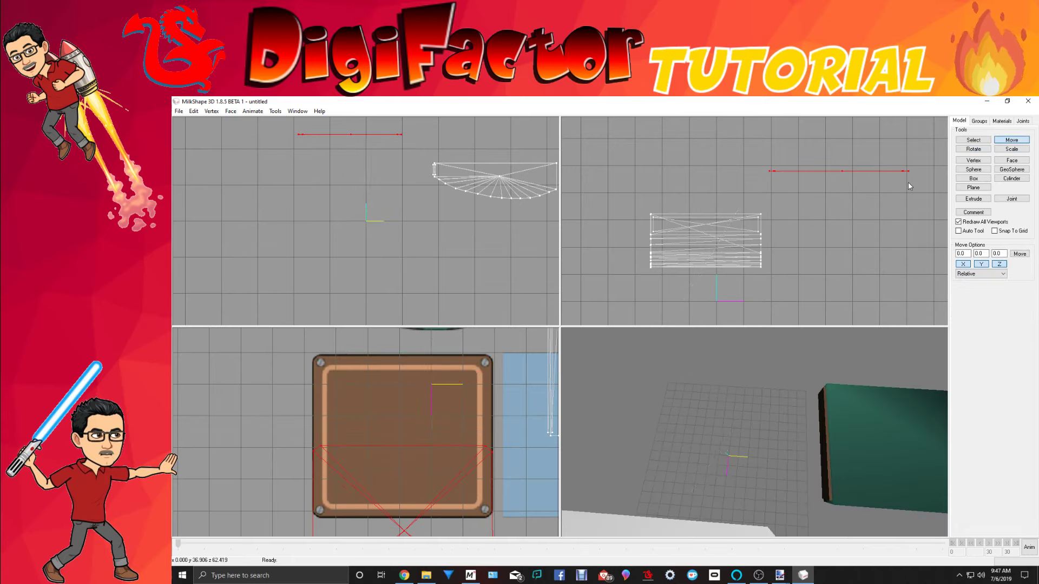
left_click(192, 111)
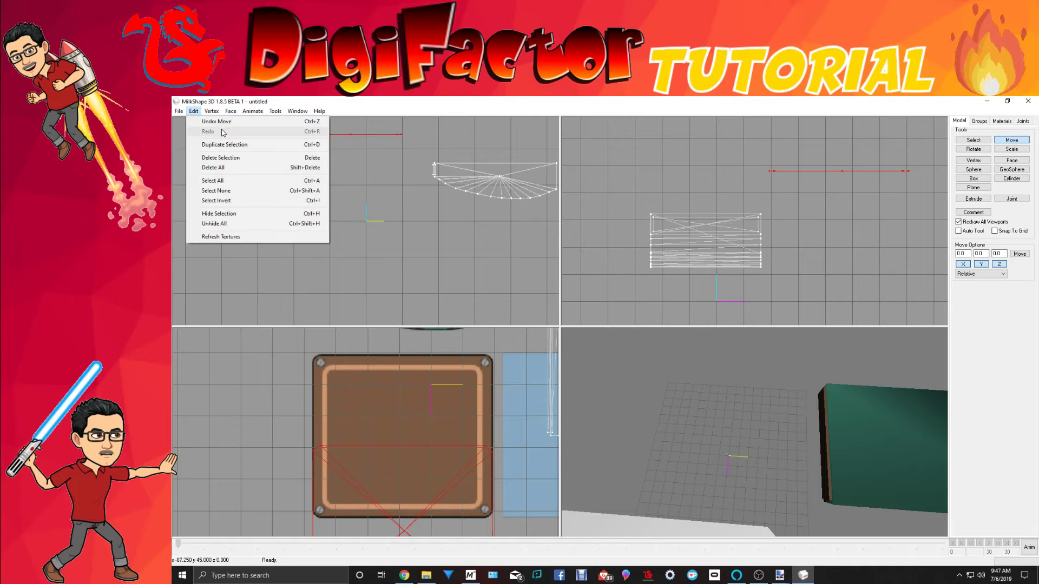
left_click(227, 144)
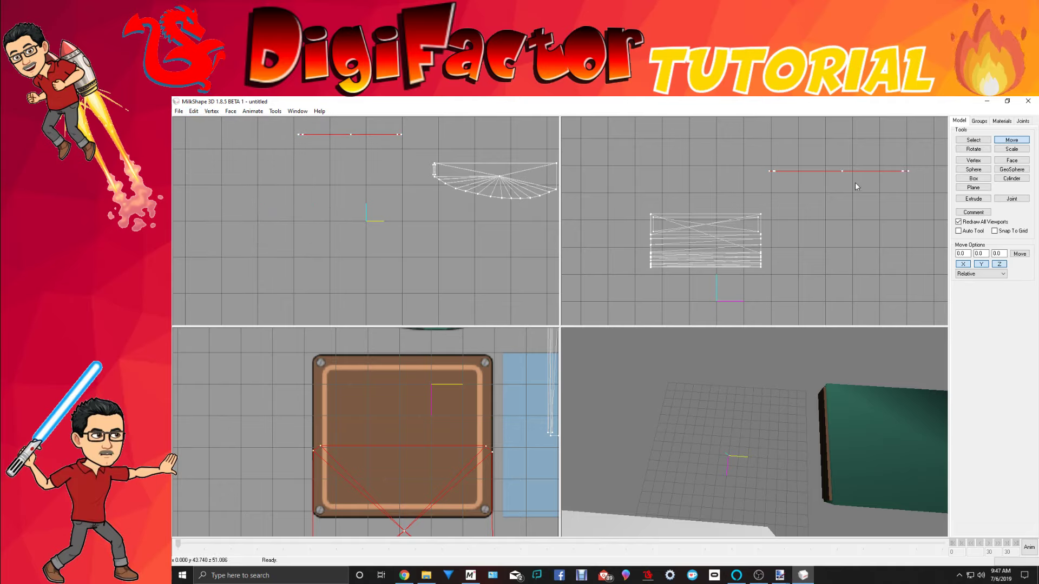
left_click_drag(855, 185, 699, 191)
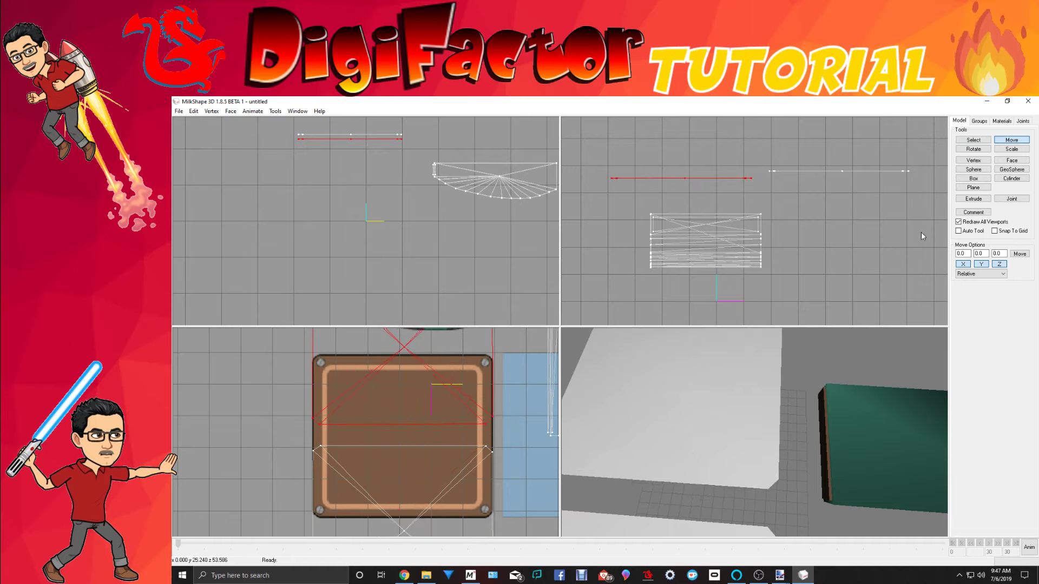
Step: Deselect the duplicated panel and select only the original tabletop panel, Regroup04
left_click(979, 121)
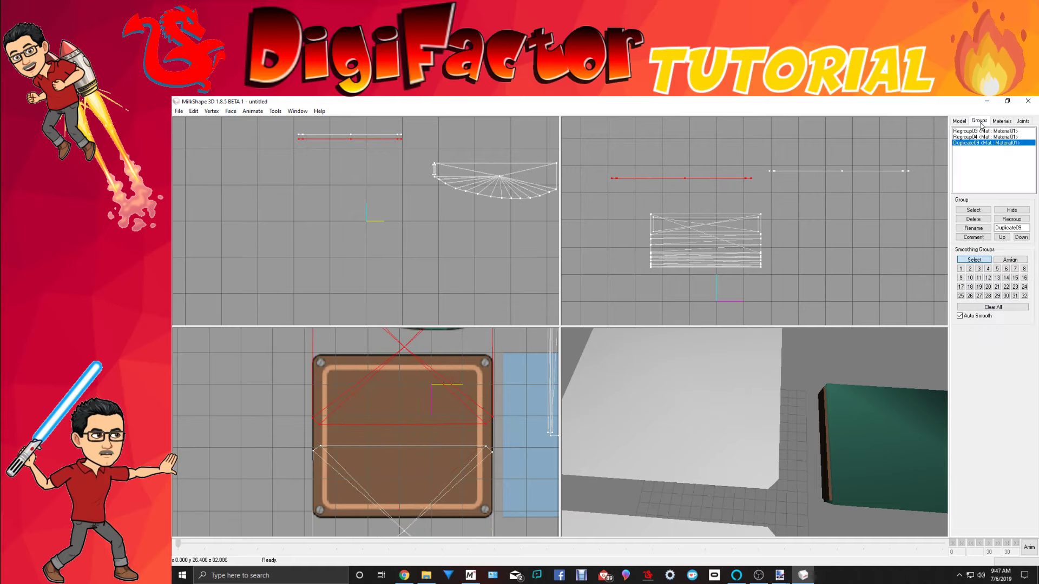
double_click(971, 142)
double_click(971, 143)
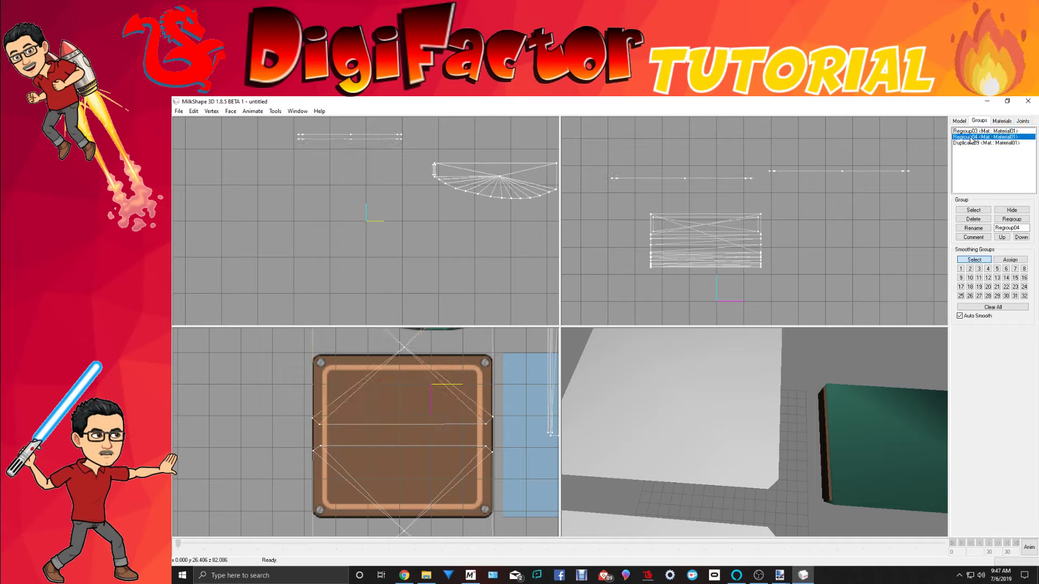
left_click(956, 121)
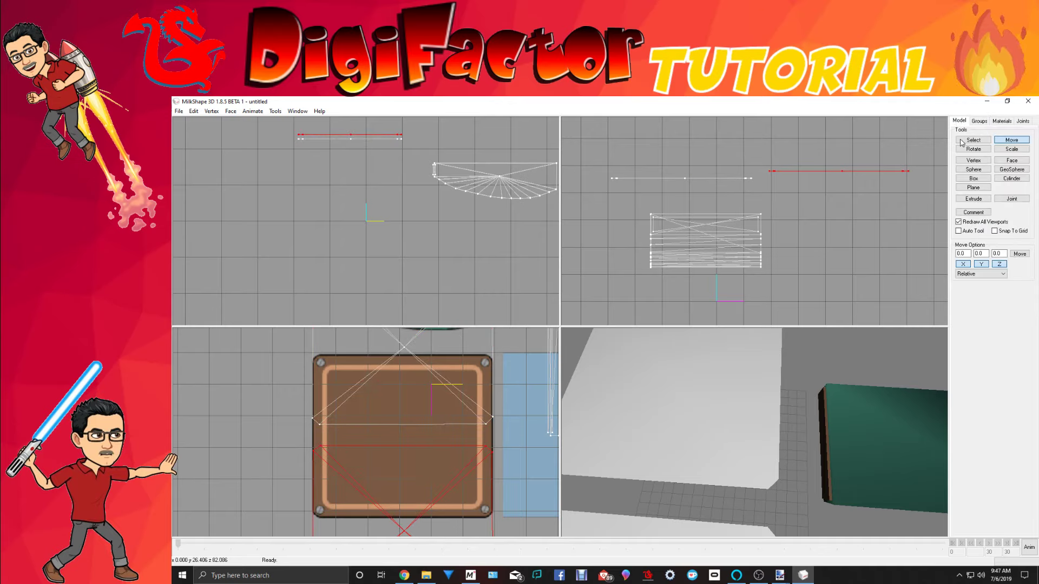
Step: Try to extrude the selected tabletop panel slightly downward, and undo the extrusion
left_click(973, 199)
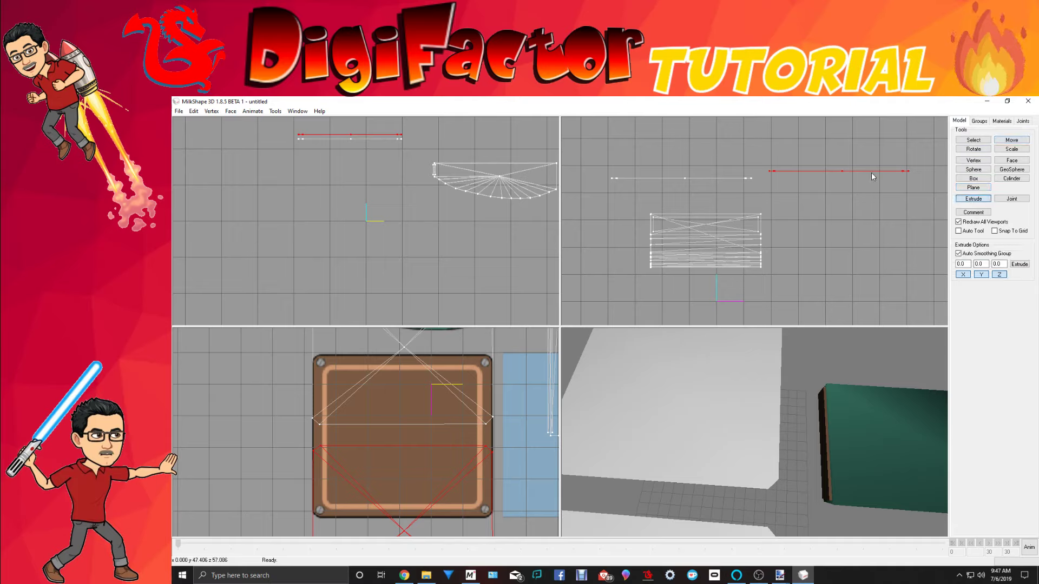
left_click_drag(839, 171, 841, 183)
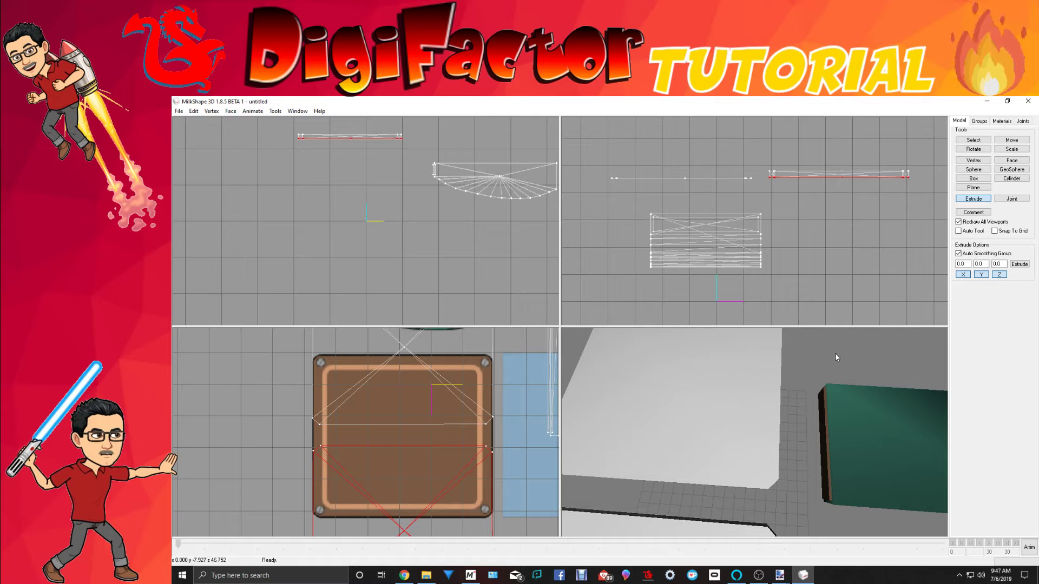
left_click_drag(835, 352, 805, 397)
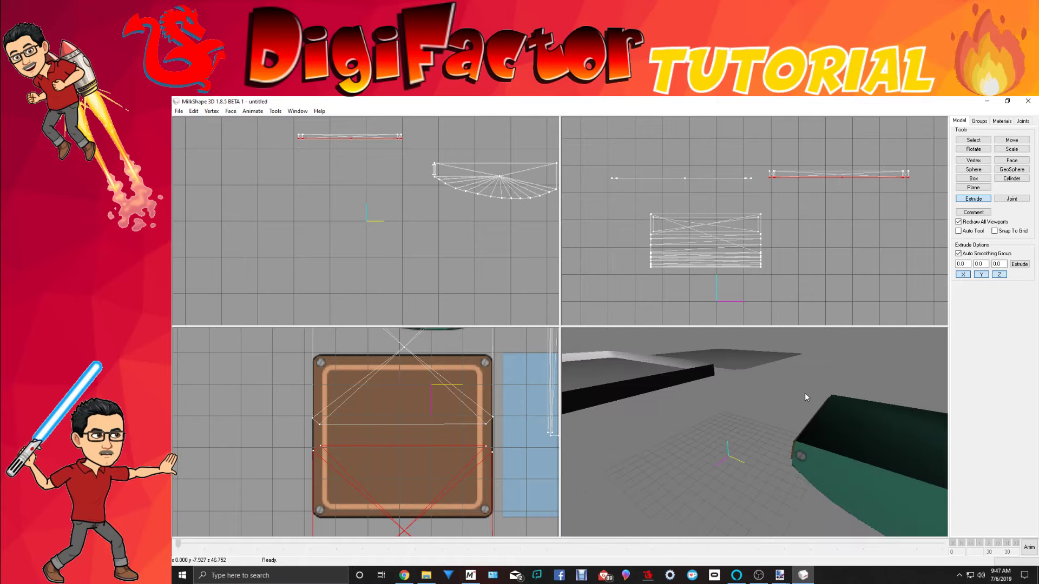
left_click(194, 111)
left_click(197, 120)
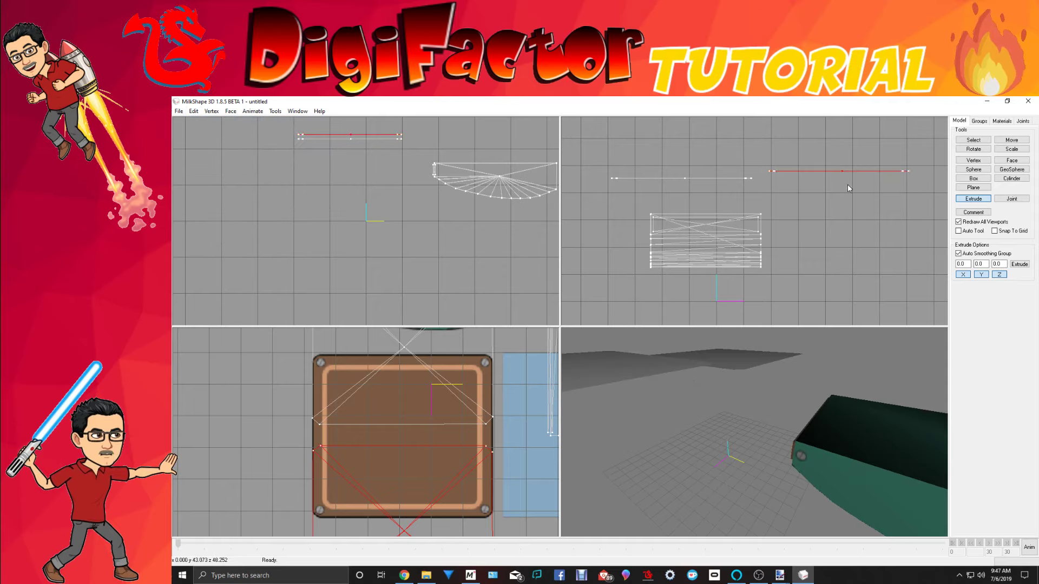
Step: Extrude the selected tabletop panel slightly upward to form a thin slab
left_click_drag(847, 184, 847, 178)
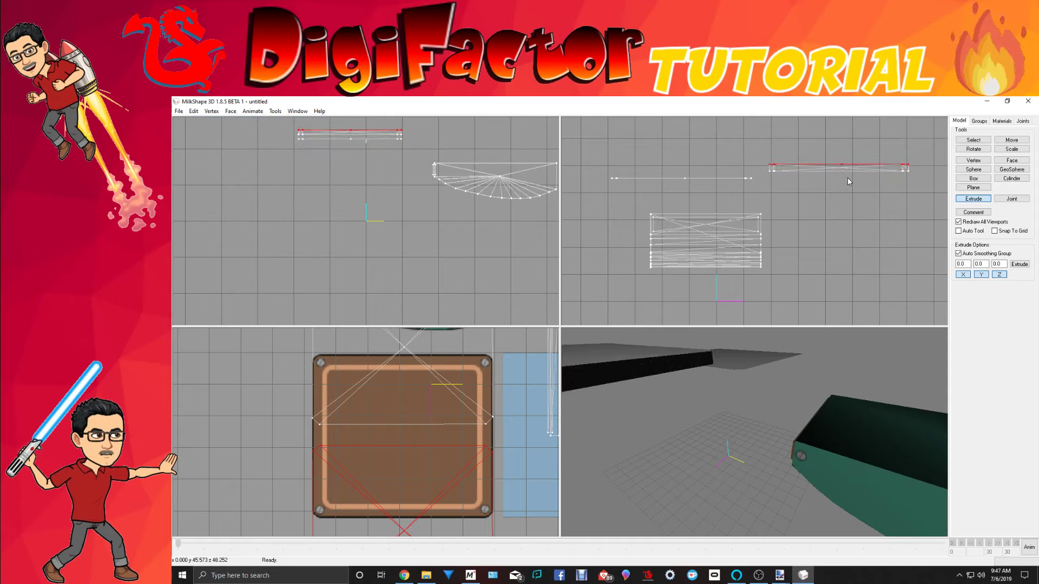
left_click_drag(842, 465, 897, 450)
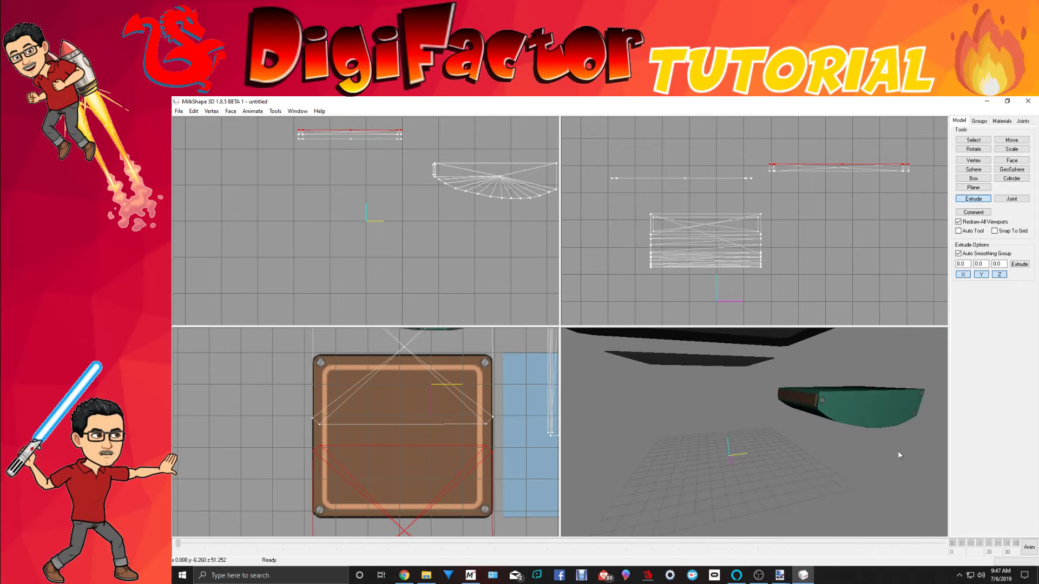
Step: Select the Duplicate09 panel and move it to line up with the lower edge of the extruded slab, closing its open side
left_click(979, 120)
left_click(972, 137)
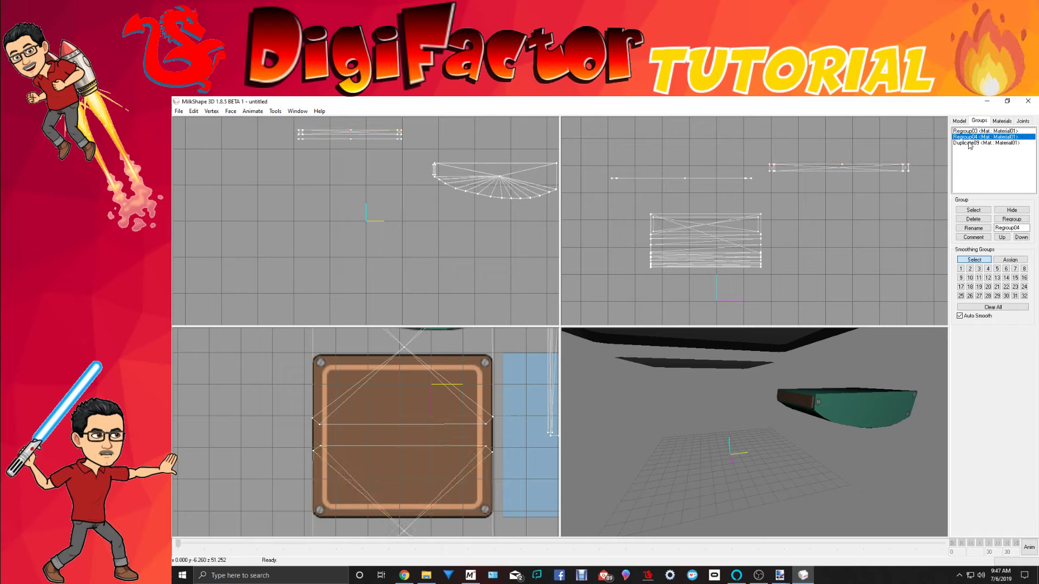
left_click(969, 144)
left_click(959, 121)
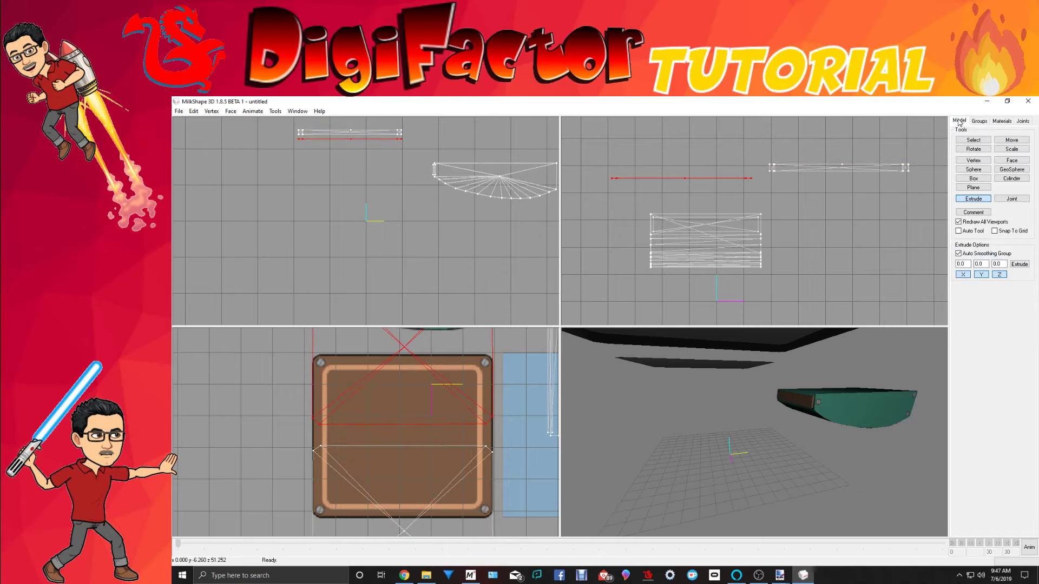
left_click_drag(754, 194, 888, 184)
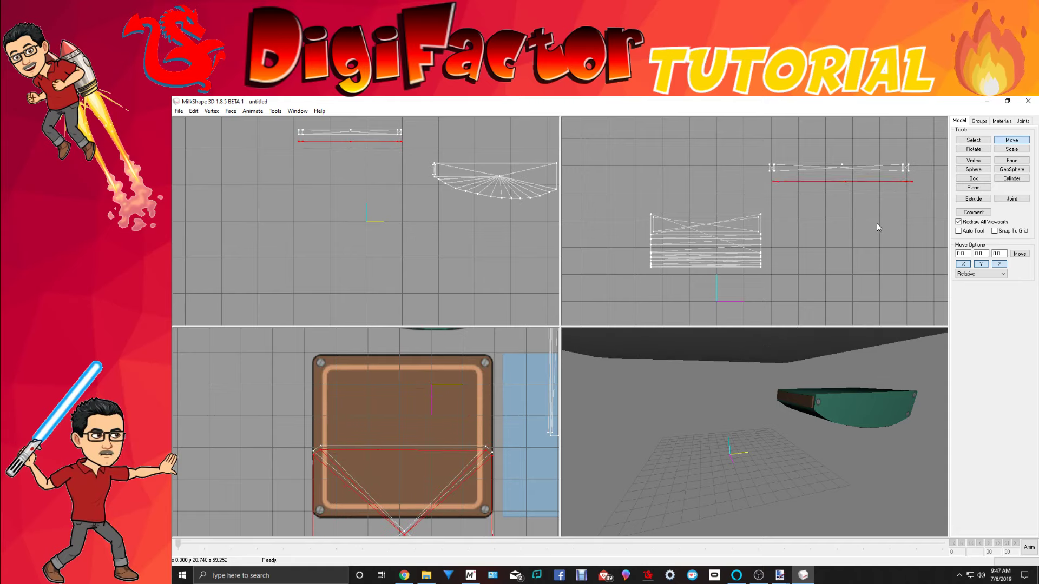
scroll(876, 223, "up", 4)
middle_click_drag(877, 223, 839, 319)
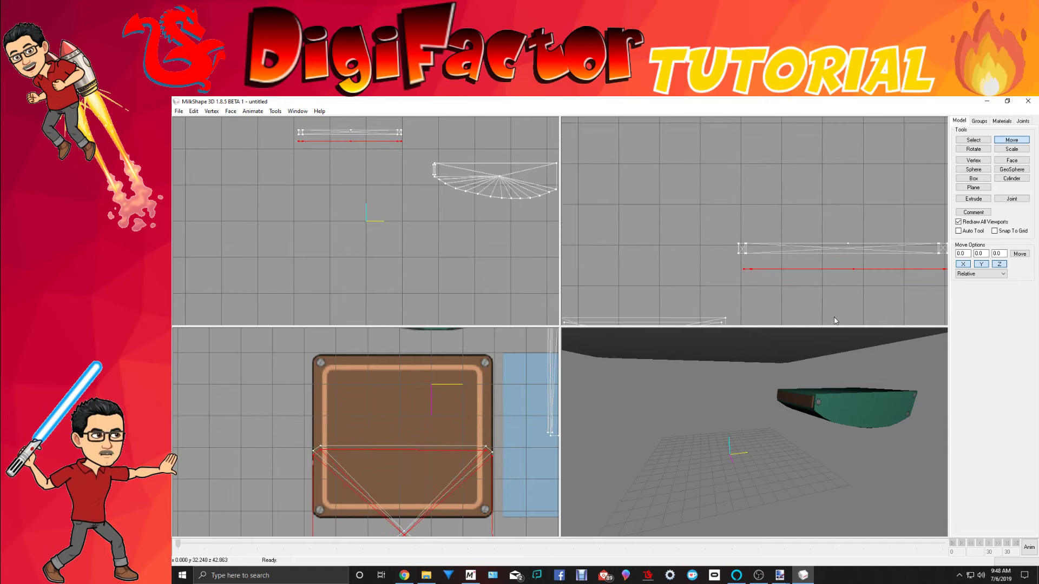
scroll(826, 287, "down", 2)
left_click_drag(819, 283, 818, 276)
left_click_drag(827, 427, 806, 453)
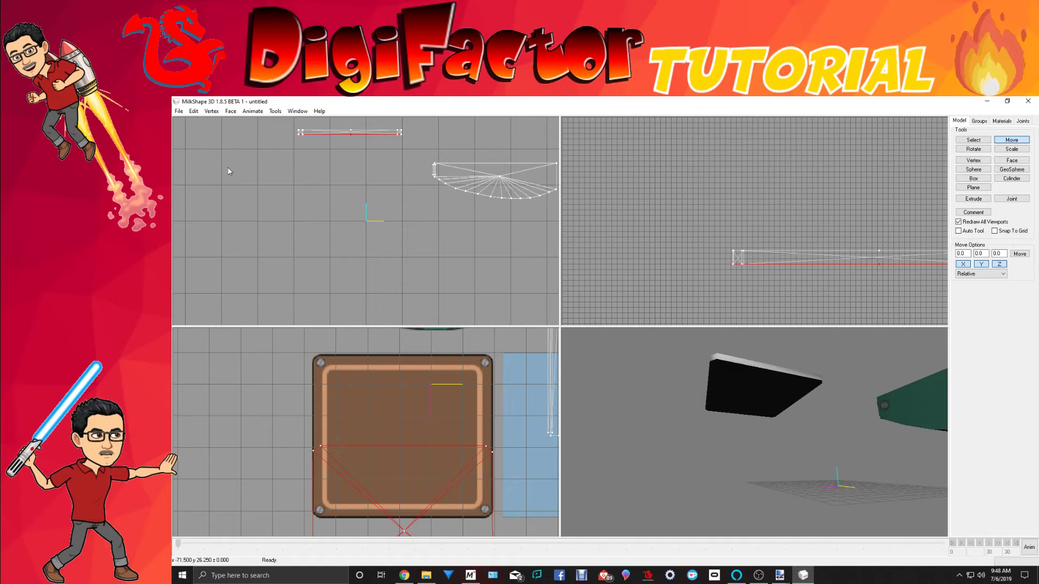
Step: Reverse the vertex order of the duplicated panel so its faces point the other way
left_click(229, 112)
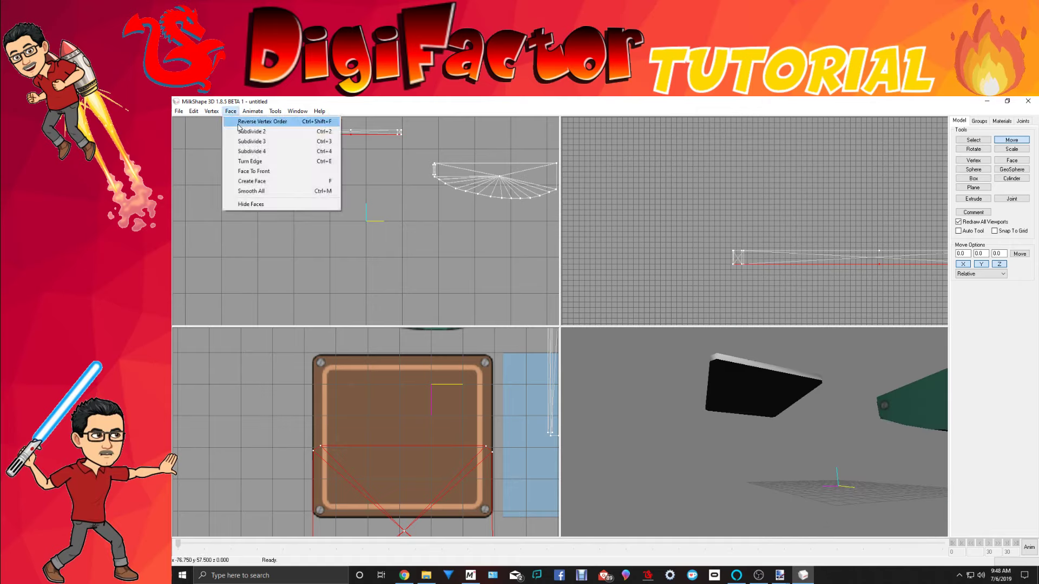
left_click(239, 122)
left_click_drag(764, 383, 688, 449)
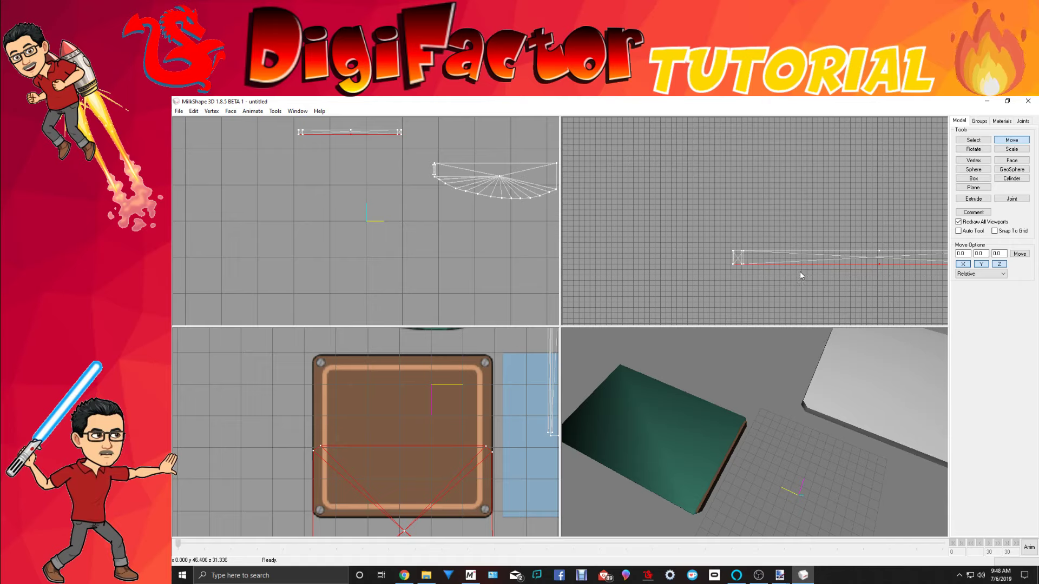
Step: Add Regroup04 to the selection and rotate the slab and its closing panel together about 180 degrees, turning the tabletop over
right_click_drag(833, 298, 708, 296)
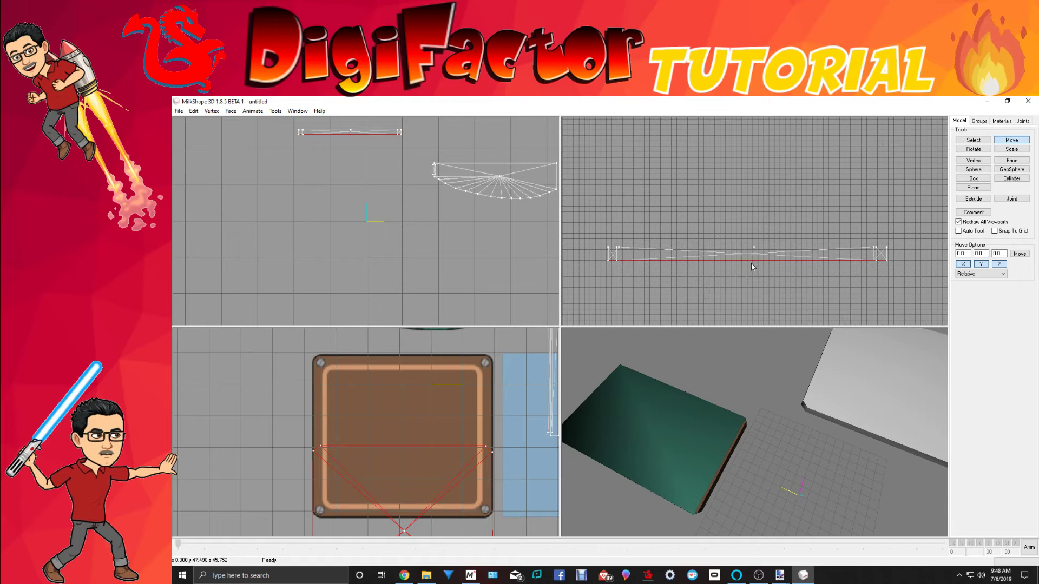
left_click(979, 121)
double_click(974, 138)
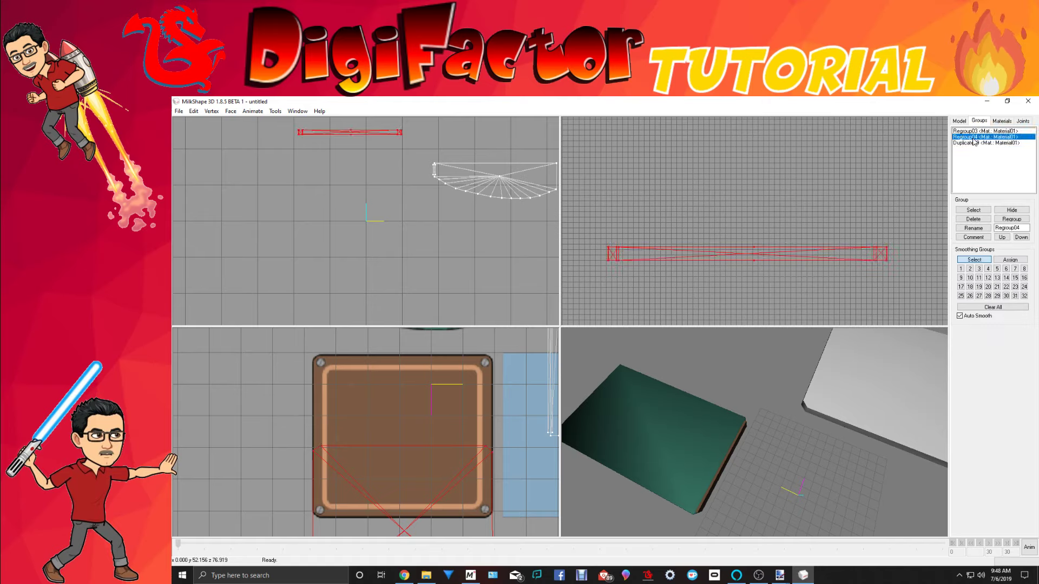
left_click(959, 121)
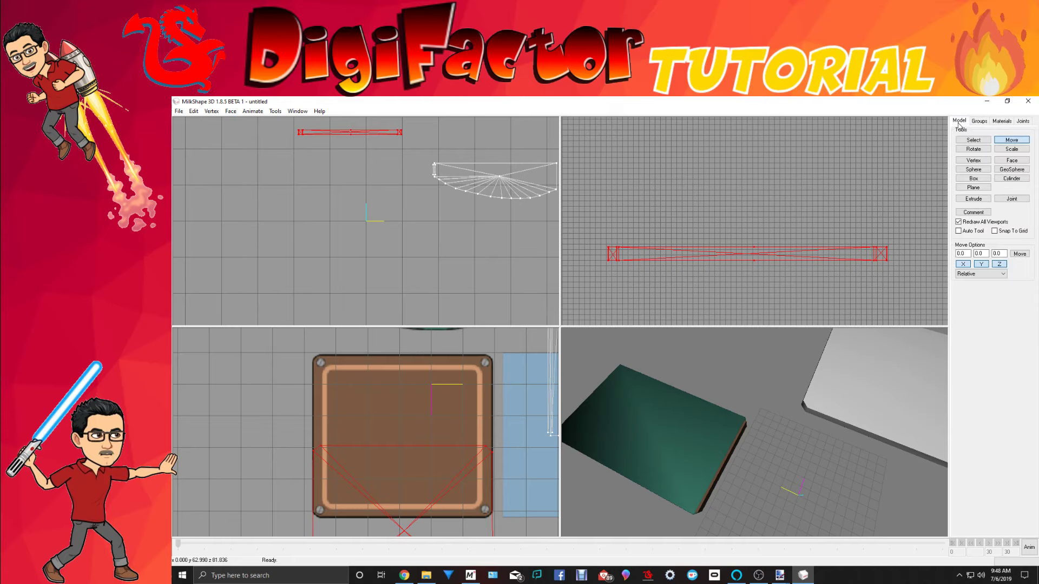
left_click(974, 149)
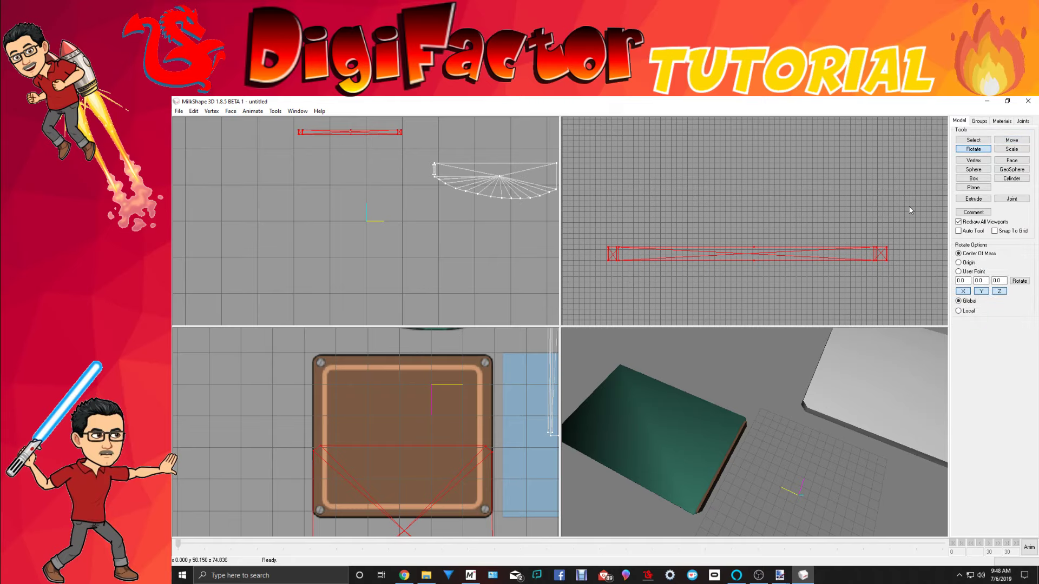
left_click_drag(889, 213, 855, 288)
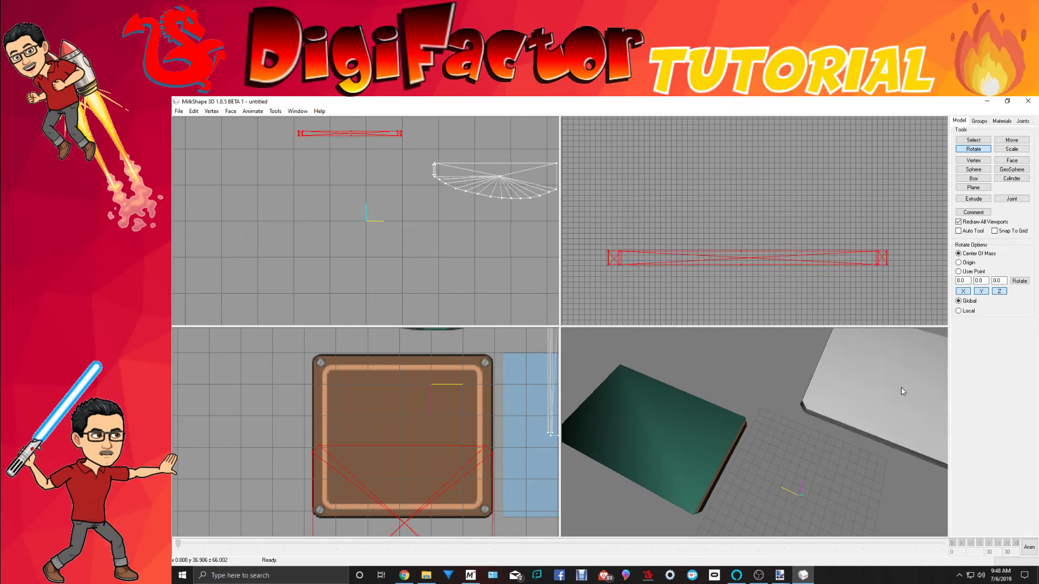
left_click_drag(900, 389, 920, 338)
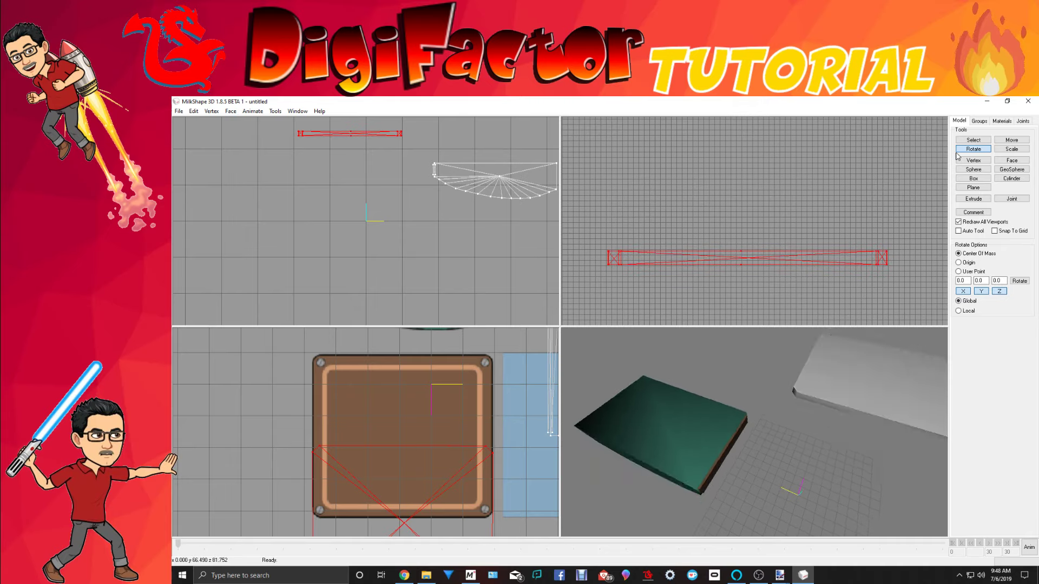
Step: Open the Texture Coordinate Editor and deselect Regroup04 so that only the Duplicate09 panel stays selected
left_click(1002, 121)
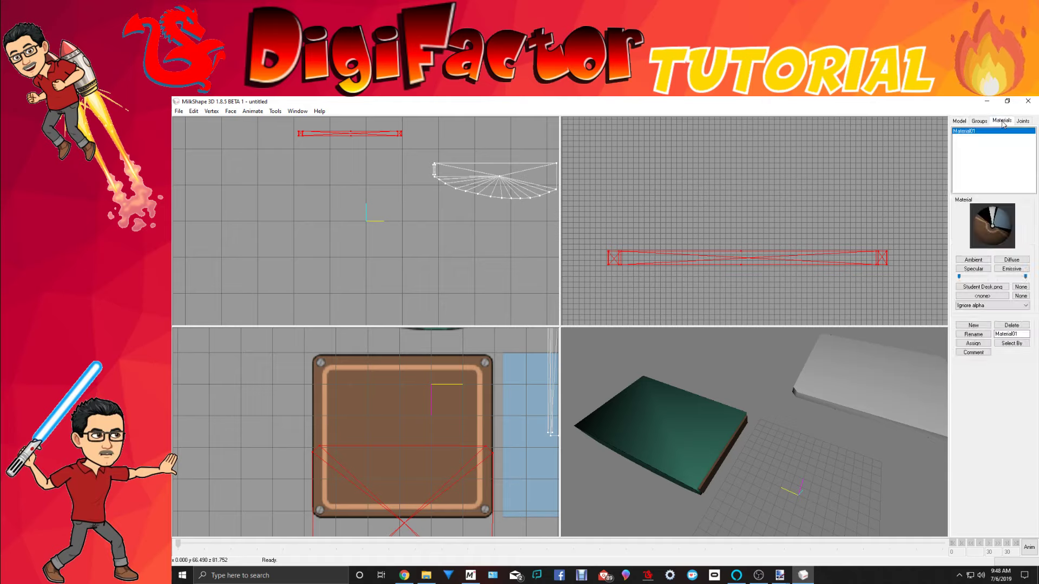
left_click(297, 111)
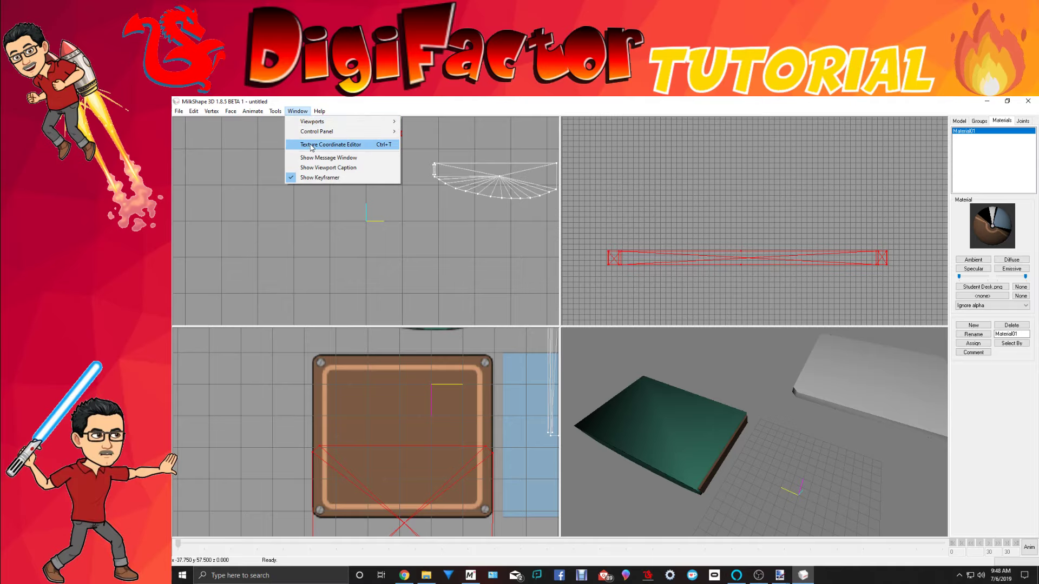
left_click(312, 146)
left_click_drag(670, 205, 665, 173)
left_click(978, 121)
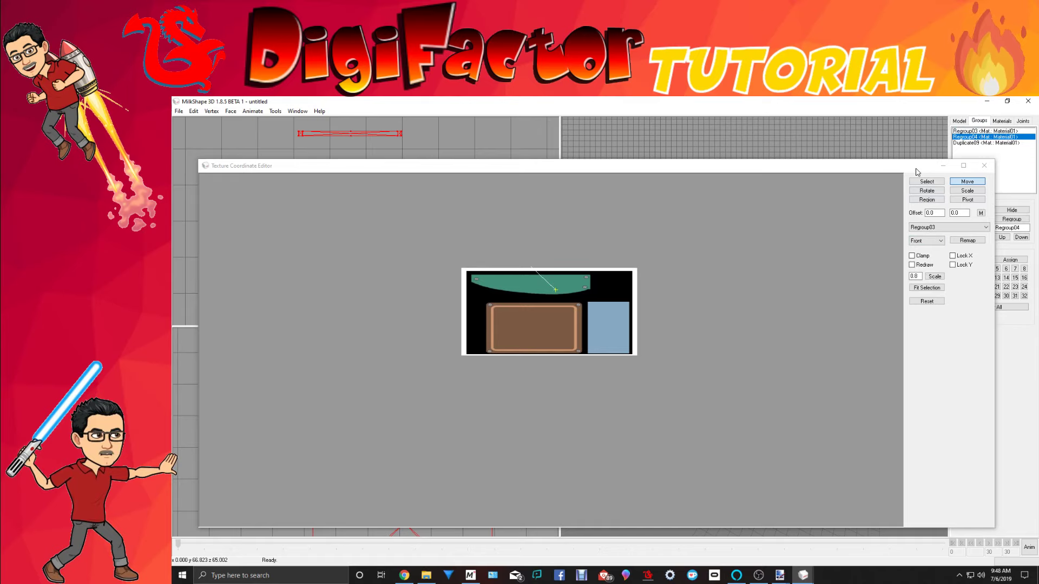
left_click_drag(919, 168, 654, 331)
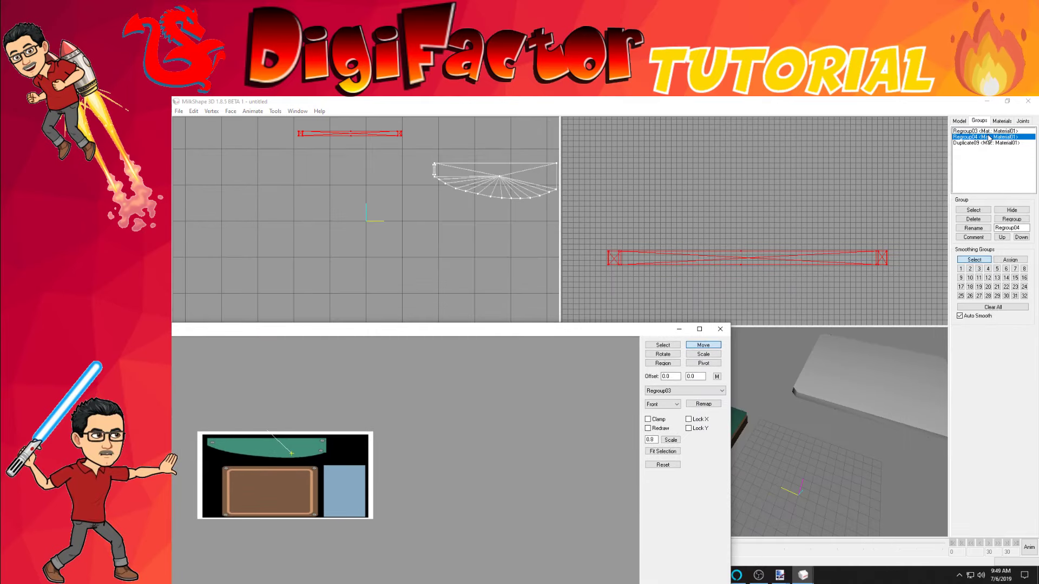
double_click(988, 137)
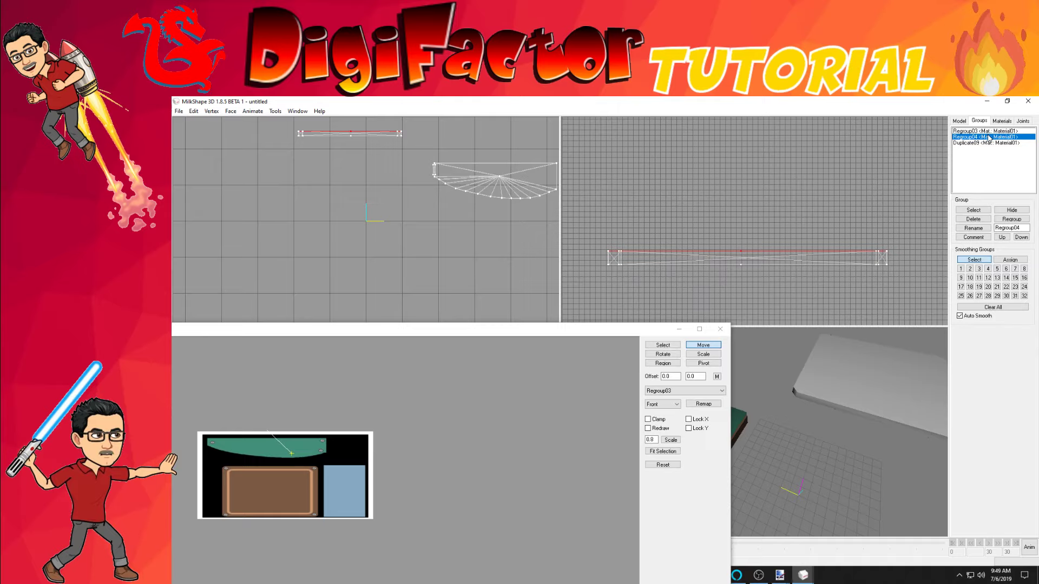
left_click(542, 336)
left_click_drag(607, 335, 777, 181)
Step: Remap the texture coordinates of Duplicate09 using the Top projection
left_click(864, 239)
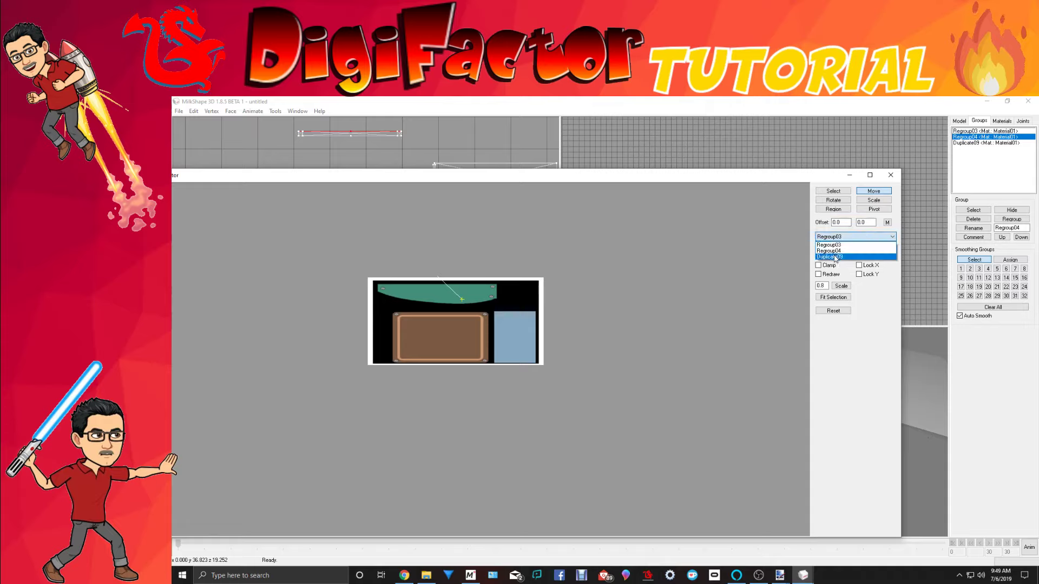
left_click(835, 259)
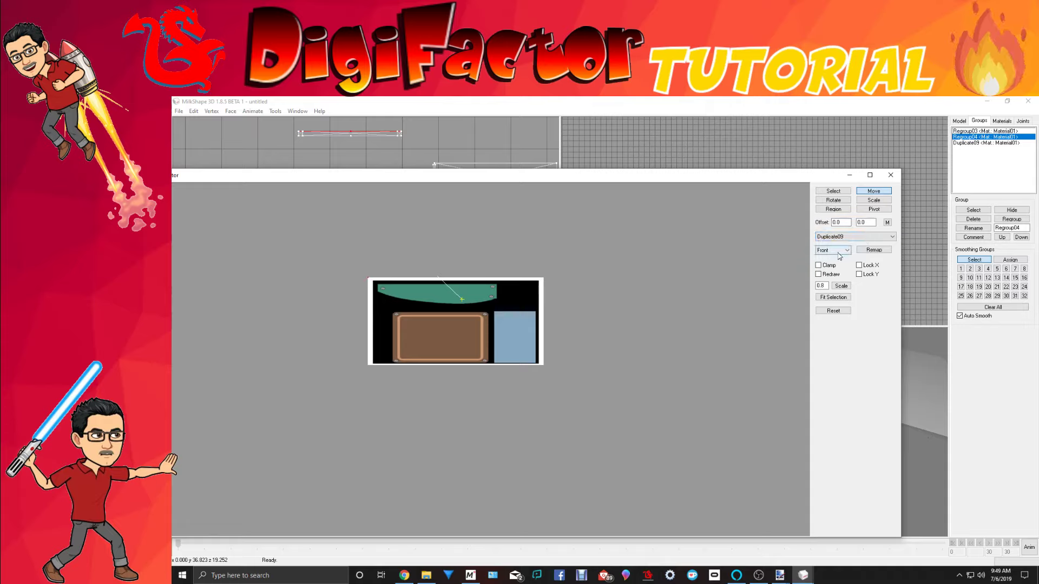
left_click(843, 251)
left_click(821, 282)
left_click(881, 253)
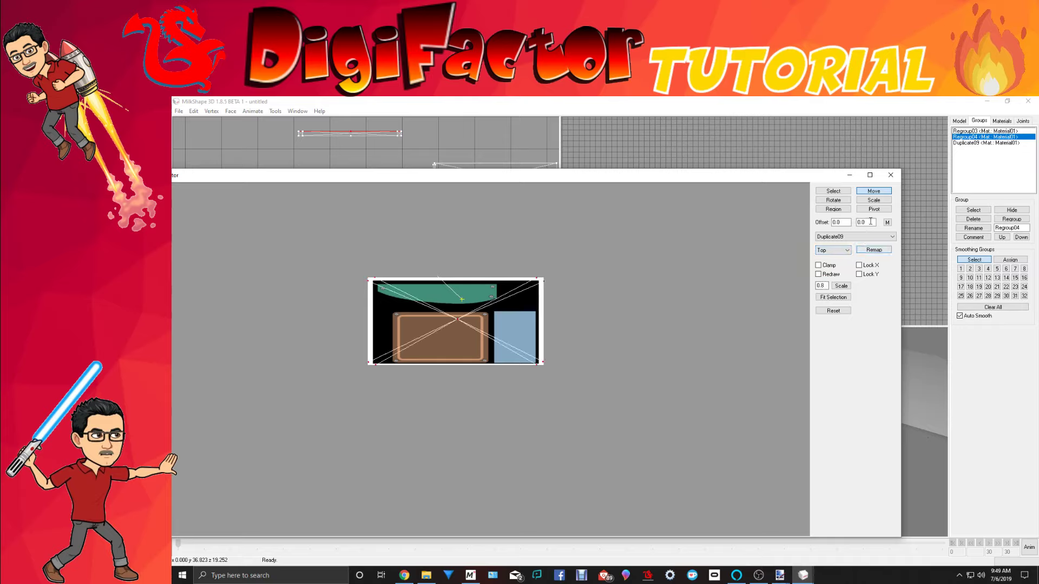
Step: Scale the texture coordinates of Duplicate09 down and move them to fit over the brown tabletop area of the texture
left_click(874, 200)
left_click_drag(580, 310, 457, 287)
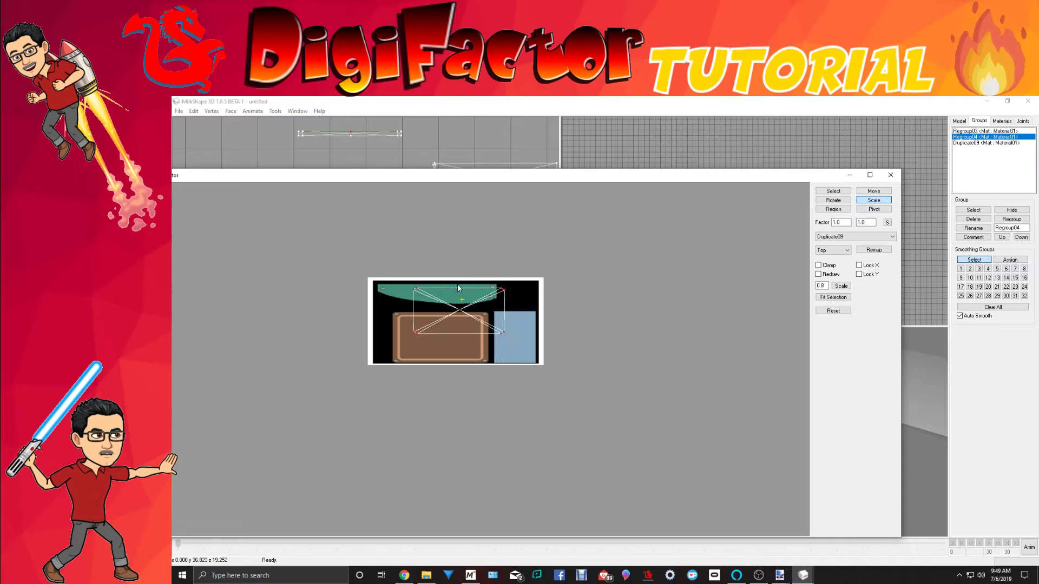
left_click(873, 191)
left_click_drag(640, 265, 622, 292)
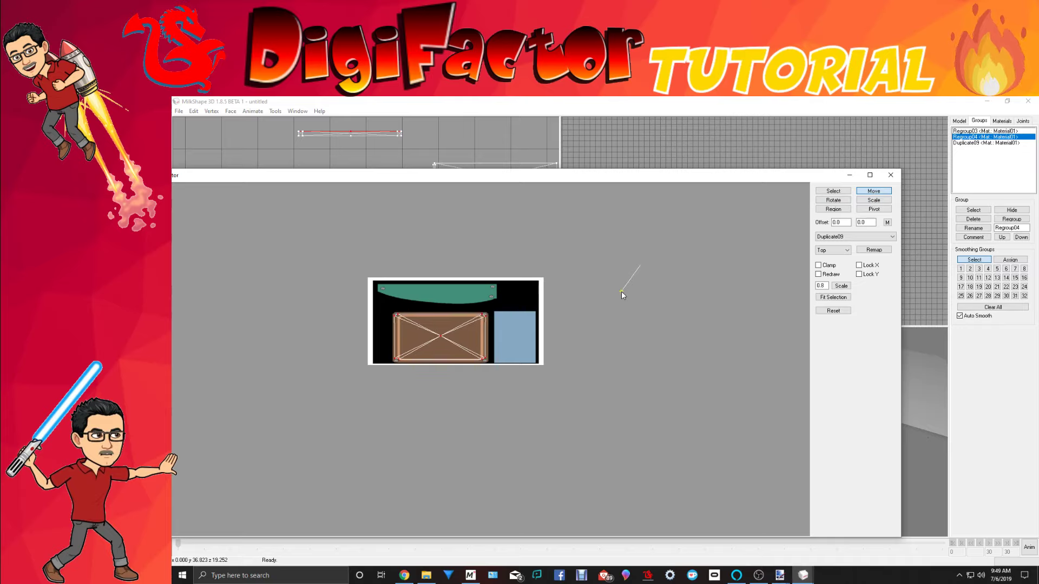
left_click(874, 201)
left_click_drag(437, 314, 444, 318)
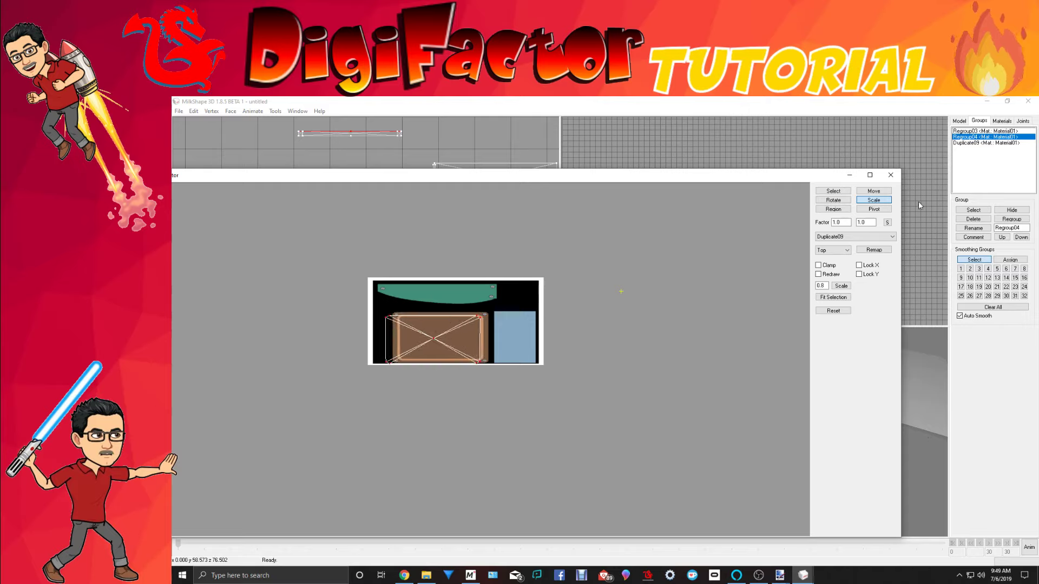
left_click(874, 191)
left_click_drag(545, 358, 553, 357)
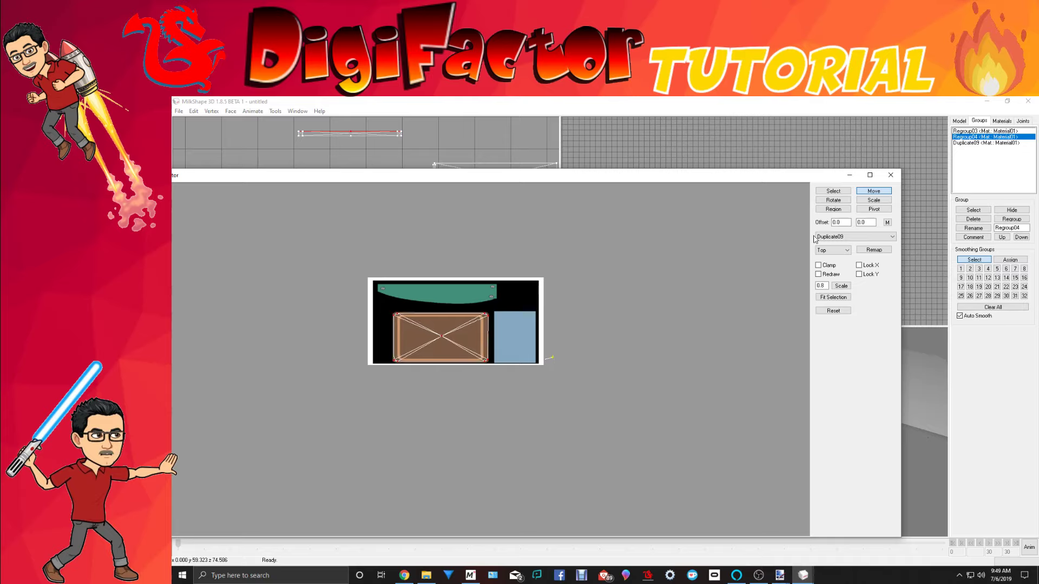
Step: Nudge the upper-right, lower-right and lower-left texture vertices of Duplicate09 individually to match the corners of the brown tabletop area
left_click(839, 193)
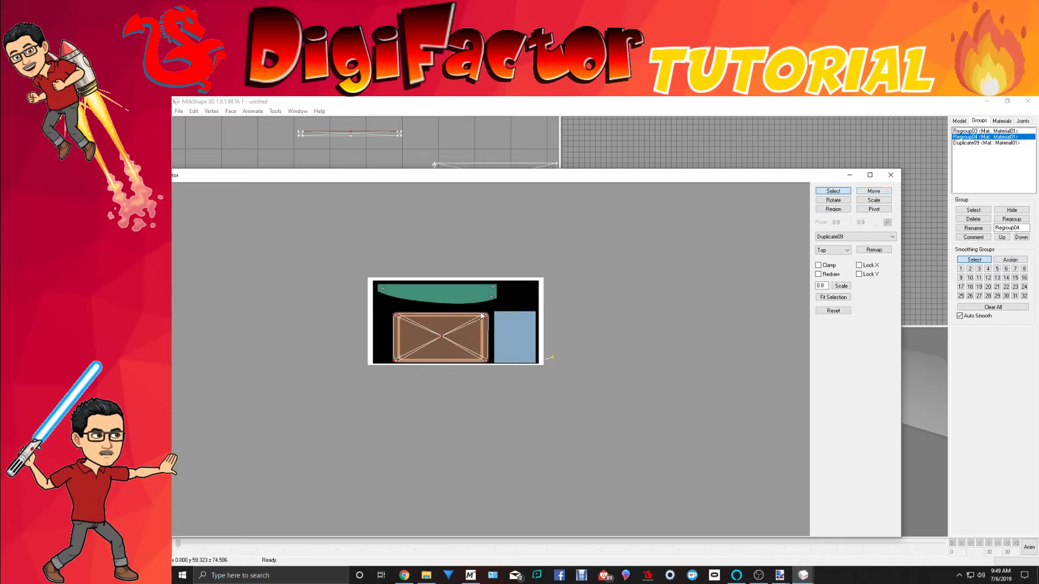
left_click_drag(476, 310, 489, 321)
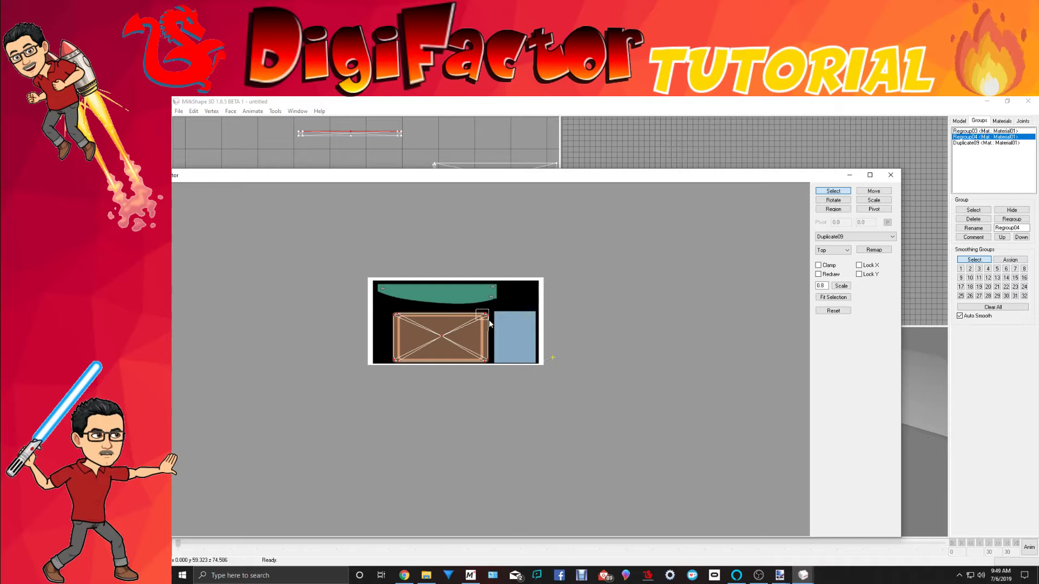
left_click(874, 191)
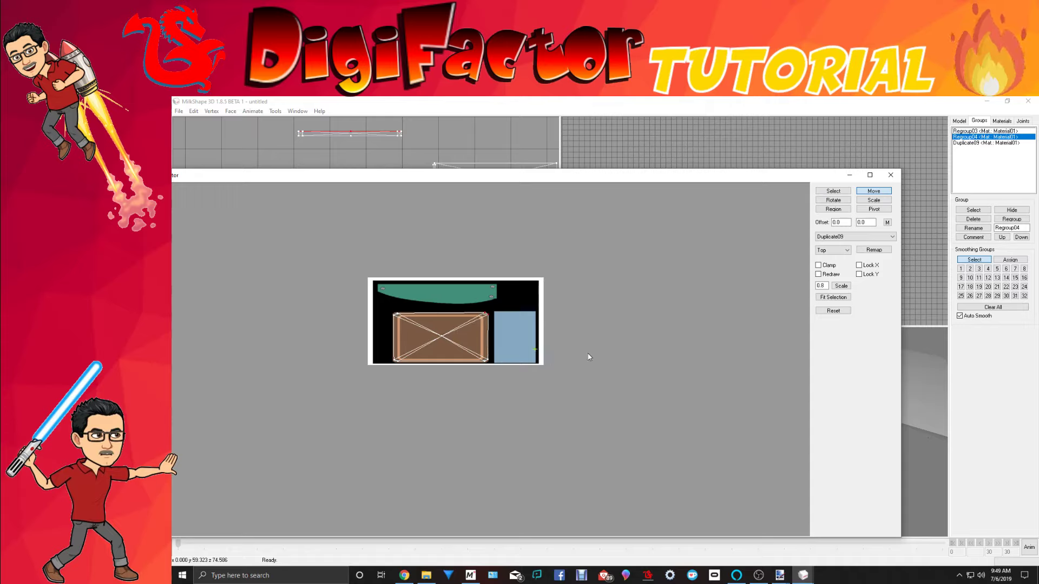
left_click(844, 193)
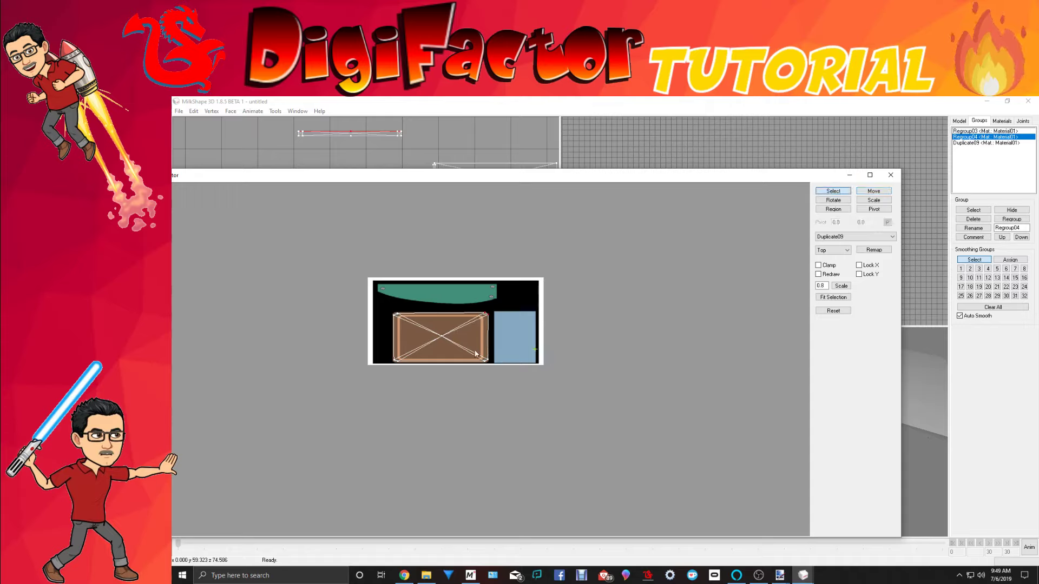
left_click_drag(475, 350, 489, 364)
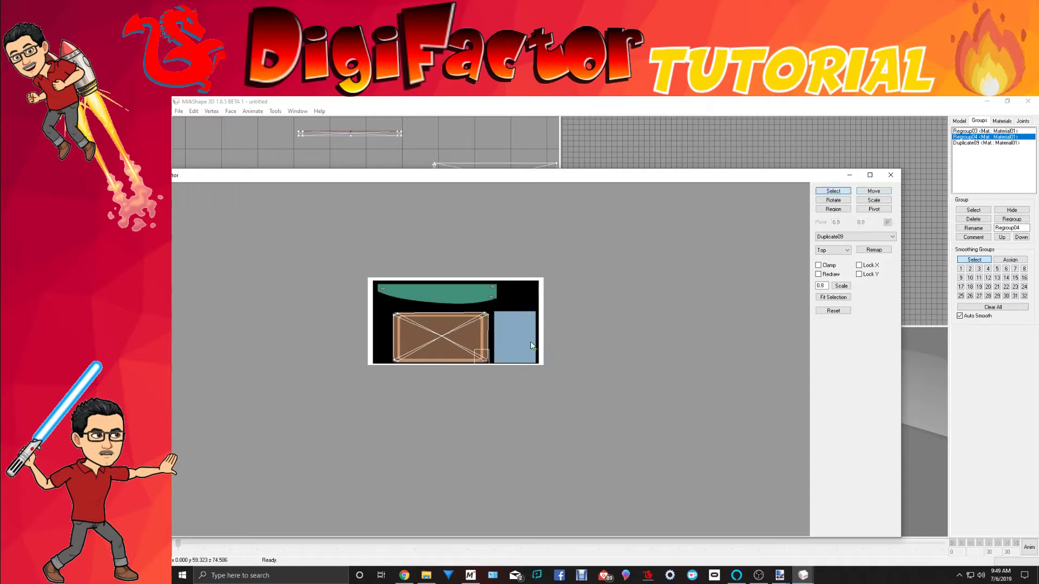
left_click(859, 191)
left_click_drag(511, 369, 512, 371)
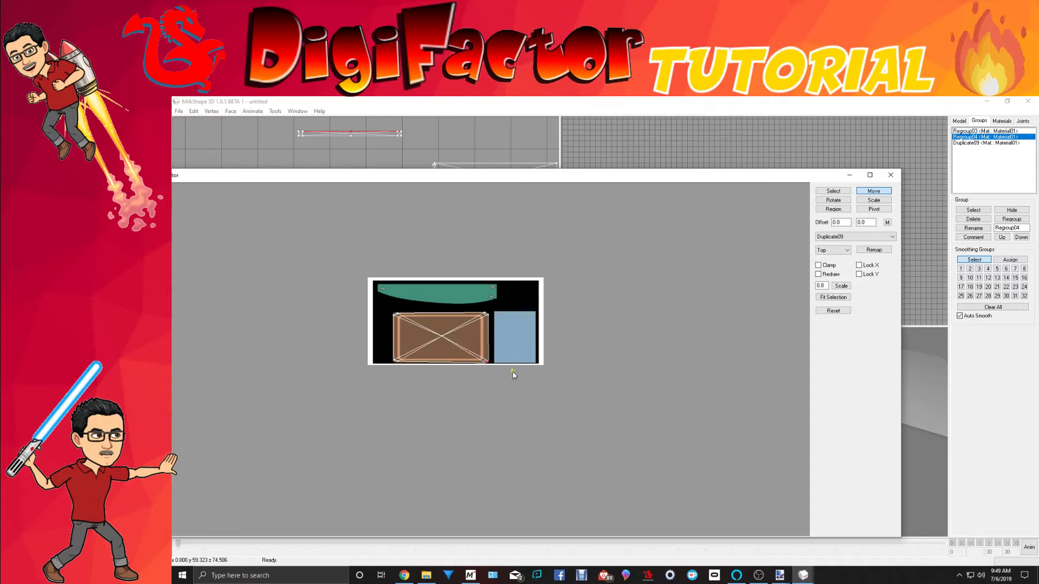
left_click(834, 192)
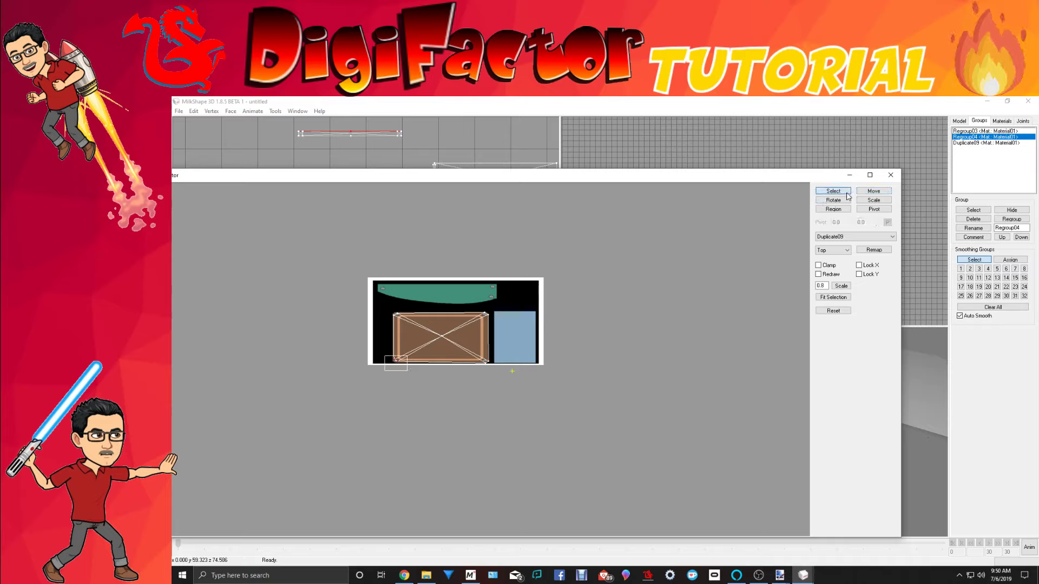
left_click(873, 191)
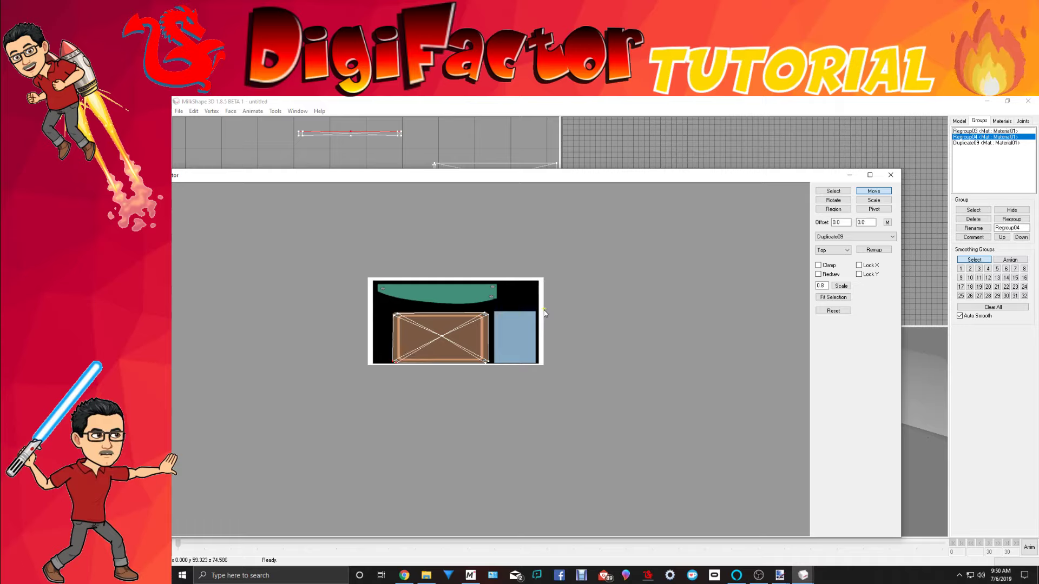
left_click(832, 192)
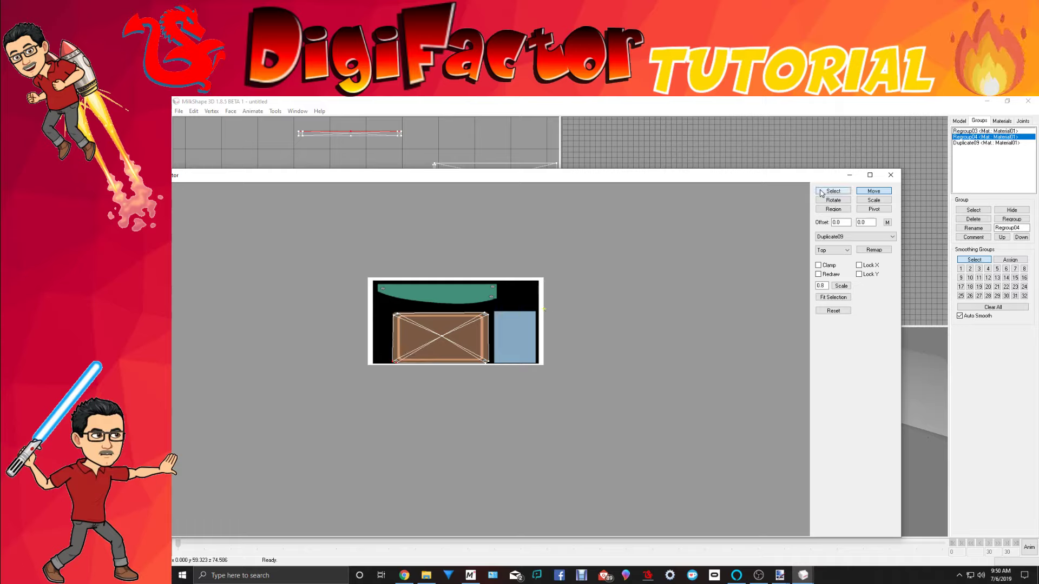
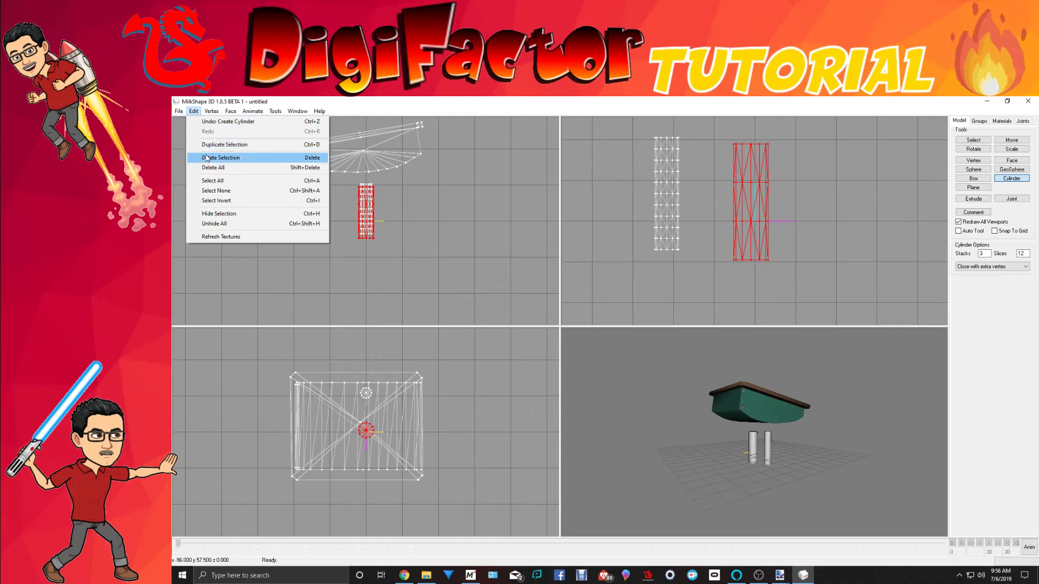
Step: Delete the selected thicker cylinder, keeping only the thin one below the desk
left_click(207, 158)
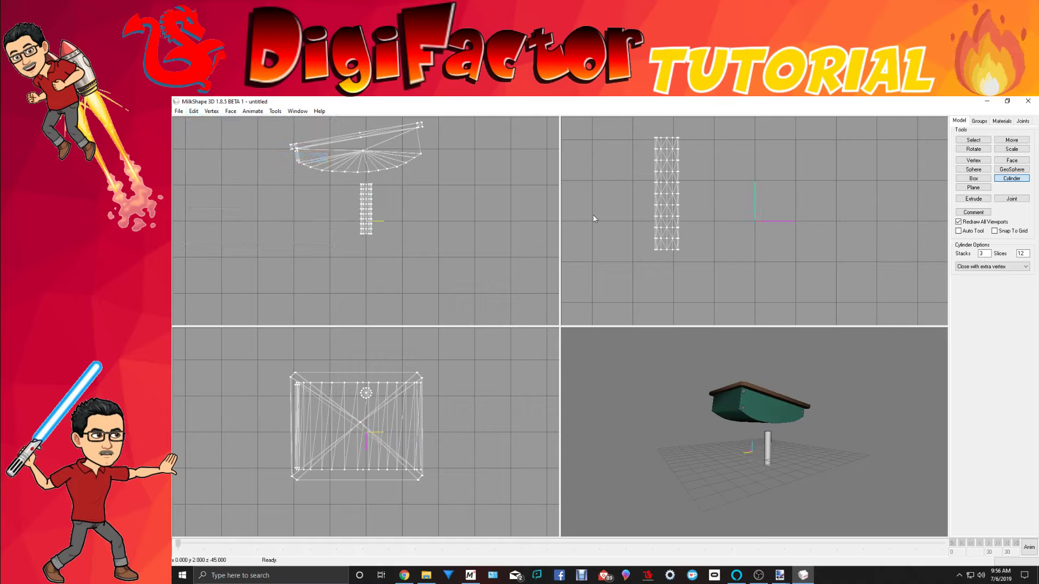
left_click_drag(793, 456, 747, 456)
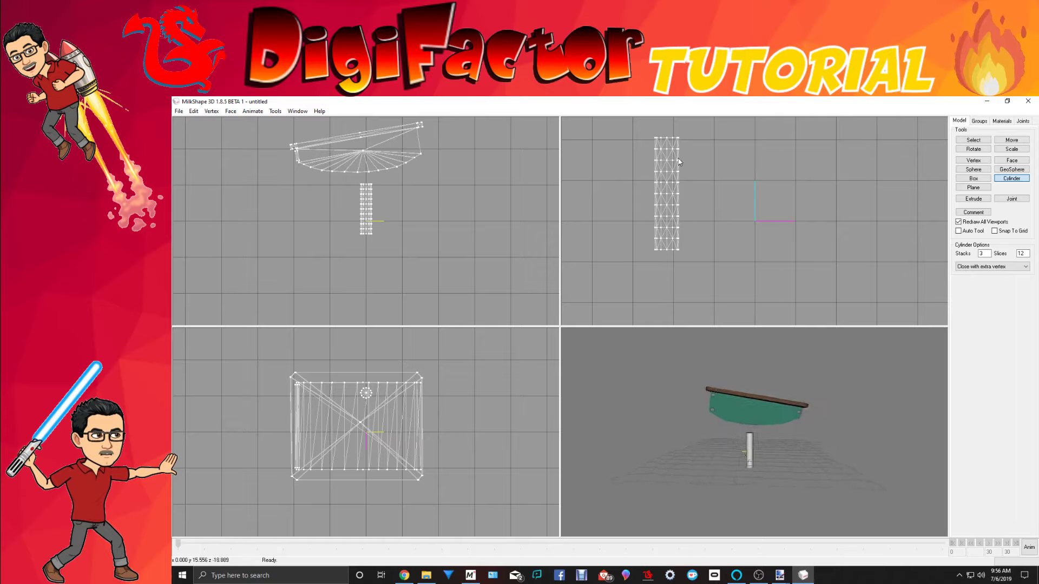
mouse_move(773, 404)
left_mouse_down()
mouse_move(792, 402)
mouse_move(779, 405)
mouse_move(778, 392)
left_mouse_up()
left_click_drag(773, 278, 776, 306, "ctrl")
left_click_drag(733, 226, 739, 256, "ctrl")
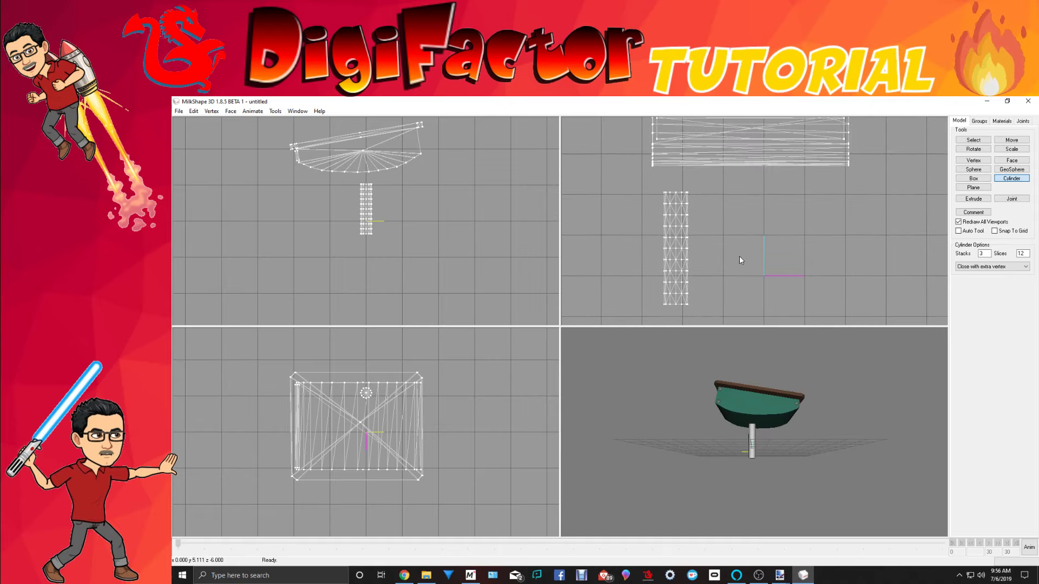
Step: Select Cylinder01 and move it up into the underside of the desk, near its back corner, as a leg
left_click(977, 121)
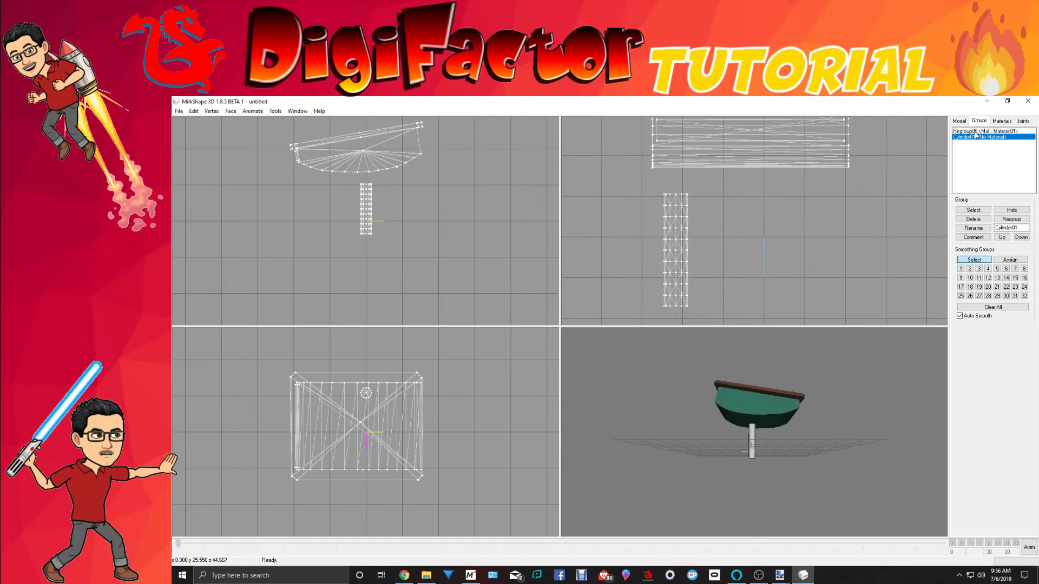
double_click(976, 137)
left_click(965, 122)
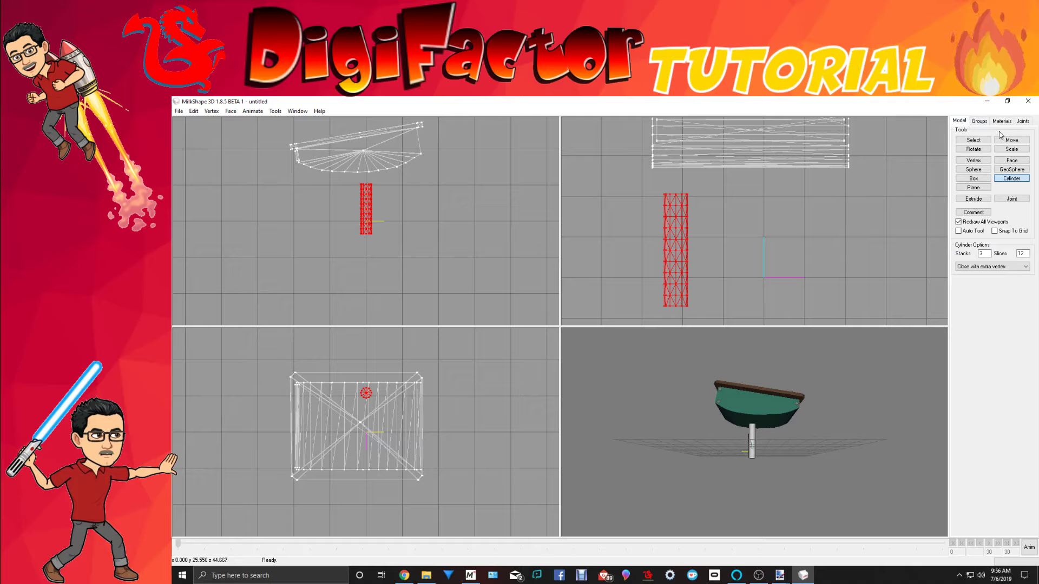
left_click(1011, 140)
left_click_drag(730, 259, 722, 226)
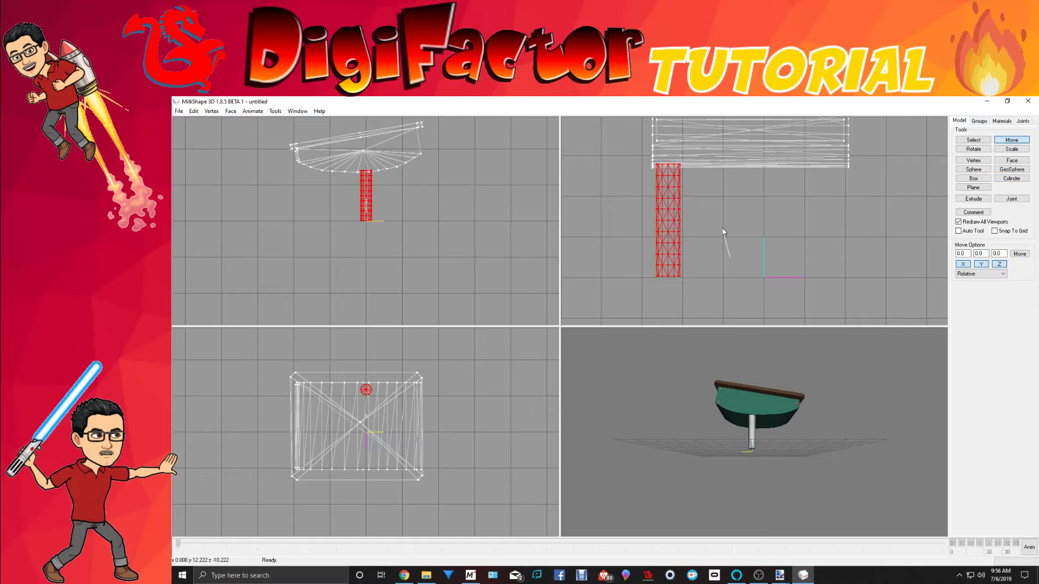
left_click_drag(409, 231, 445, 225)
left_click_drag(869, 468, 807, 460)
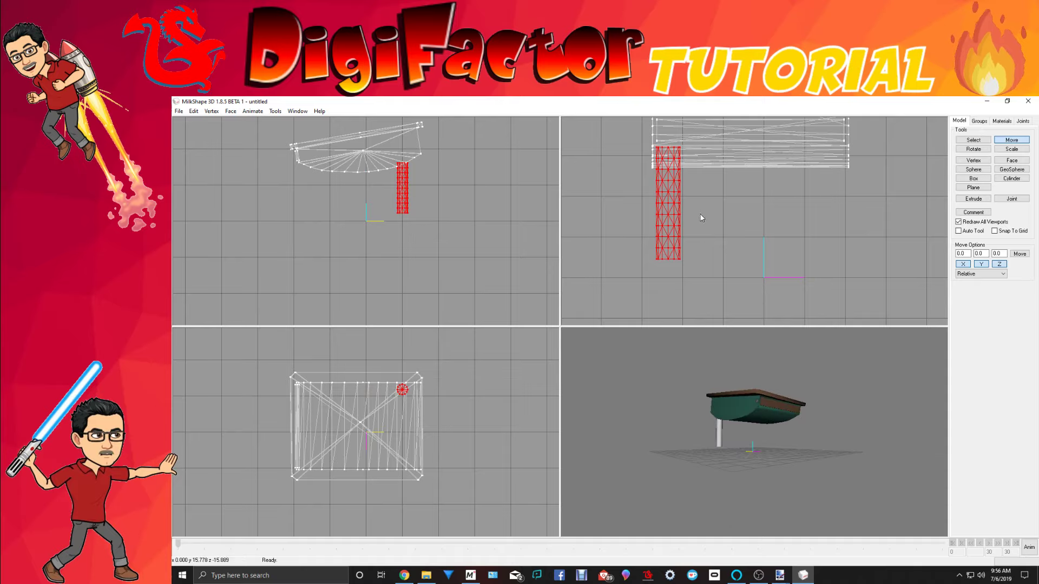
Step: Select the vertices of the leg's lower part and rotate them so that it slants outward, reconnecting it to the vertical top
left_click(973, 140)
left_click_drag(641, 185, 700, 265)
left_click(973, 149)
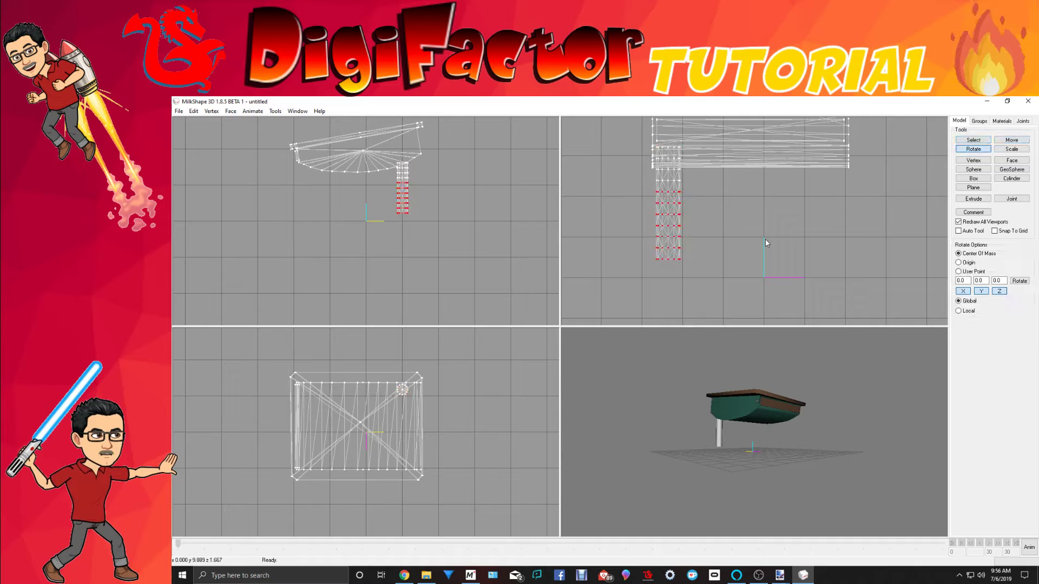
left_click_drag(745, 245, 677, 245)
left_click(1016, 140)
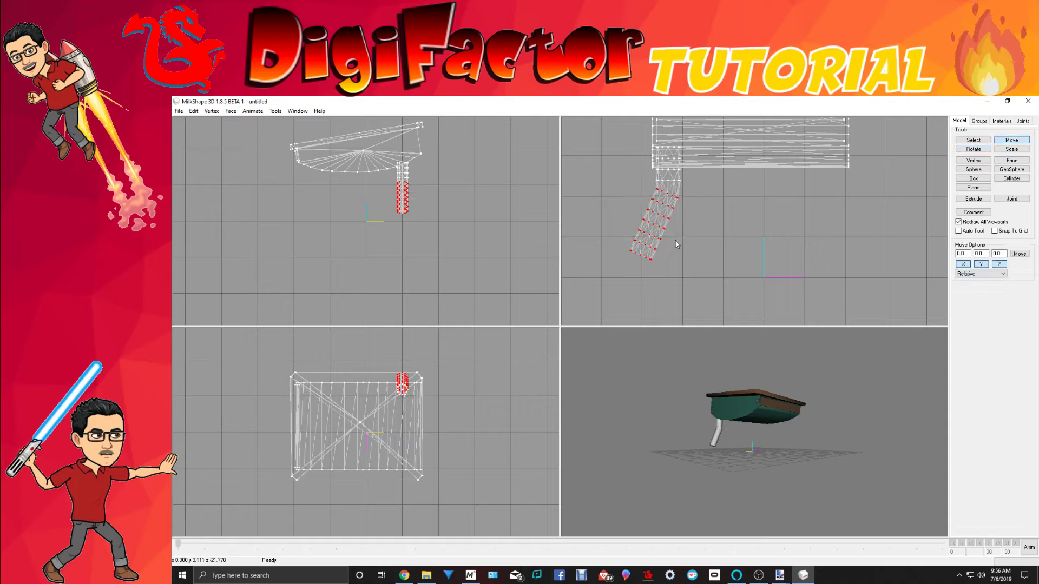
Step: Select the vertices at the leg's lower end, rotate them back to vertical and move them slightly inward and down
left_click(973, 139)
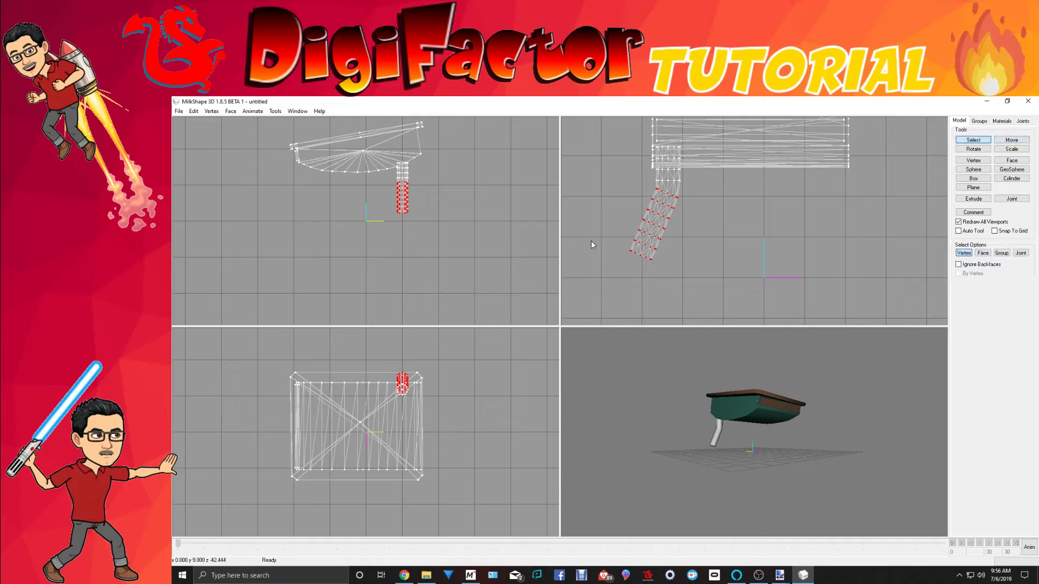
left_click_drag(615, 217, 658, 272)
left_click(974, 149)
left_click_drag(680, 276, 688, 275)
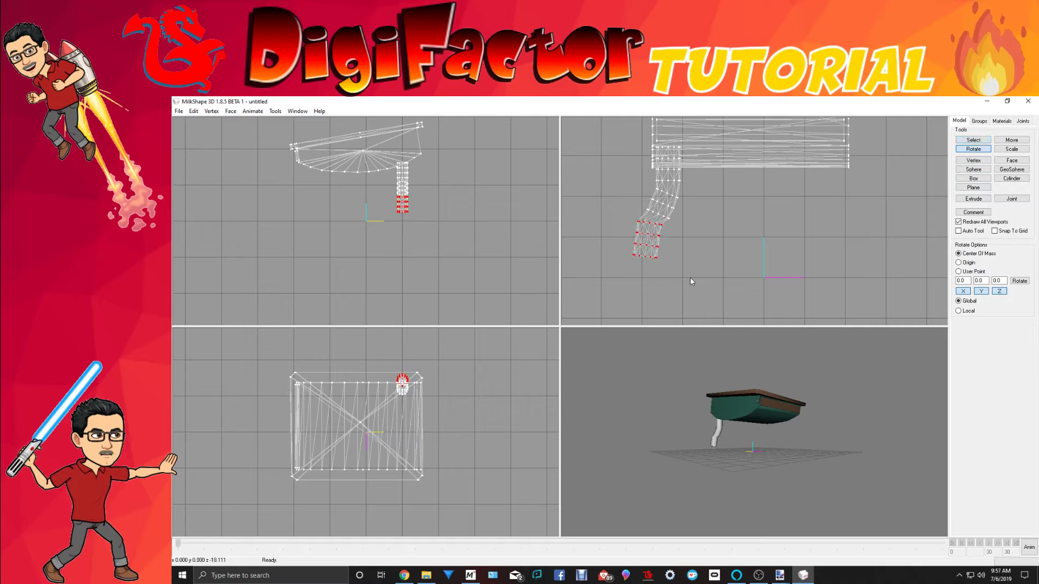
left_click_drag(691, 280, 691, 280)
left_click(1010, 140)
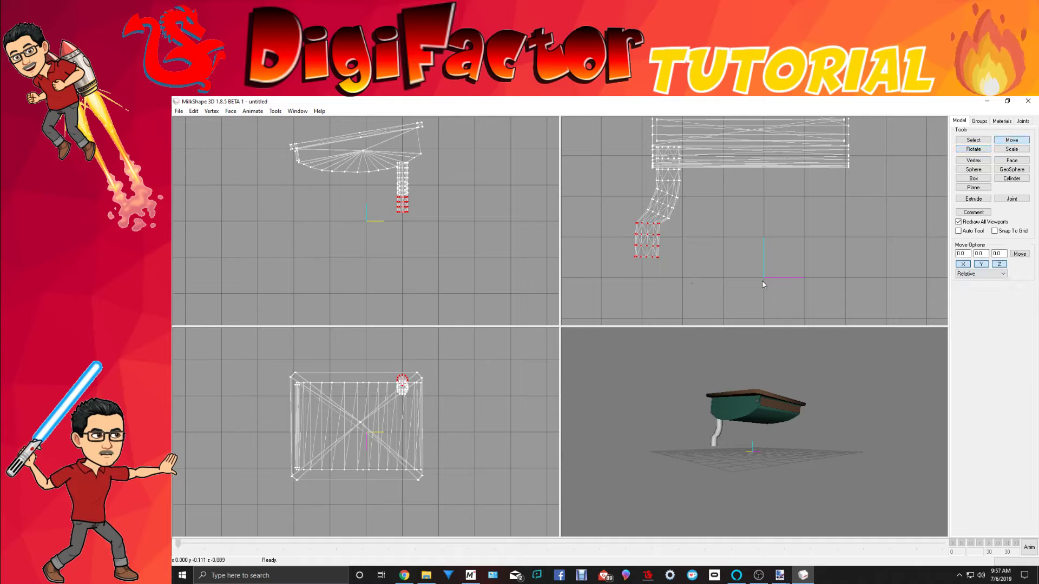
left_click_drag(762, 280, 769, 284)
left_click_drag(773, 346, 894, 432)
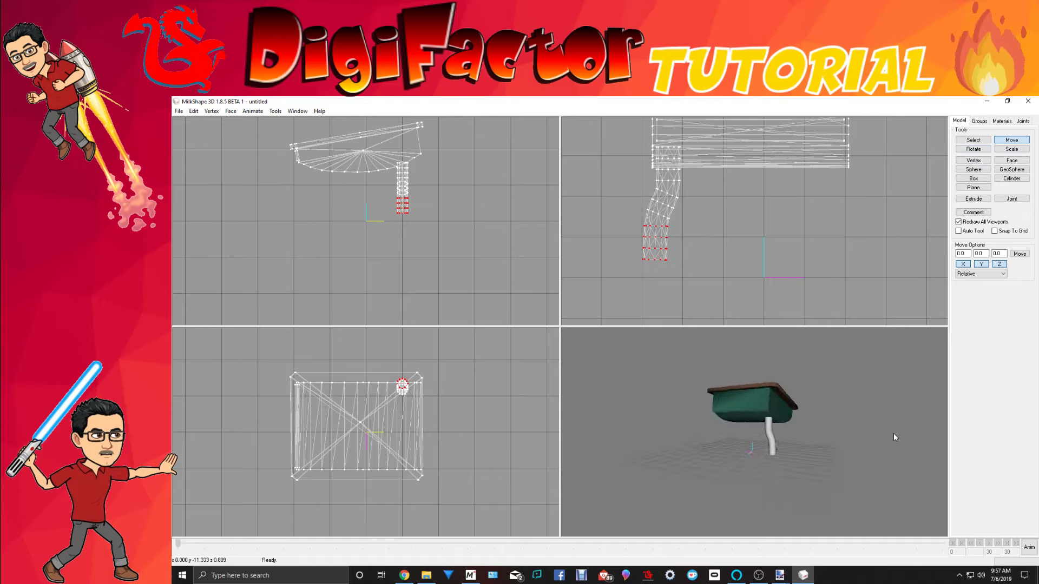
Step: Select the leg's bottommost vertices, move them down to about ground level and rotate them flat
left_click(972, 140)
mouse_move(637, 252)
left_mouse_down()
mouse_move(671, 267)
mouse_move(626, 252)
mouse_move(625, 264)
left_mouse_up()
left_click(1010, 140)
left_click_drag(830, 432, 819, 486)
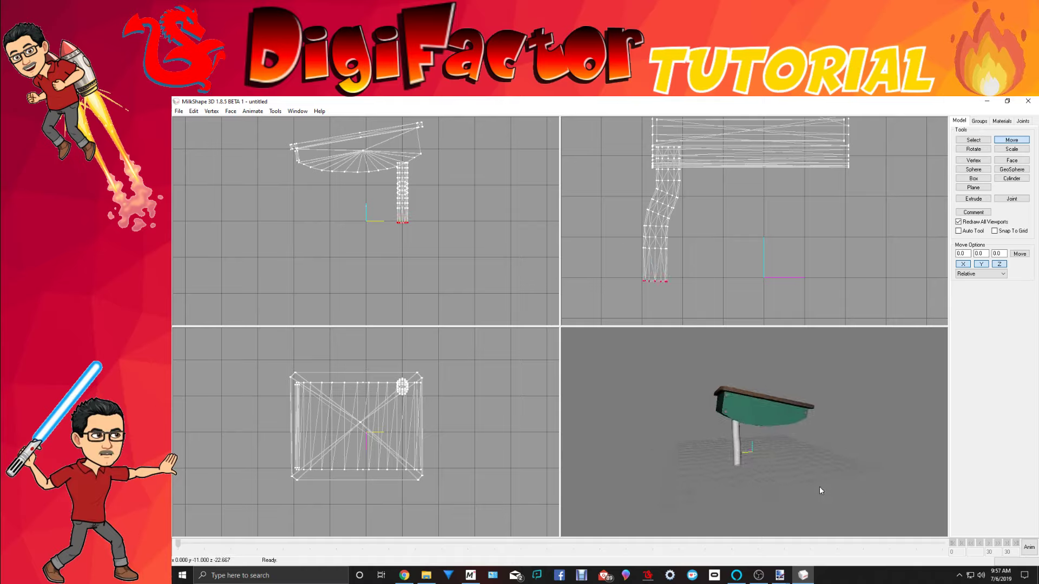
left_click(972, 149)
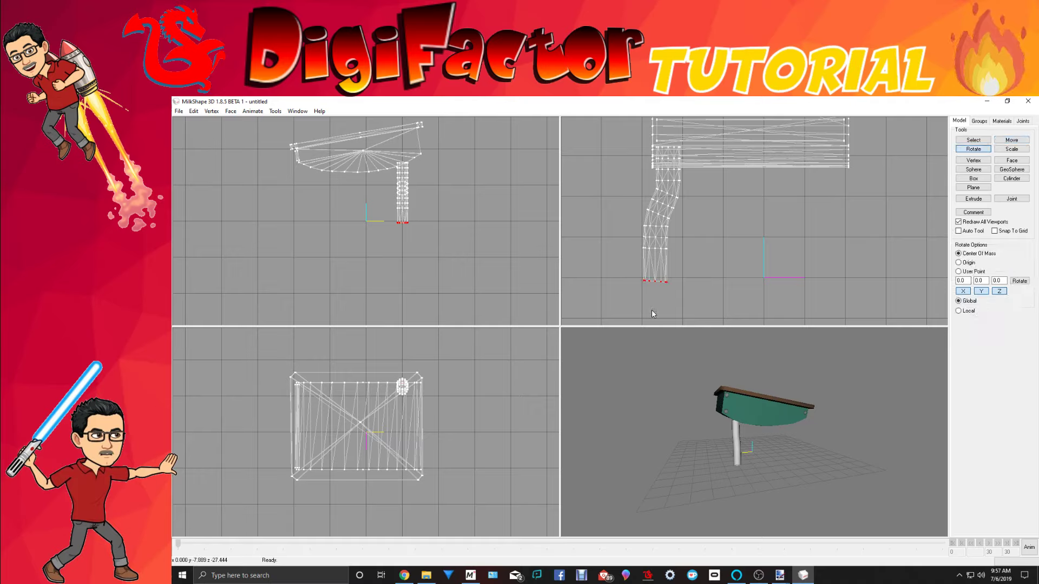
left_click_drag(768, 476, 669, 496)
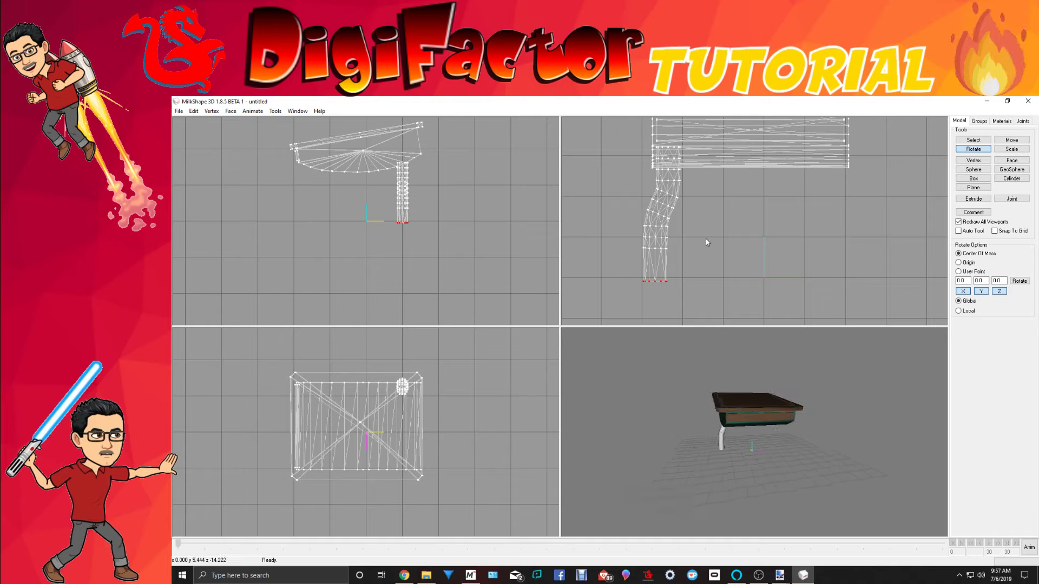
Step: Select the whole bent leg Cylinder01 and duplicate it
left_click(979, 121)
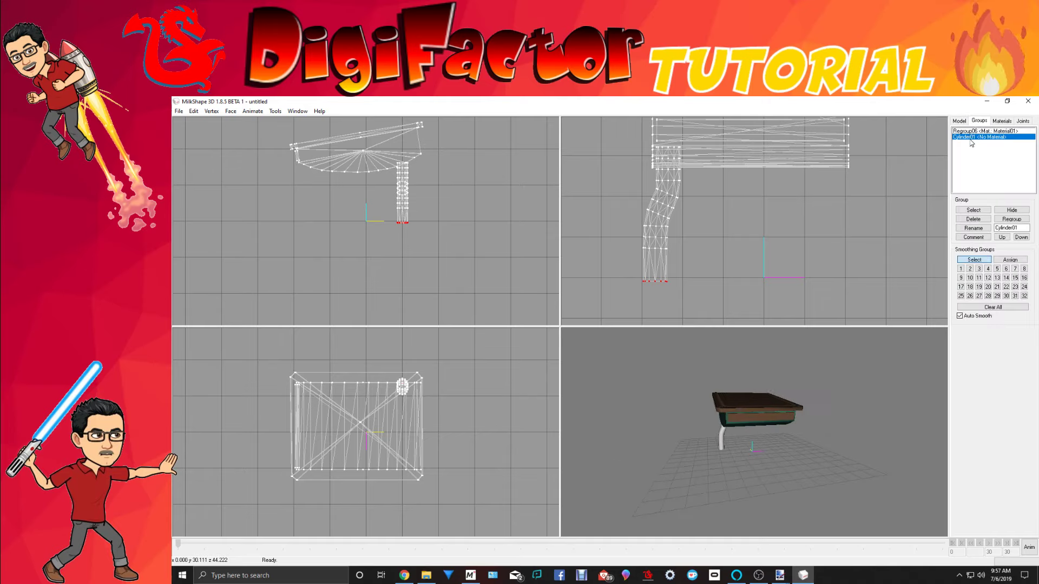
double_click(971, 138)
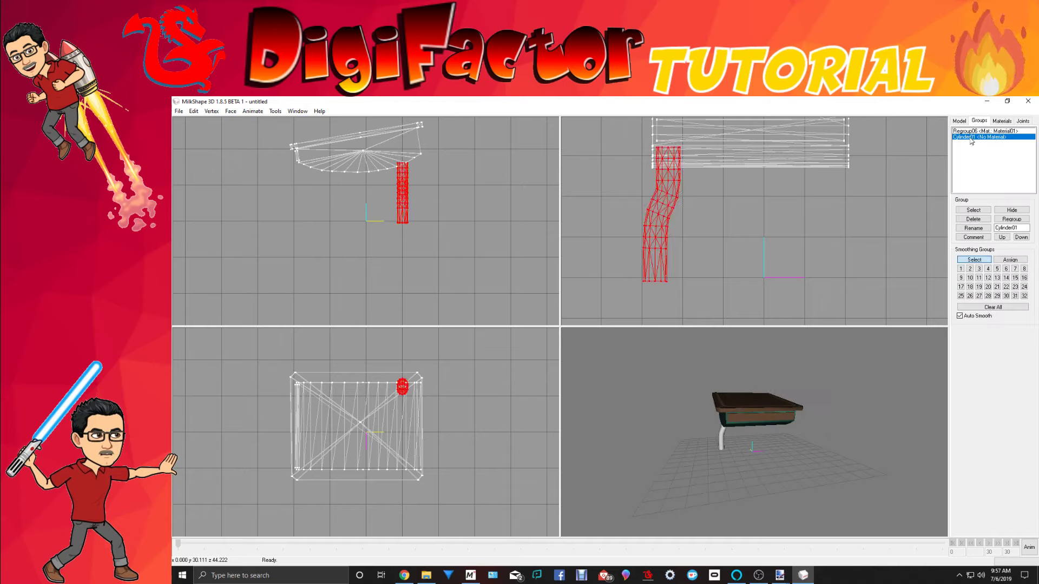
left_click(194, 112)
left_click(214, 144)
Step: Try mirroring the duplicated leg with Mirror Left <--> Right and undo the mirroring
left_click(210, 112)
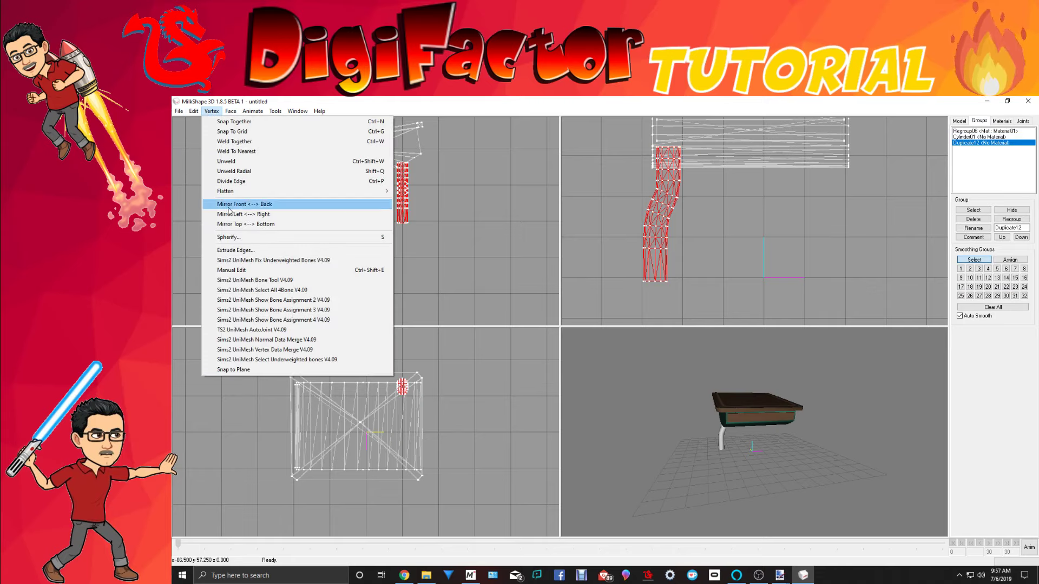
left_click(229, 216)
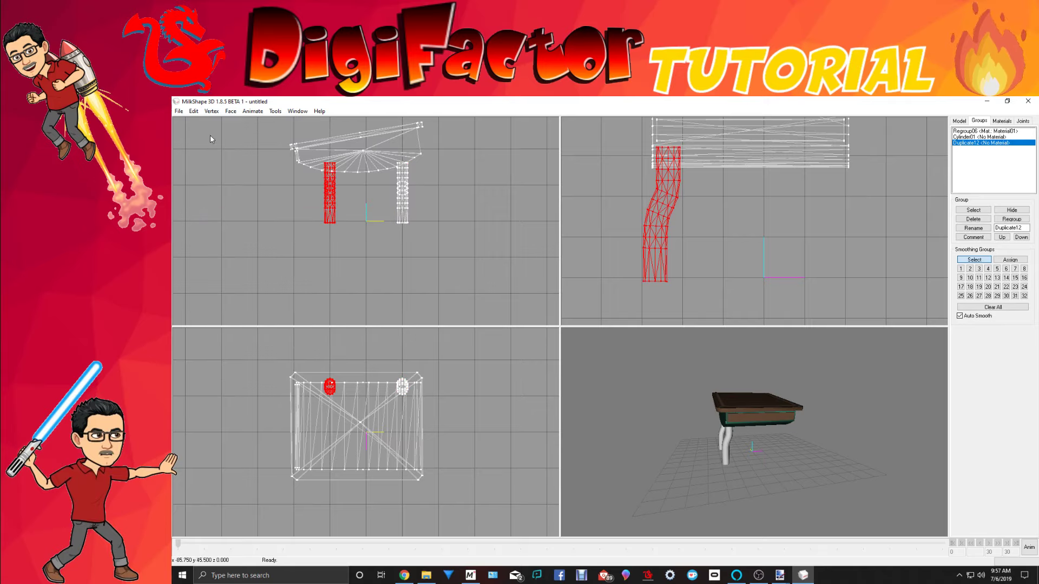
left_click(194, 112)
left_click(205, 122)
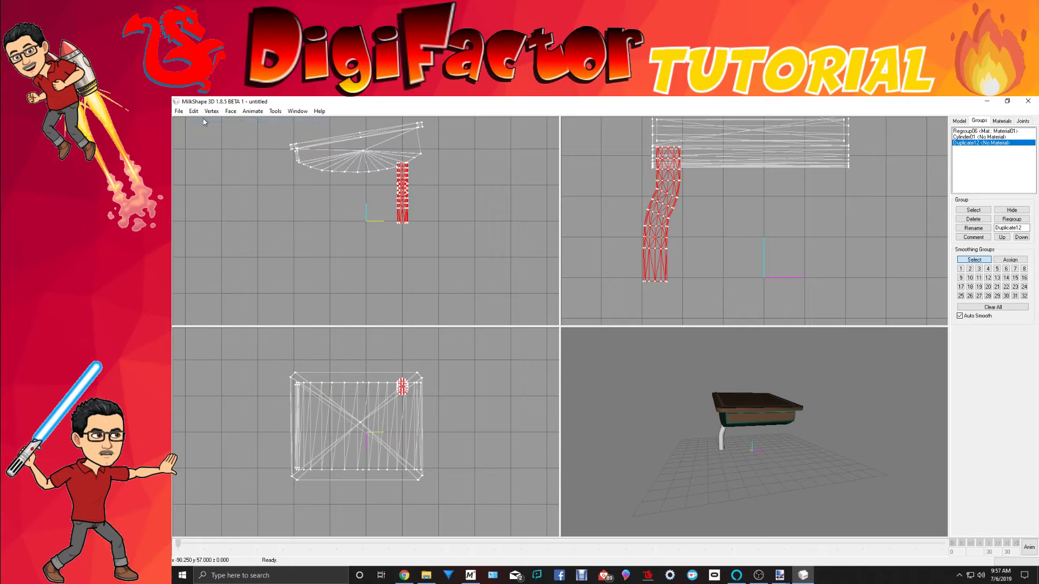
Step: Mirror the duplicated leg with Mirror Front <--> Back and move it inward under the desk's opposite side
left_click(211, 112)
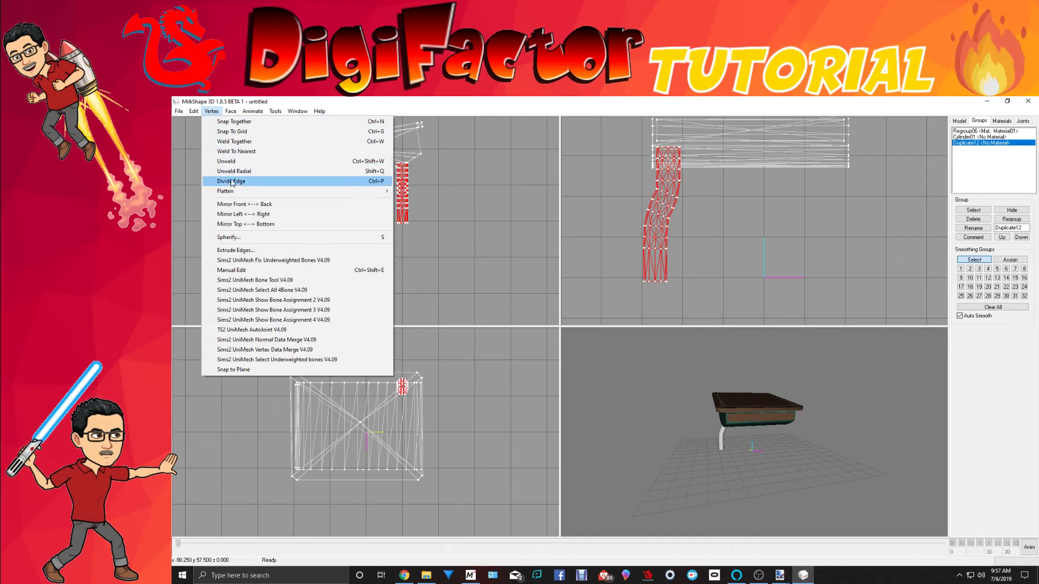
left_click(235, 206)
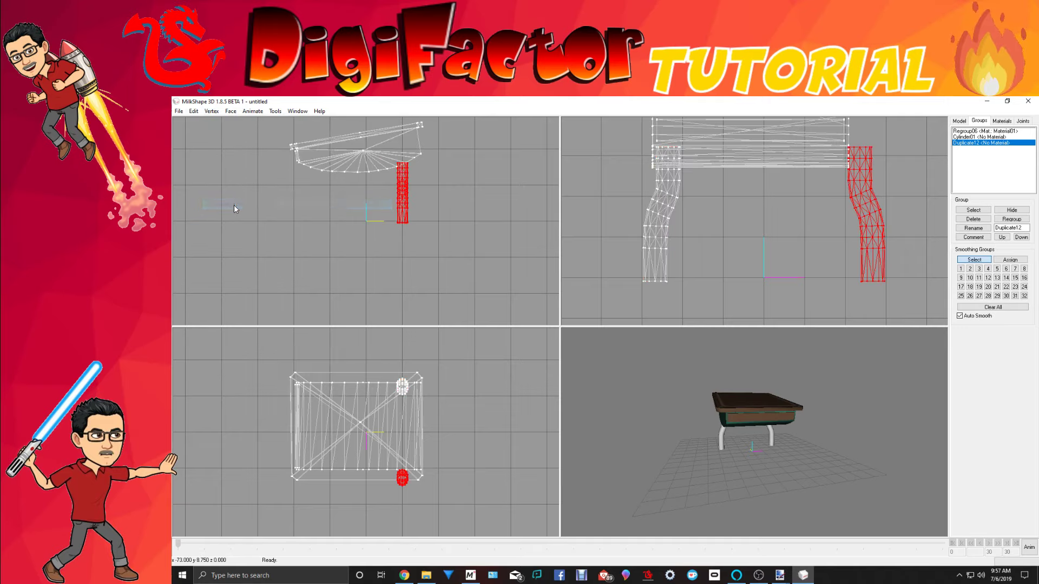
left_click(959, 121)
left_click(1012, 139)
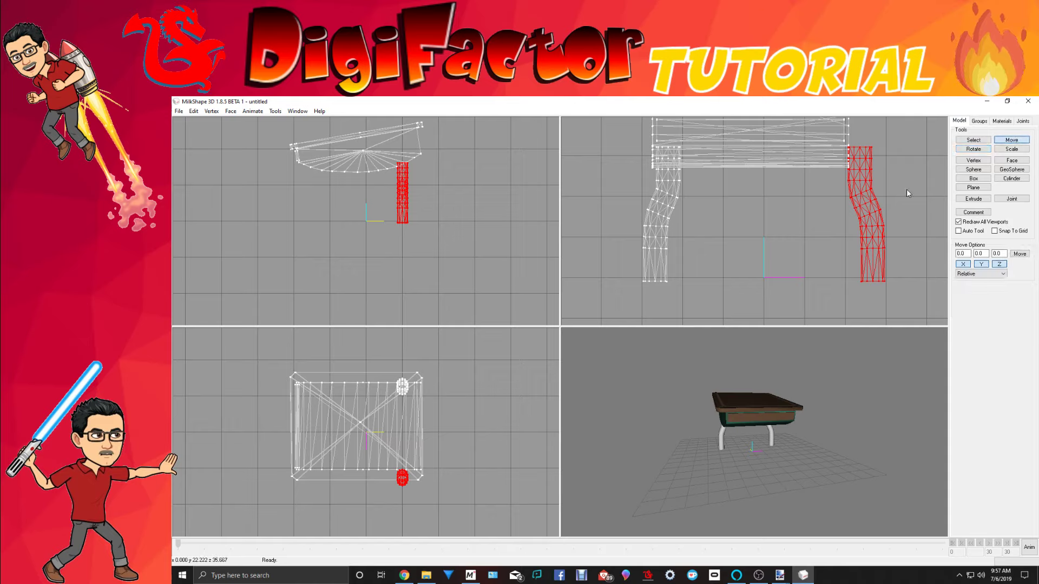
left_click_drag(899, 190, 872, 197)
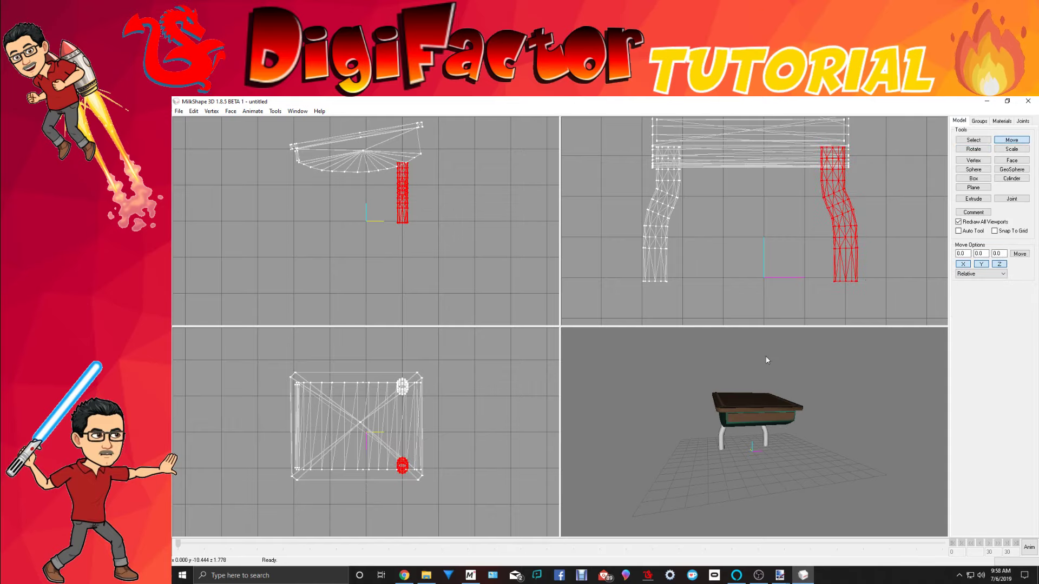
left_click_drag(768, 406, 726, 401)
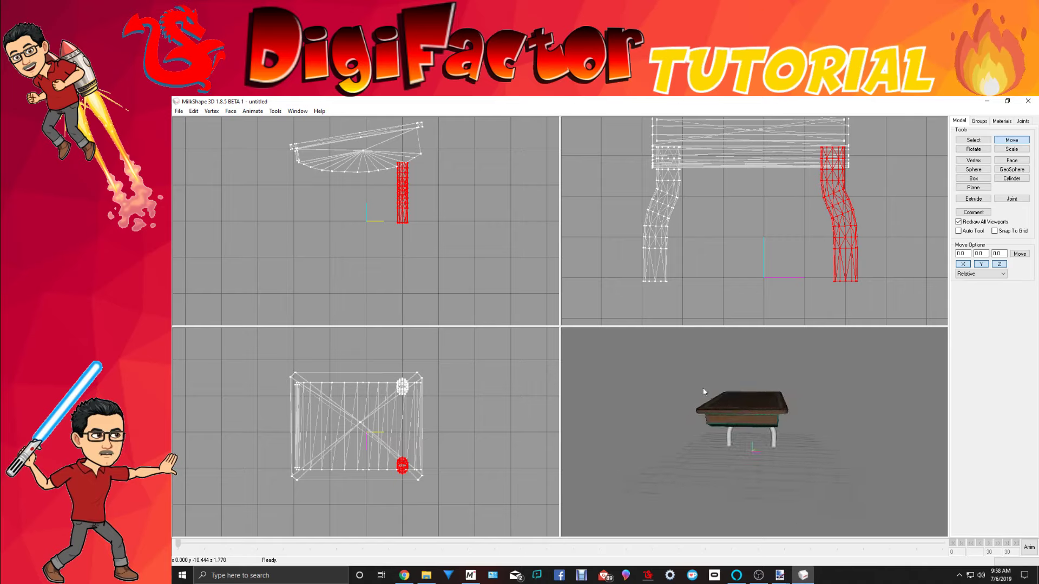
Step: Add the original leg Cylinder01 to the selection and duplicate both legs
left_click(978, 121)
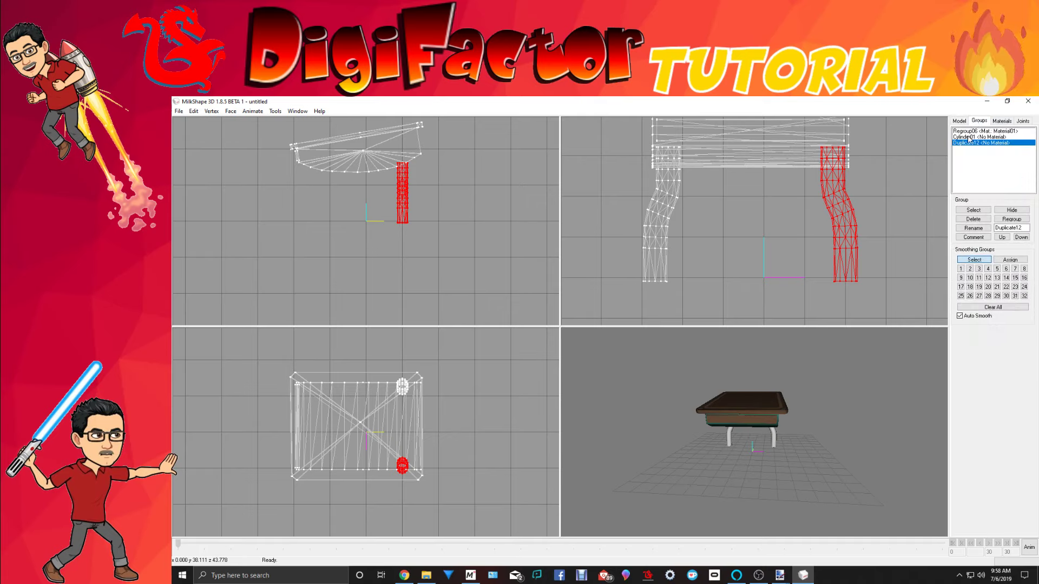
left_click(968, 137)
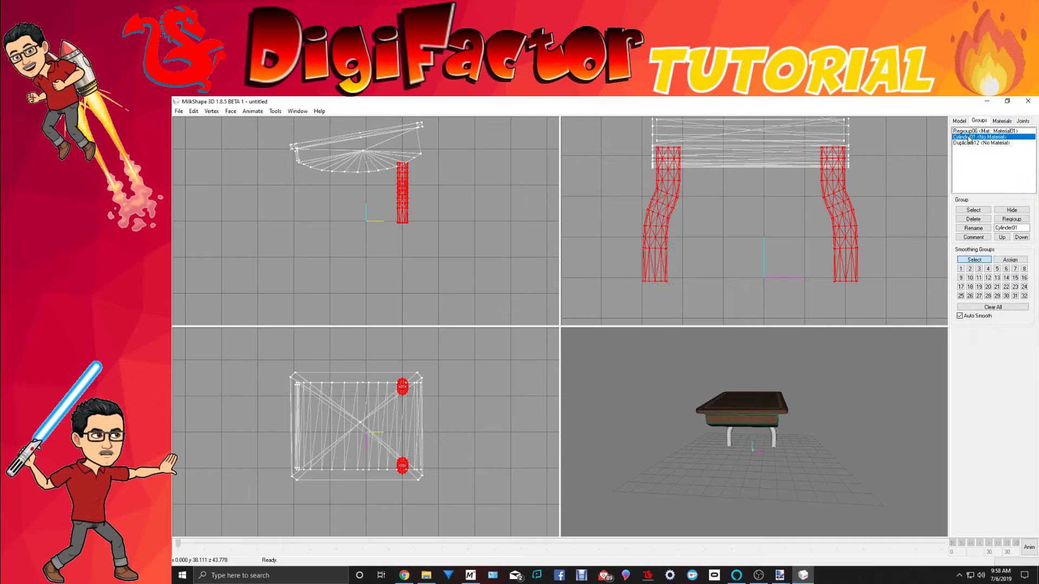
left_click(198, 112)
left_click(207, 144)
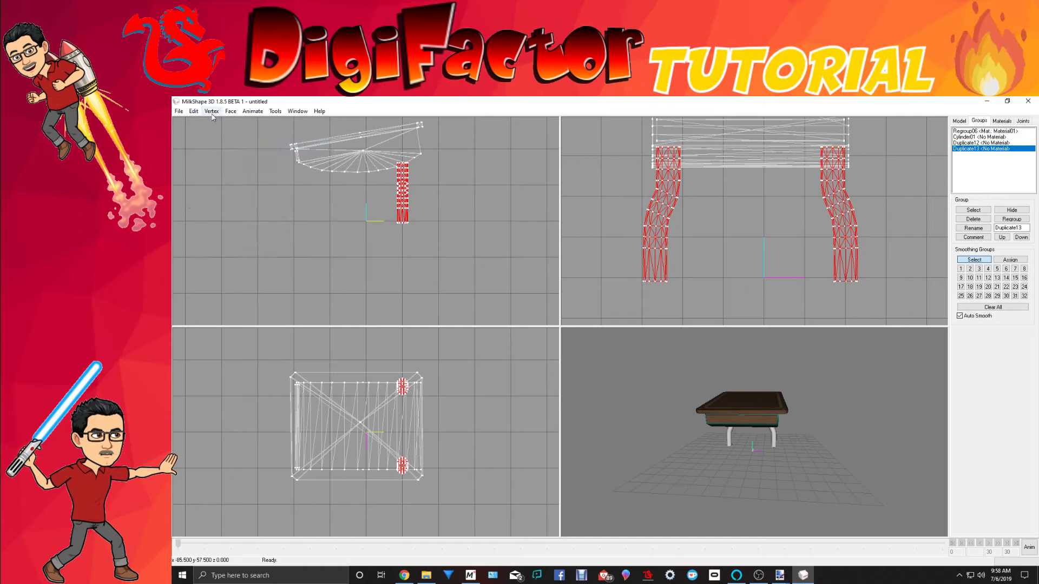
Step: Move the duplicated pair of legs under the lower end of the slanted desktop and shift it slightly down
left_click(958, 122)
left_click_drag(448, 179, 360, 186)
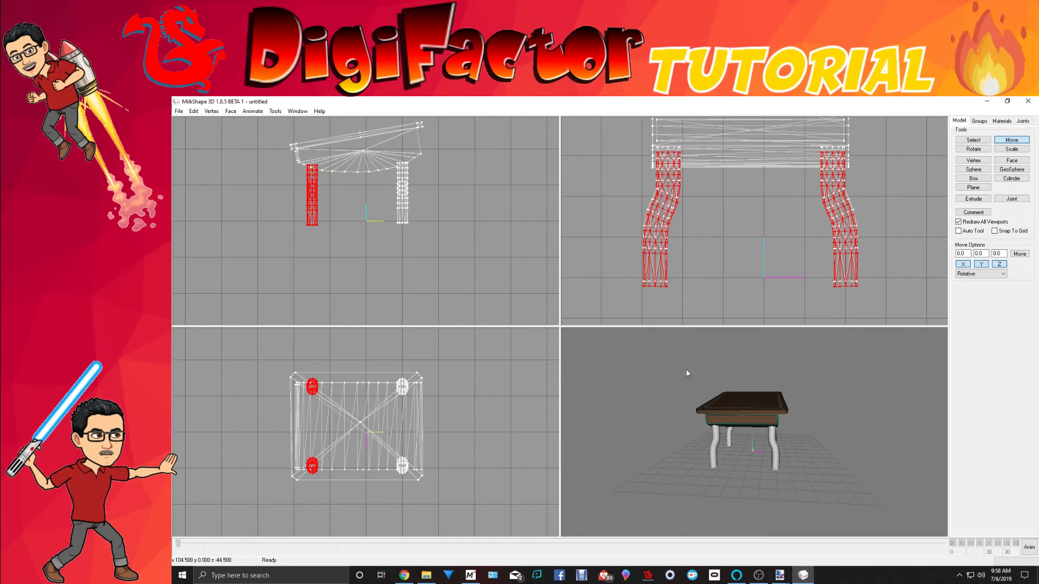
left_click_drag(686, 371, 657, 359)
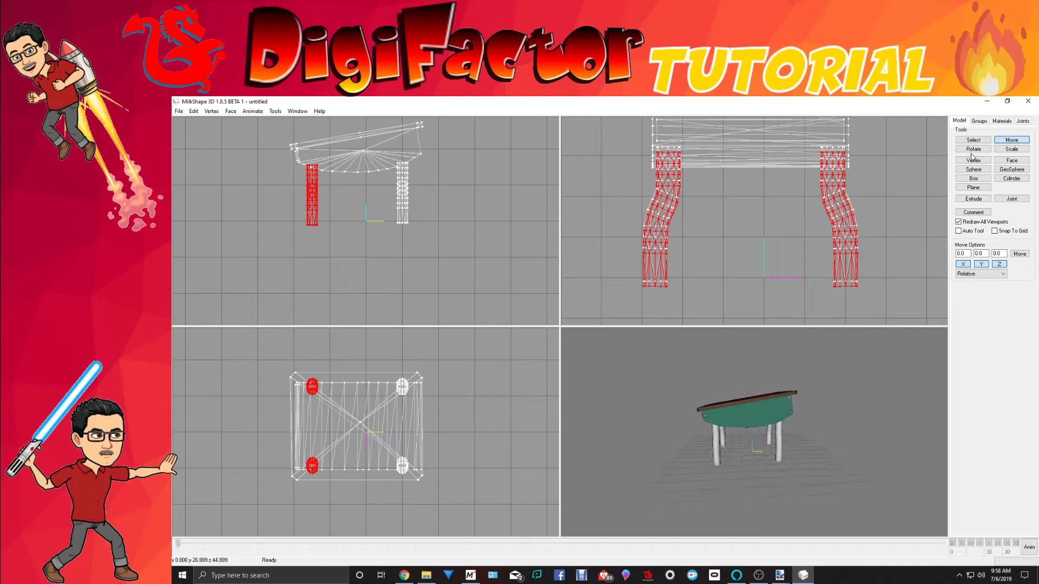
left_click_drag(818, 177, 817, 184)
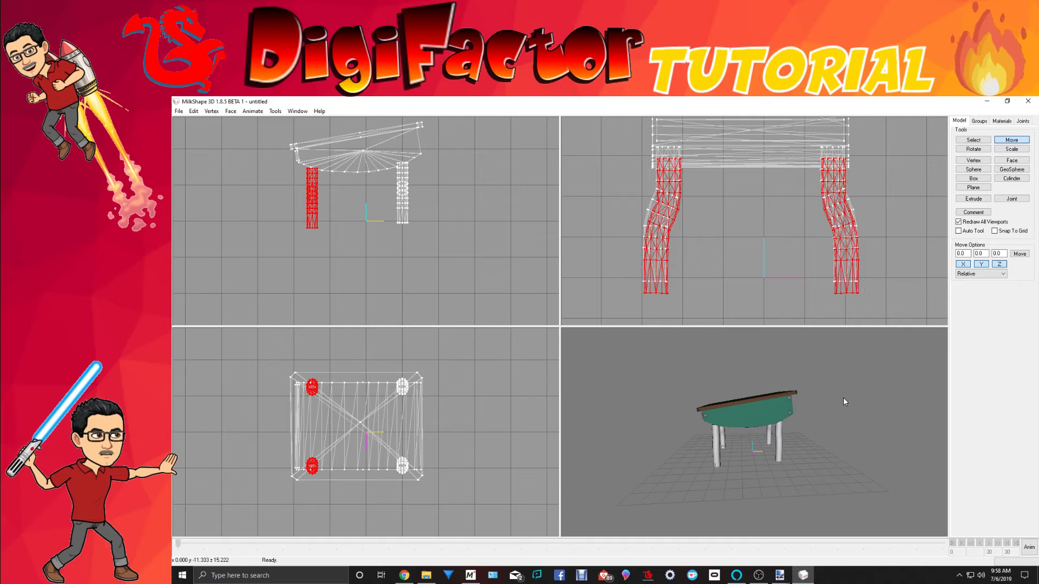
left_click_drag(842, 399, 769, 393)
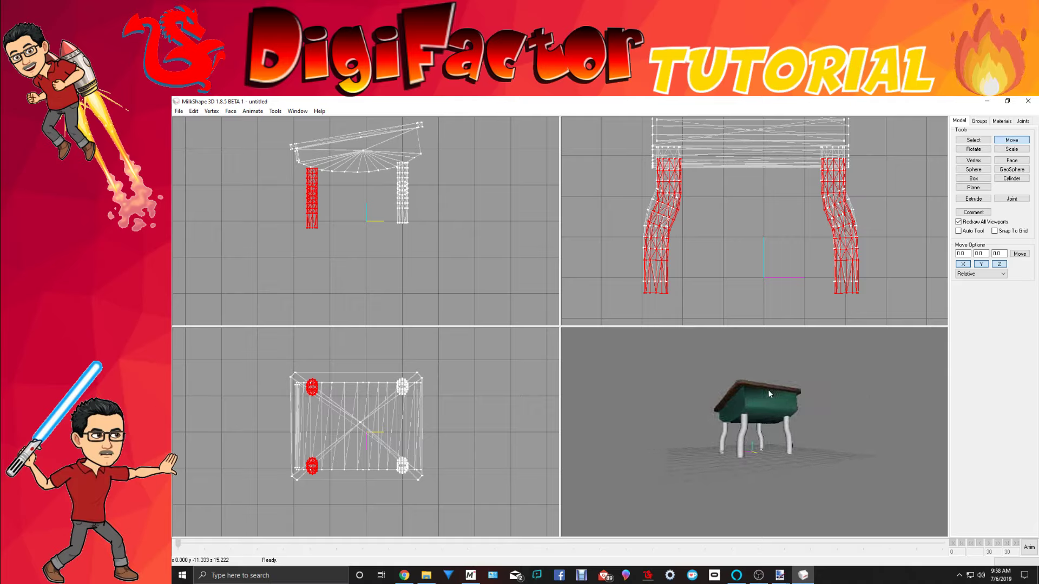
Step: Select the bottommost vertices of the two original legs and move them down level with the duplicated legs' lower ends
left_click(974, 141)
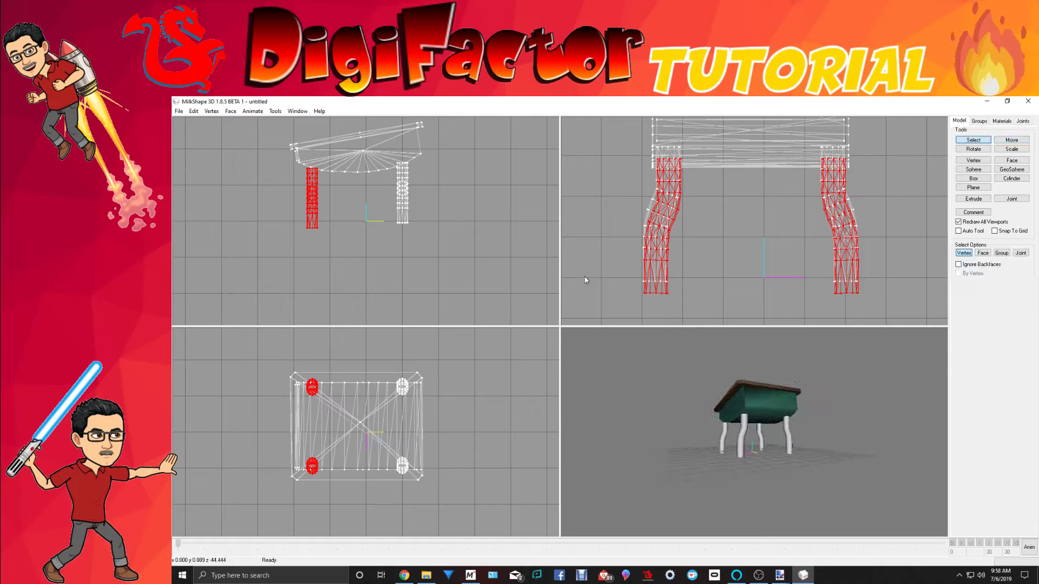
left_click_drag(644, 277, 885, 289)
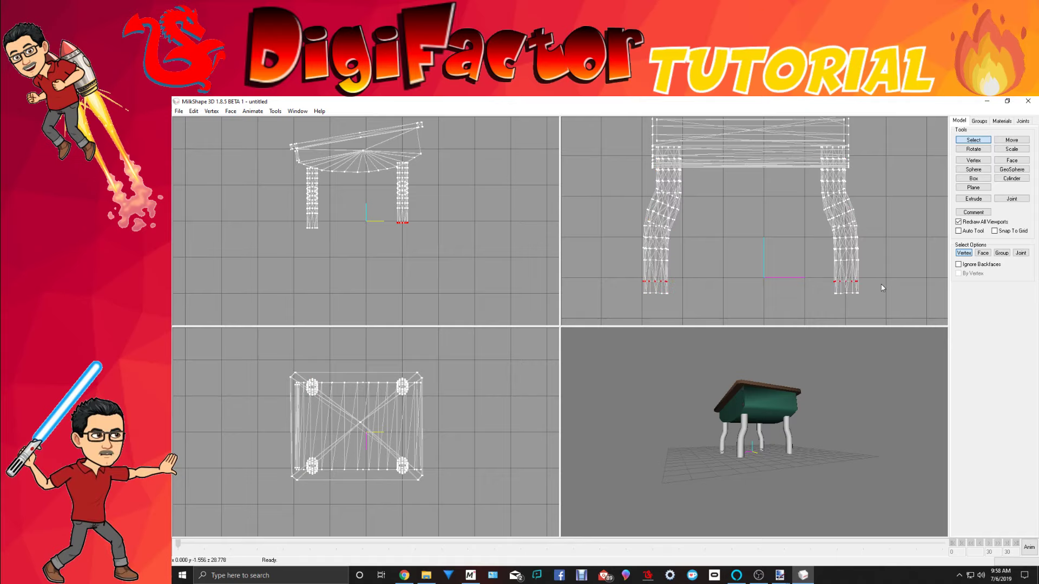
left_click(1012, 140)
left_click_drag(794, 290, 794, 300)
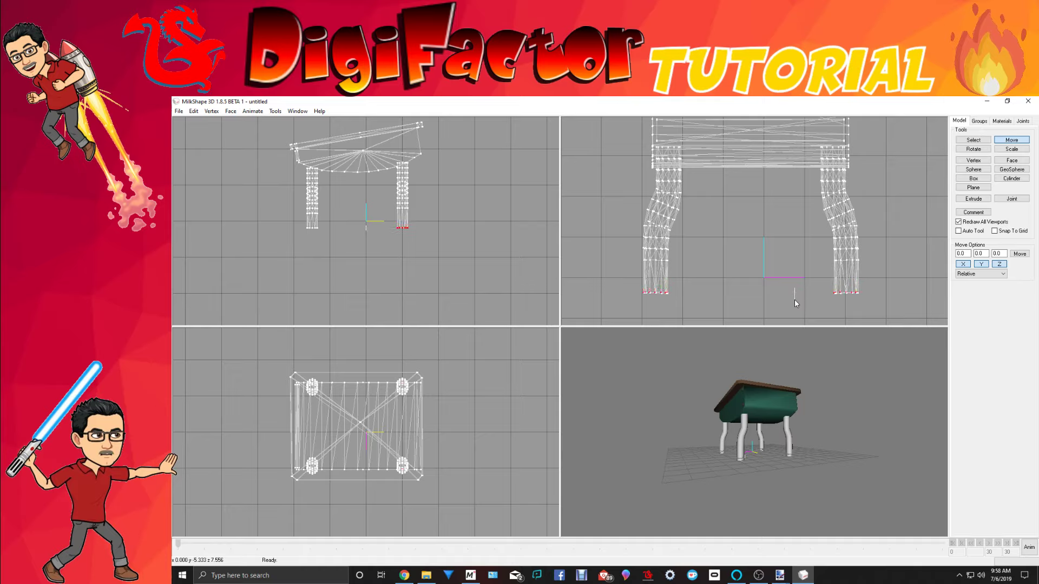
Step: Add the leg pair Duplicate13 to the selection and move the selection slightly up and toward the original legs
left_click_drag(773, 488, 678, 450)
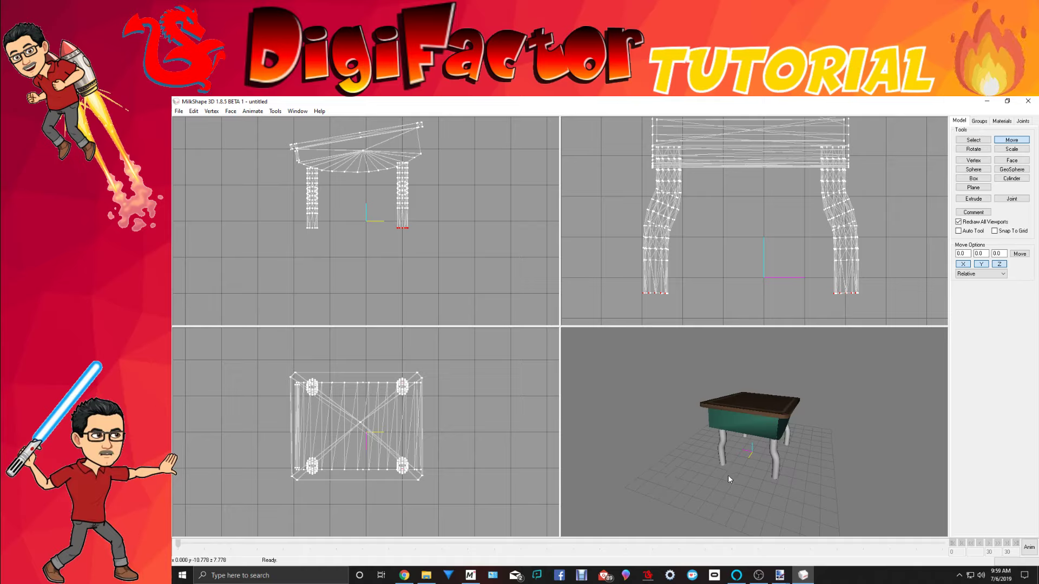
left_click_drag(729, 476, 769, 478)
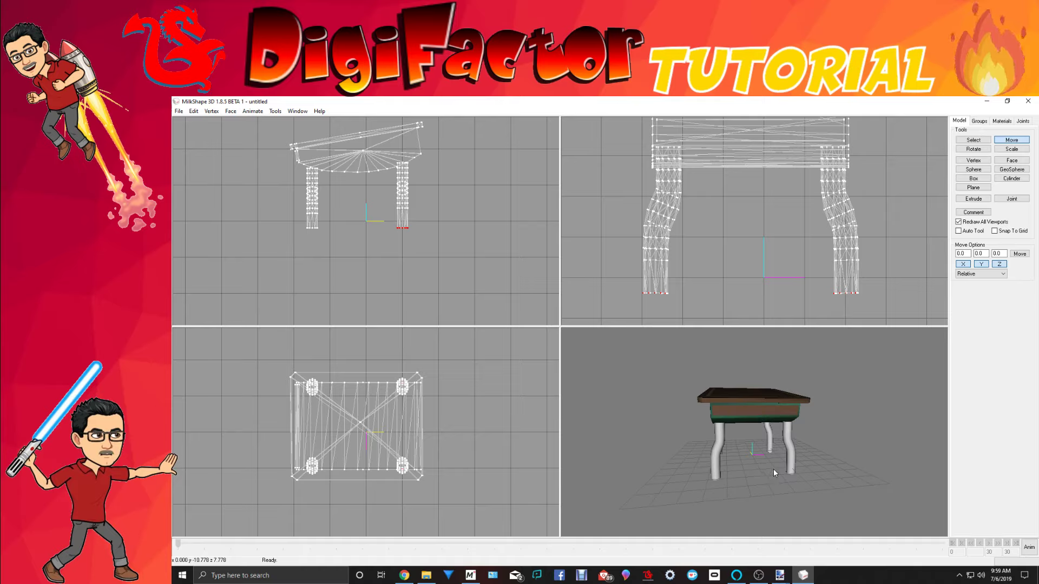
left_click_drag(797, 522, 847, 503)
left_click_drag(793, 503, 723, 444)
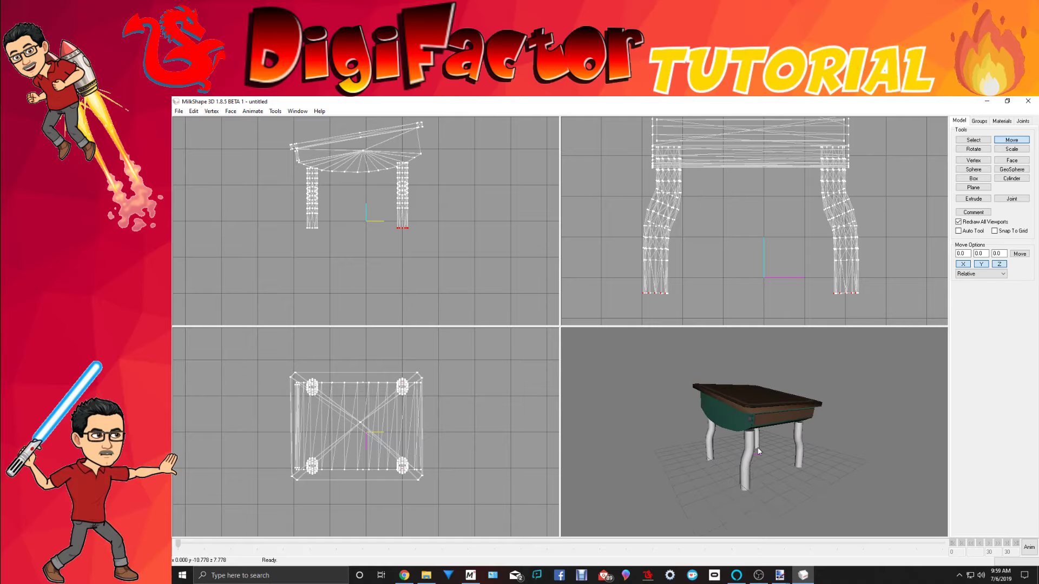
left_click(988, 122)
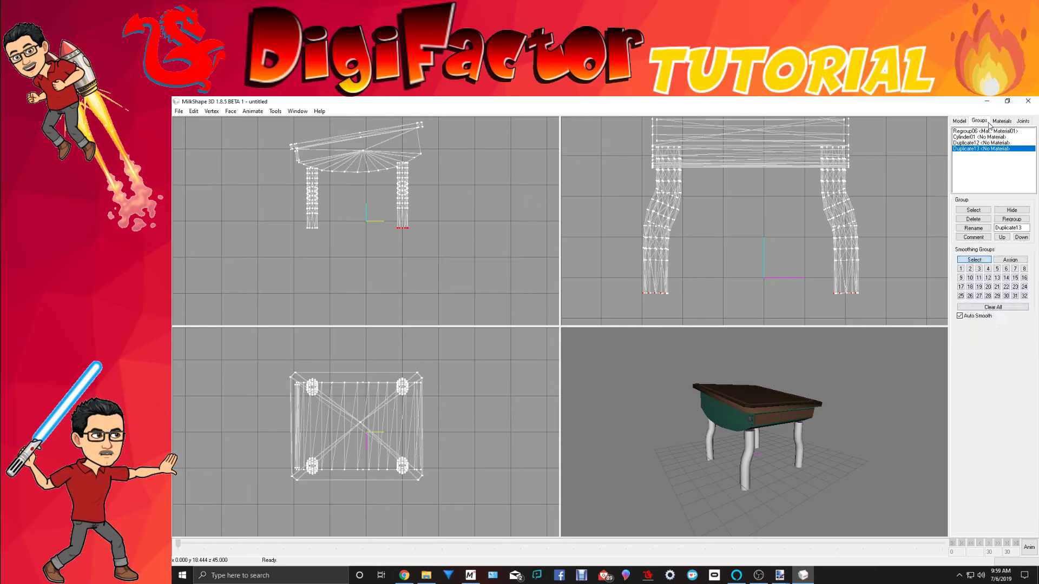
double_click(977, 150)
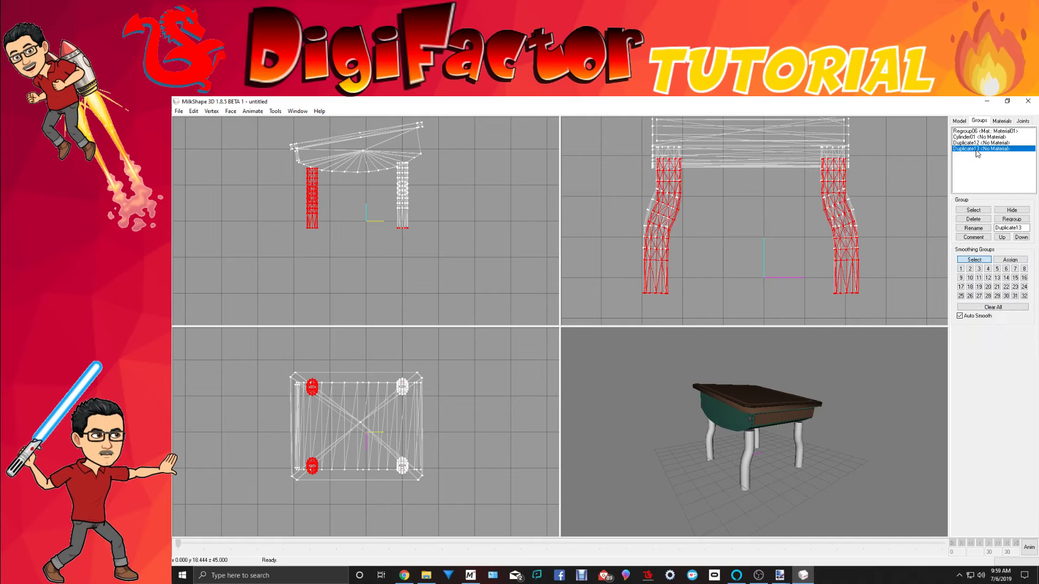
left_click(959, 121)
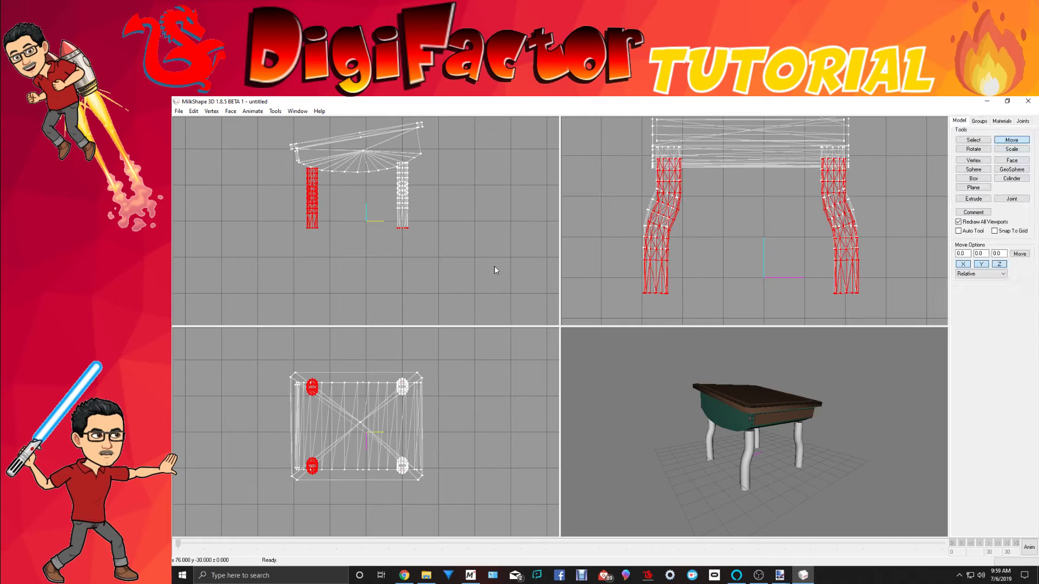
left_click_drag(374, 253, 377, 252)
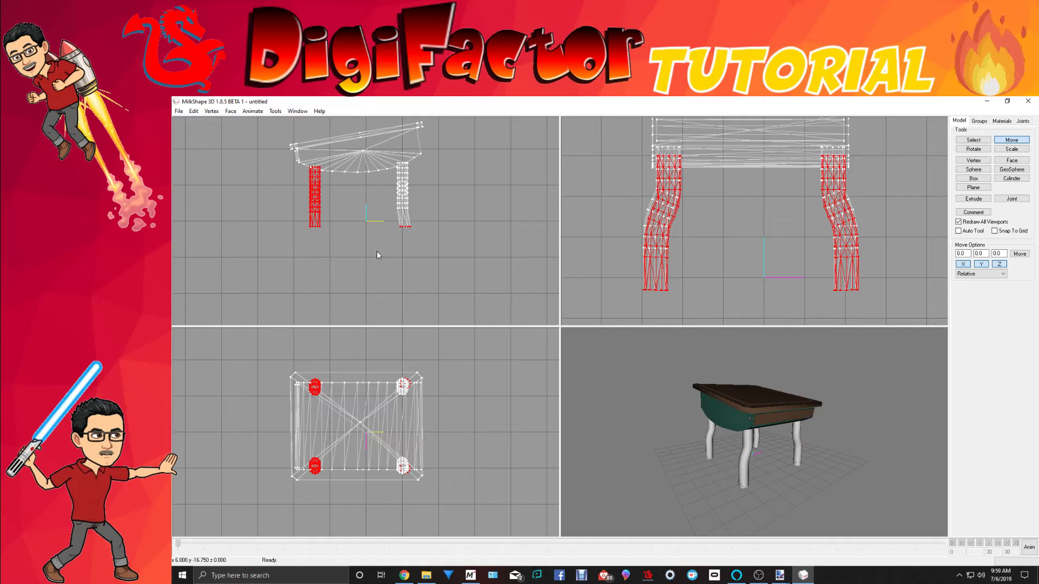
left_click_drag(810, 440, 686, 441)
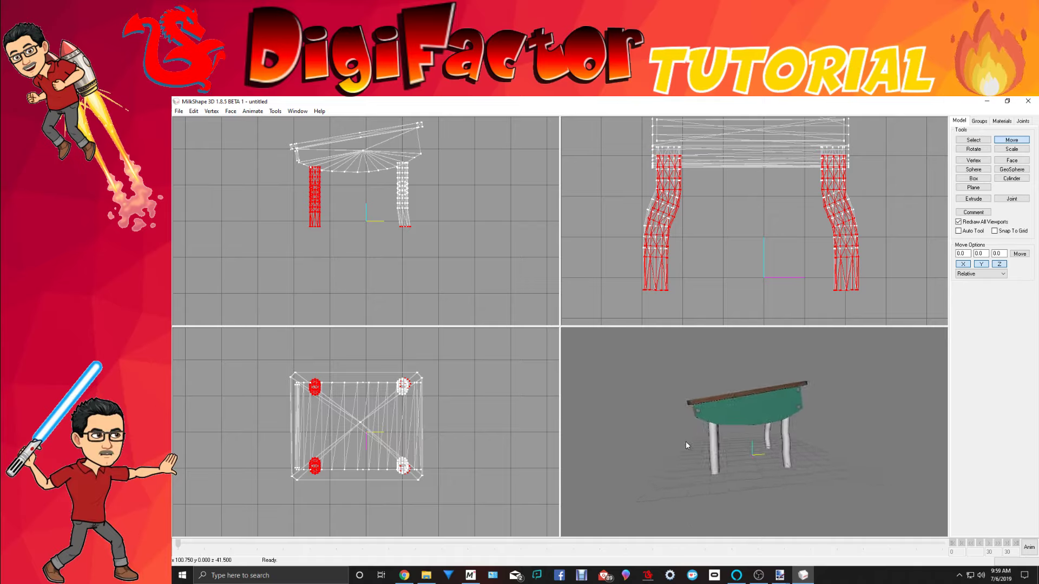
Step: Clear the selection, draw a thin 3-stack, 12-slice cylinder as a foot, and position it beneath one leg at the desk's high end
left_click(974, 140)
left_click(869, 157)
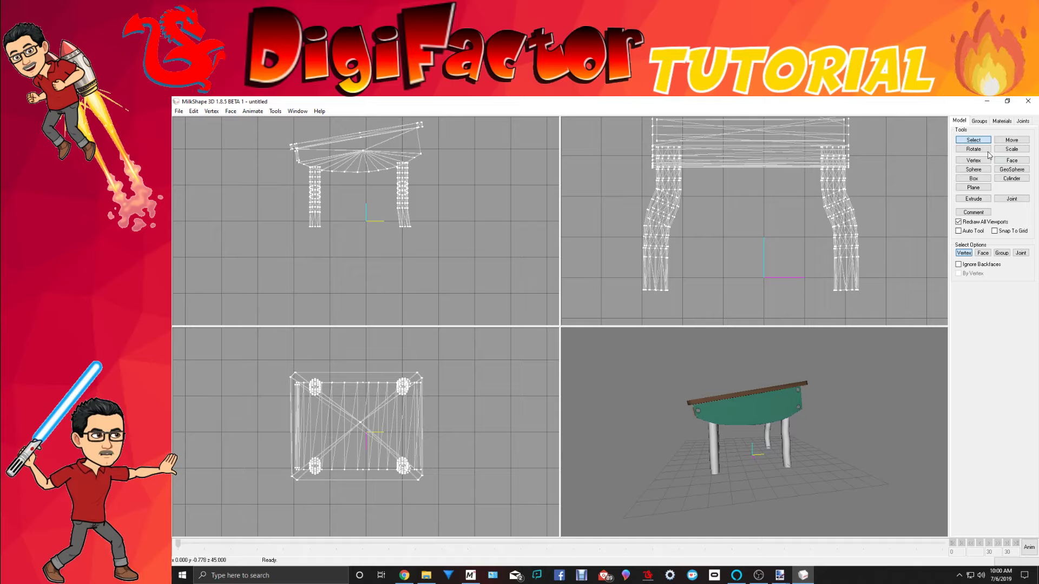
left_click(1010, 179)
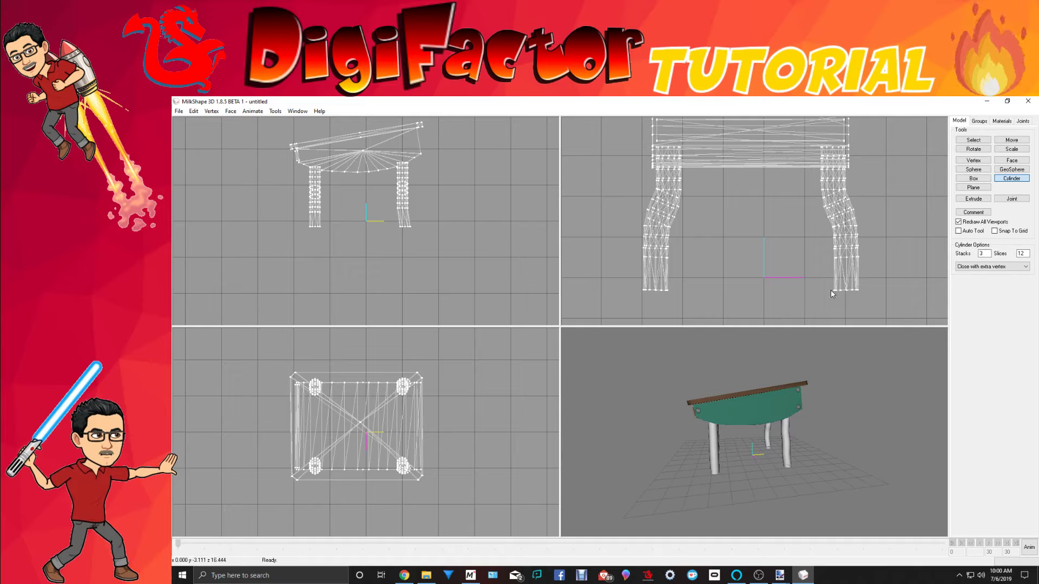
left_click_drag(830, 290, 863, 294)
left_click(1010, 142)
left_click_drag(493, 484, 533, 485)
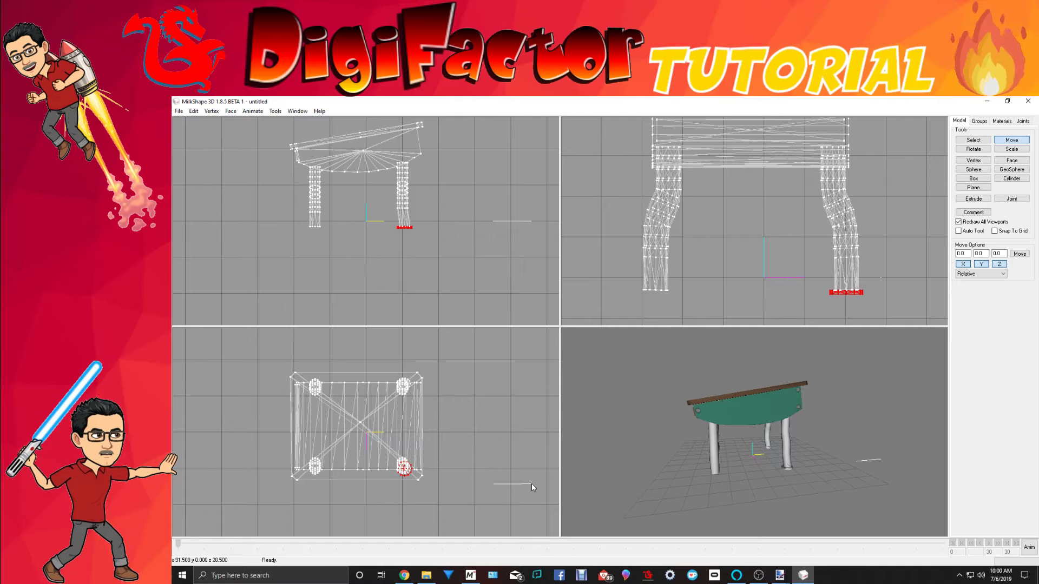
left_click_drag(531, 483, 531, 484)
mouse_move(758, 489)
left_mouse_down()
mouse_move(777, 496)
mouse_move(767, 489)
left_mouse_up()
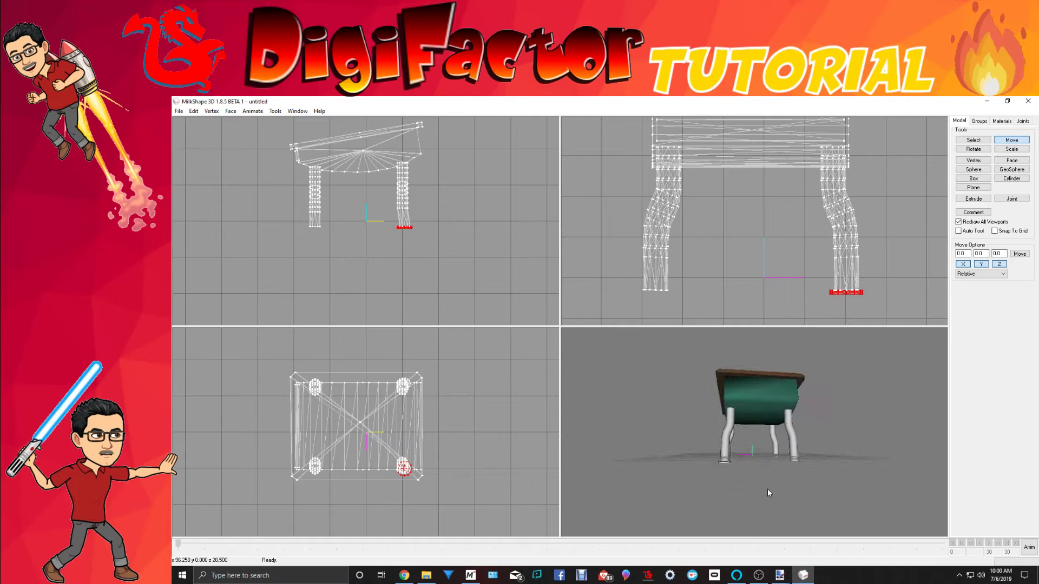
Step: Duplicate the foot and move the copy beneath the other leg at the desk's high end
left_click(193, 111)
left_click(210, 147)
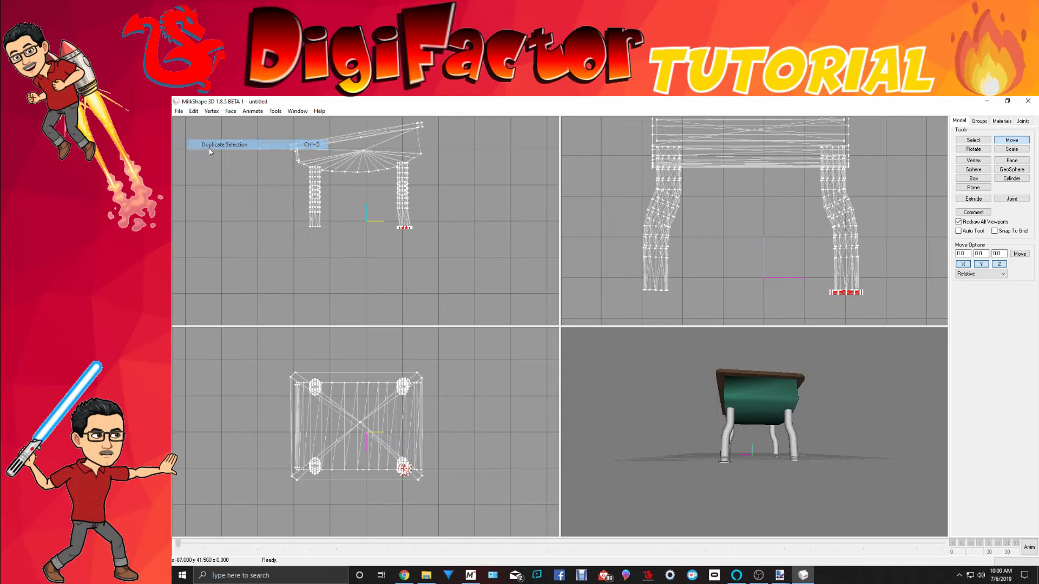
left_click_drag(417, 476, 417, 395)
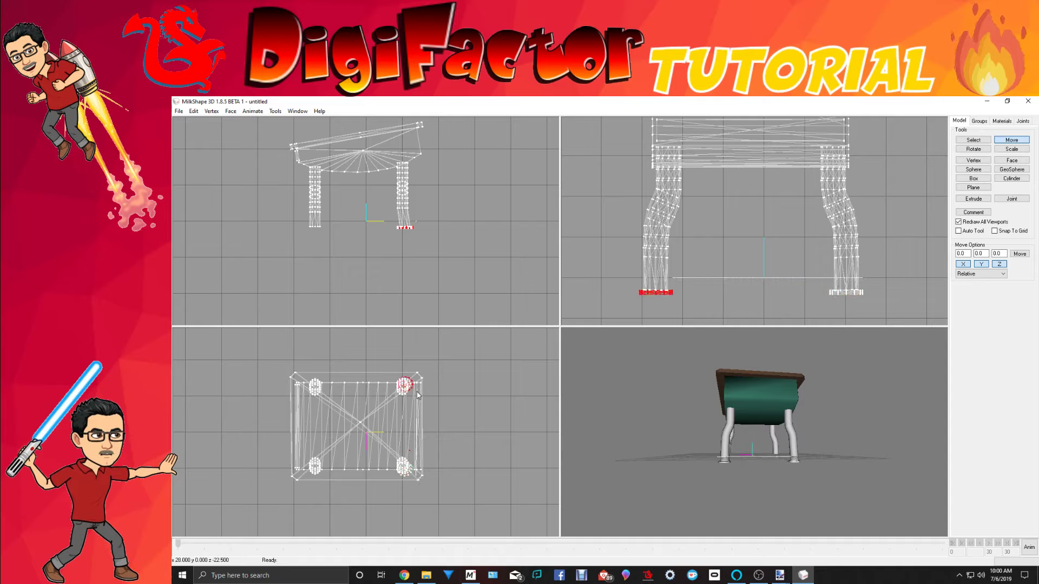
left_click_drag(762, 515, 724, 515)
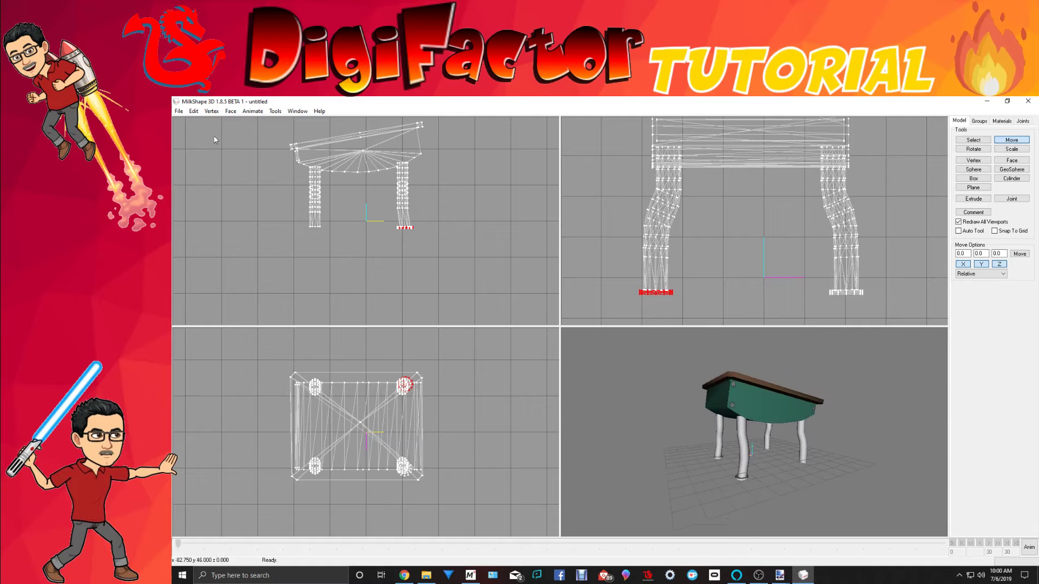
Step: Duplicate the second foot and move the copy beneath the leg on the same side at the desk's low end
left_click(194, 112)
left_click(201, 145)
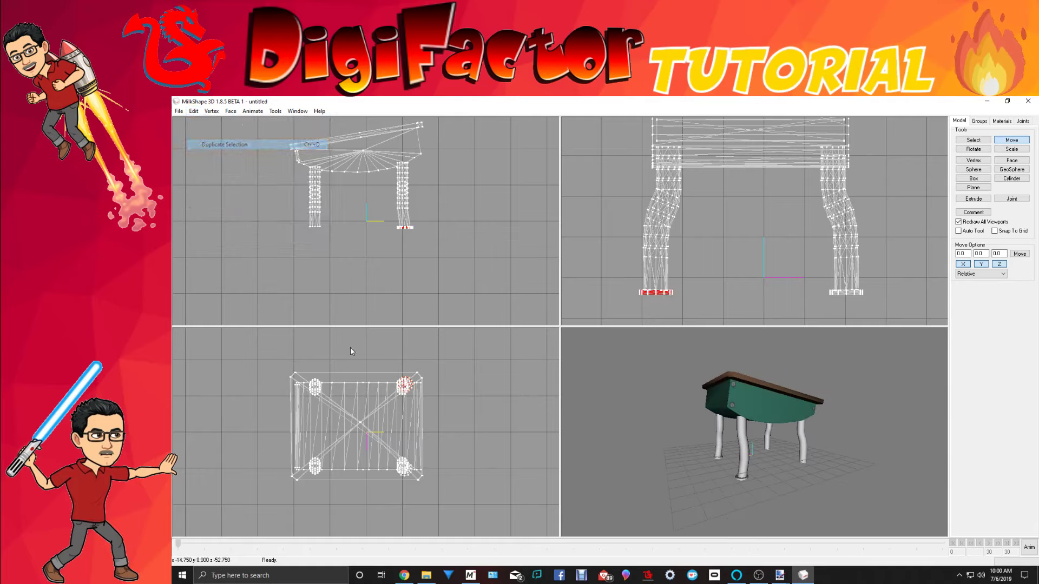
left_click_drag(416, 399, 325, 395)
left_click_drag(794, 479, 715, 479)
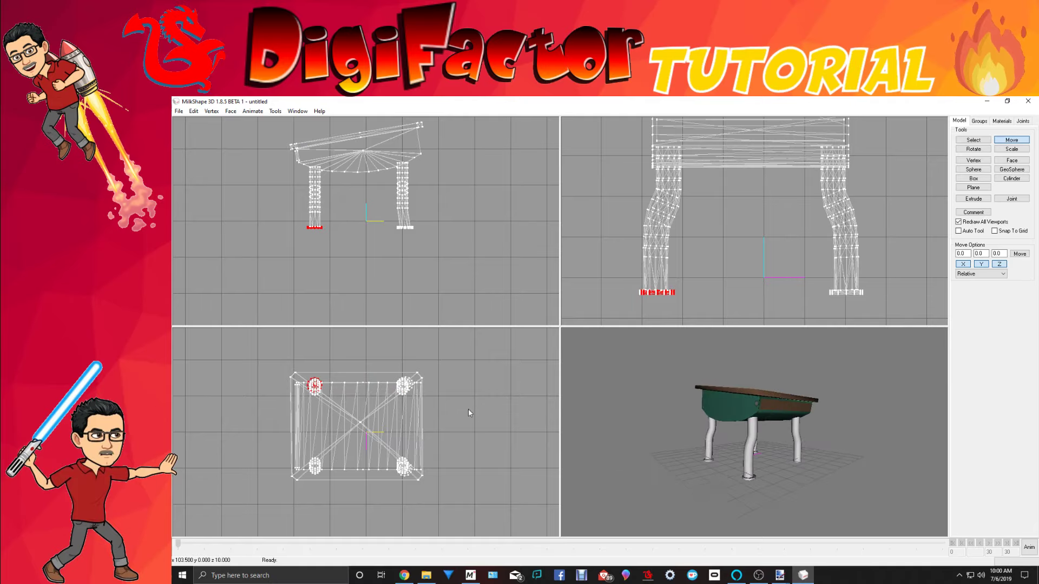
left_click_drag(341, 398, 340, 398)
mouse_move(701, 499)
left_mouse_down()
mouse_move(794, 502)
mouse_move(681, 482)
mouse_move(668, 464)
left_mouse_up()
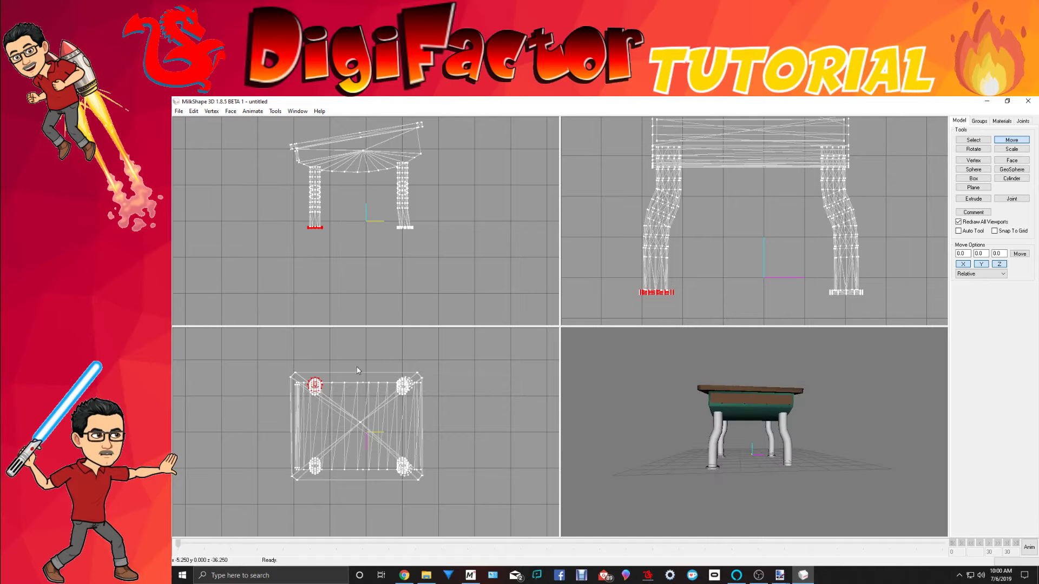
Step: Duplicate the third foot and align the copy beneath the remaining leg at the desk's low end
left_click(193, 111)
left_click(216, 142)
left_click_drag(317, 388, 319, 466)
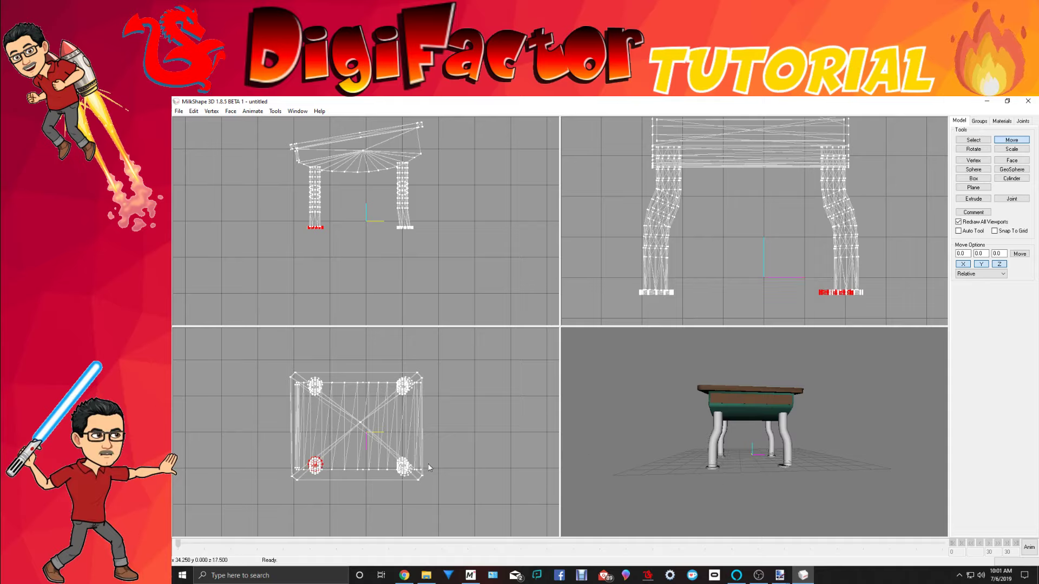
left_click_drag(405, 461, 403, 463)
left_click_drag(884, 495, 847, 514)
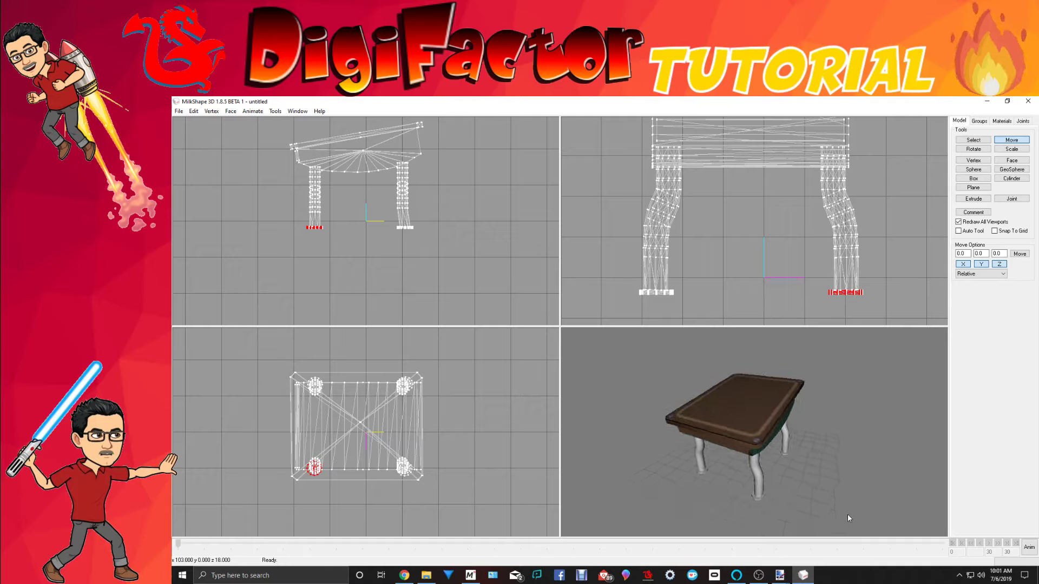
Step: Select all four feet and all four legs and regroup them into a single group
left_click_drag(330, 410, 331, 411)
left_click_drag(614, 456, 866, 448)
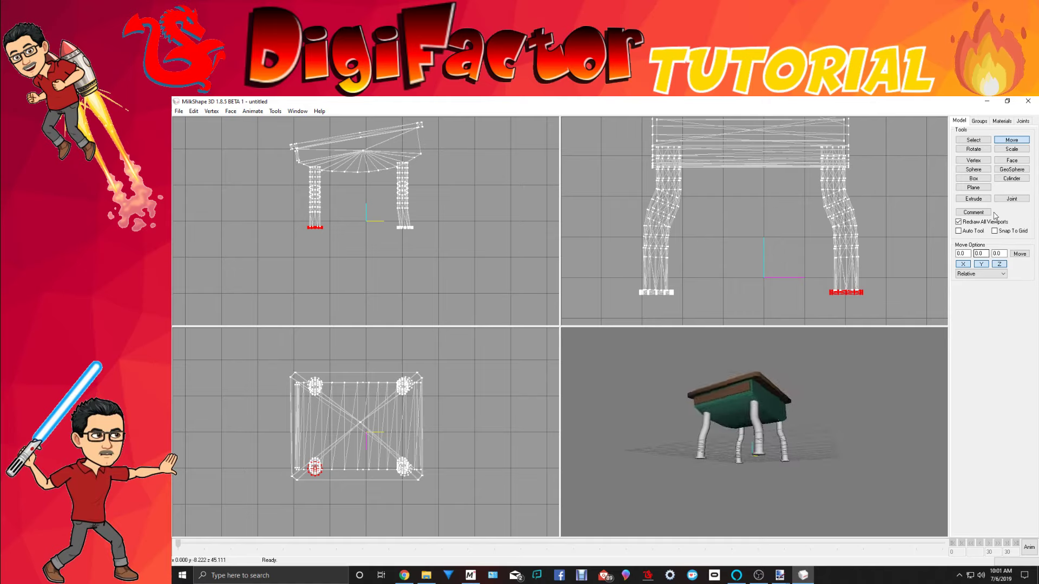
left_click(977, 121)
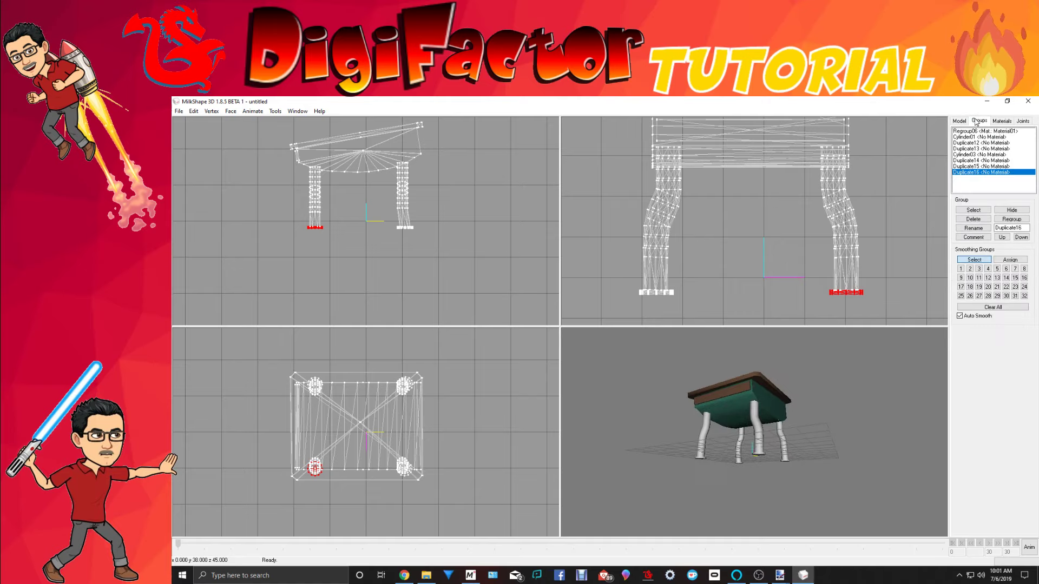
left_click(982, 166)
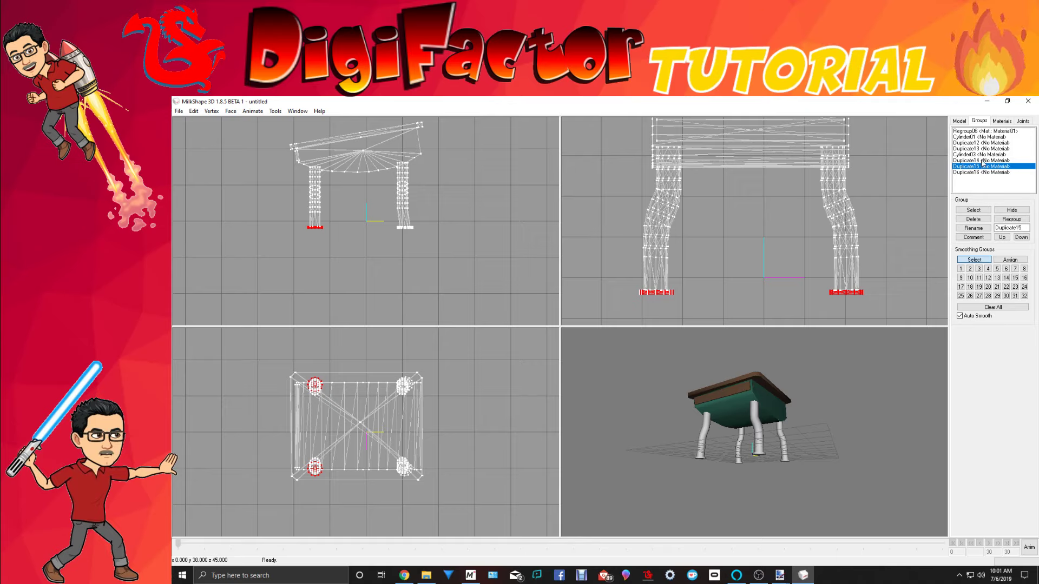
left_click(982, 160)
left_click(984, 154)
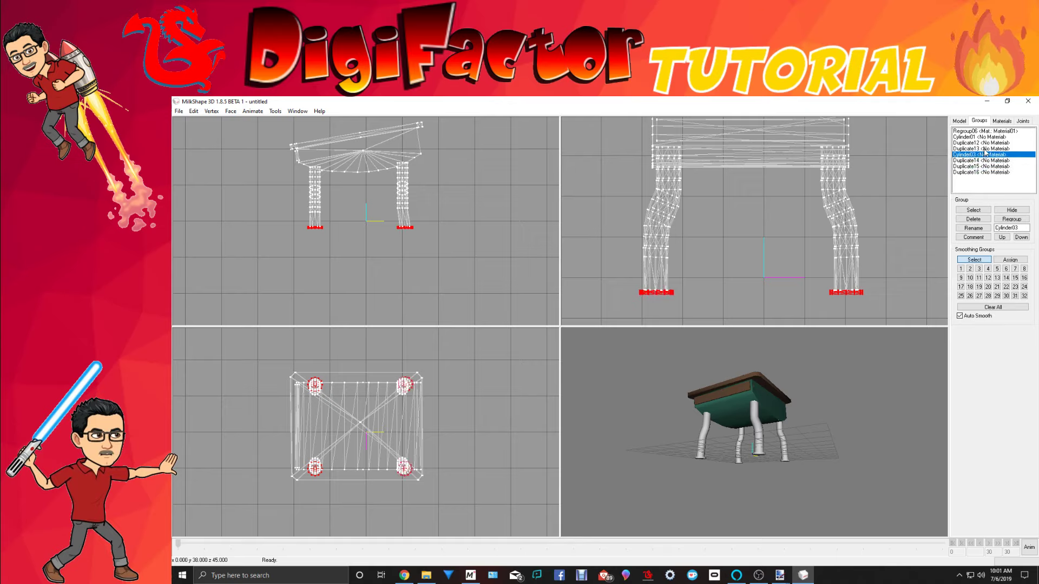
left_click(985, 149)
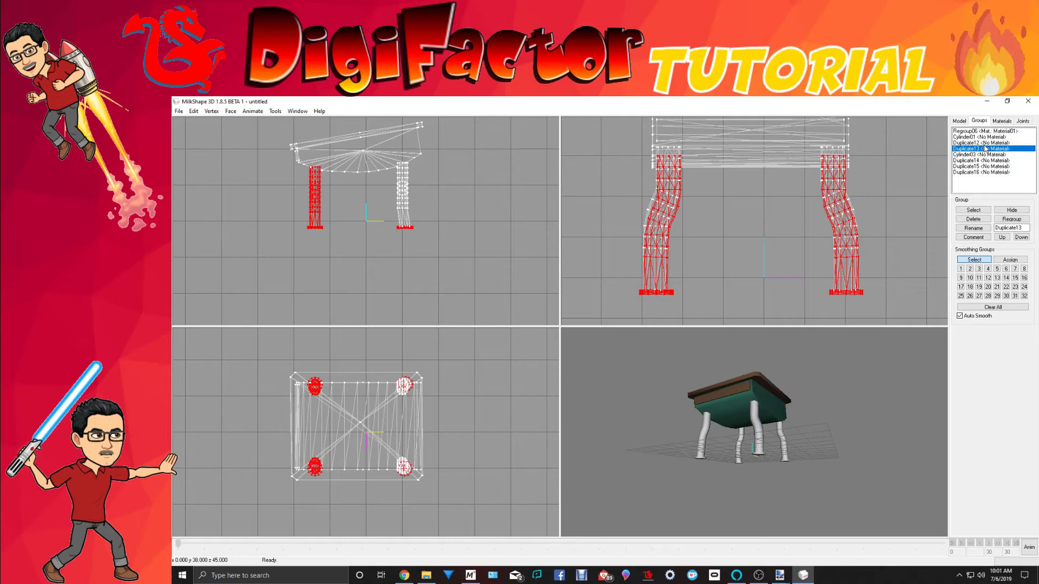
left_click(984, 143)
left_click(986, 137)
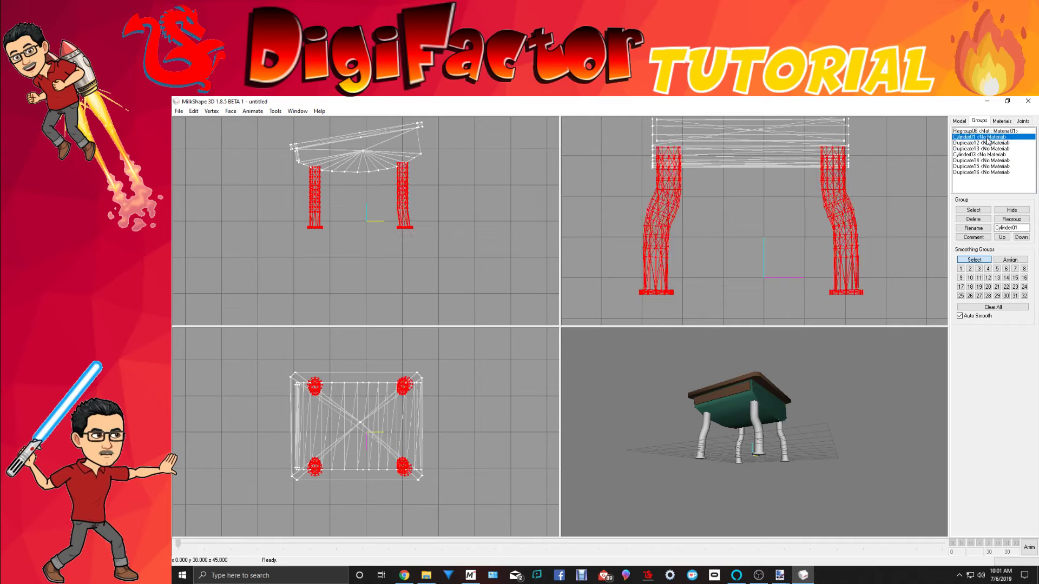
left_click(1003, 219)
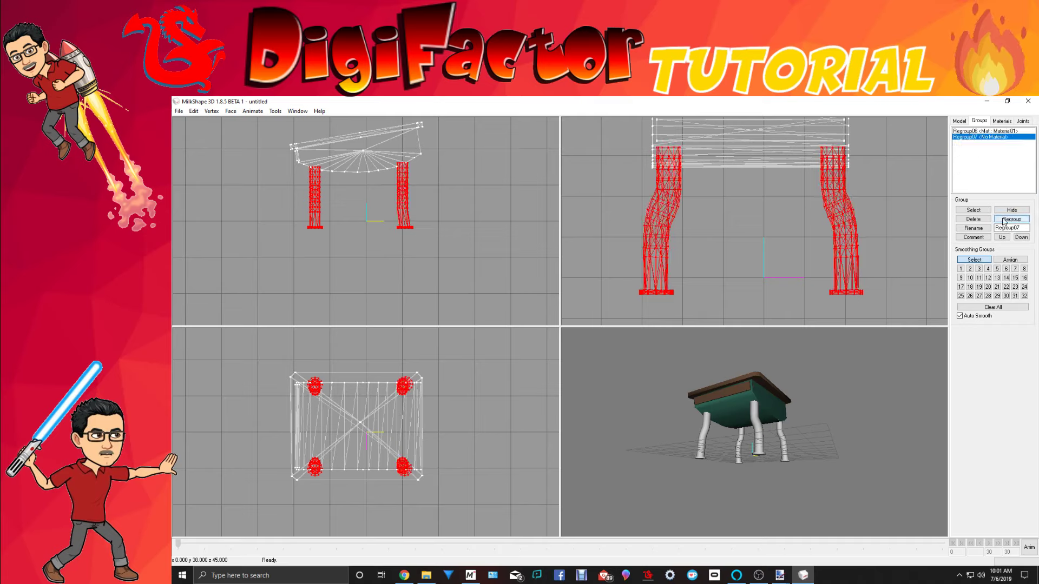
Step: Assign Material01 to the merged legs and feet, and shrink and move their texture mapping onto the blue rectangle of the texture
left_click(1001, 121)
left_click_drag(857, 418, 806, 417)
left_click(297, 111)
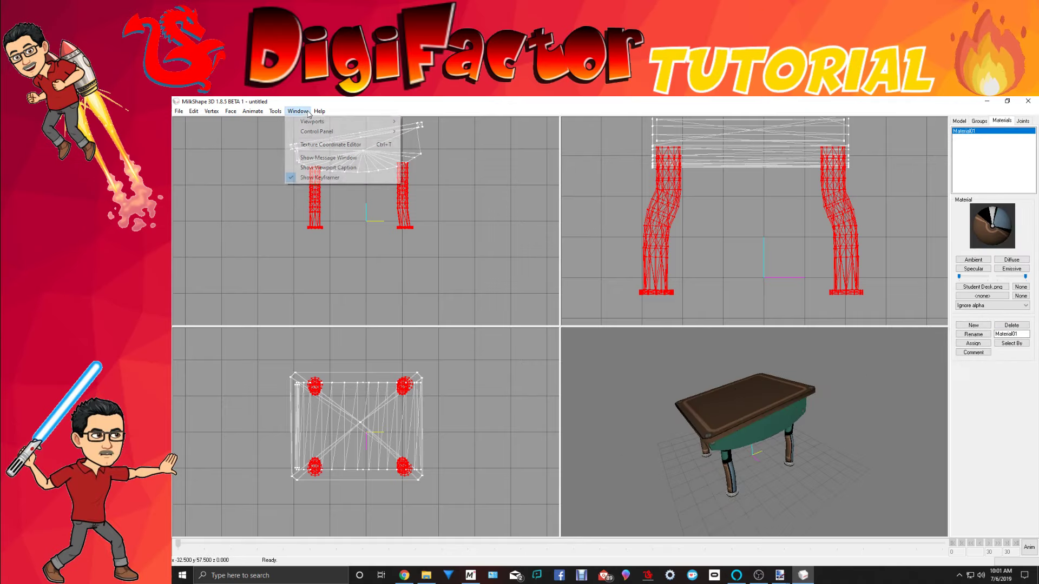
left_click(310, 145)
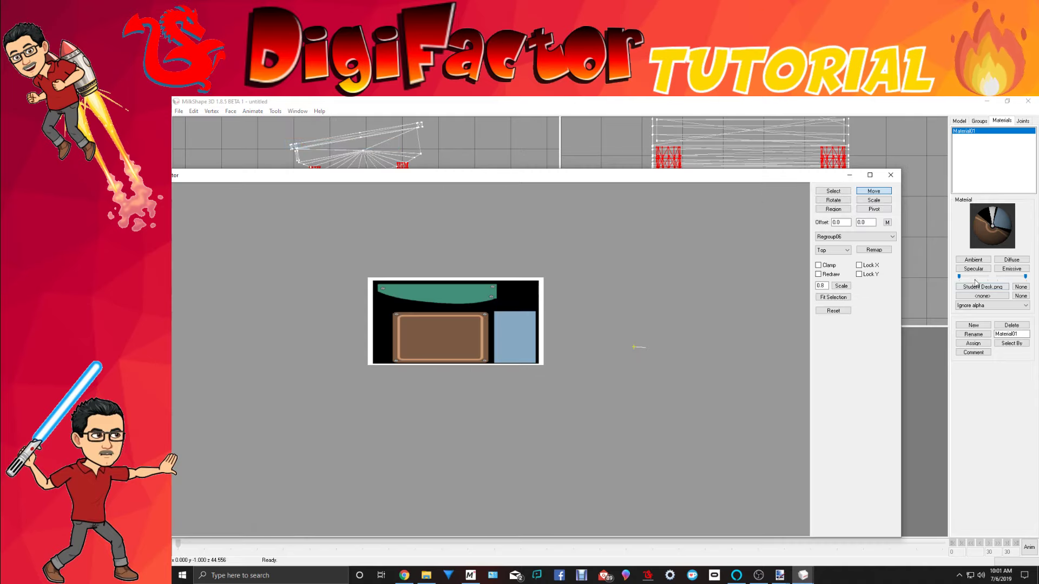
left_click(869, 238)
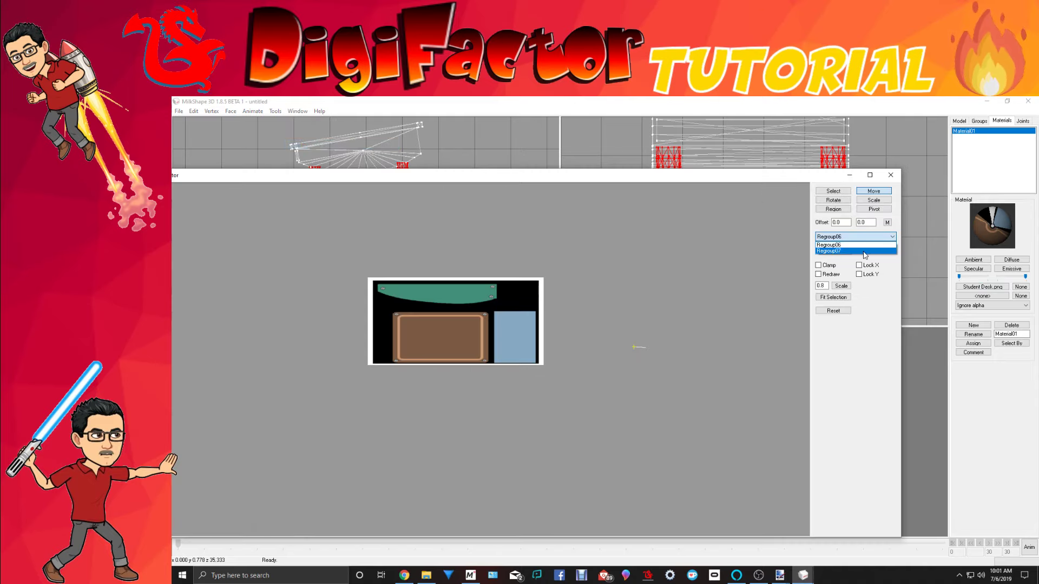
left_click(864, 251)
left_click(874, 200)
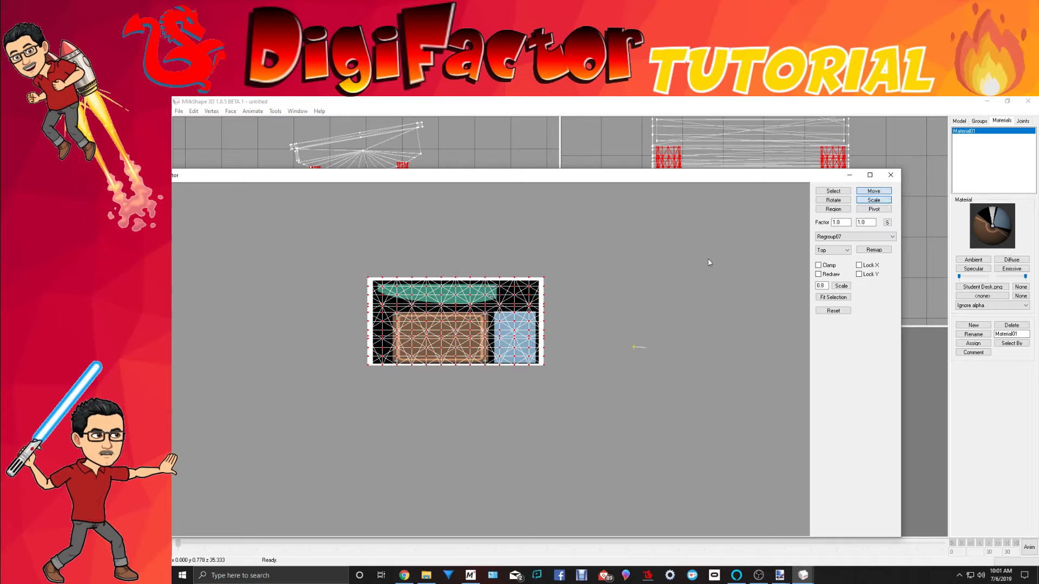
left_click_drag(707, 260, 355, 328)
left_click(865, 192)
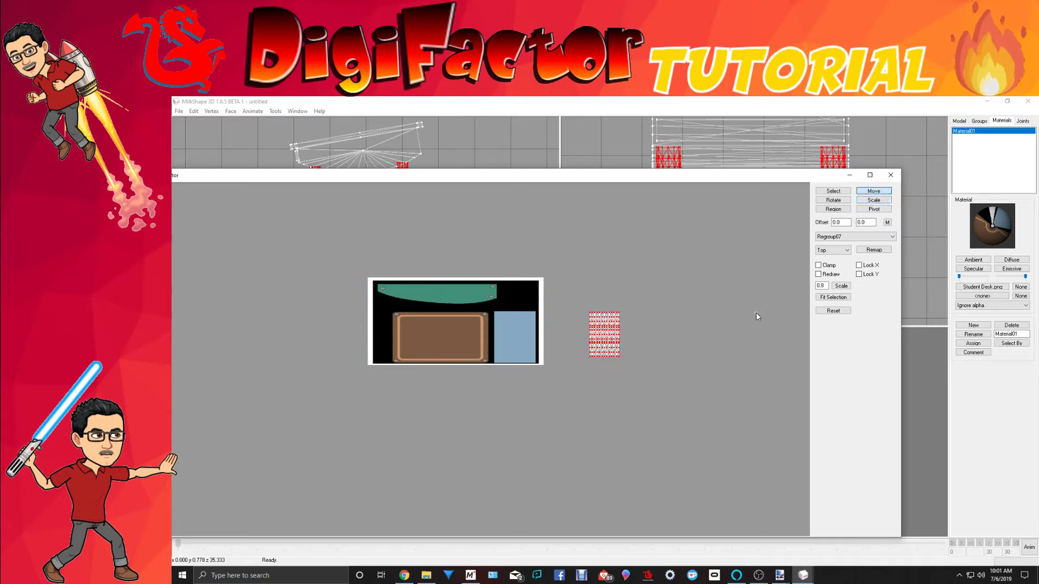
left_click_drag(756, 312, 670, 321)
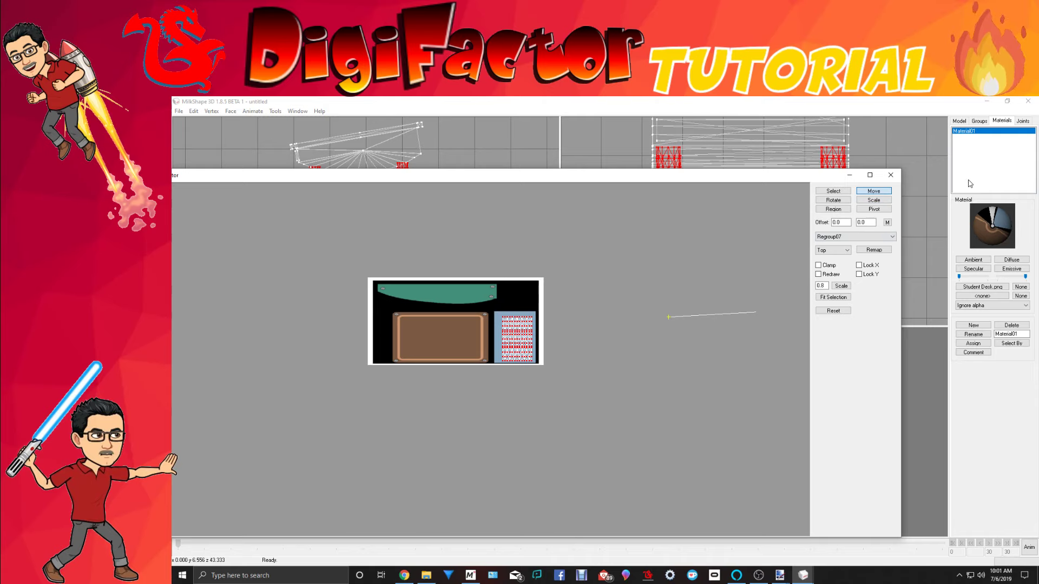
left_click(891, 175)
left_click_drag(869, 420, 747, 427)
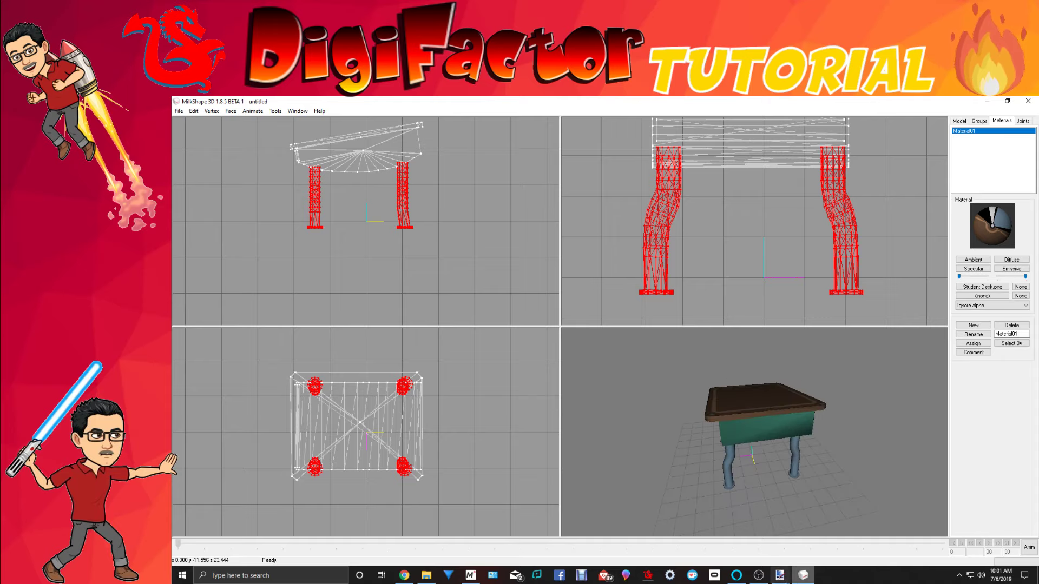
Step: Switch to paint.net and set the primary colour to light grey C4CDD3
mouse_move(787, 576)
left_click(807, 552)
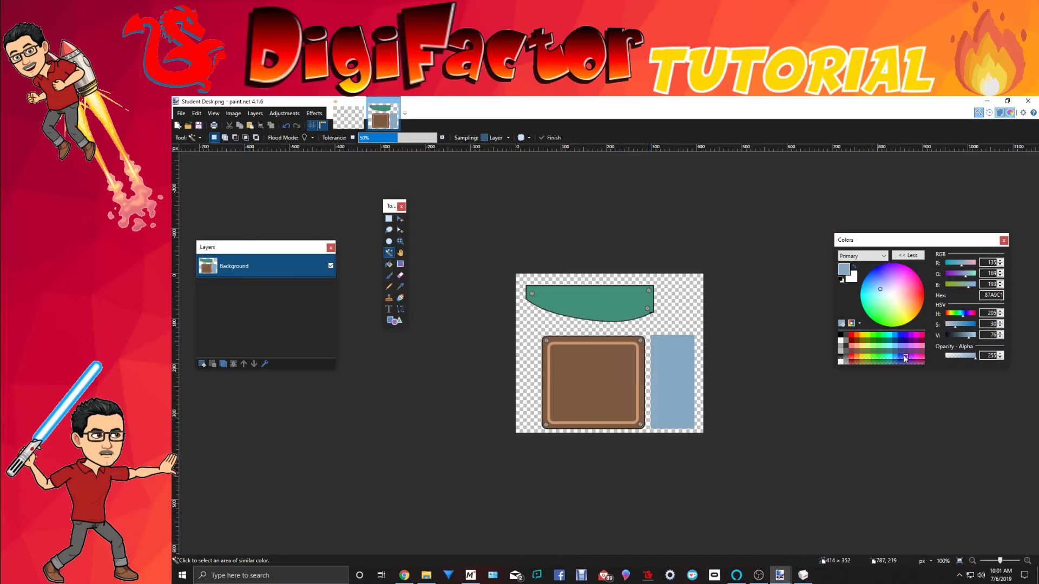
mouse_move(967, 336)
left_mouse_down()
mouse_move(947, 326)
mouse_move(972, 341)
left_mouse_up()
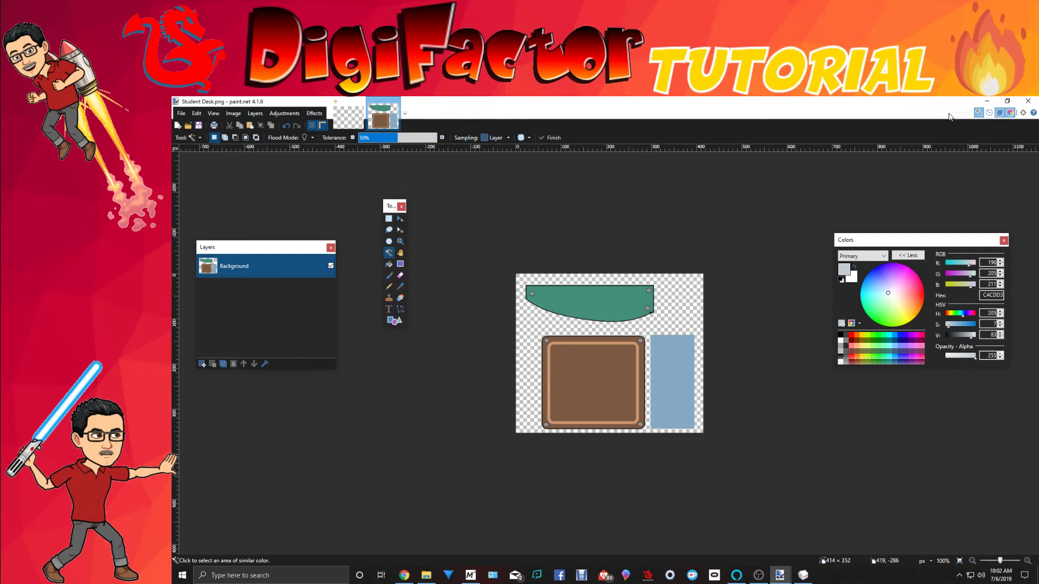
left_click(986, 101)
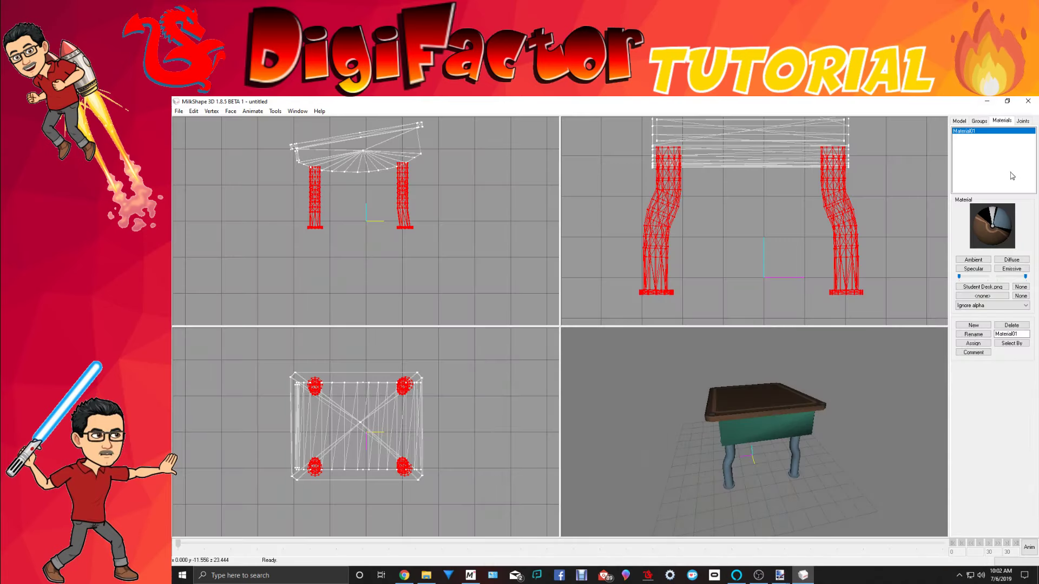
Step: Reload Student Desk.png as the texture of Material01 in MilkShape 3D
left_click(981, 285)
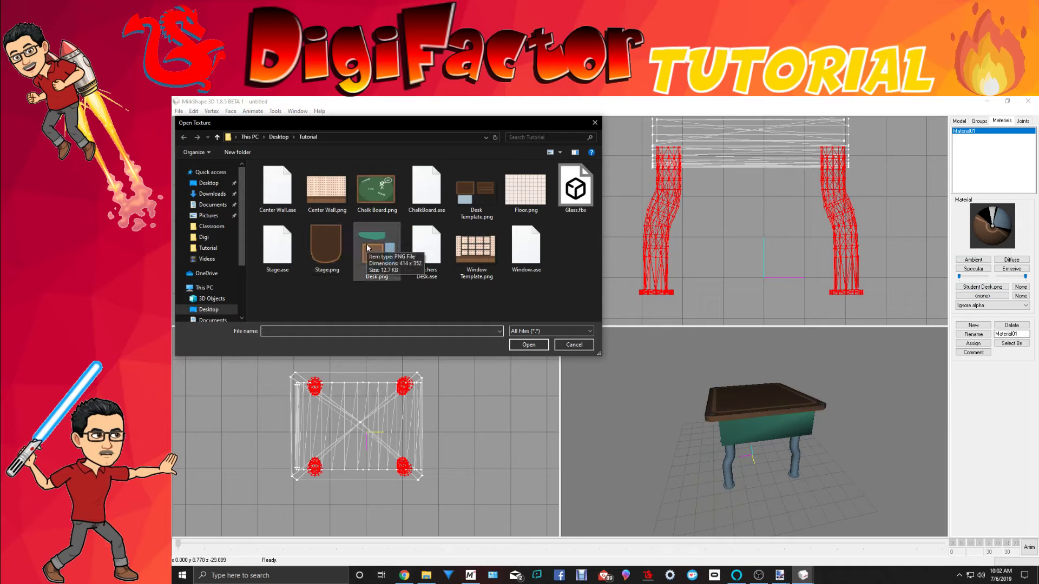
left_click(368, 248)
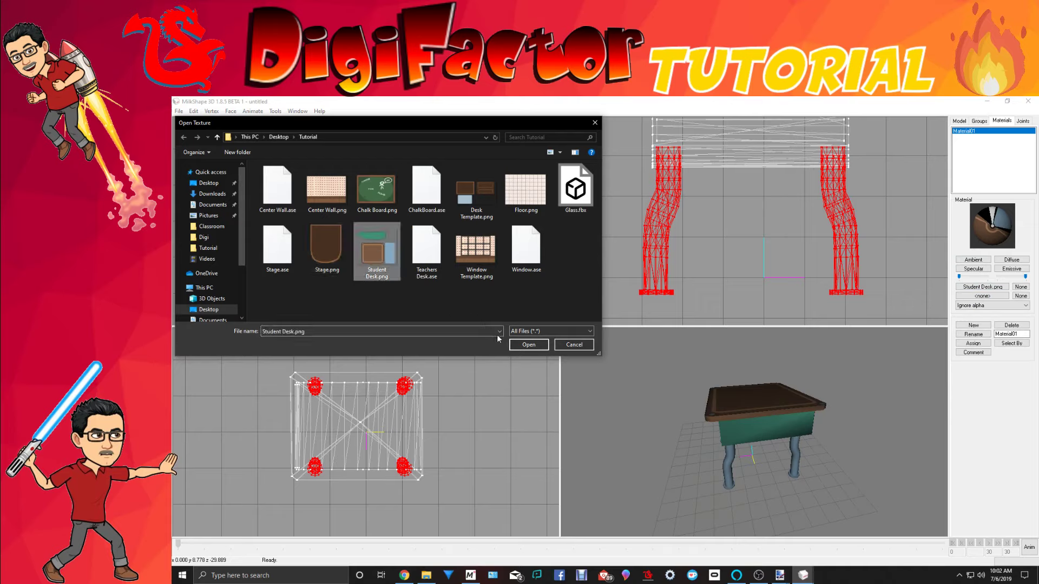
left_click(512, 343)
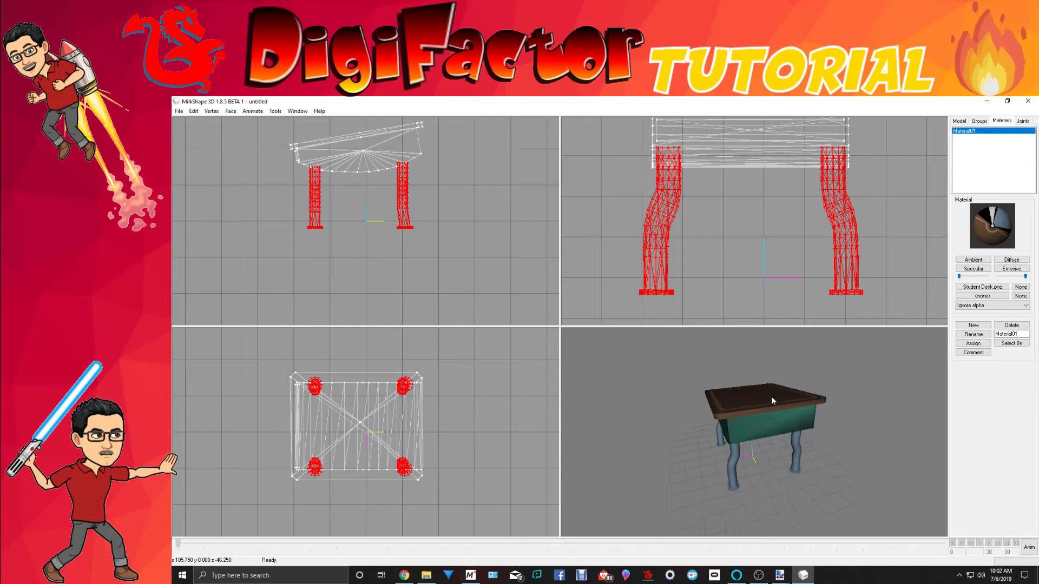
left_click_drag(771, 399, 779, 396)
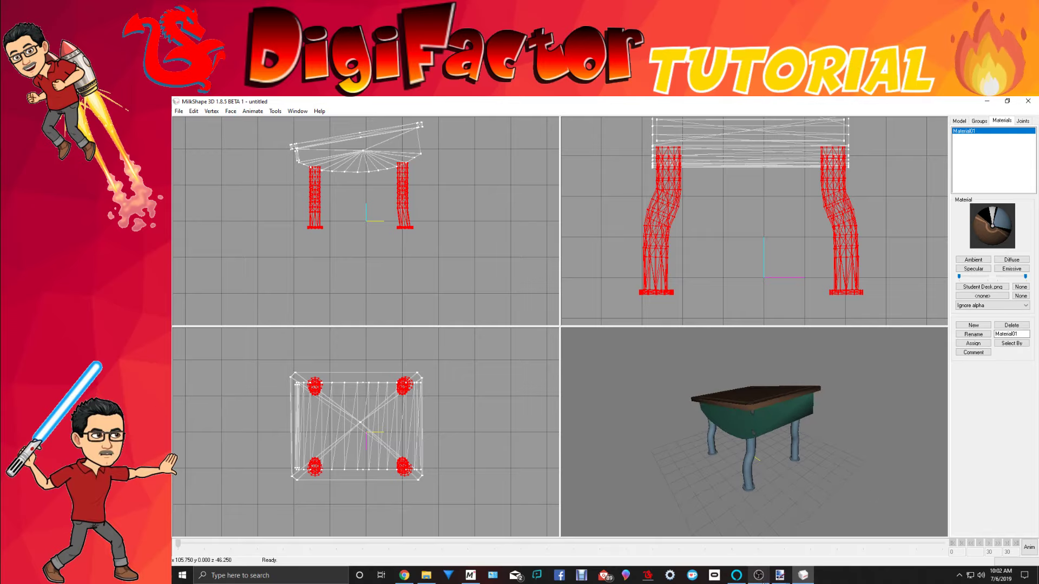
Step: Switch to paint.net, fill the blue rectangle in Student Desk.png with the light grey primary colour, and save the image
mouse_move(779, 575)
left_click(807, 551)
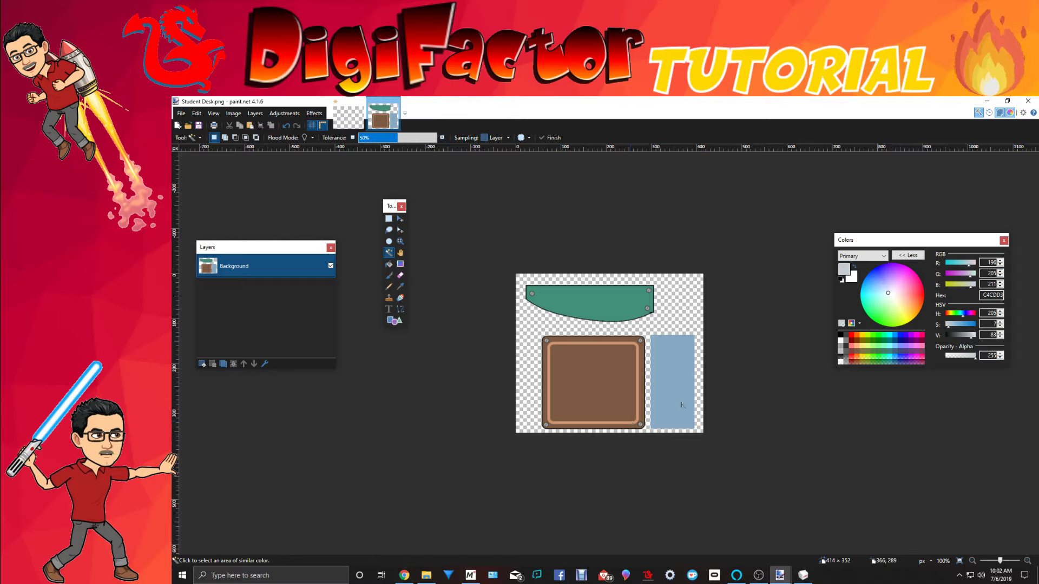
left_click(388, 263)
left_click(657, 345)
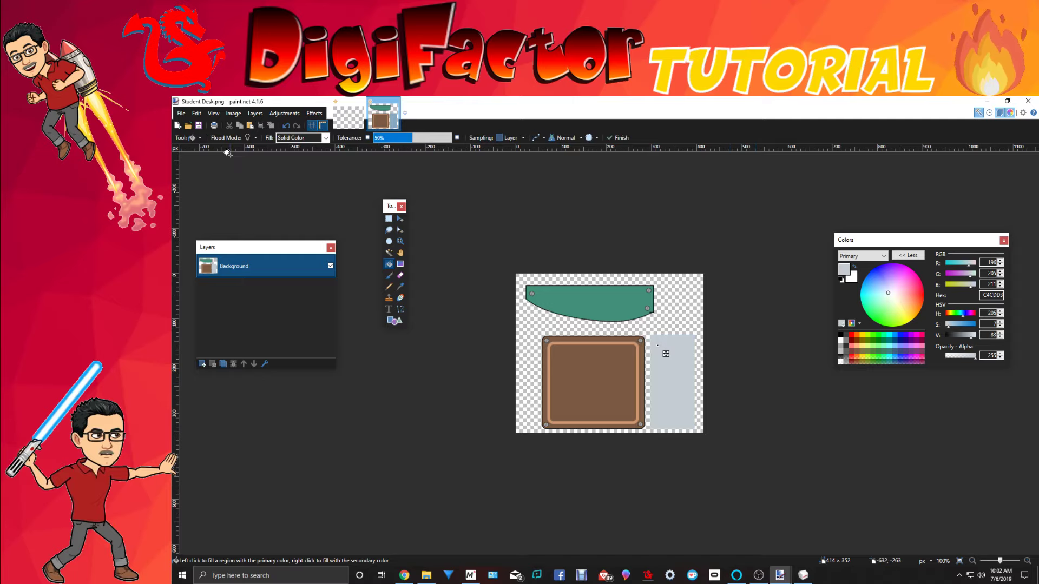
left_click(199, 125)
left_click(989, 102)
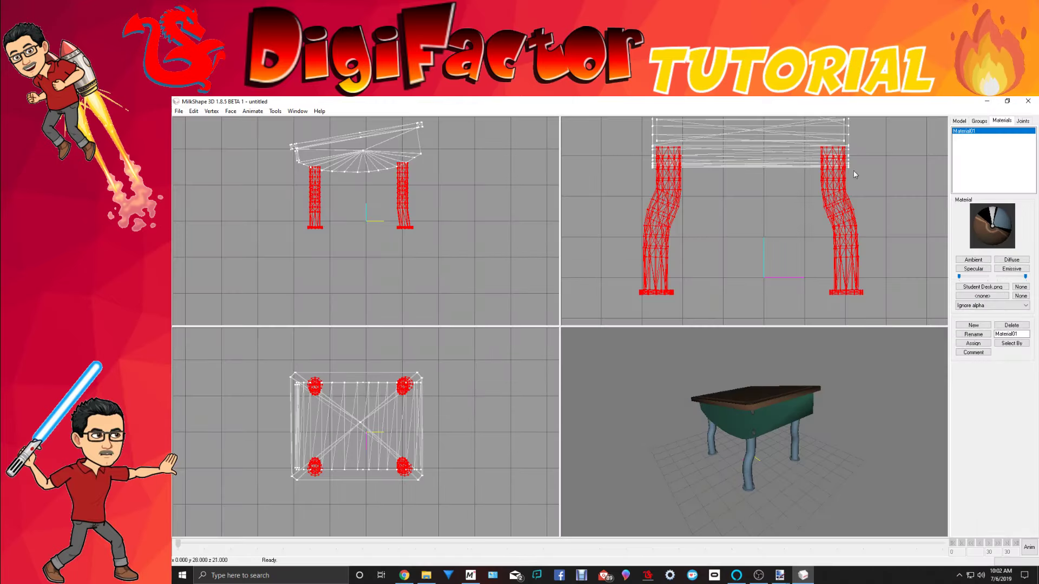
Step: Load the recoloured Student Desk.png into Material01 and check the legs in the 3D view
left_click(982, 287)
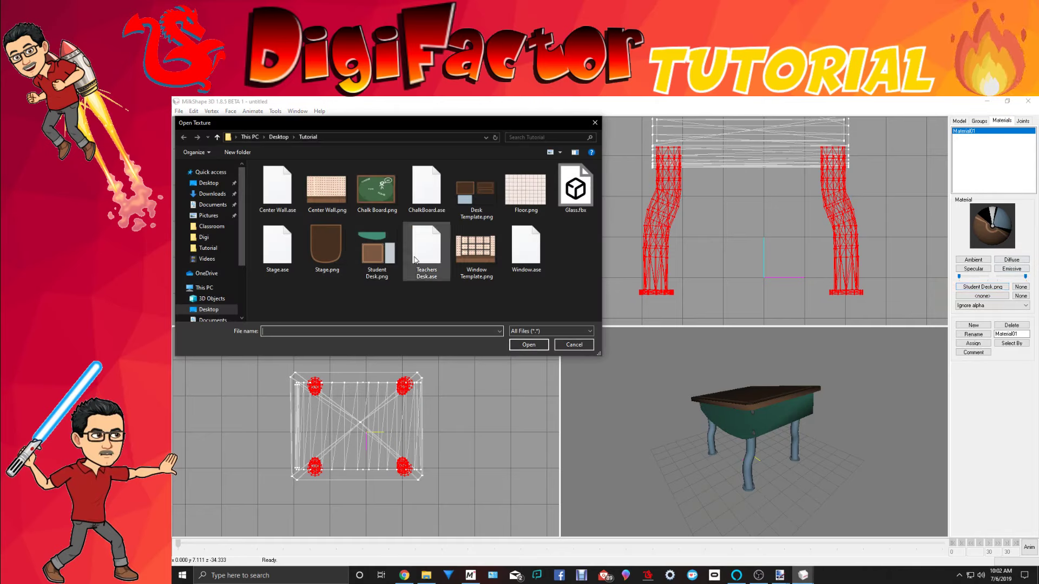
left_click(379, 252)
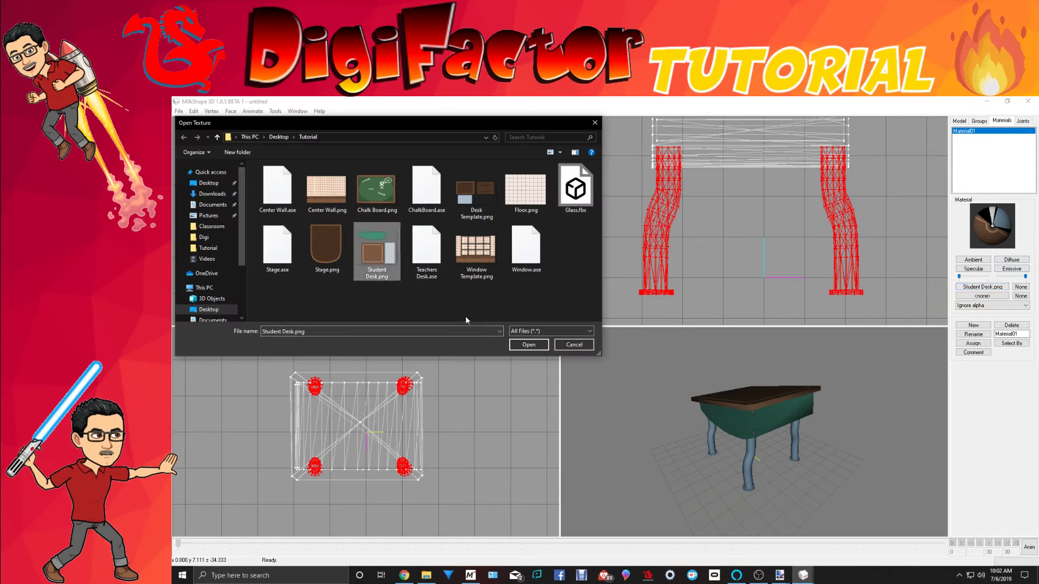
left_click(519, 347)
left_click_drag(645, 401, 845, 461)
Step: Select the whole desk and regroup the top, legs and feet into one group
left_click(193, 111)
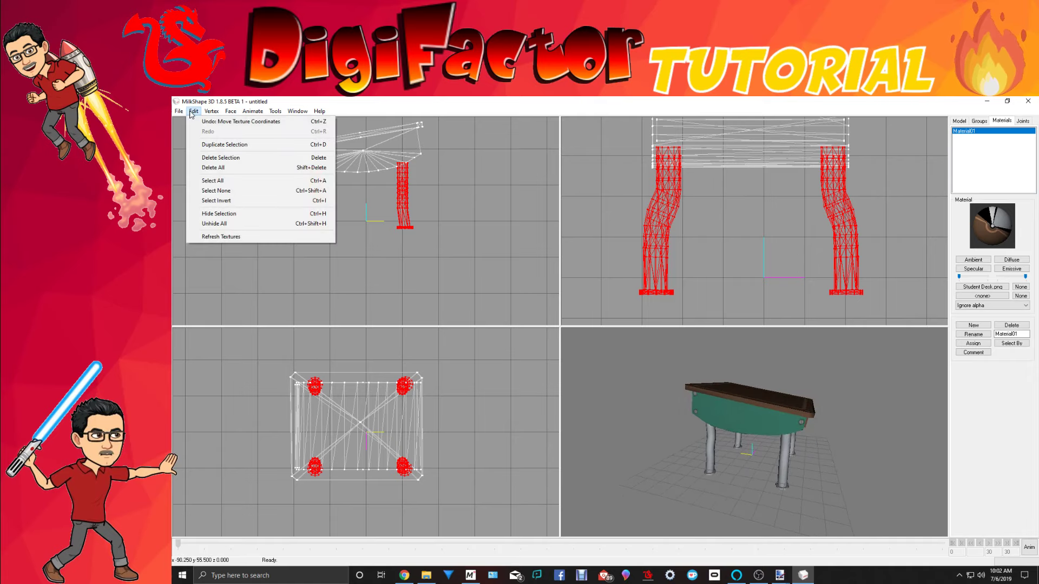
left_click(226, 179)
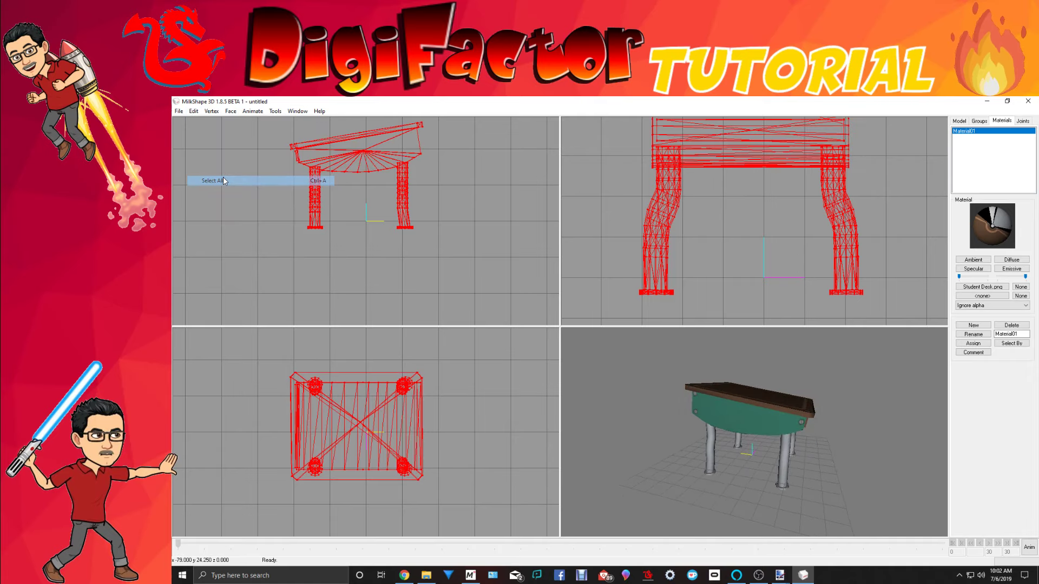
left_click(980, 120)
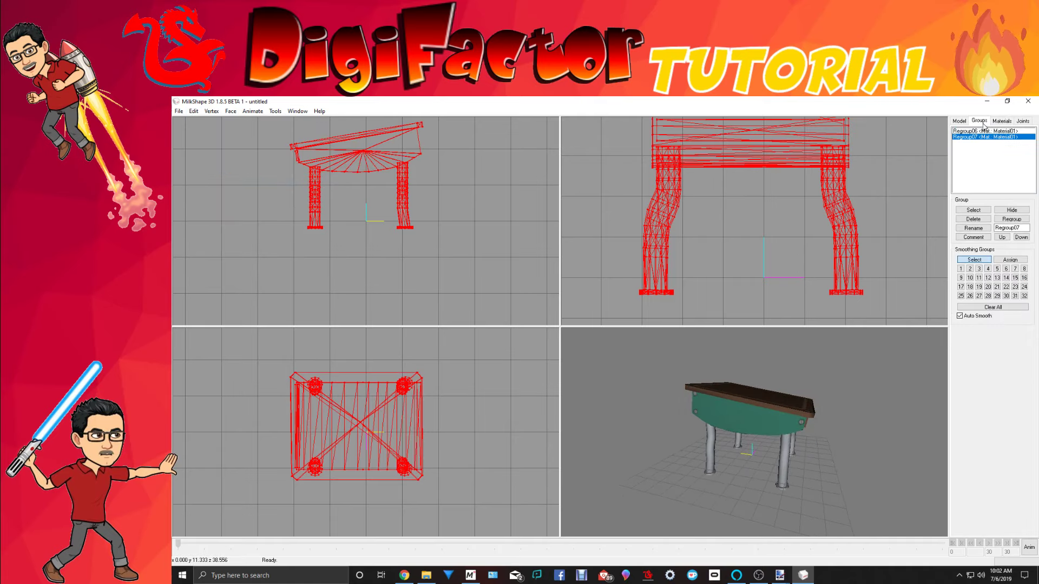
left_click(1009, 219)
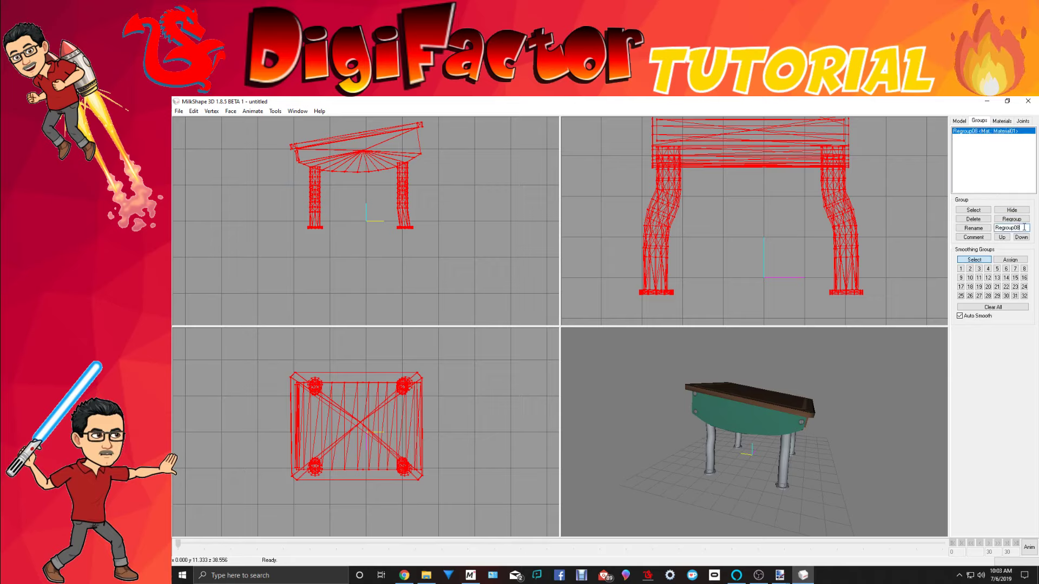
Step: Enter Student Desk as the new name for the combined desk group
key("BackSpace")
key("BackSpace")
key("BackSpace")
key("BackSpace")
key("BackSpace")
key("BackSpace")
key("BackSpace")
key("BackSpace")
type("sTUDEN")
key("BackSpace")
key("BackSpace")
key("BackSpace")
key("BackSpace")
key("BackSpace")
key("BackSpace")
key("BackSpace")
type("Student DeskT")
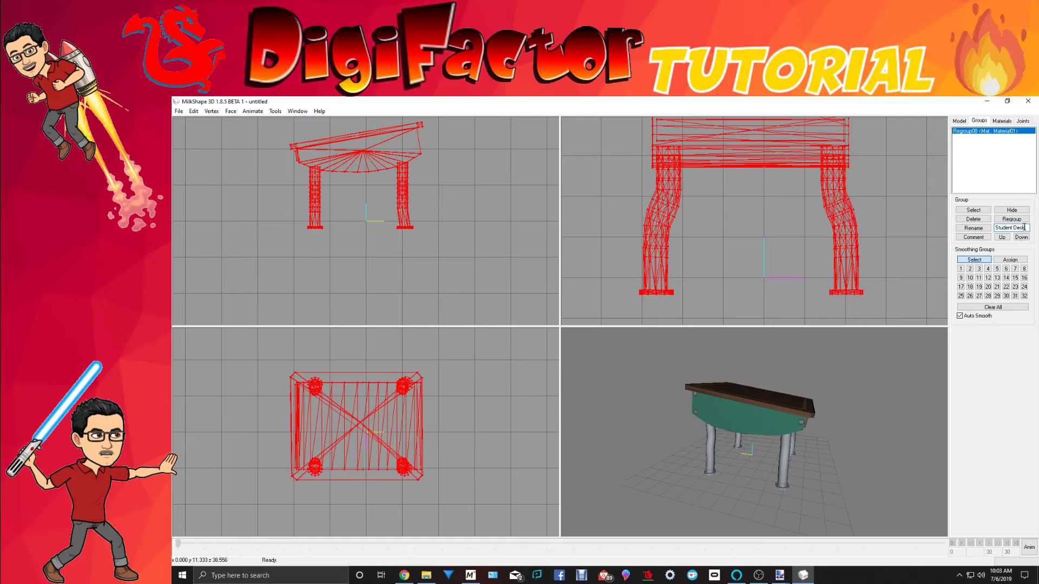
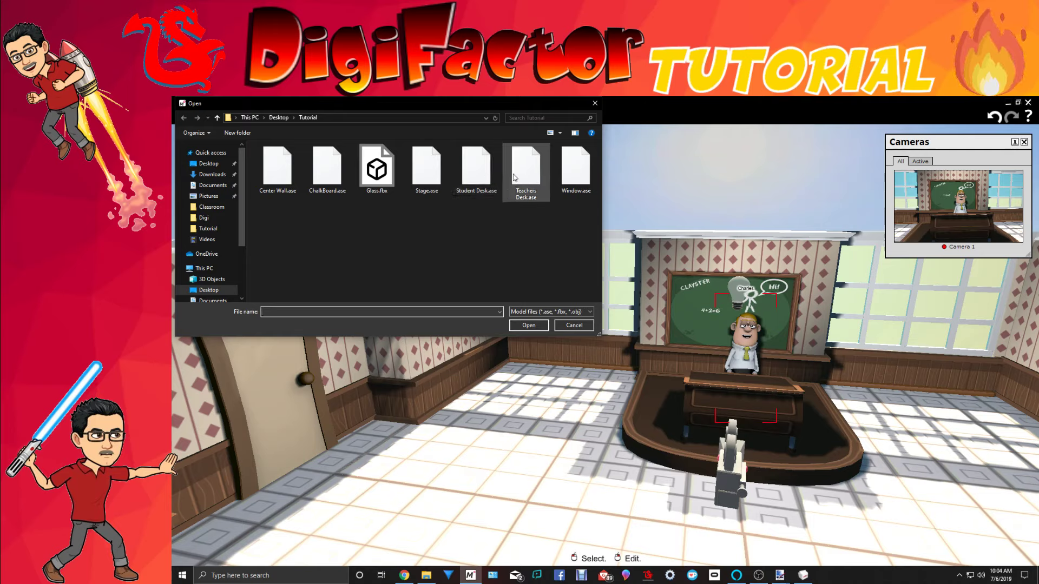
Step: Import Student Desk.ase into the classroom set with its facing set to Double sided
left_click(486, 177)
left_click(540, 328)
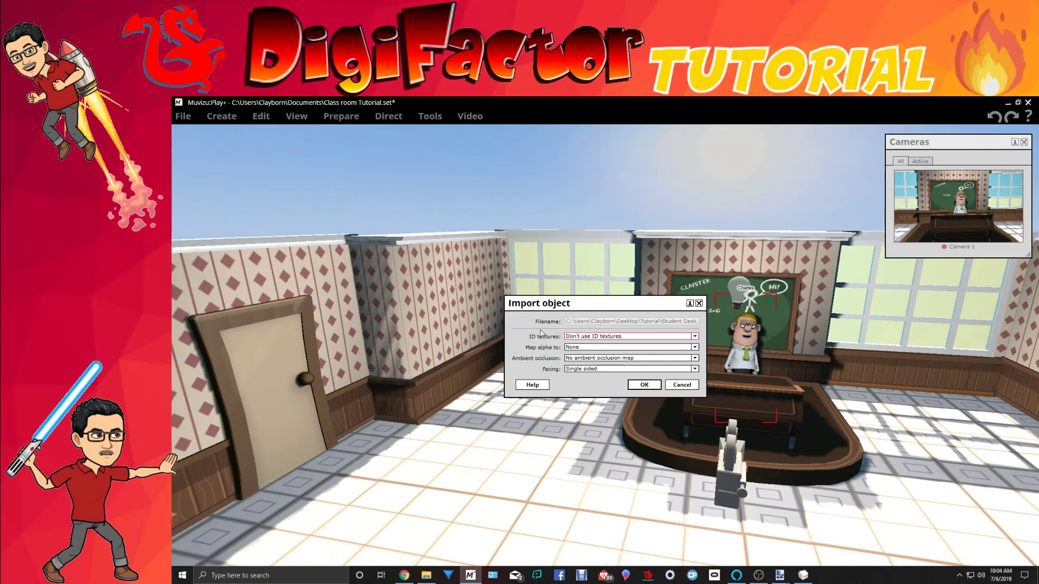
left_click(605, 369)
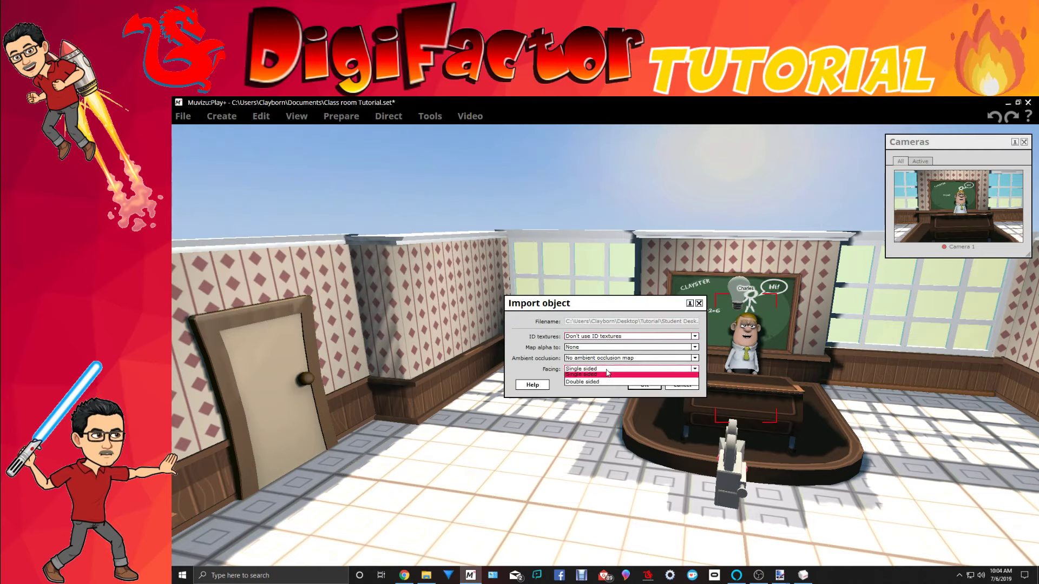
left_click(608, 385)
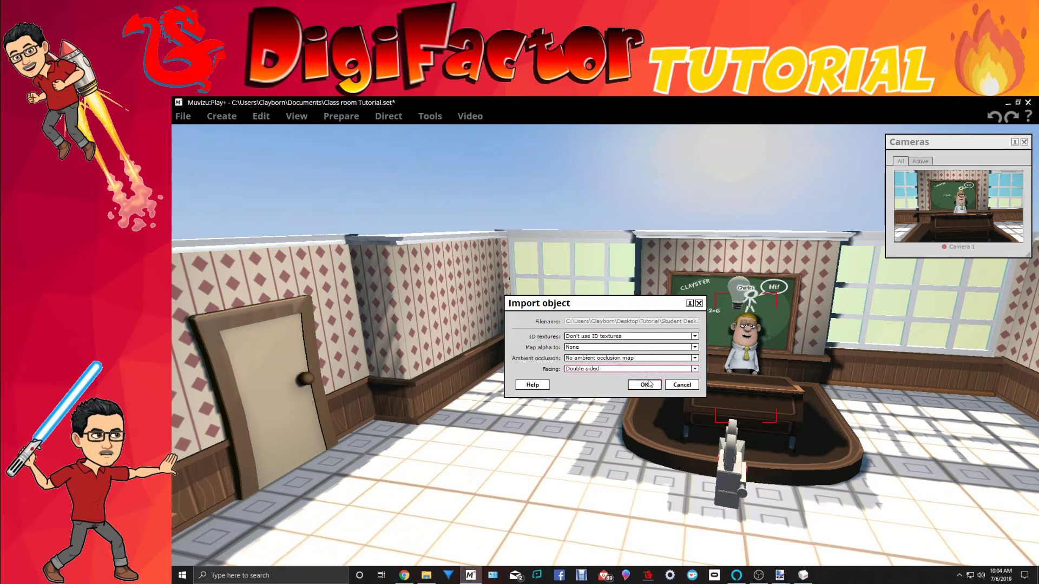
left_click(636, 384)
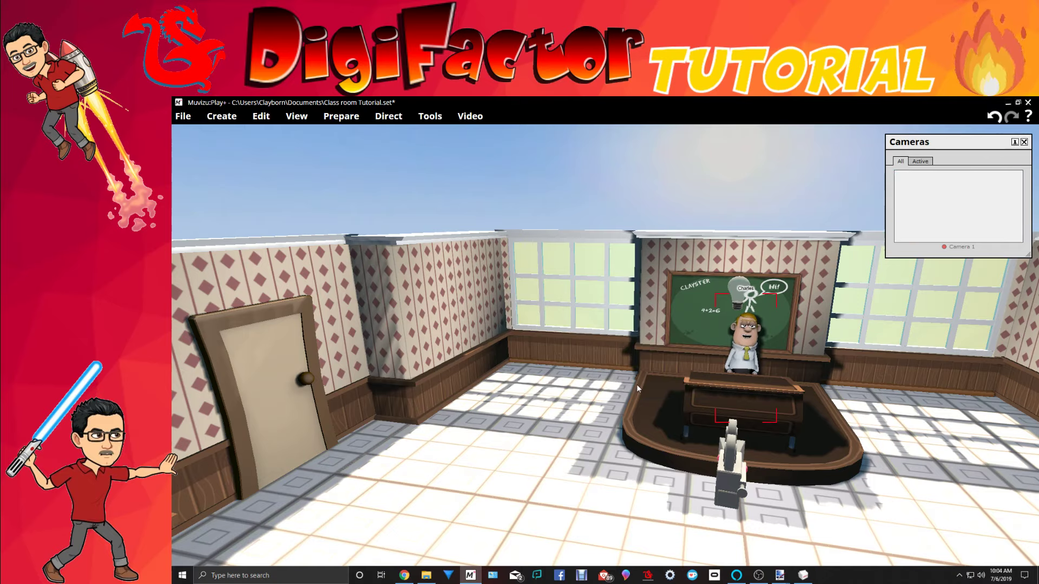
Step: Place the imported student desk on the classroom floor in front of the teacher's platform and rotate it
left_click(625, 286)
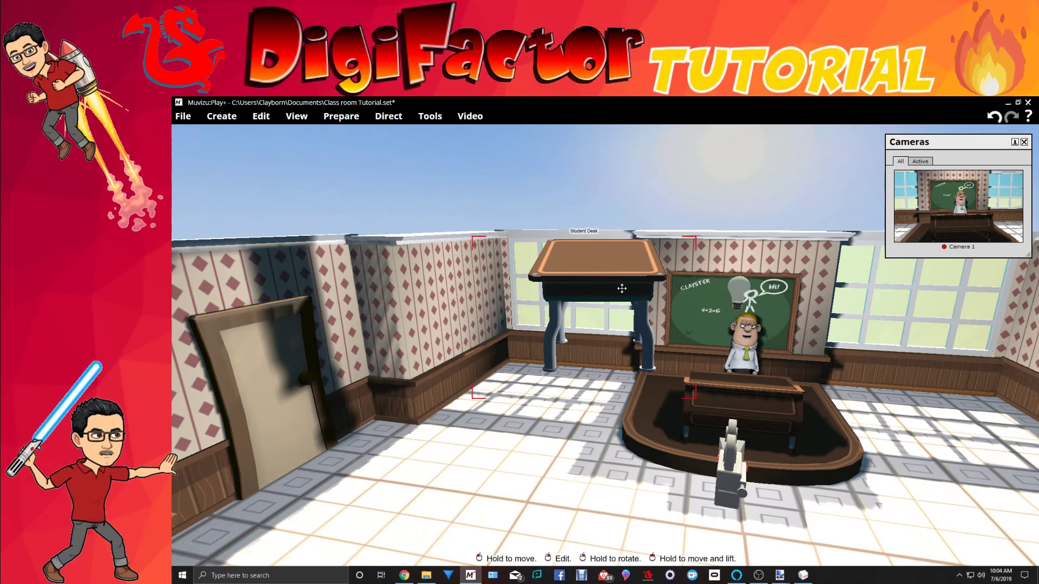
left_click_drag(622, 288, 604, 463)
right_click_drag(604, 463, 634, 469)
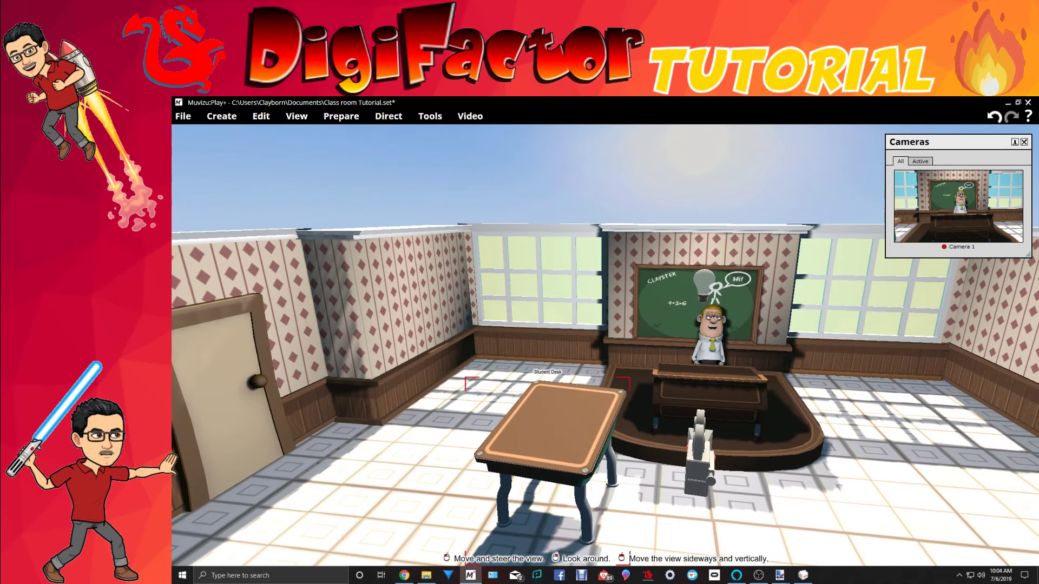
right_click(541, 417)
left_click(500, 528)
right_click_drag(552, 417, 571, 417)
right_click_drag(341, 248, 357, 211)
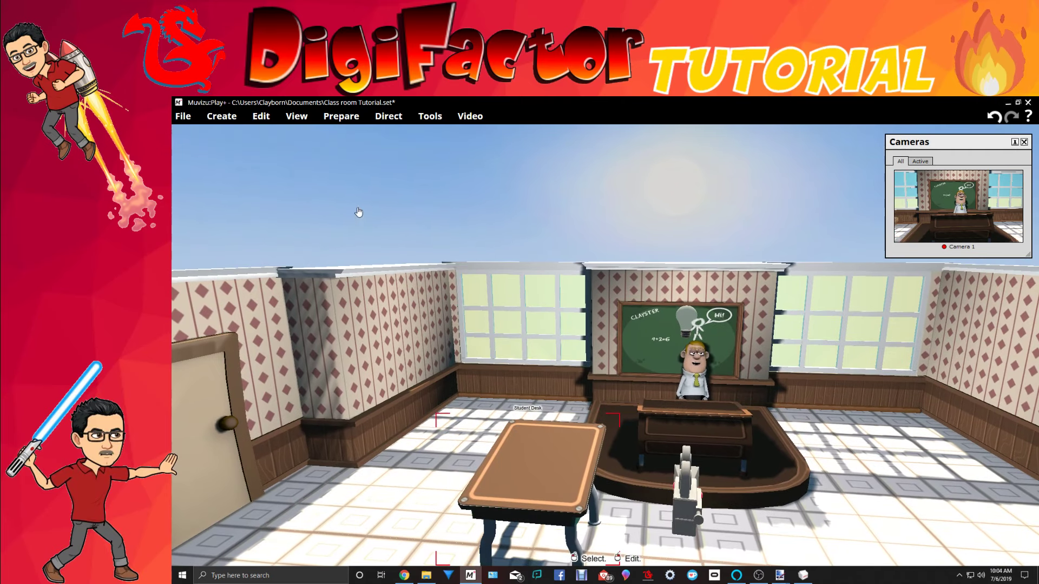
Step: Create the dark-haired character from the character library on the open floor near the student desk
left_click(226, 120)
left_click(221, 135)
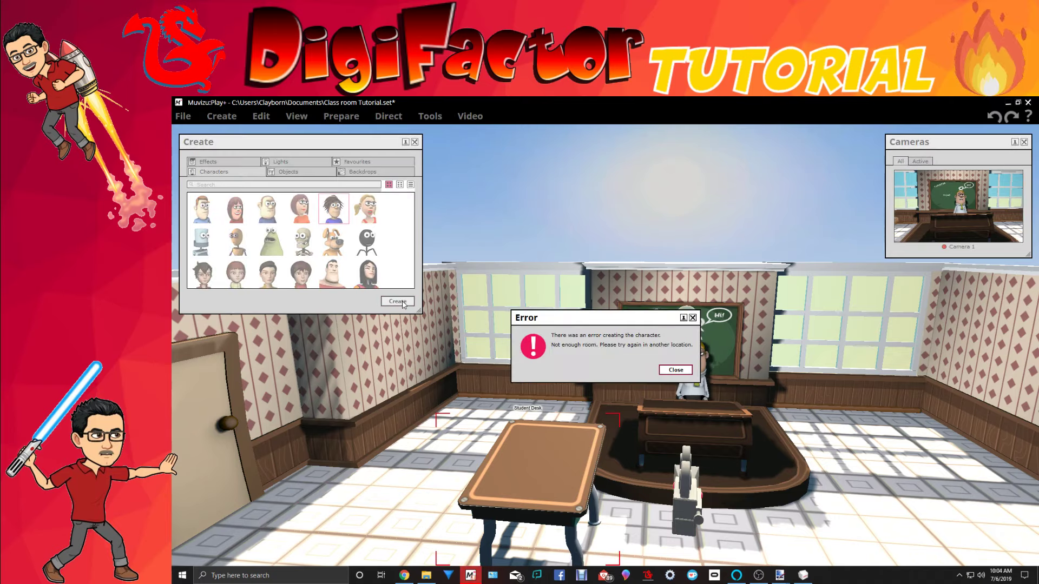
left_click(686, 375)
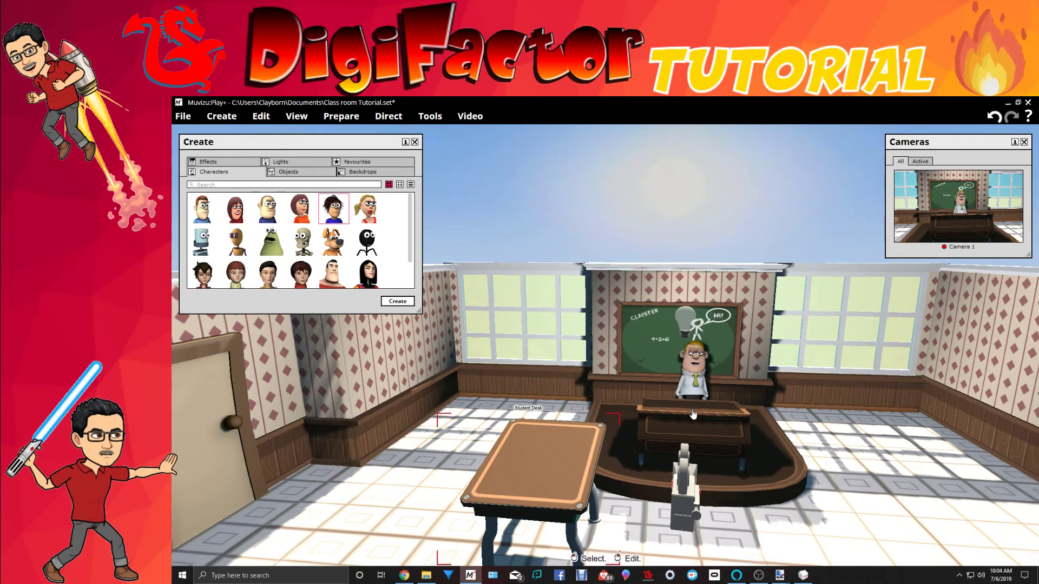
left_click(393, 301)
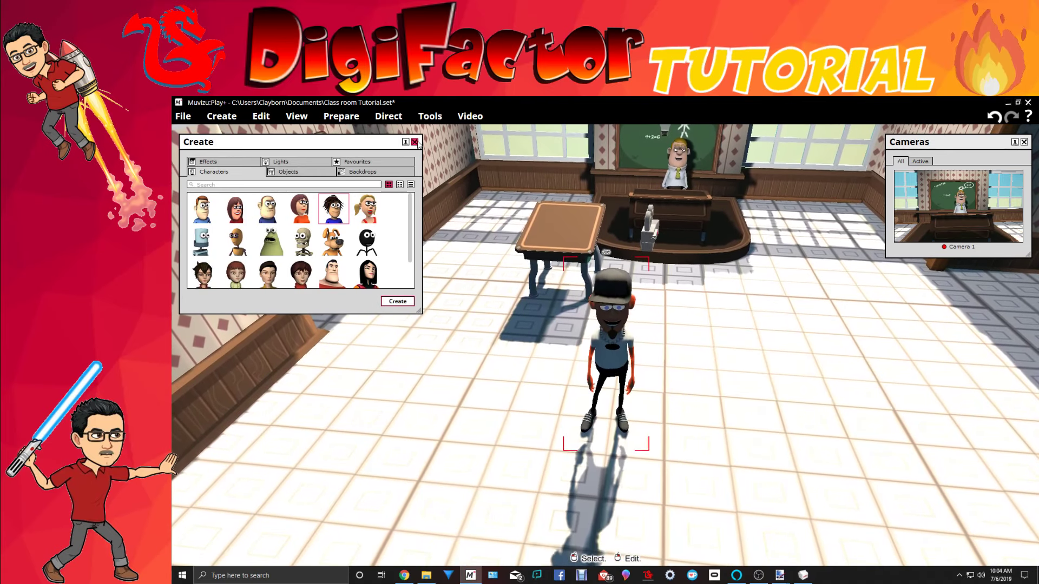
left_click(414, 142)
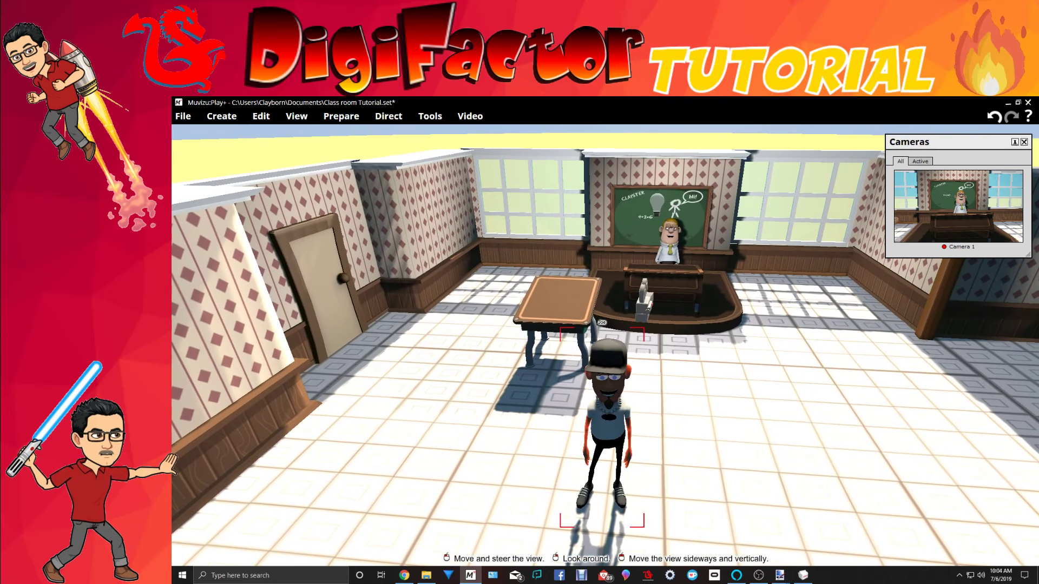
Step: Move the new character forward and position the student desk right beside it for a size comparison
left_click_drag(603, 417, 664, 357)
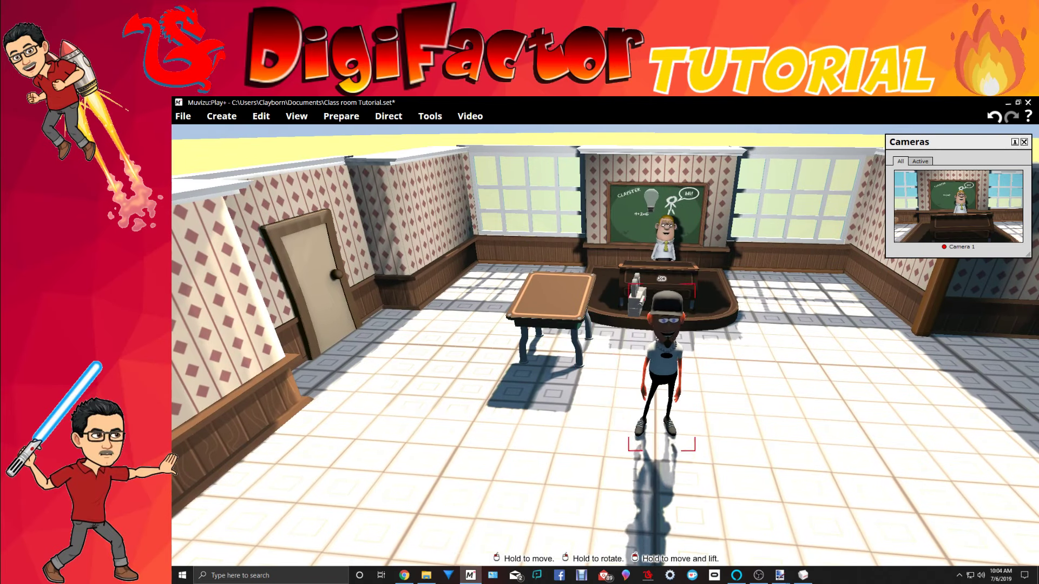
left_click(559, 285)
right_click(574, 339)
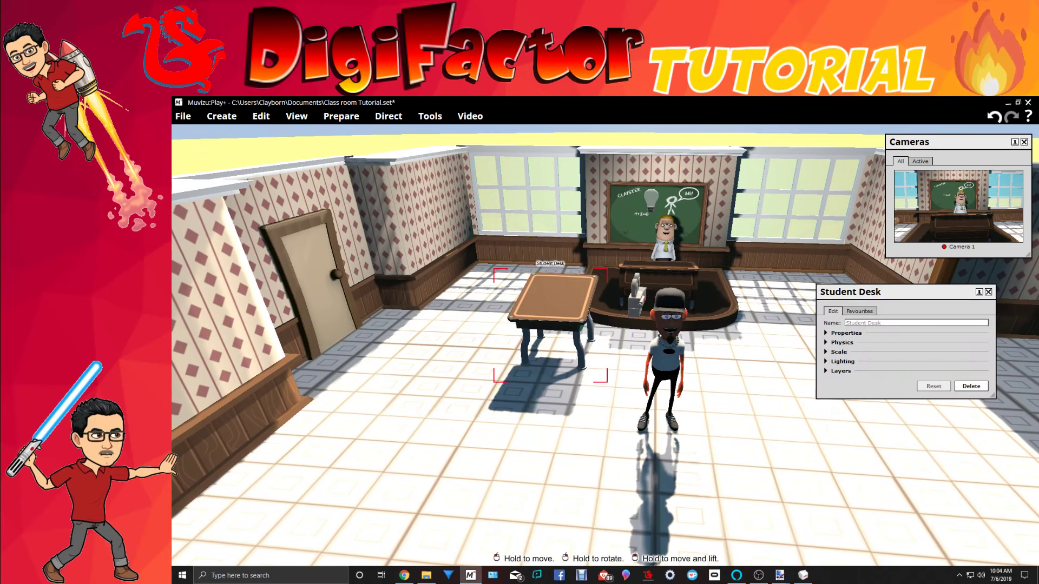
left_click_drag(557, 298, 580, 348)
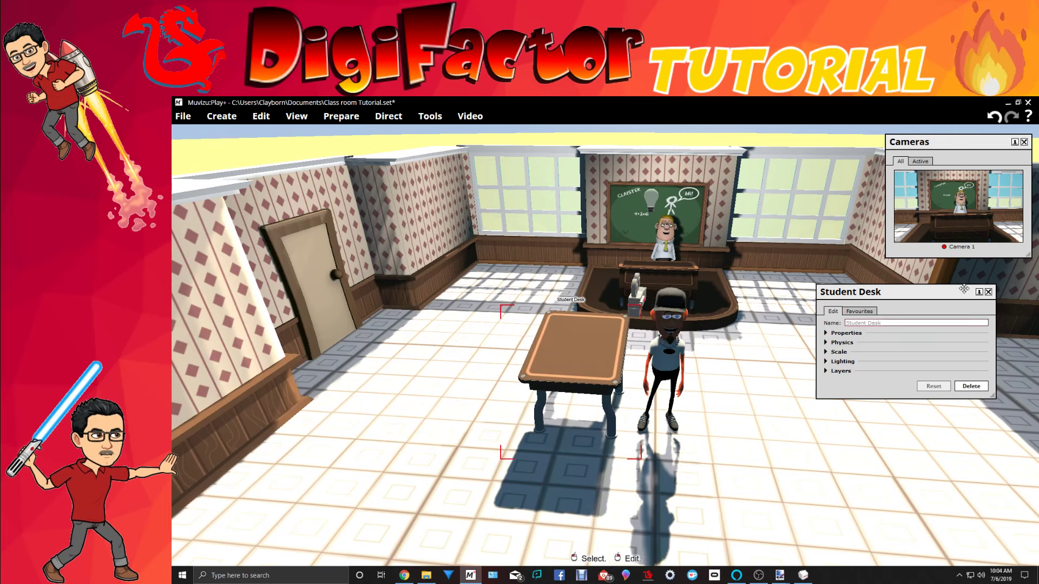
left_click(988, 293)
Step: Set the new character's body scale to 21.6%
right_click(653, 368)
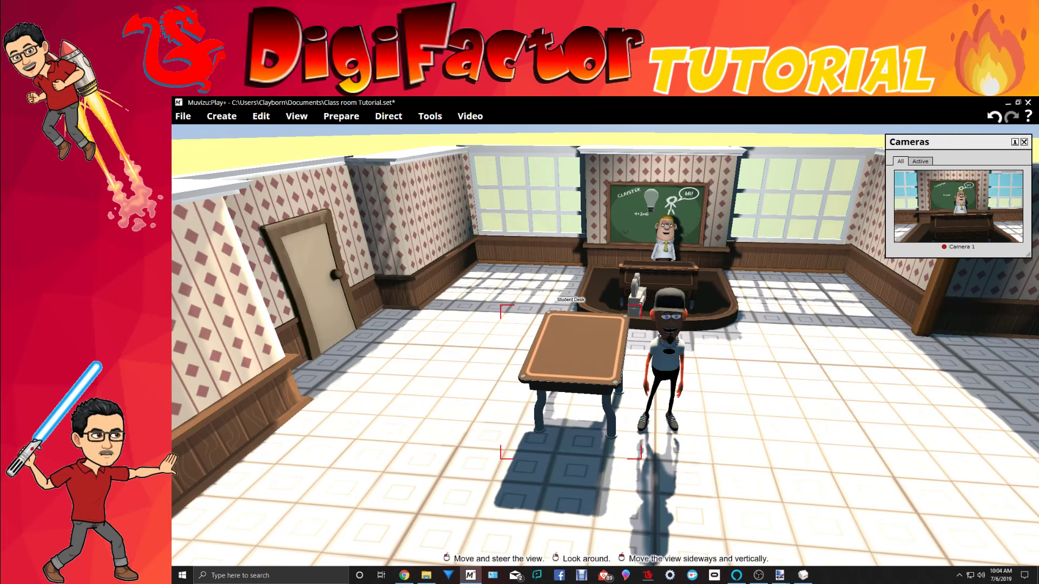
left_click(653, 373)
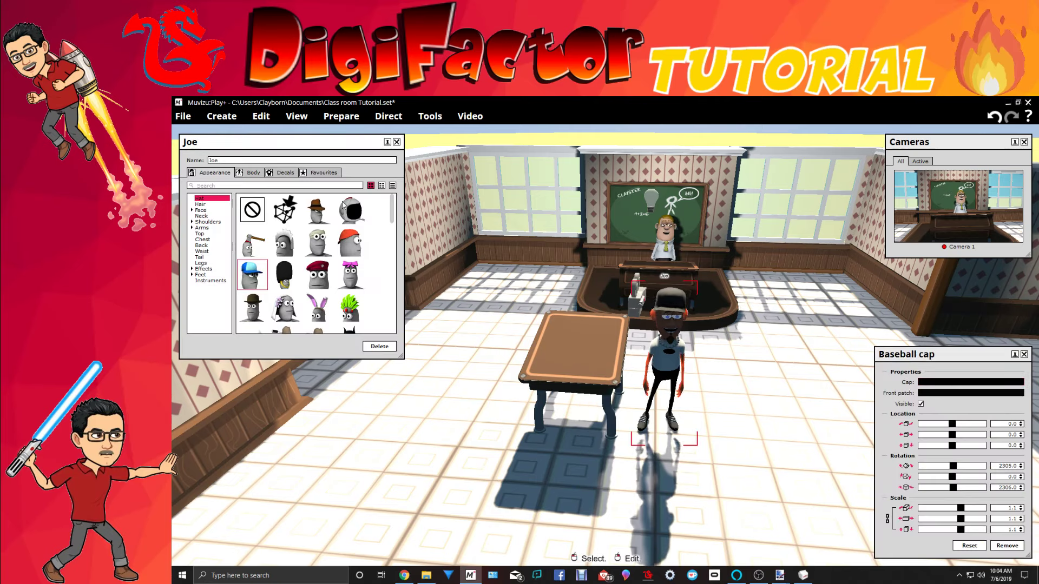
left_click(254, 173)
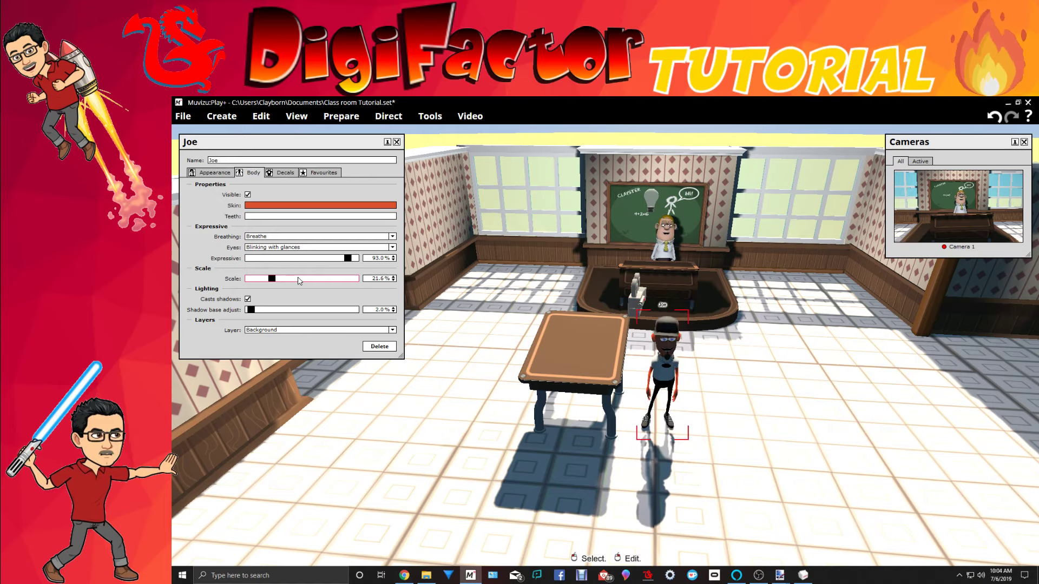
left_click(397, 142)
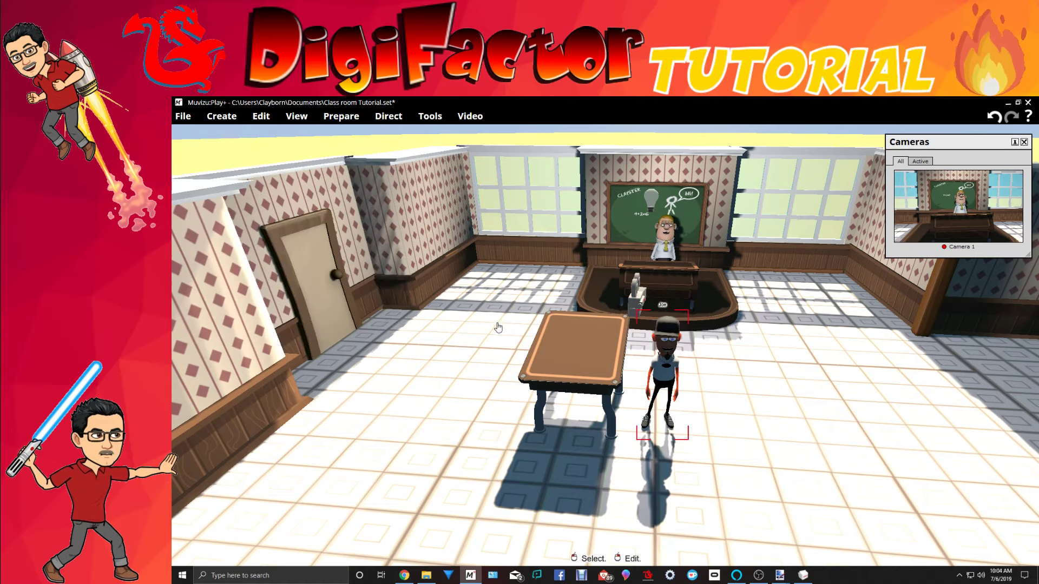
Step: Scale the student desk down uniformly to 0.7 on all three axes
right_click(582, 356)
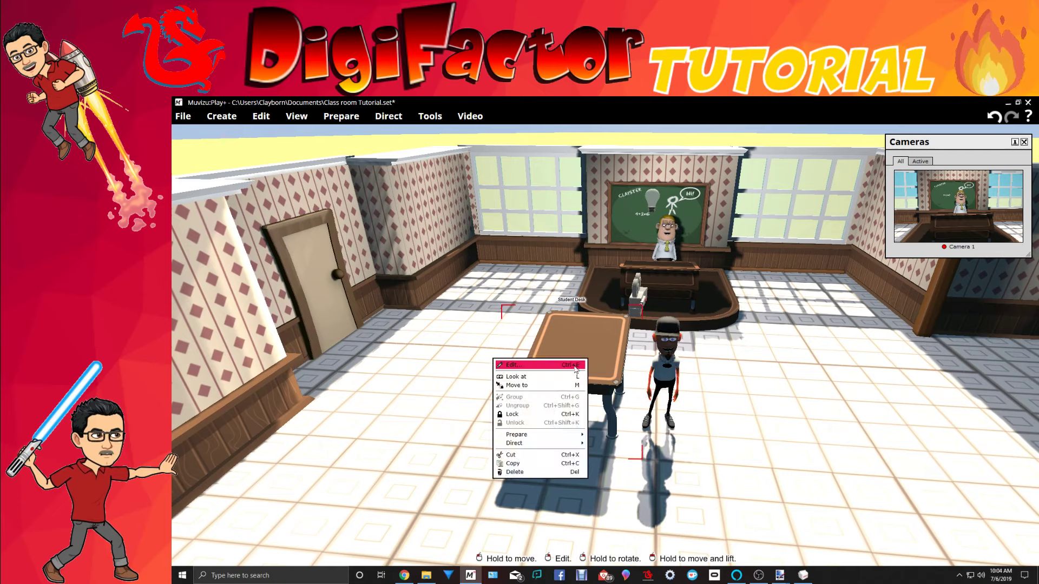
left_click(575, 370)
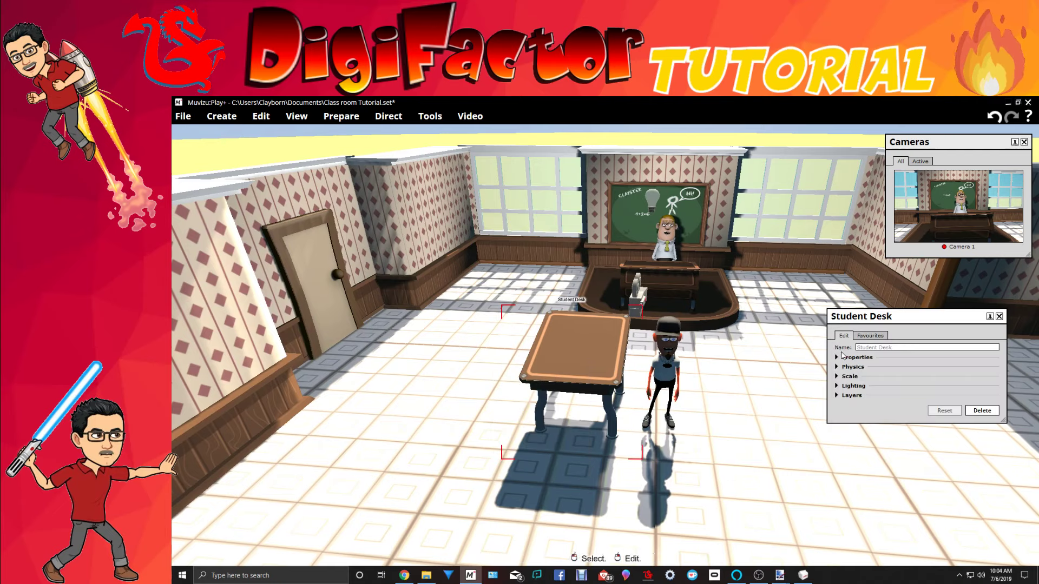
left_click(847, 377)
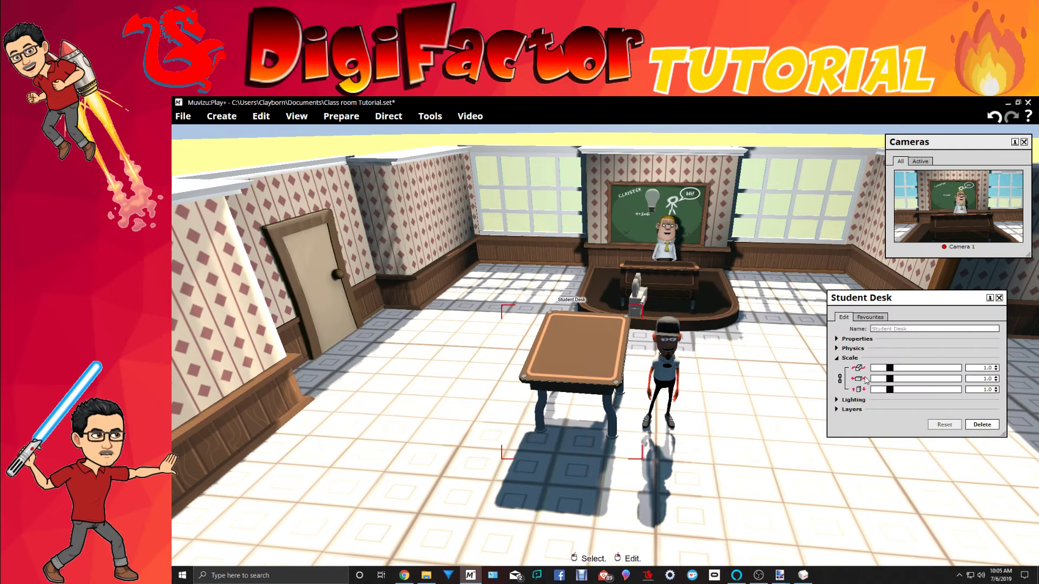
left_click(873, 380)
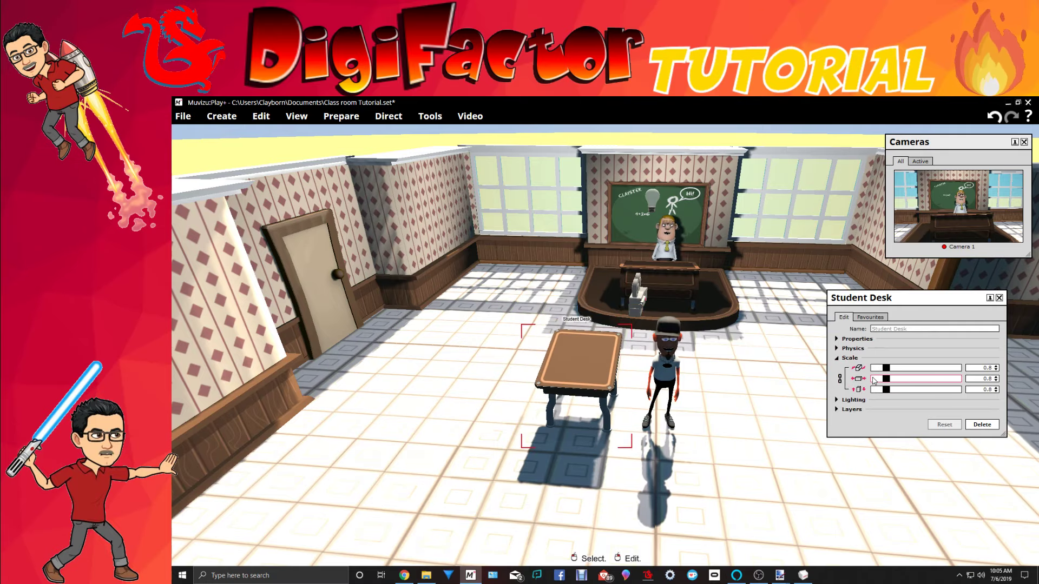
left_click(872, 380)
left_click(872, 380)
left_click(873, 380)
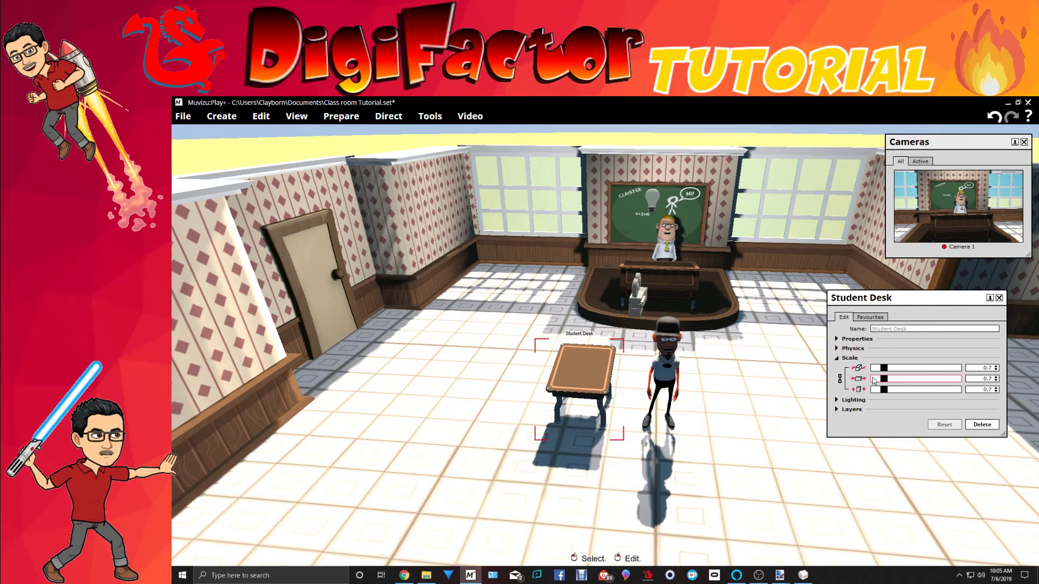
Step: Bring the desk close to the character, then stand the character behind it, turned to face the desk
scroll(704, 444, "up", 5)
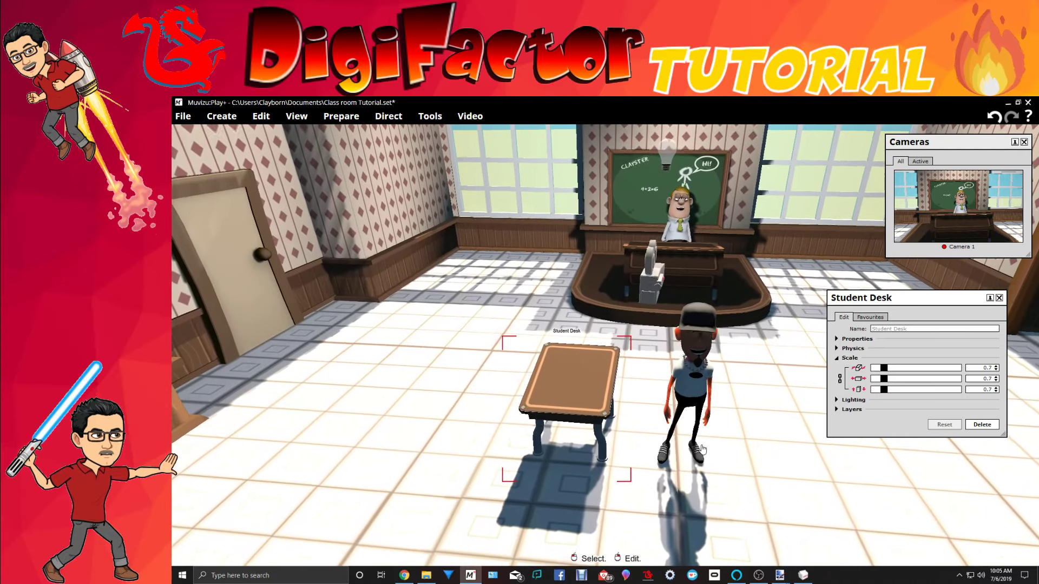
left_click_drag(558, 390, 603, 390)
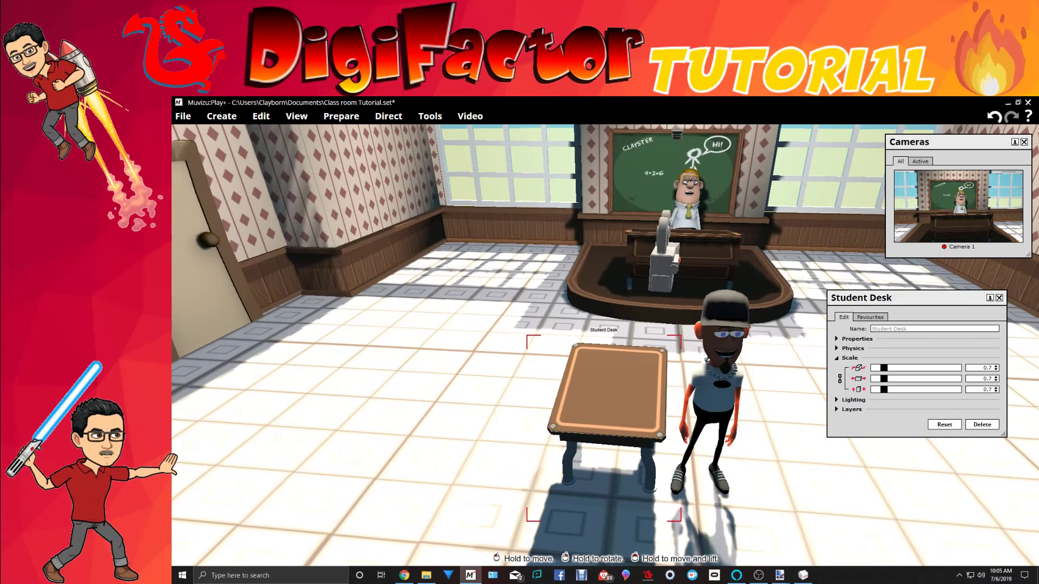
middle_click_drag(752, 490, 714, 490)
right_click_drag(715, 489, 807, 471)
middle_click_drag(807, 471, 747, 472)
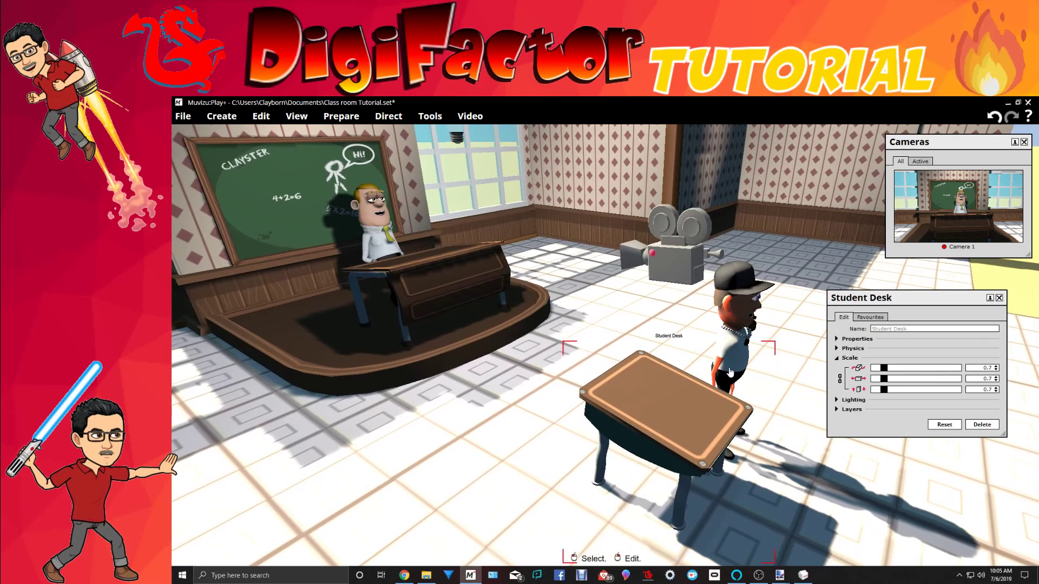
left_click_drag(731, 357, 774, 438)
right_click_drag(774, 438, 703, 438)
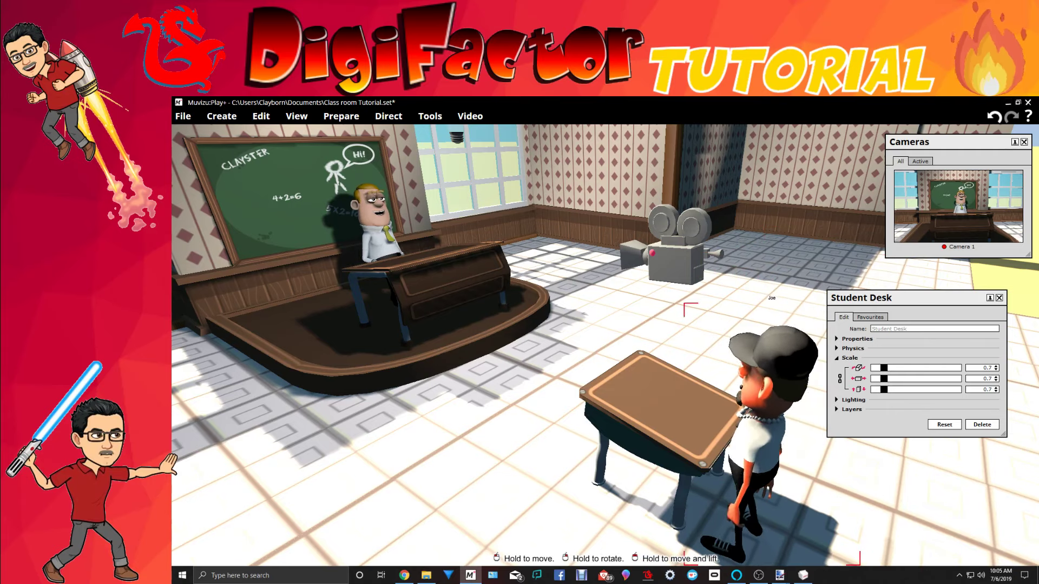
left_click_drag(698, 332, 784, 297)
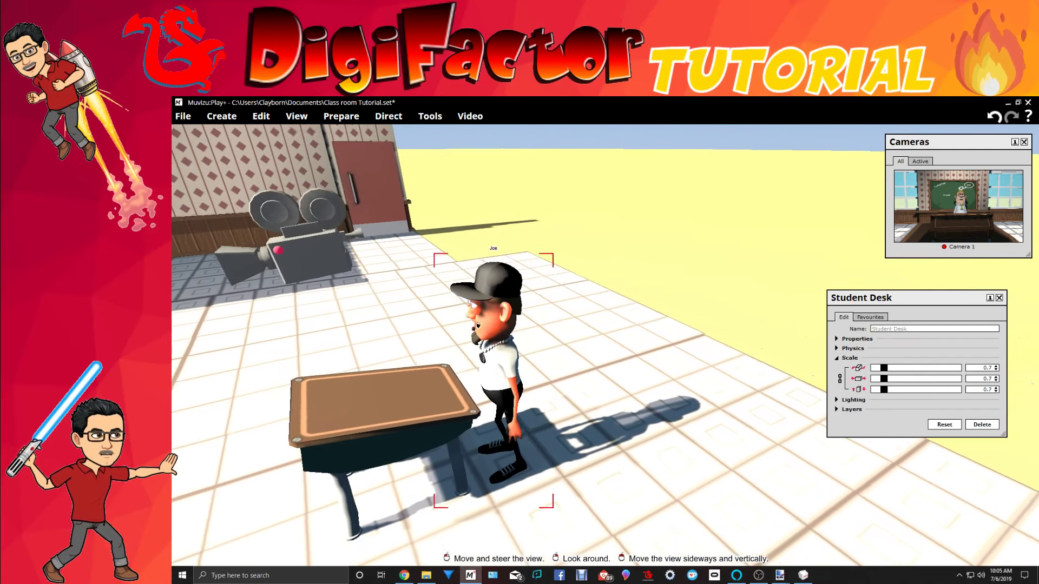
middle_click_drag(784, 297, 703, 335)
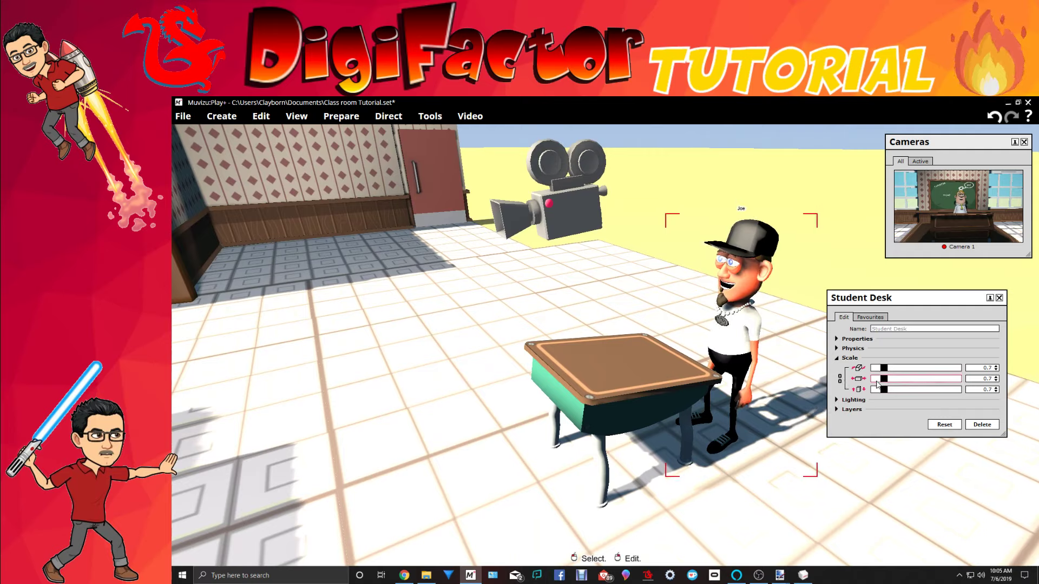
Step: Set the student desk's first scale axis to 0.6 and check its proportions against the character from the side
left_click(877, 382)
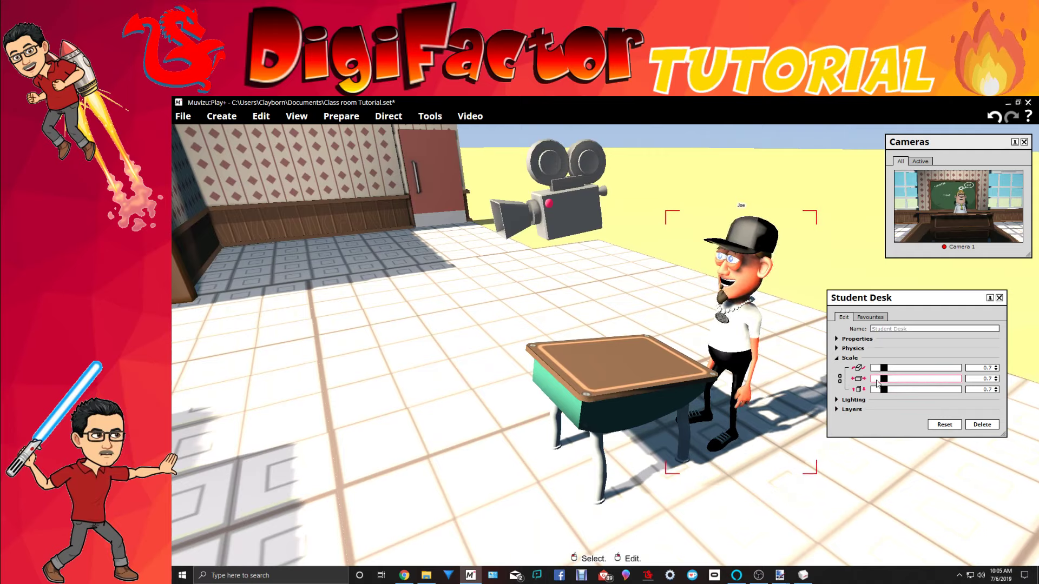
left_click(883, 369)
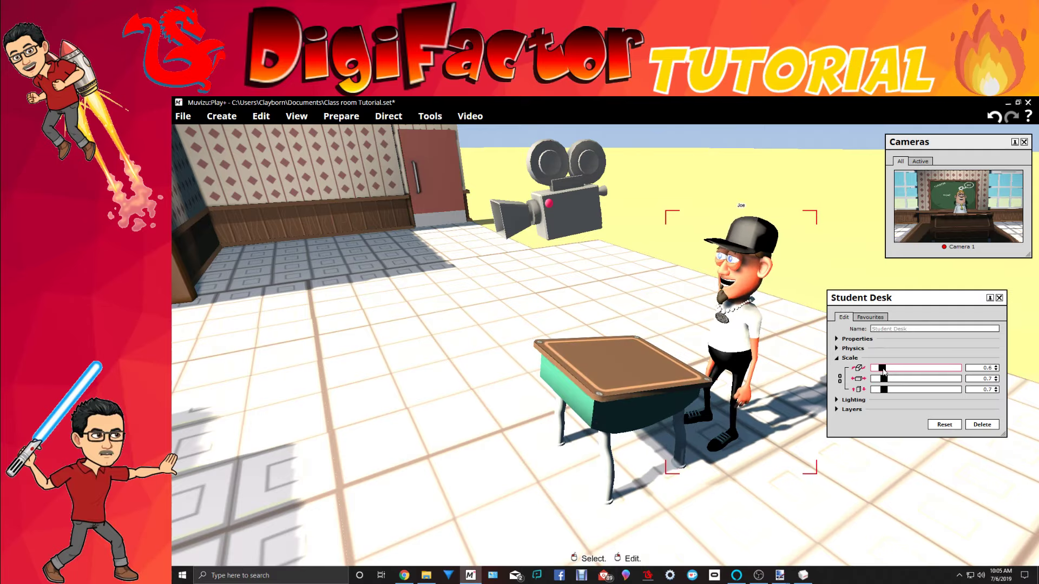
middle_click_drag(801, 374, 915, 381)
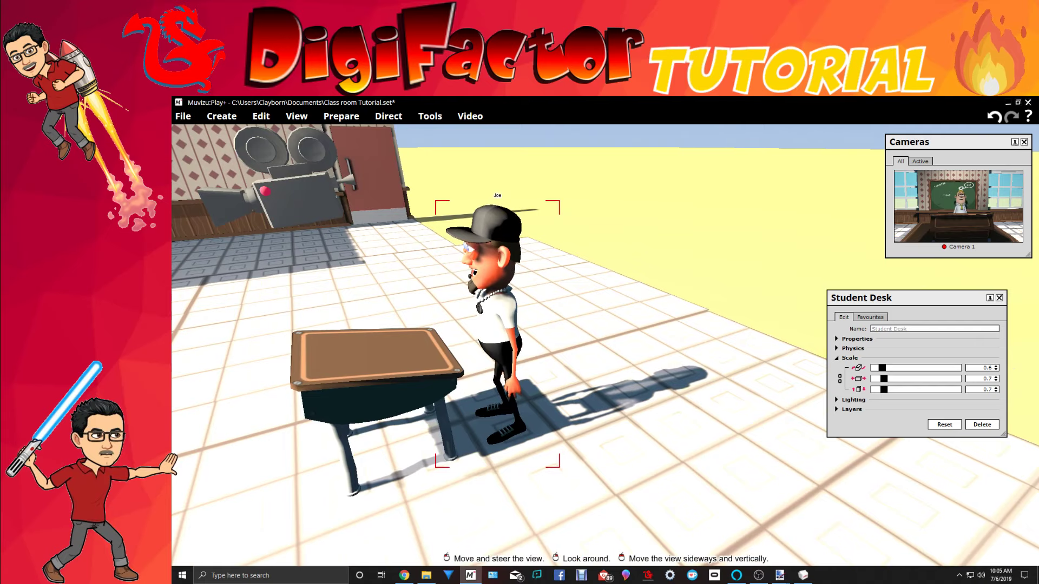
right_click_drag(649, 346, 599, 339)
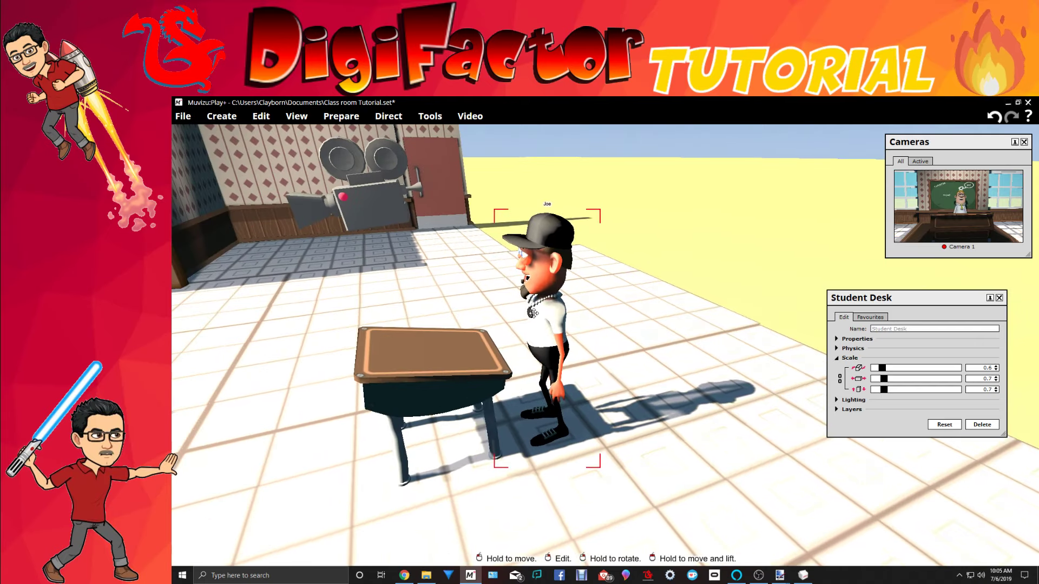
Step: Set the student character's initial state to Sit in the character actions
right_click(531, 329)
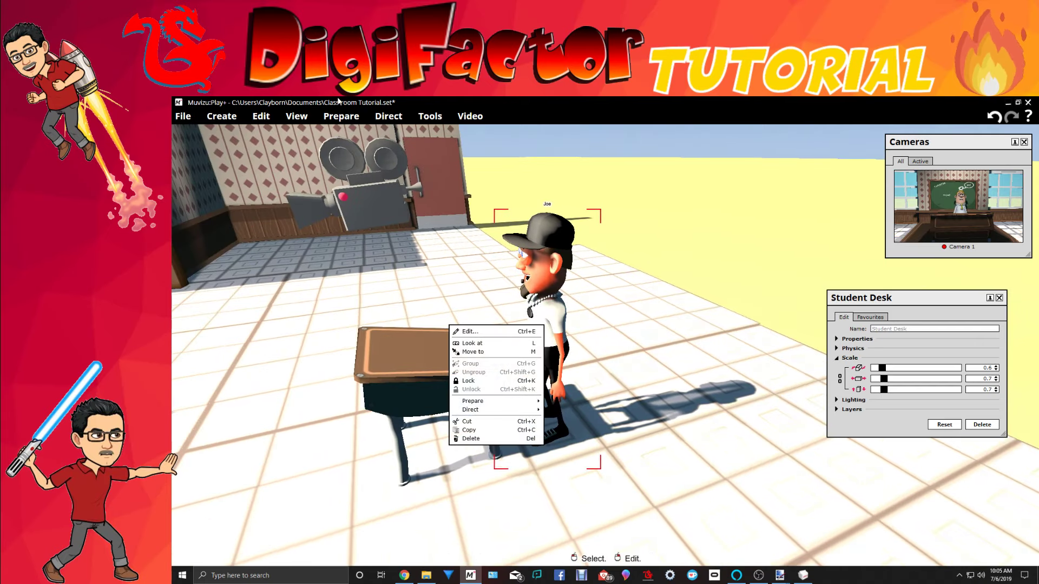
left_click(356, 120)
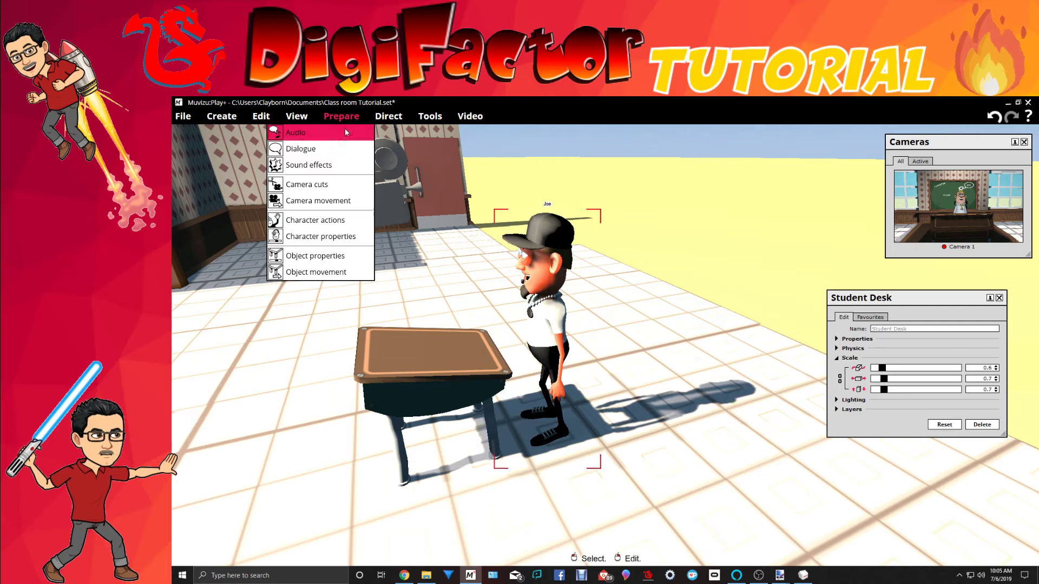
left_click(320, 222)
left_click(231, 295)
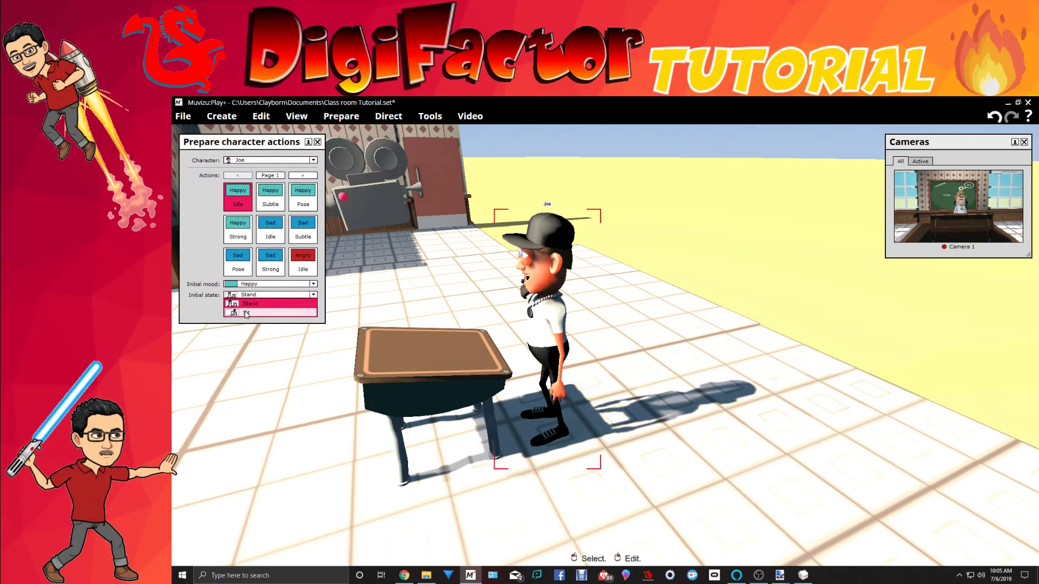
left_click(246, 315)
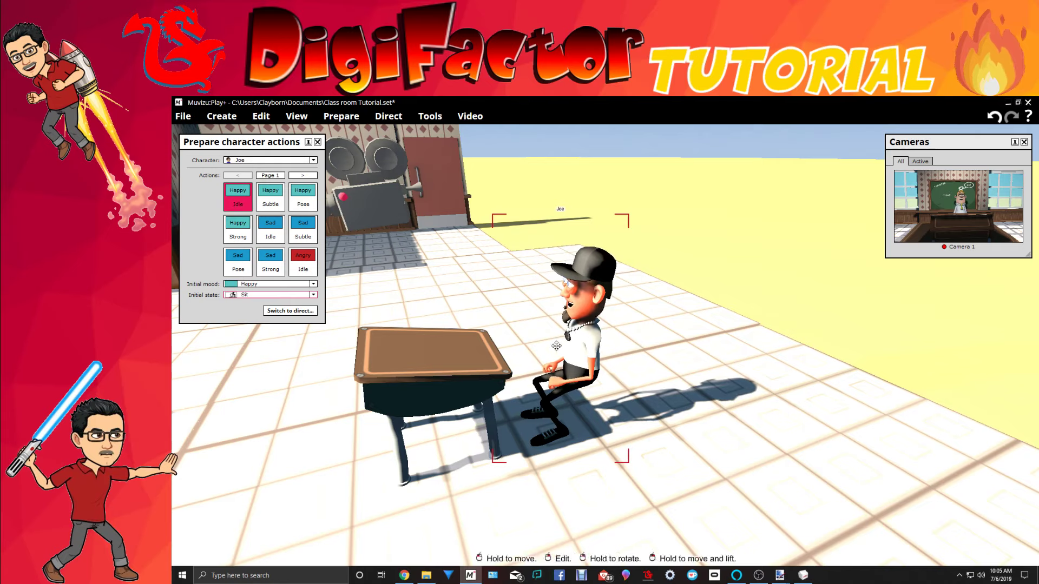
Step: Turn off the student desk's option to be stood on in its physics settings
right_click(465, 370)
left_click(460, 380)
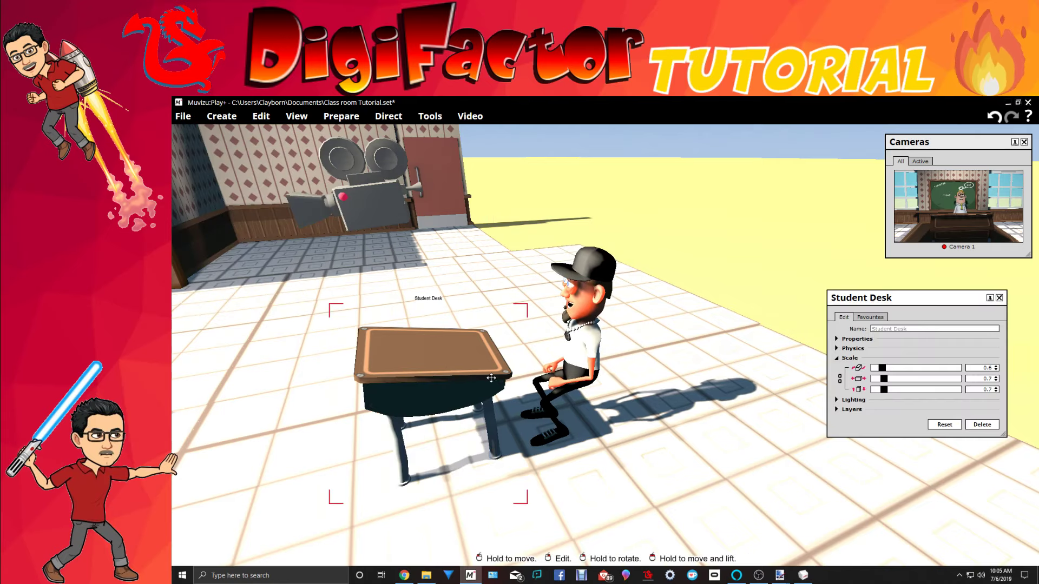
left_click(848, 353)
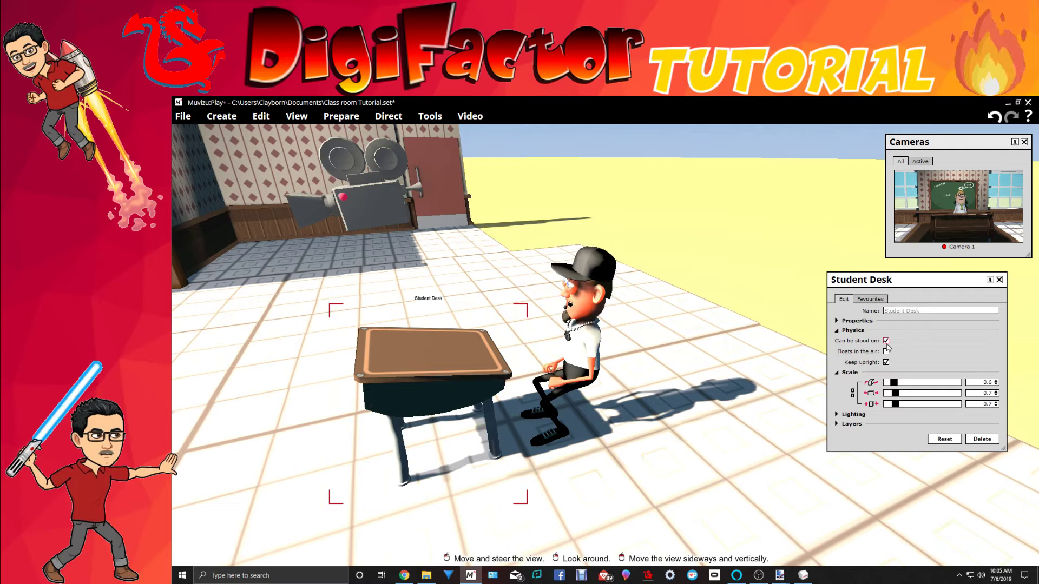
left_click(999, 281)
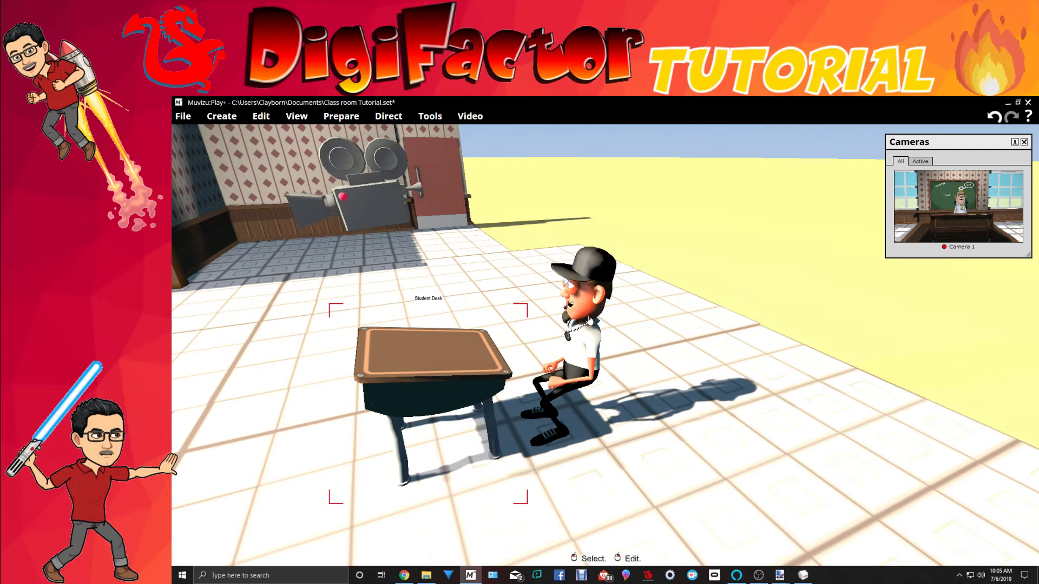
Step: Move the seated character in against the student desk so the legs fit underneath it
left_click(580, 346)
left_click_drag(580, 346, 528, 348)
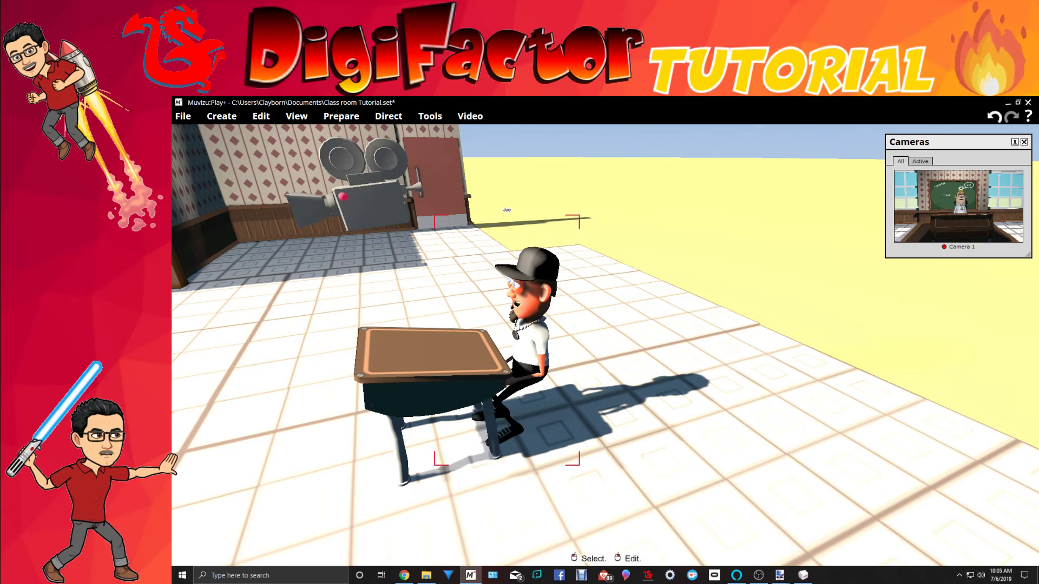
middle_click_drag(528, 348, 626, 389)
Step: Scale the student desk to 0.5 on the first axis and 0.6 on the second and third, checking the fit around the seated character
right_click(648, 391)
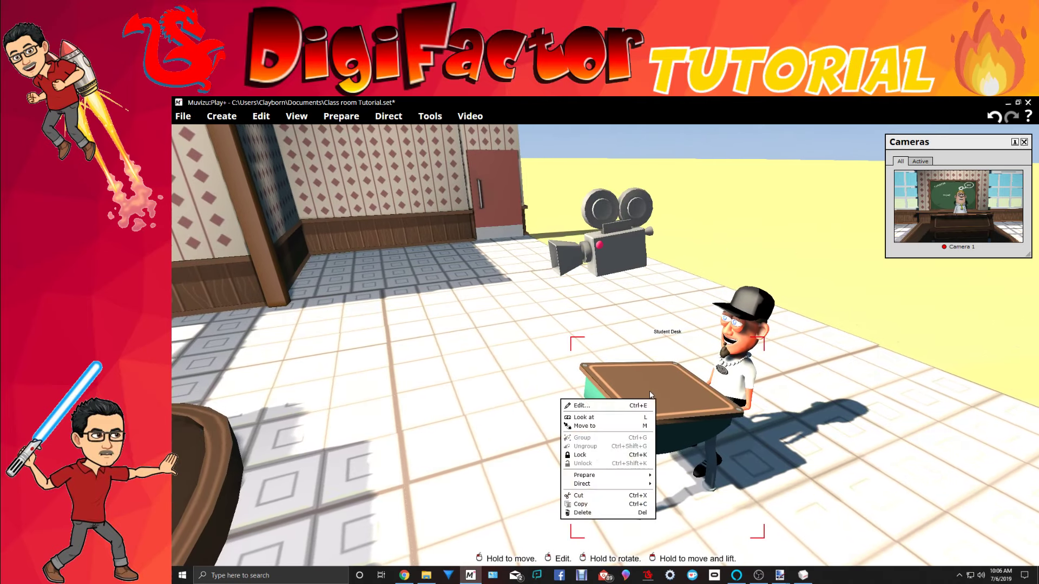
left_click(640, 406)
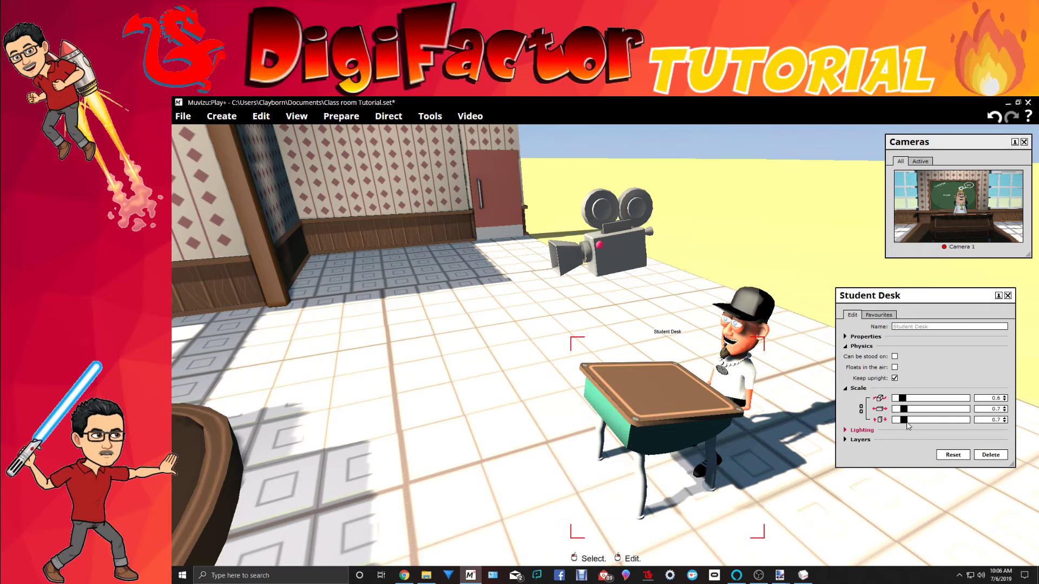
left_click(907, 425)
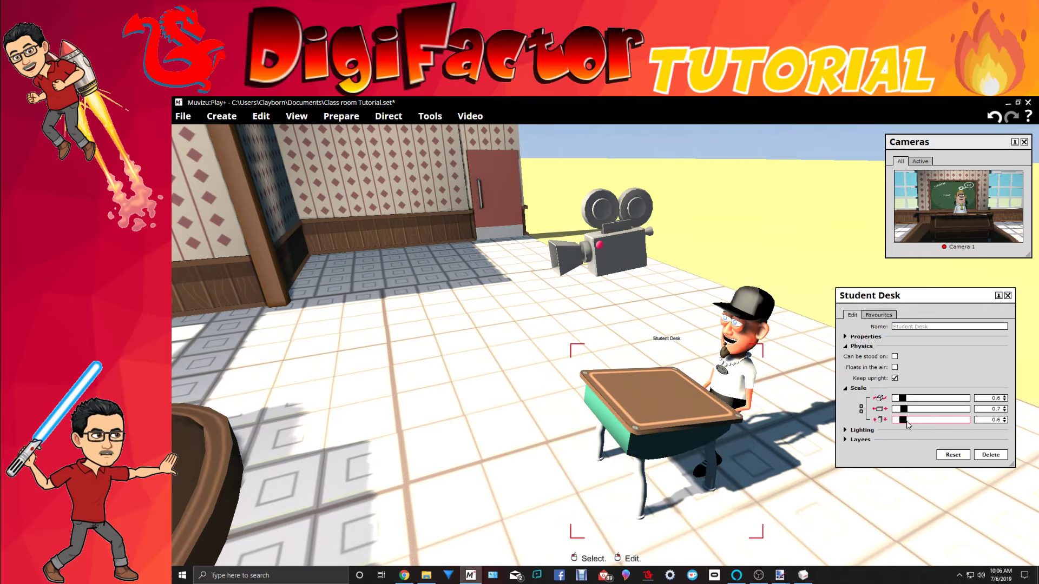
middle_click_drag(772, 465, 780, 456)
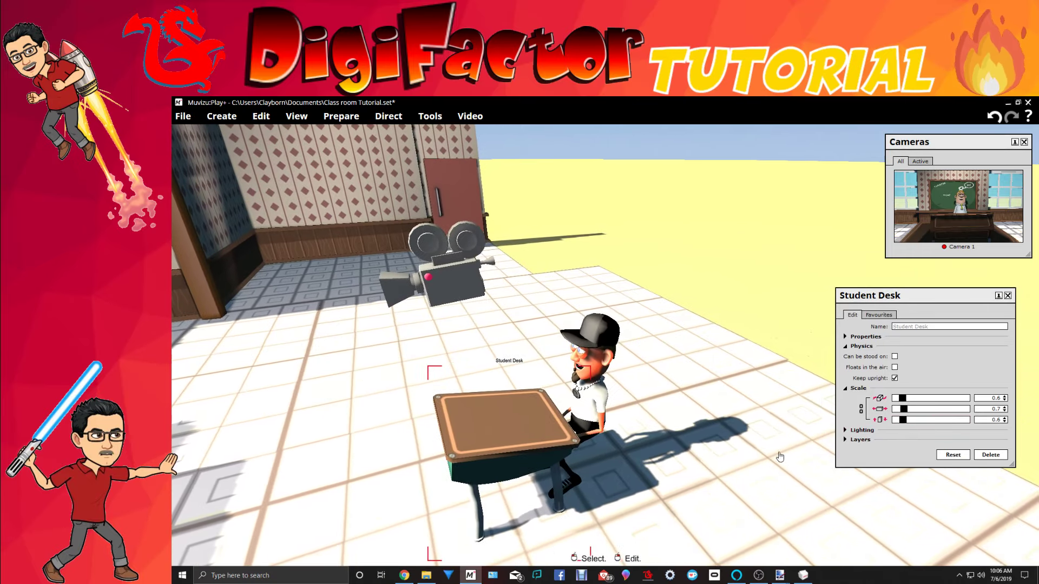
left_click(902, 410)
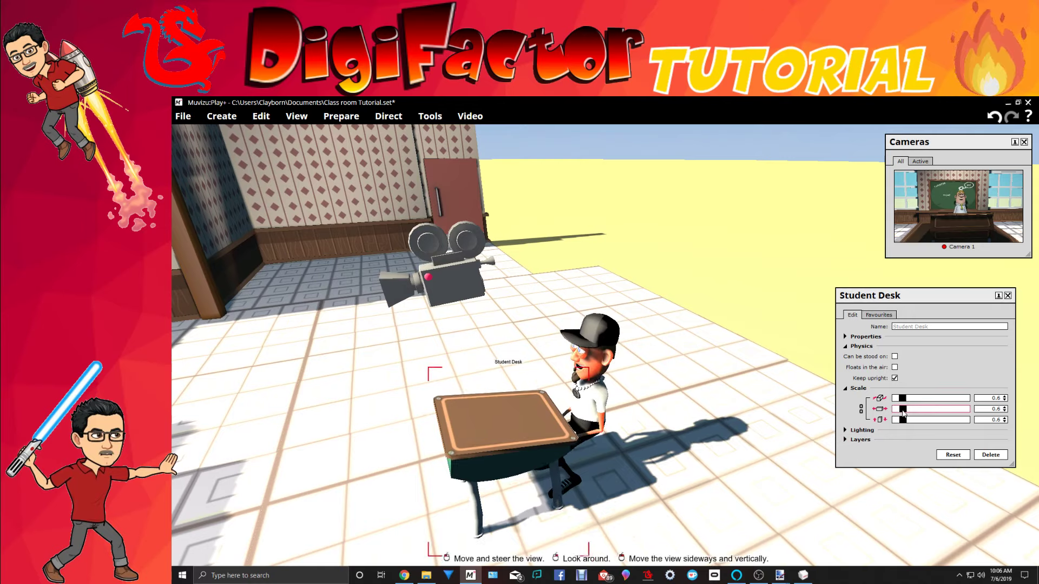
left_click(909, 399)
middle_click_drag(541, 528, 693, 433)
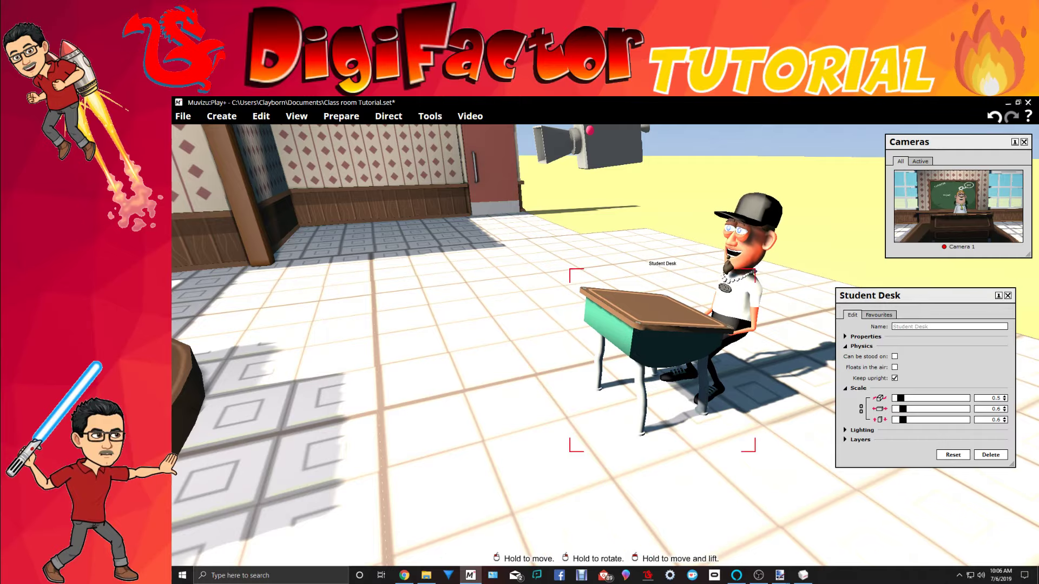
middle_click_drag(693, 434, 455, 476)
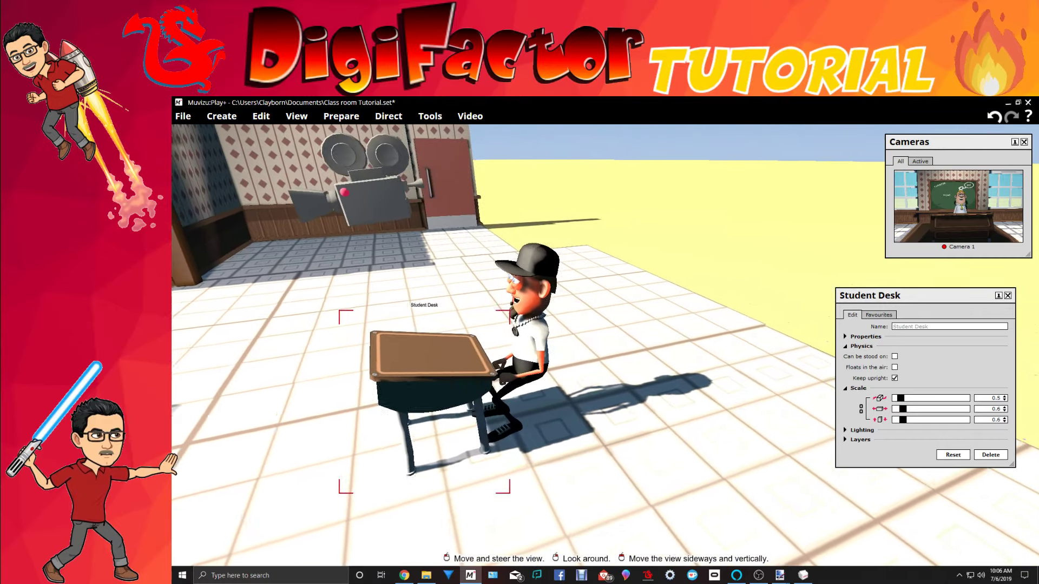
mouse_move(771, 396)
right_mouse_down()
mouse_move(476, 378)
mouse_move(720, 369)
mouse_move(771, 395)
right_mouse_up()
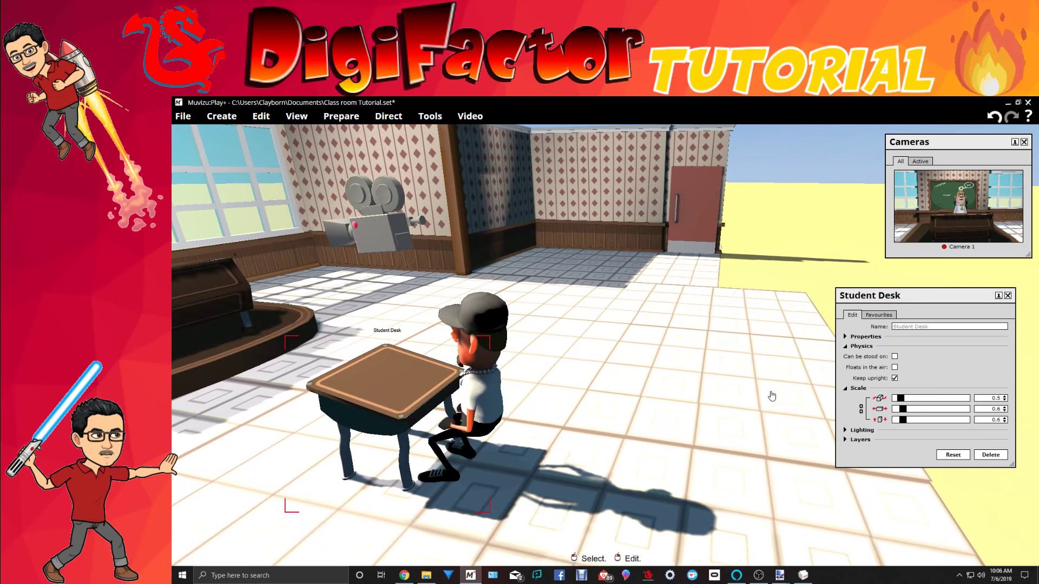
Step: Copy the resized student desk and close its properties
right_click(469, 403)
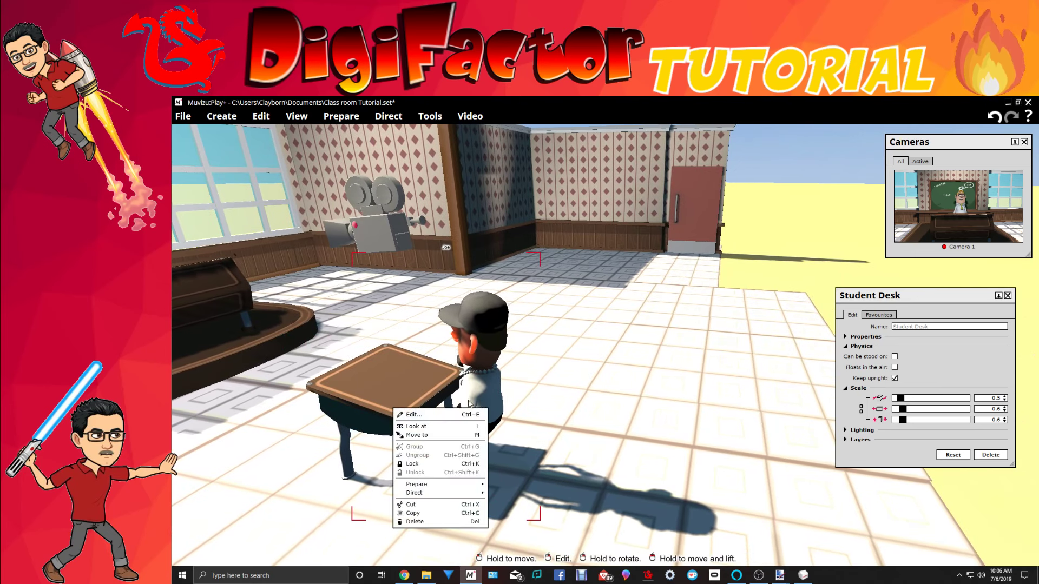
left_click(431, 394)
right_click(429, 393)
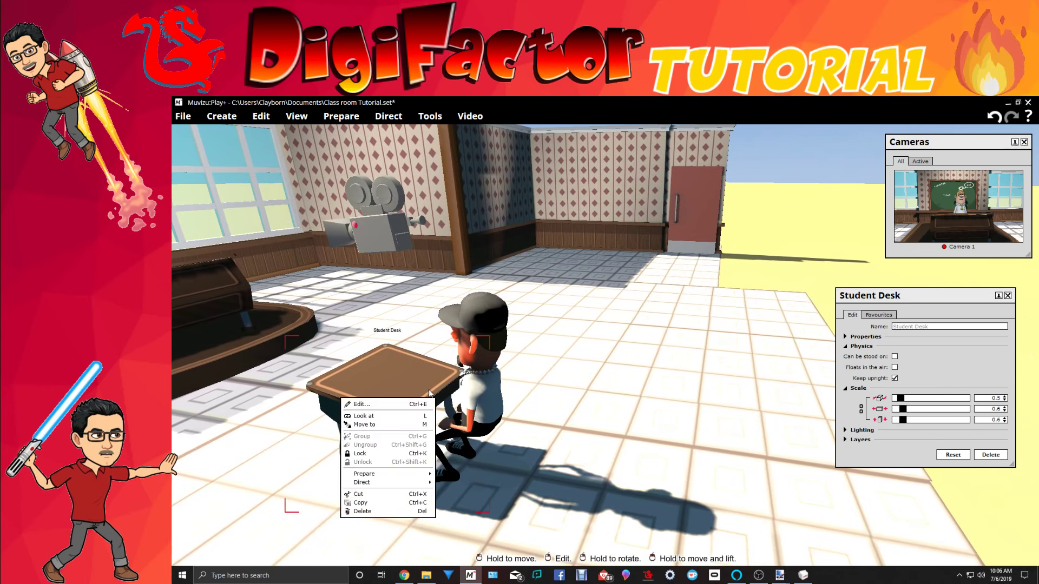
left_click(361, 502)
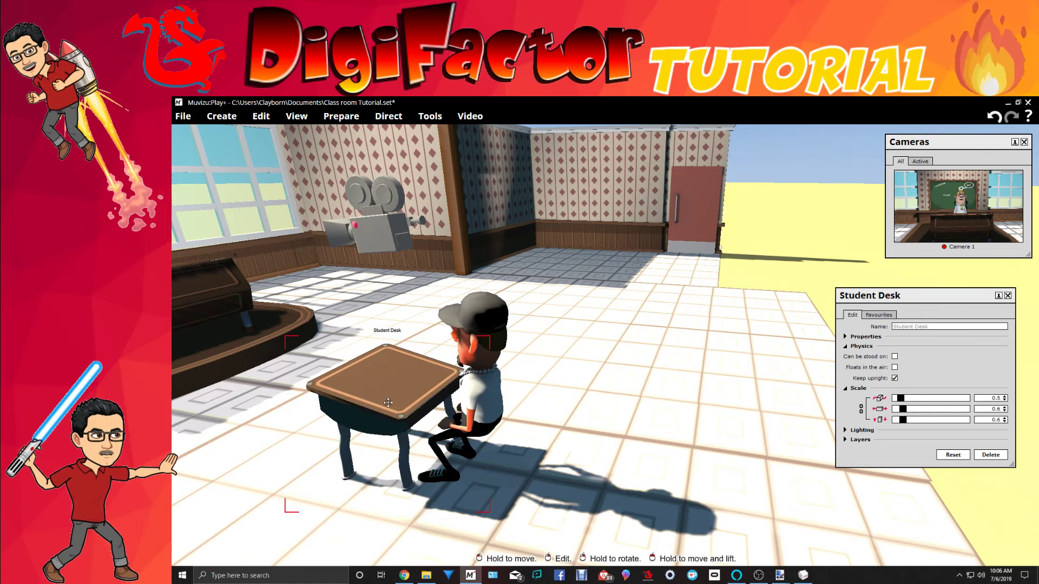
right_click(388, 403)
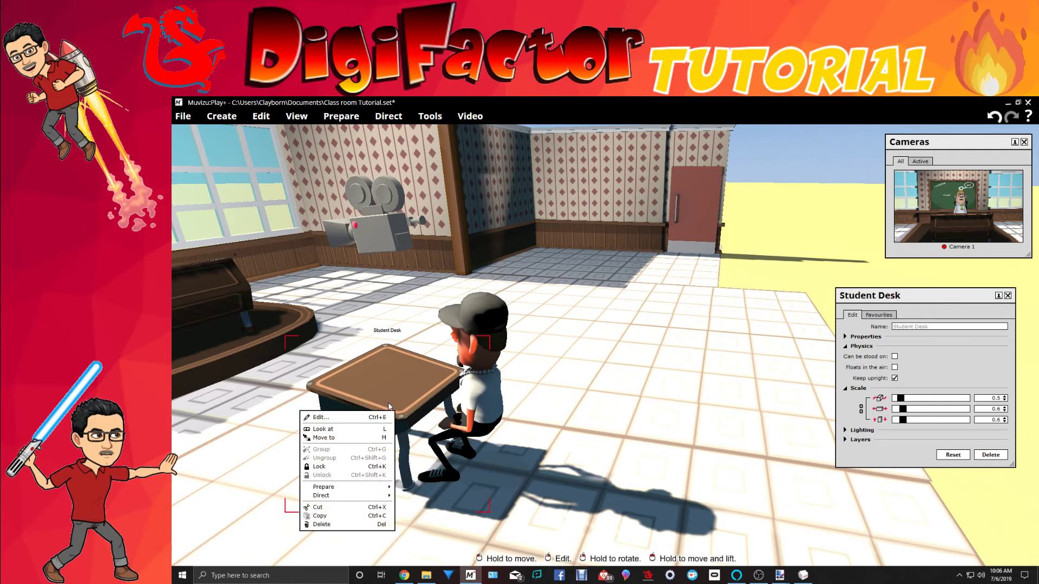
left_click(338, 519)
left_click(1007, 296)
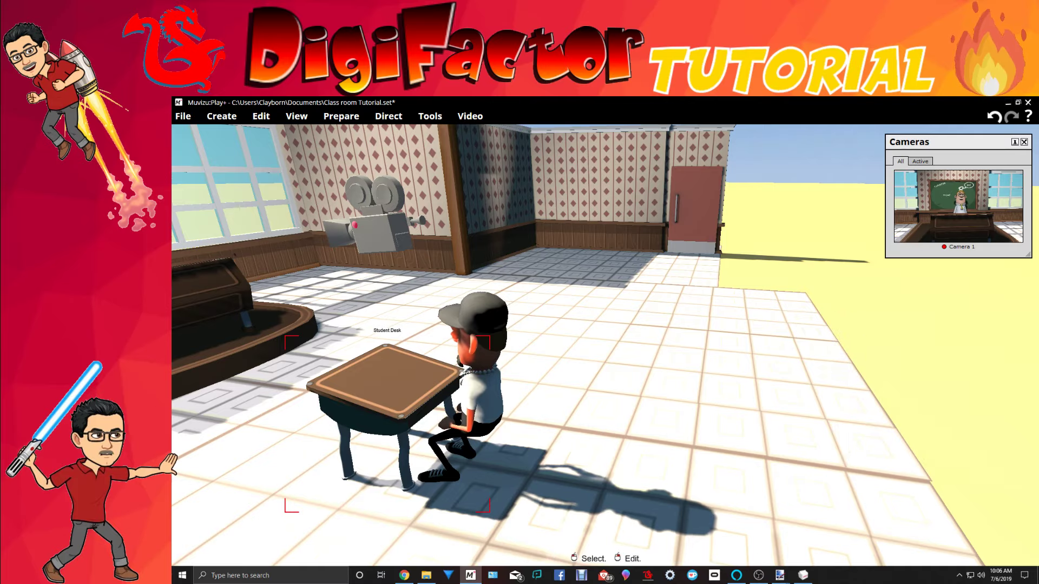
Step: Move the seated character away from the desk to the open floor on the far side from the door
middle_click_drag(605, 345, 605, 292)
right_click_drag(604, 293, 486, 292)
middle_click_drag(487, 292, 605, 303)
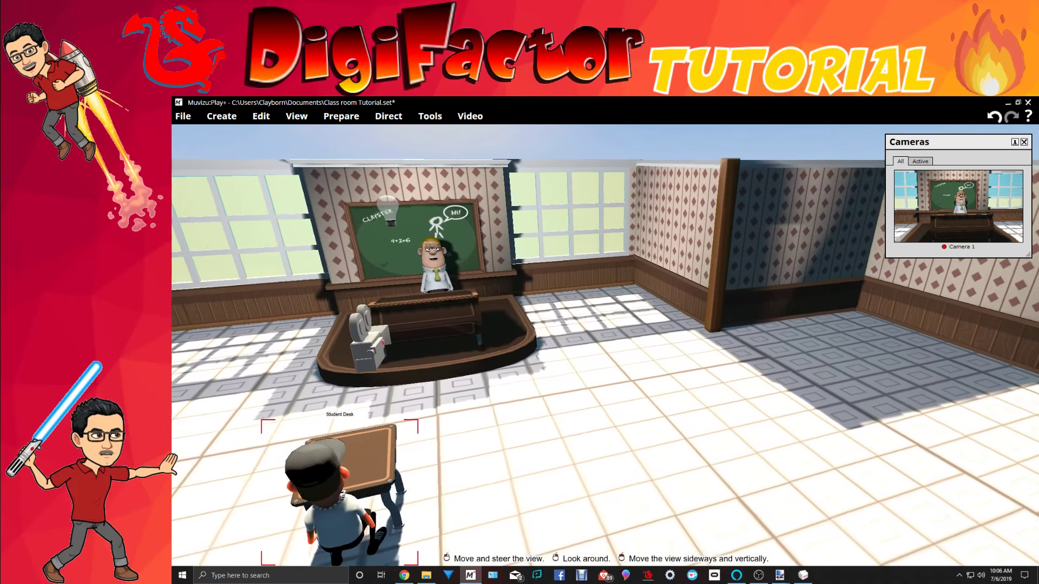
right_click_drag(785, 389, 649, 419)
left_click(466, 403)
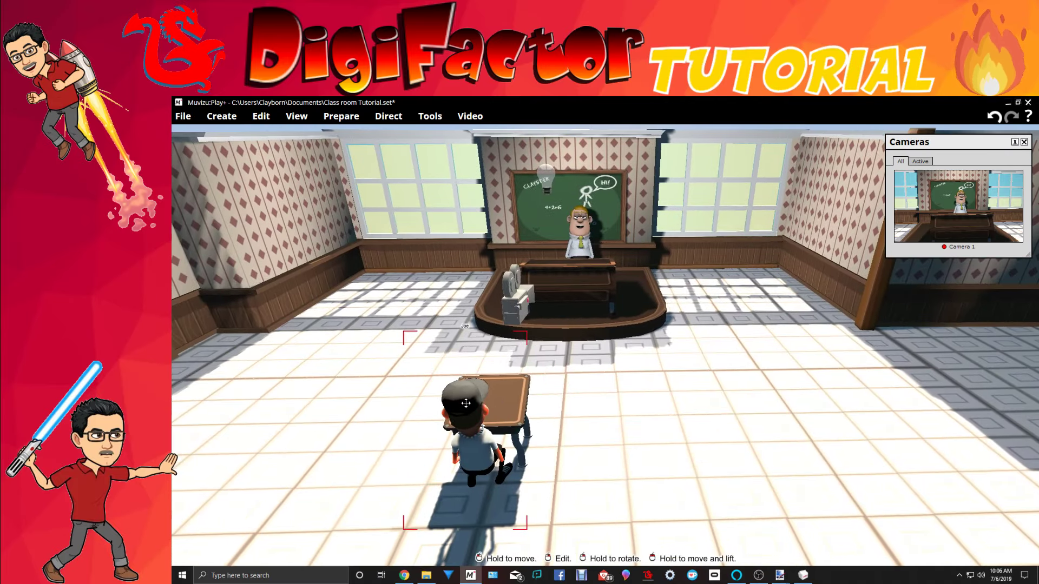
double_click(466, 403)
left_click(395, 141)
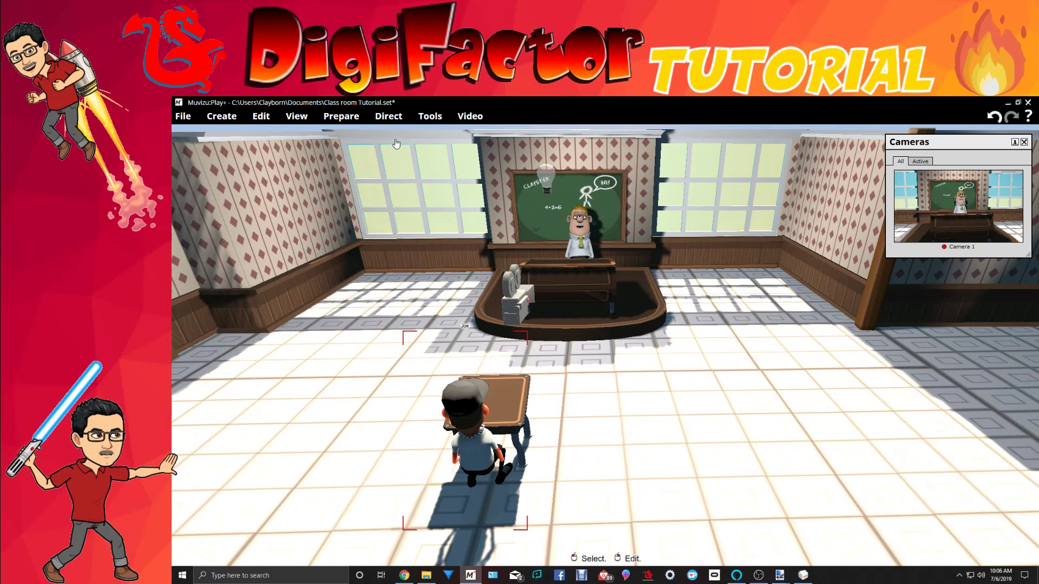
right_click(466, 403)
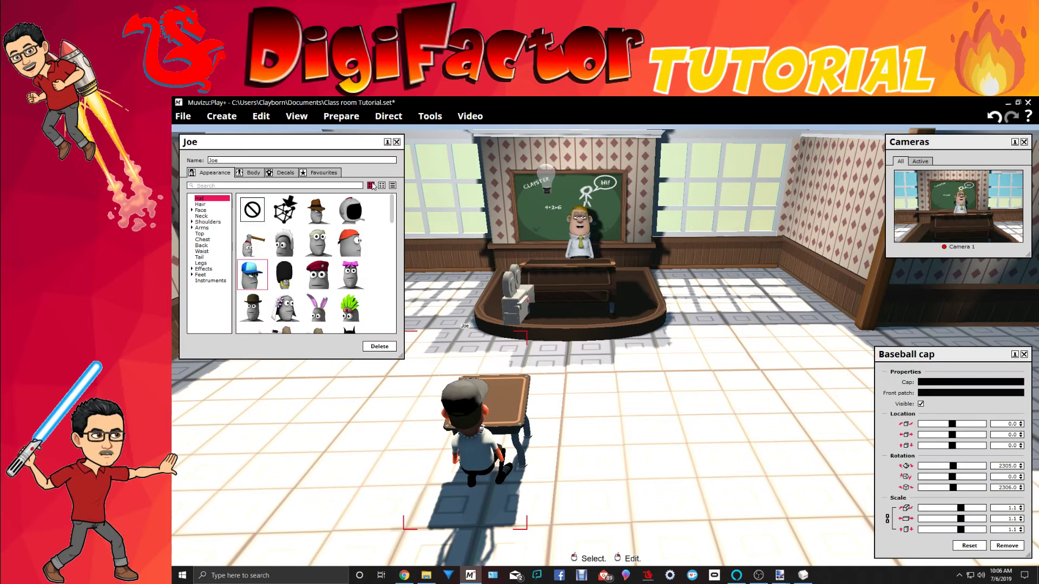
left_click(397, 142)
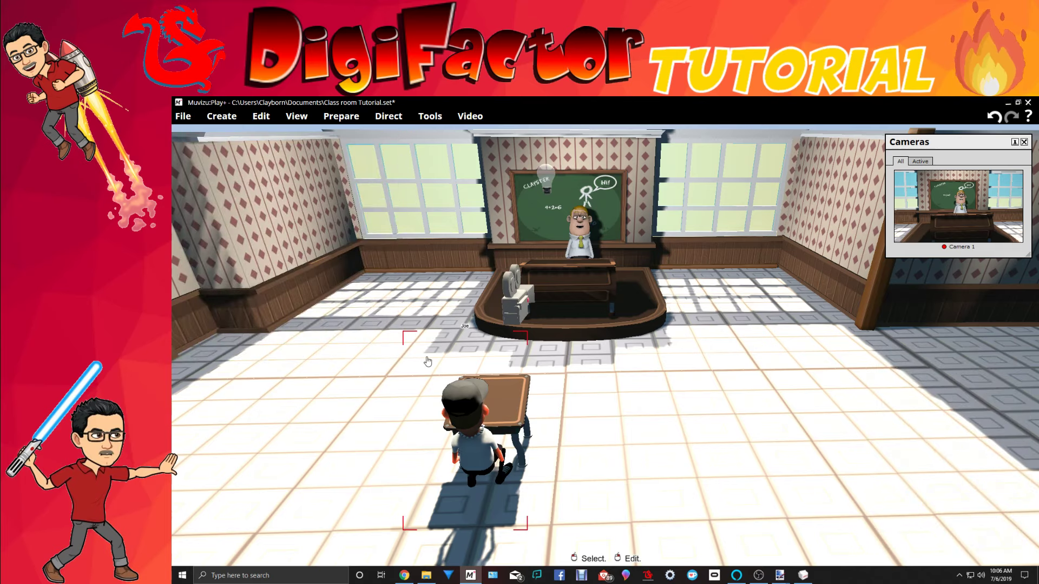
left_click_drag(466, 412, 791, 295)
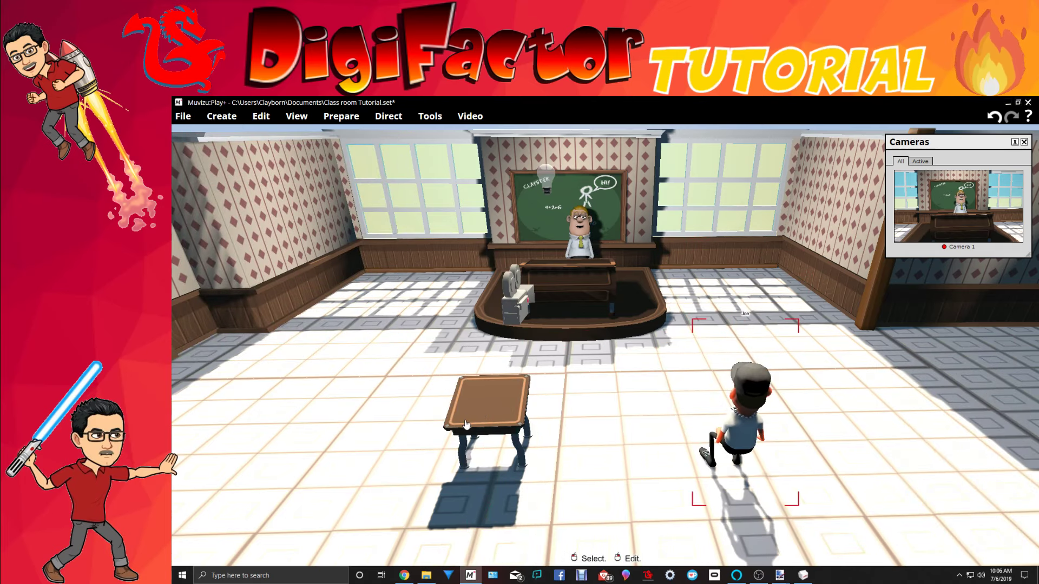
Step: Place the student desk on the door side of the classroom as the front desk and lock it in position
left_click_drag(487, 403, 397, 369)
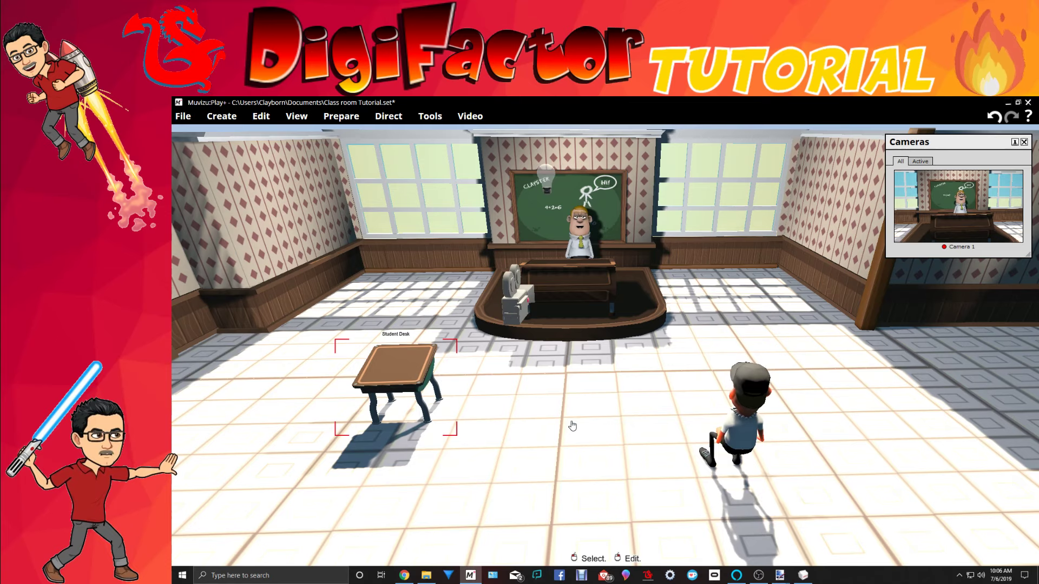
left_click_drag(573, 426, 471, 432)
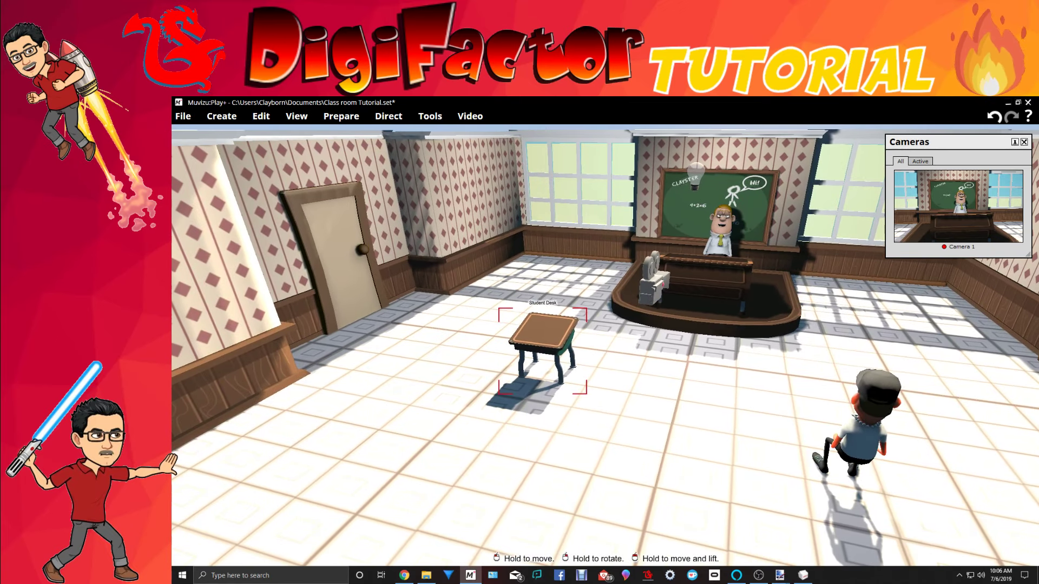
right_click(462, 342)
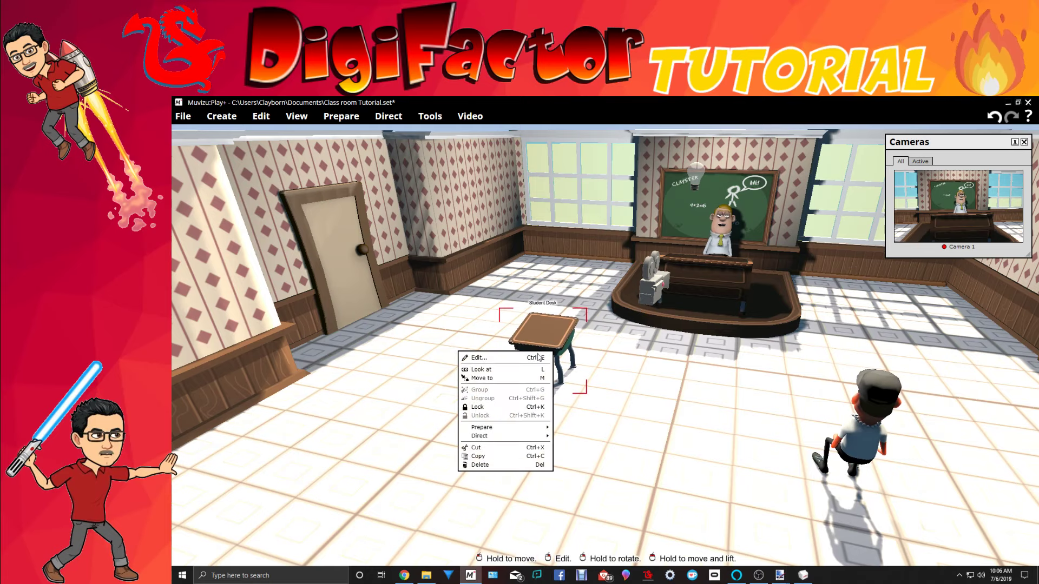
left_click(509, 401)
Step: Paste a second student desk and place it behind the locked front desk
scroll(417, 355, "down", 3)
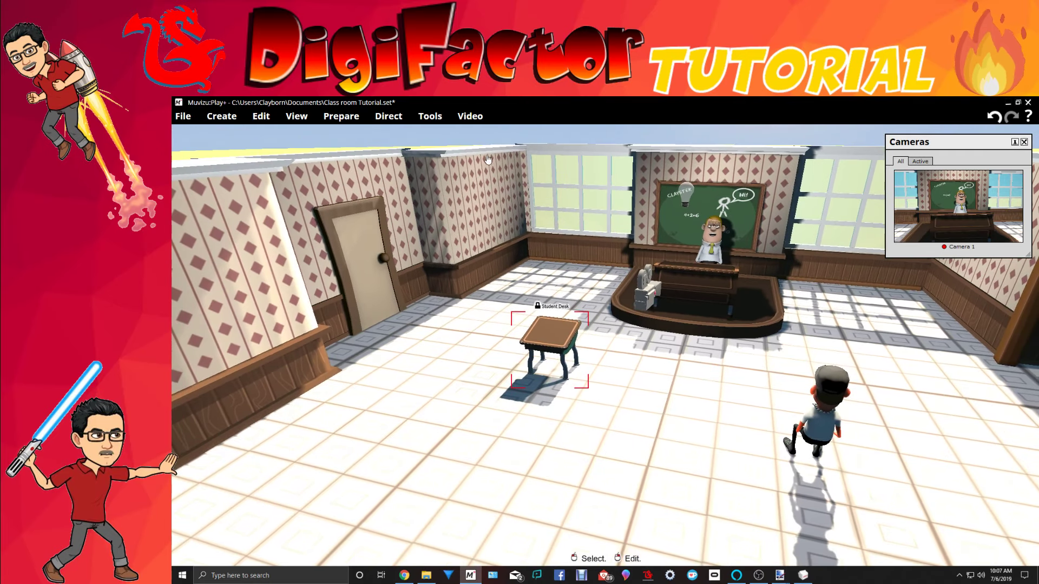
right_click(493, 134)
left_click(416, 185)
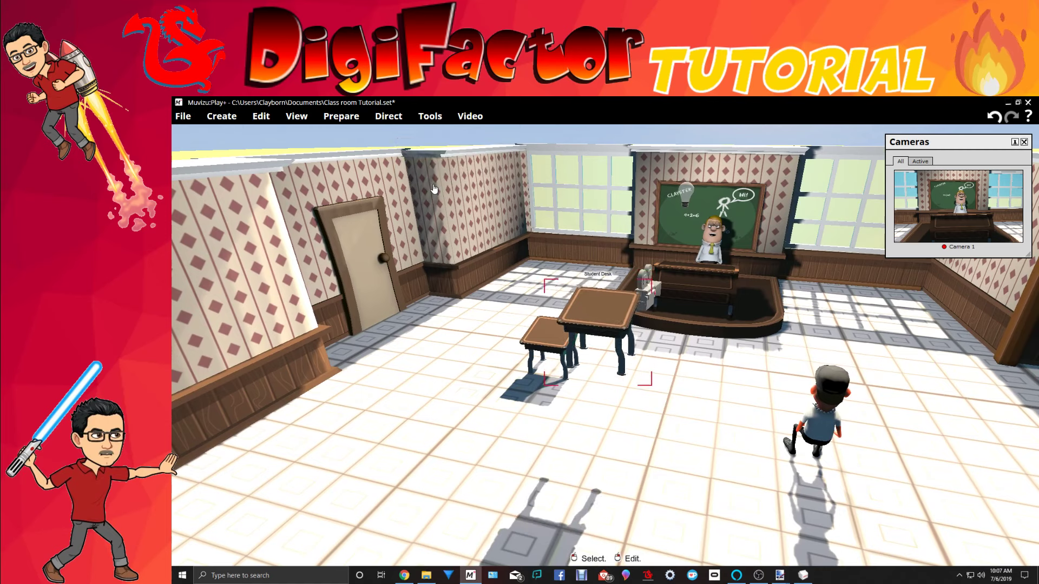
left_click(597, 402)
left_click_drag(598, 401, 502, 396)
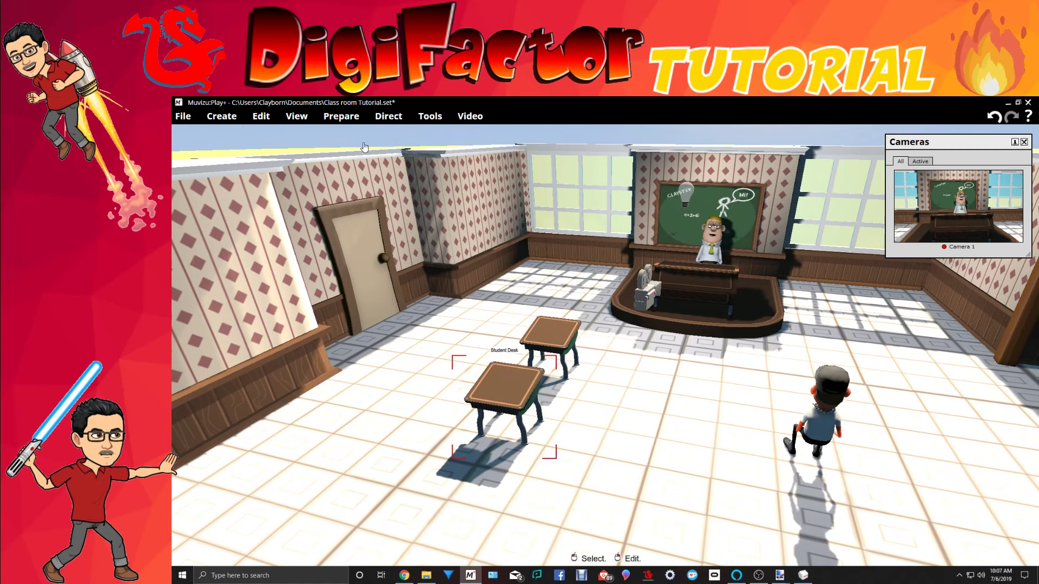
Step: Paste a third student desk and place it at the back of the row, behind the second desk
right_click(400, 139)
left_click(347, 193)
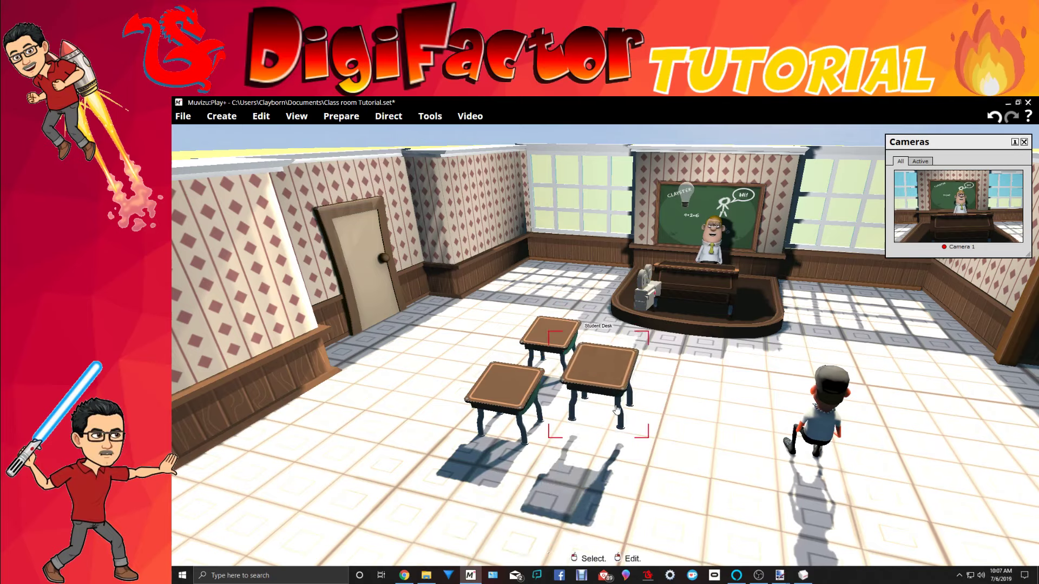
left_click_drag(602, 398, 433, 398)
middle_click_drag(556, 452, 623, 446)
right_click_drag(622, 446, 514, 449)
middle_click_drag(514, 449, 557, 453)
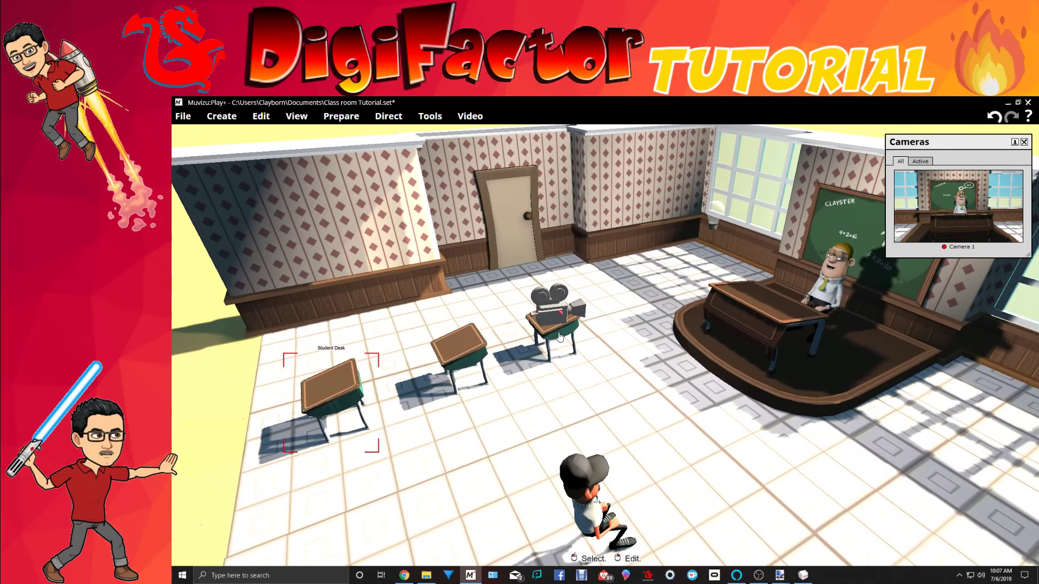
Step: Unlock the front student desk and shift it and the second desk toward the teacher's platform to even out the row
left_click(566, 339)
right_click(563, 337)
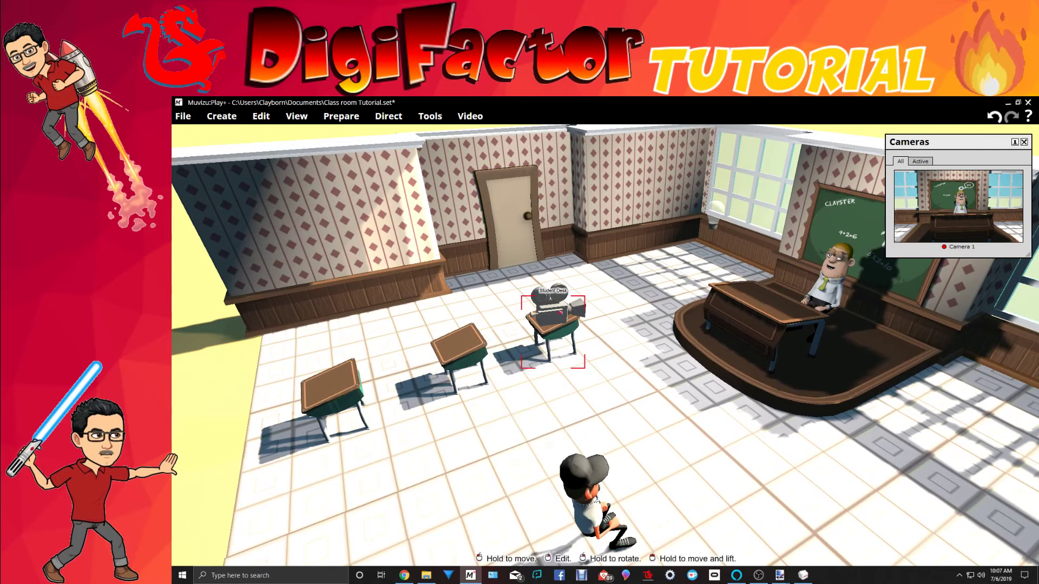
left_click_drag(551, 320, 578, 317)
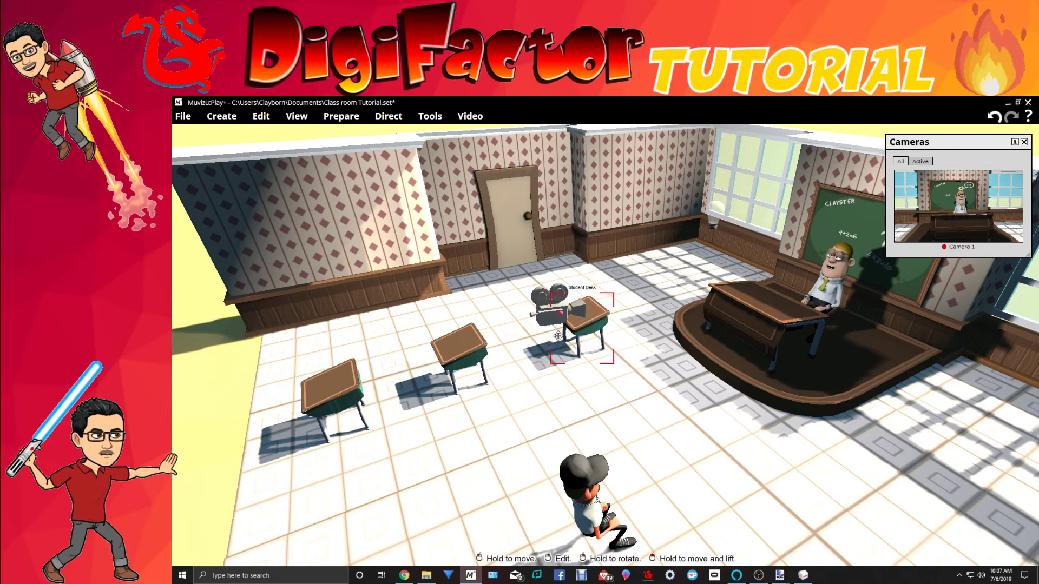
left_click(474, 356)
left_click_drag(473, 356, 488, 354)
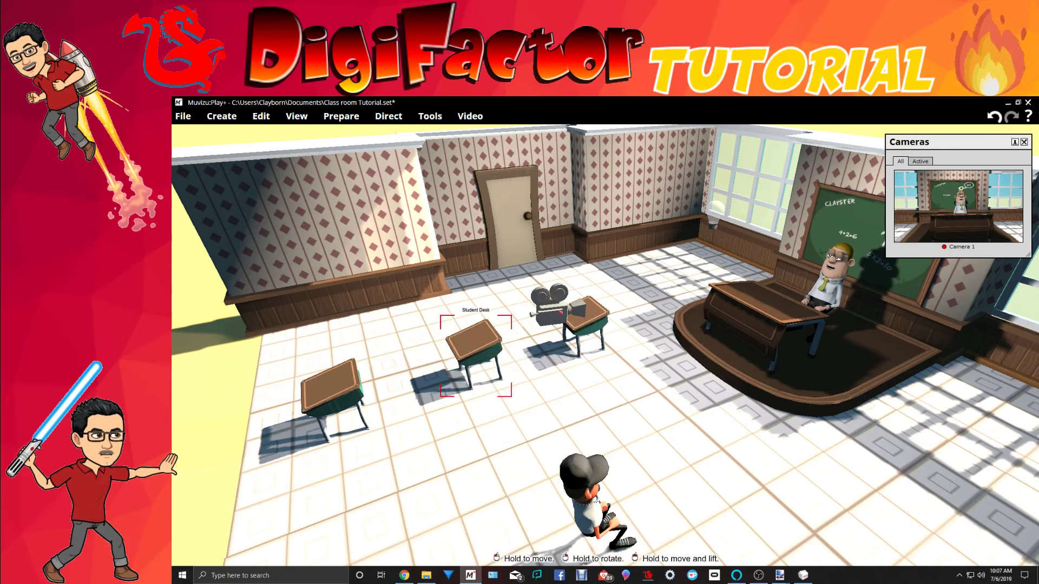
Step: Lock all three student desks of the door-side row in position
left_click_drag(536, 389, 776, 345)
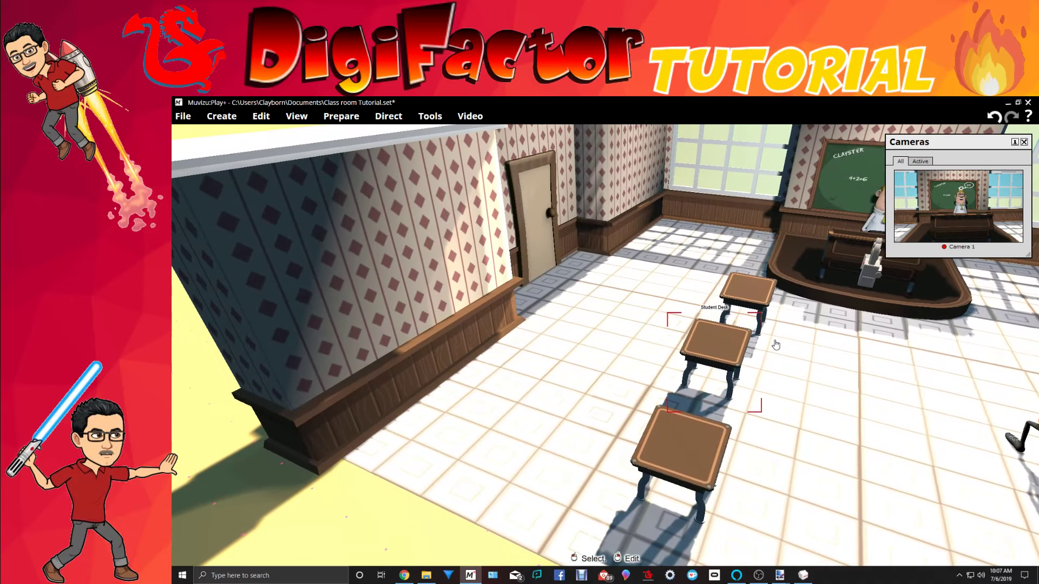
right_click(732, 339)
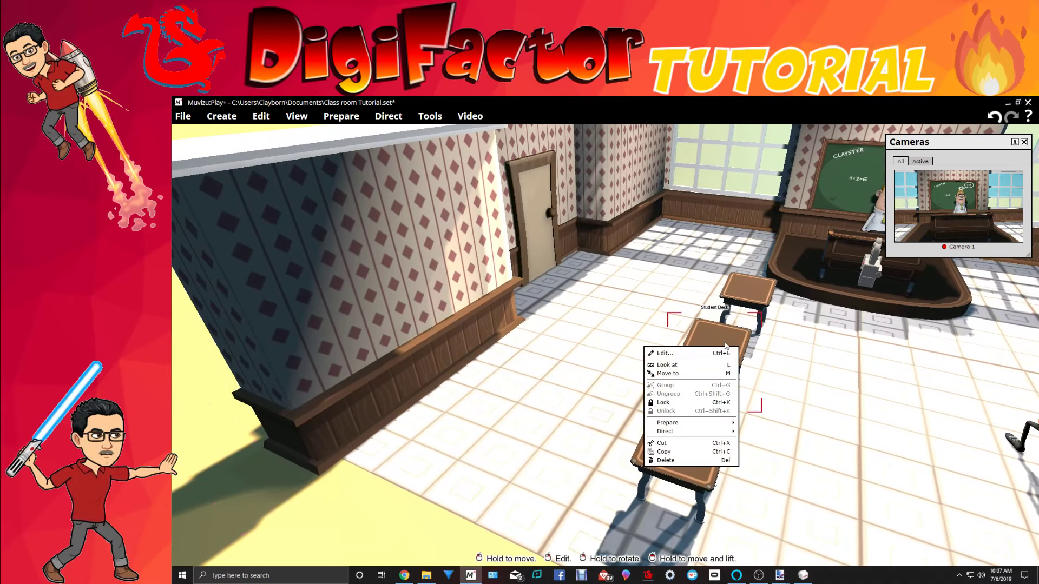
left_click(682, 406)
left_click(685, 430)
right_click(686, 430)
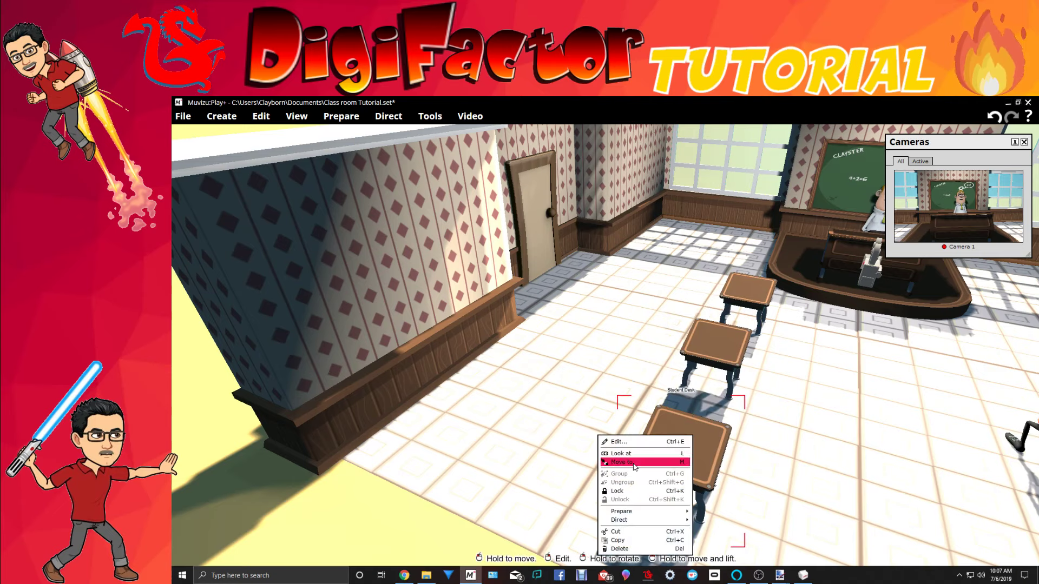
left_click(619, 491)
right_click(756, 301)
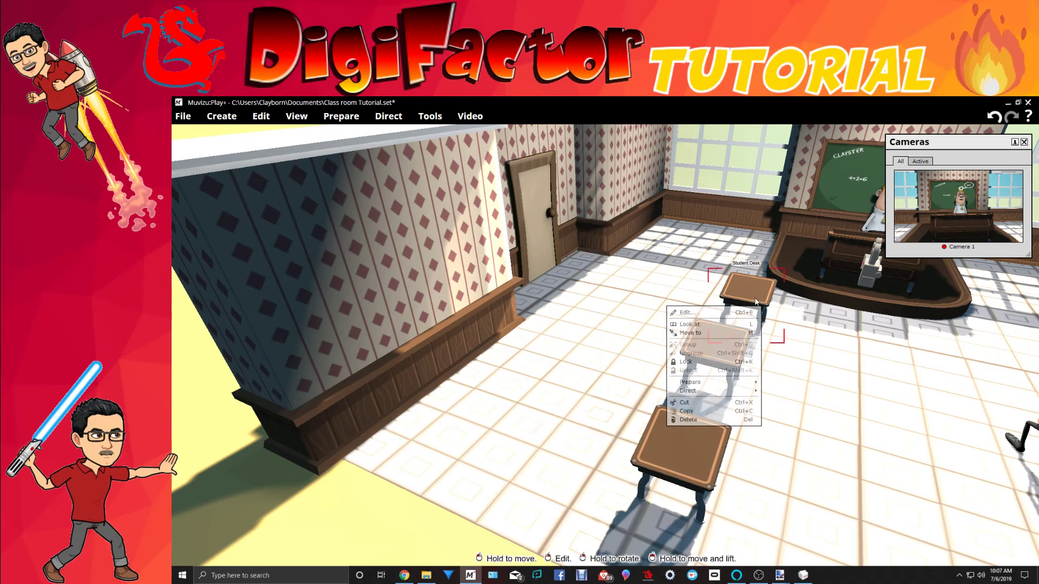
left_click(704, 365)
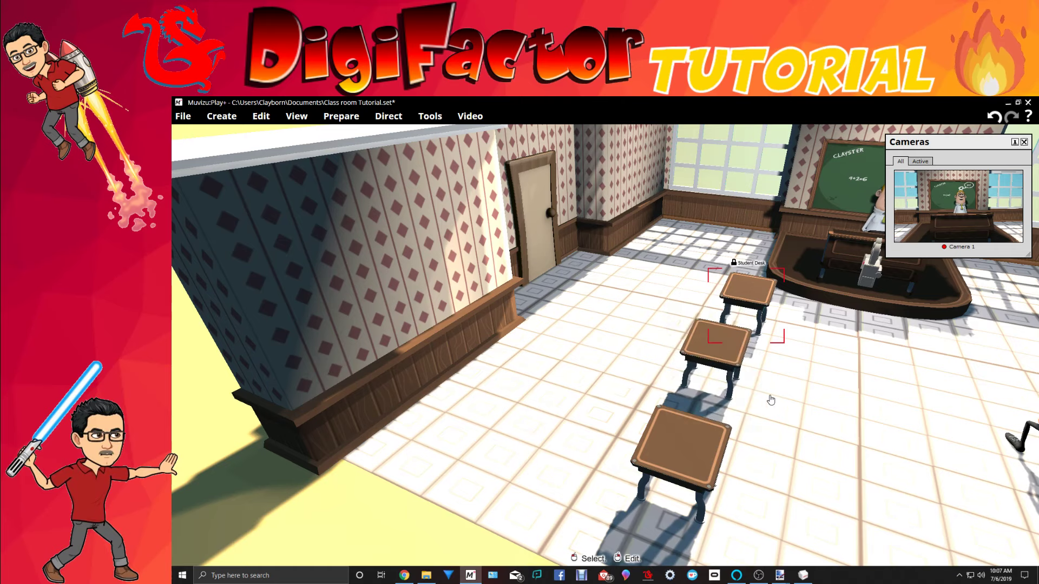
Step: Paste a fourth student desk and place it beside the front desk to start a second row
left_click_drag(771, 397, 771, 396)
right_click_drag(613, 409, 664, 295)
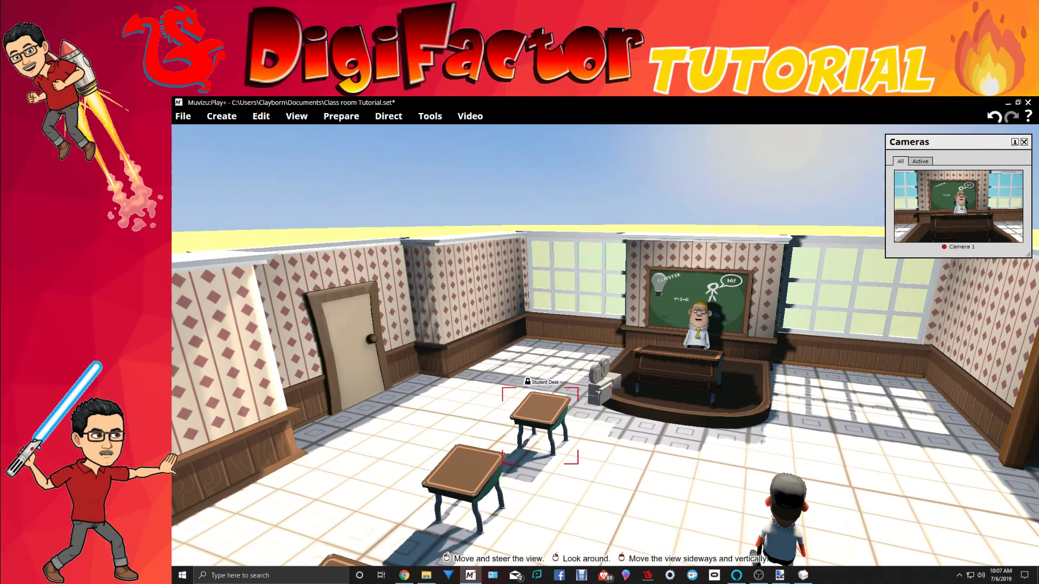
right_click(603, 208)
left_click(601, 252)
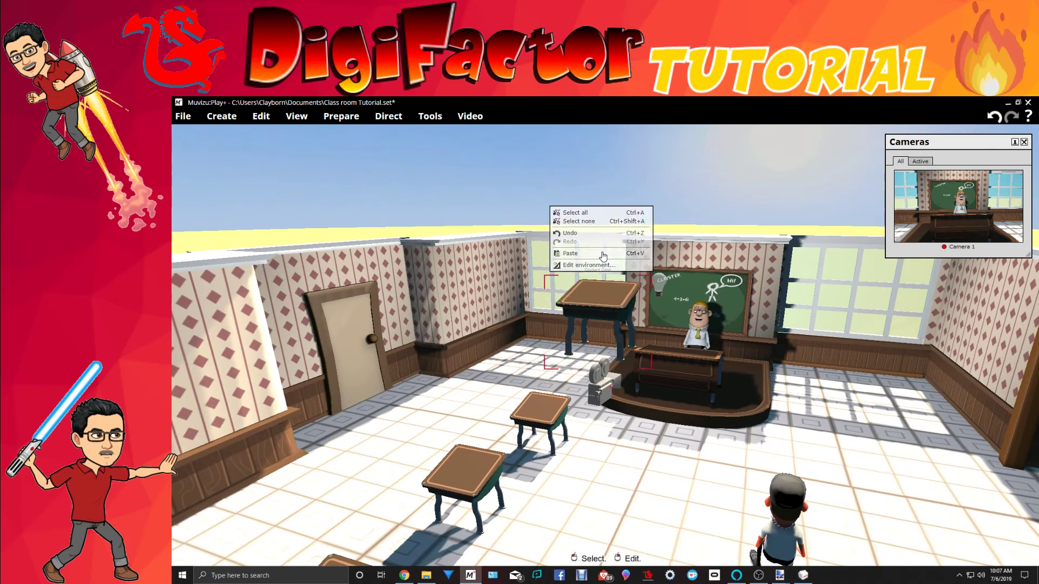
left_click_drag(629, 489, 613, 548)
left_click_drag(585, 469, 646, 429)
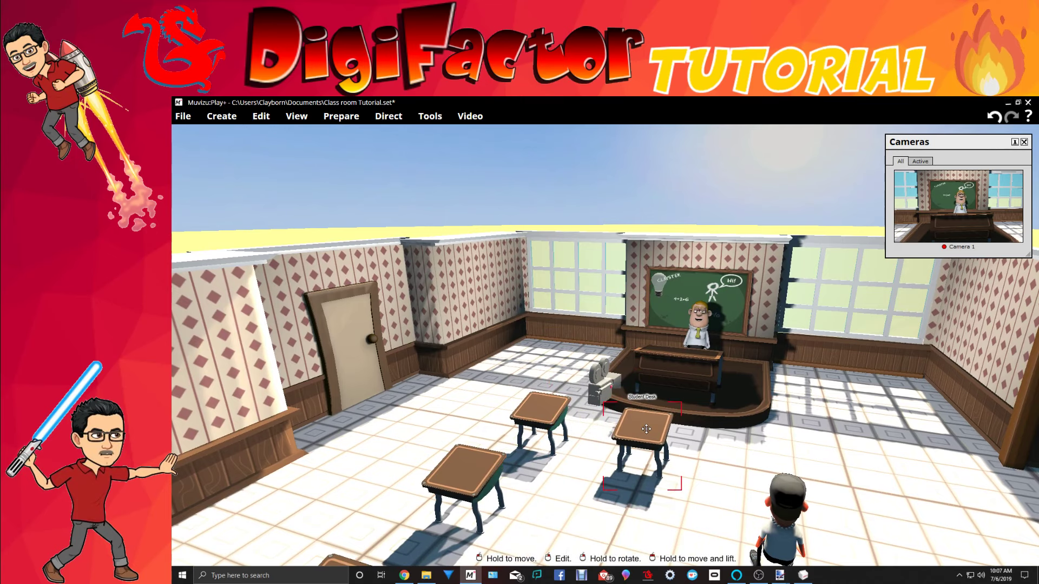
right_click_drag(643, 429, 648, 429)
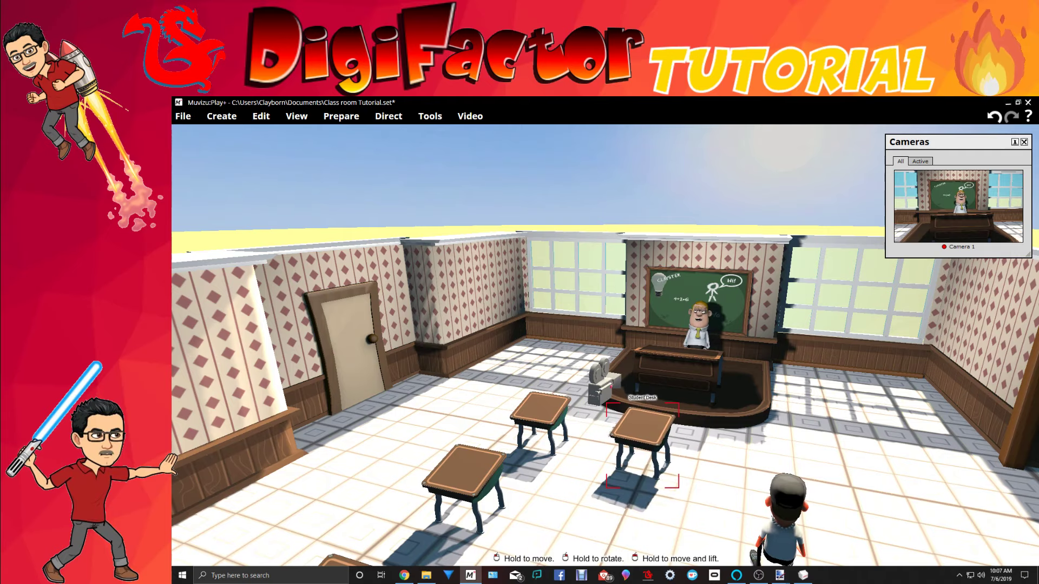
Step: Fine-tune the alignment of the second row's front desk with the first row and lock it
middle_click_drag(685, 479, 723, 479)
scroll(685, 480, "up", 3)
right_click_drag(679, 492, 544, 518)
middle_click_drag(679, 491, 734, 491)
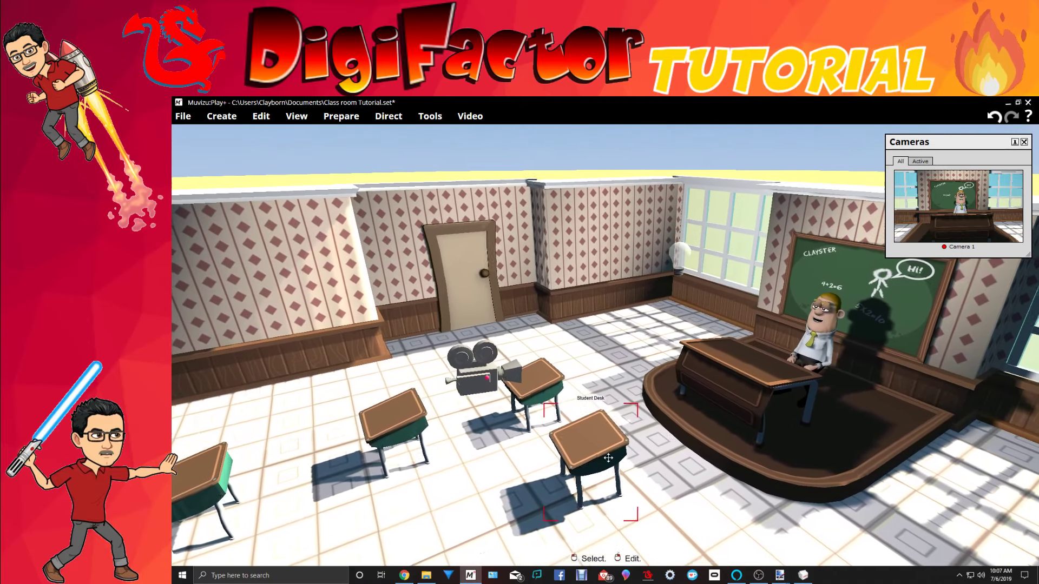
left_click_drag(578, 439, 586, 437)
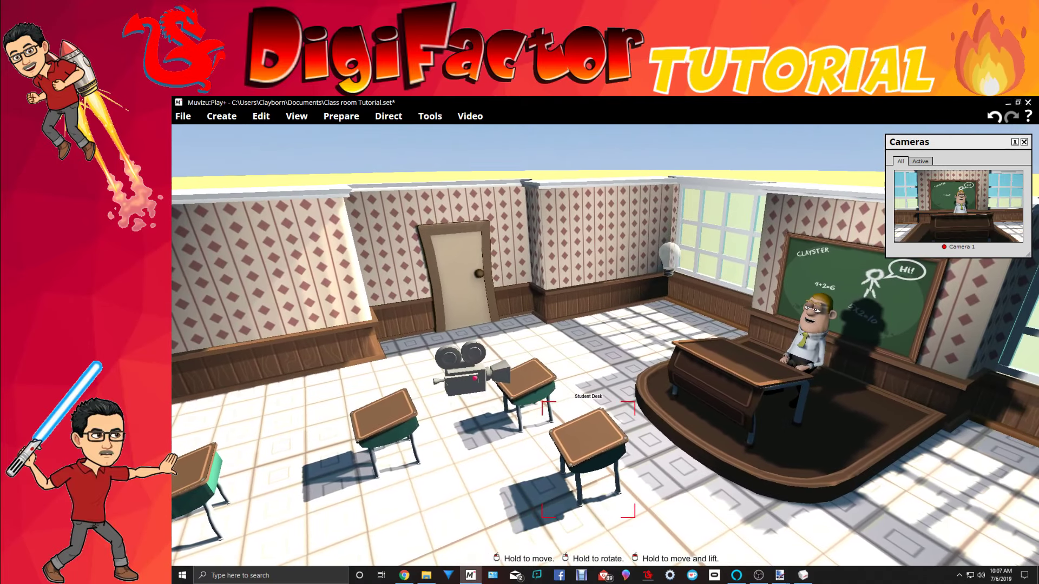
right_click(611, 450)
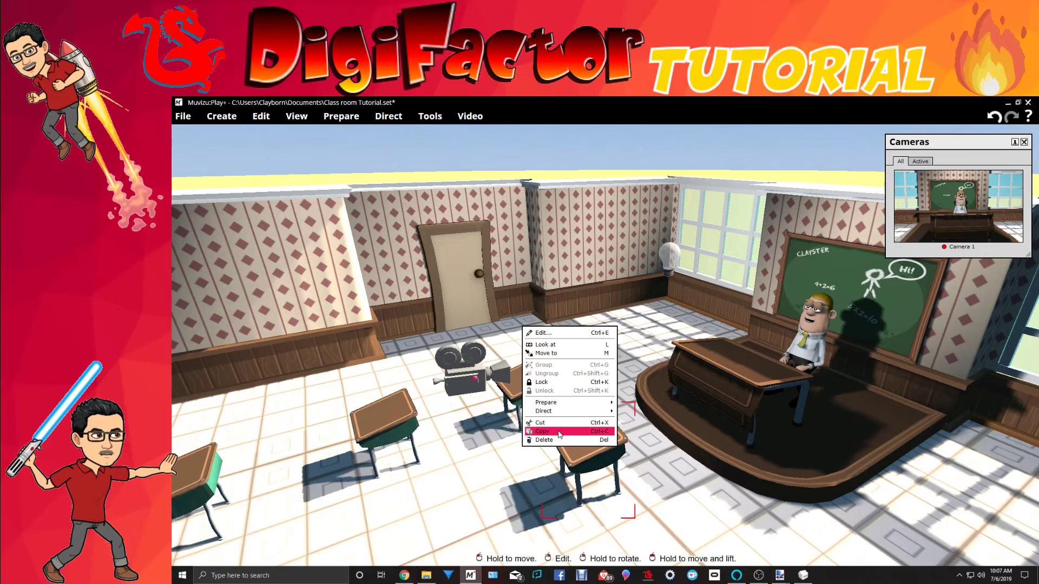
left_click(555, 384)
Step: Paste a fifth student desk, align it behind the second row's front desk and lock it
middle_click_drag(555, 386, 476, 419)
left_click_drag(476, 419, 683, 448)
right_click(619, 171)
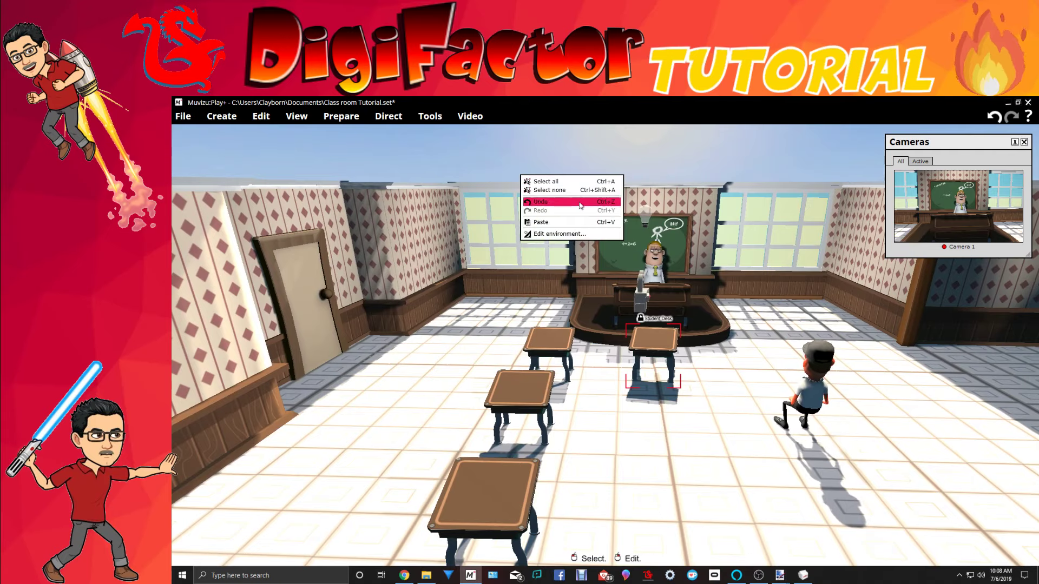
left_click(579, 224)
left_click_drag(613, 414, 676, 402)
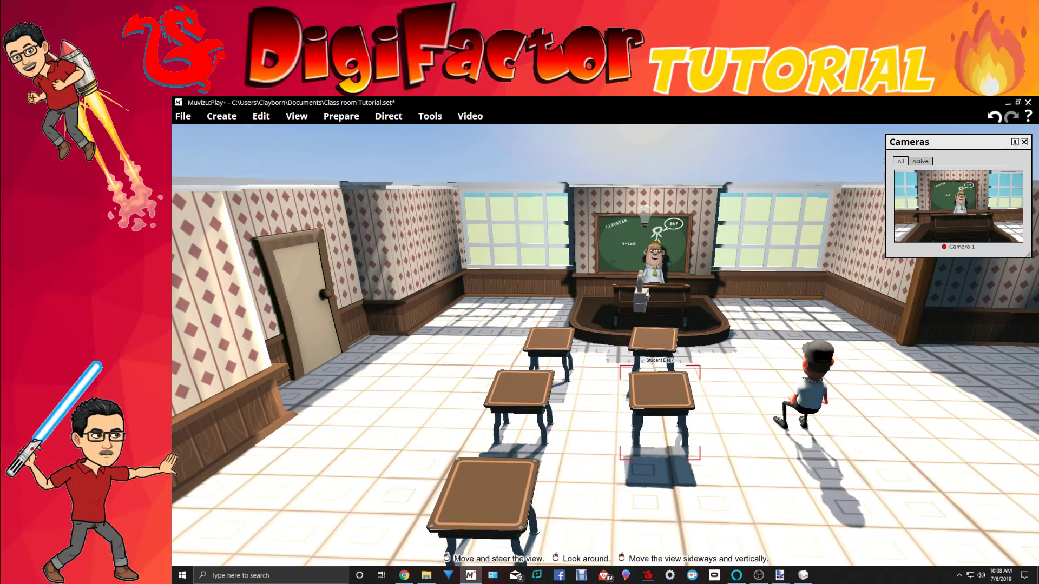
middle_click_drag(671, 493, 701, 455)
right_click_drag(700, 455, 606, 487)
middle_click_drag(606, 487, 671, 478)
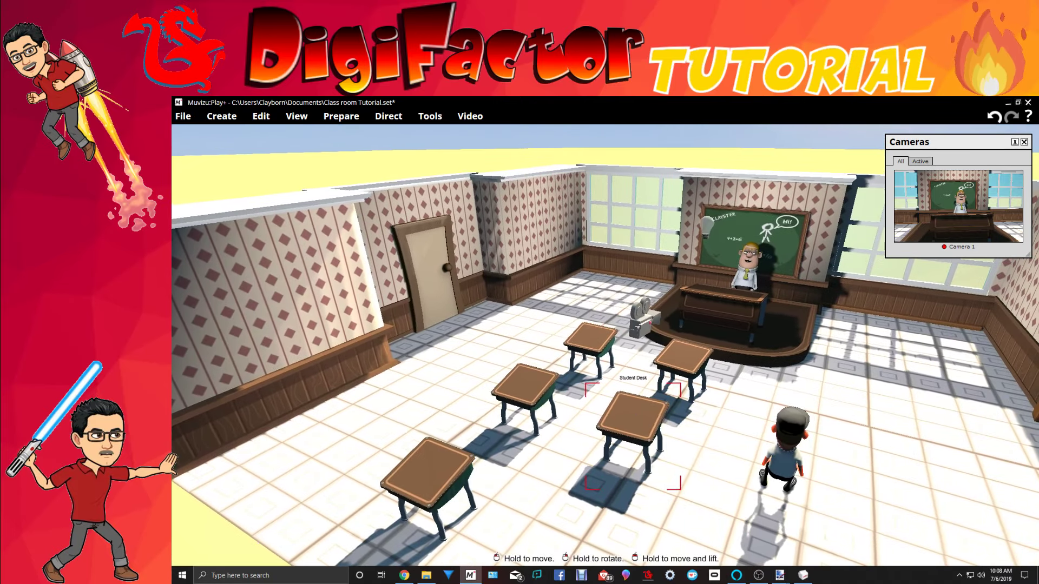
left_click_drag(632, 419, 633, 418)
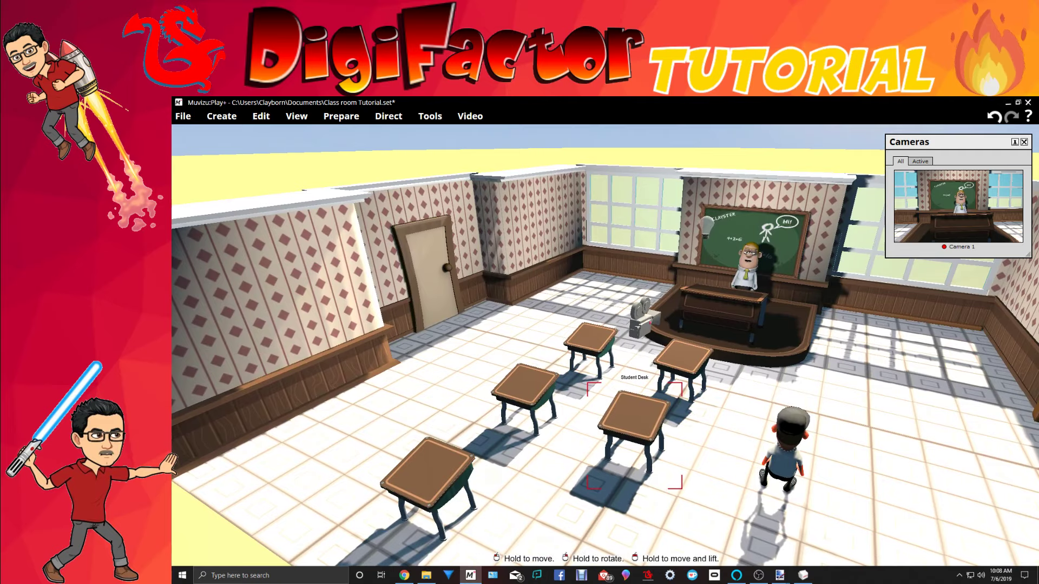
right_click(564, 442)
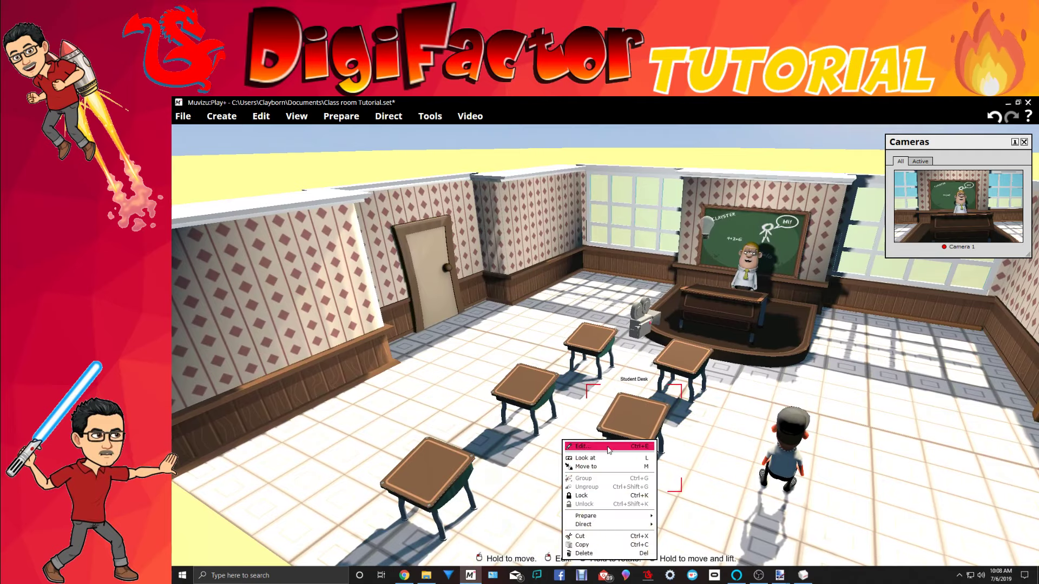
left_click(584, 497)
Step: Paste a sixth student desk and place it at the back of the second row, beside the first row's last desk
middle_click_drag(683, 487, 696, 210)
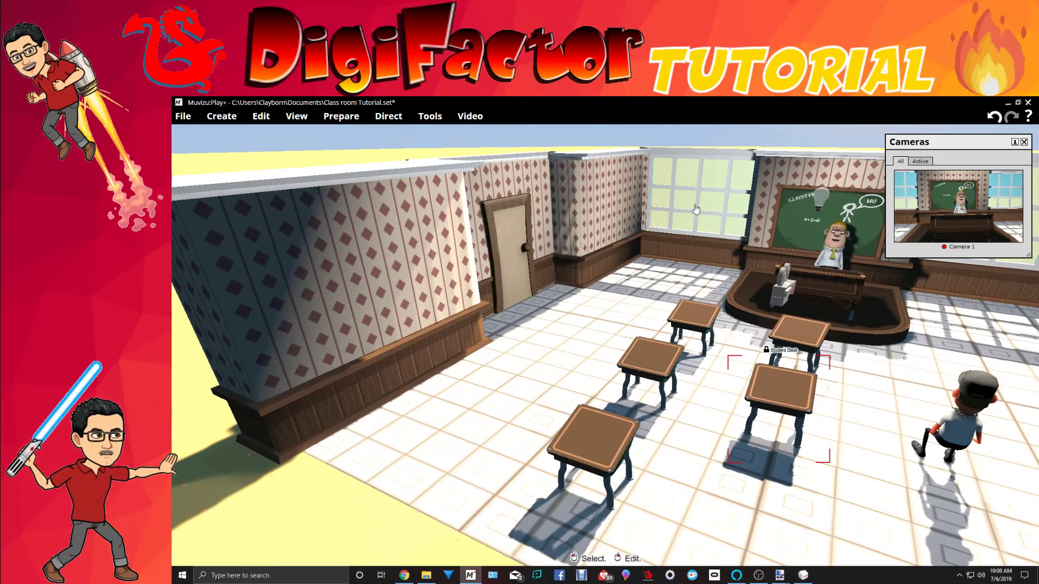
right_click(716, 142)
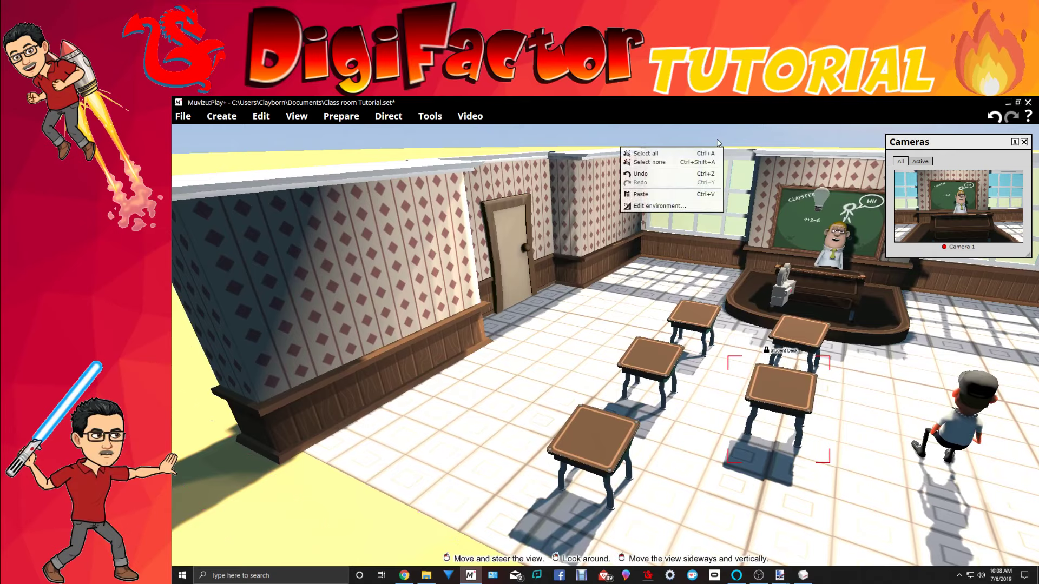
left_click(661, 193)
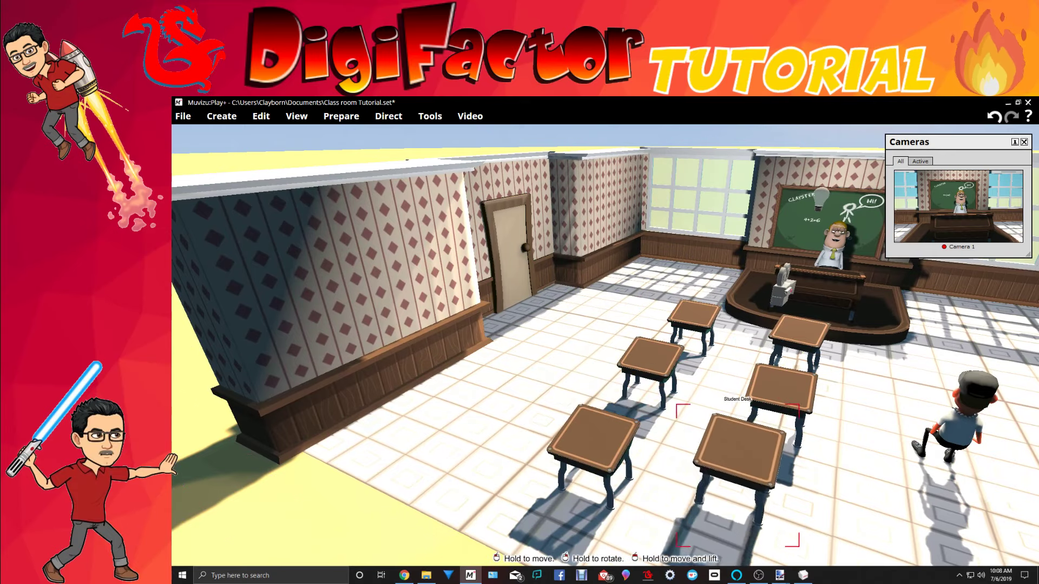
left_click_drag(739, 450, 753, 486)
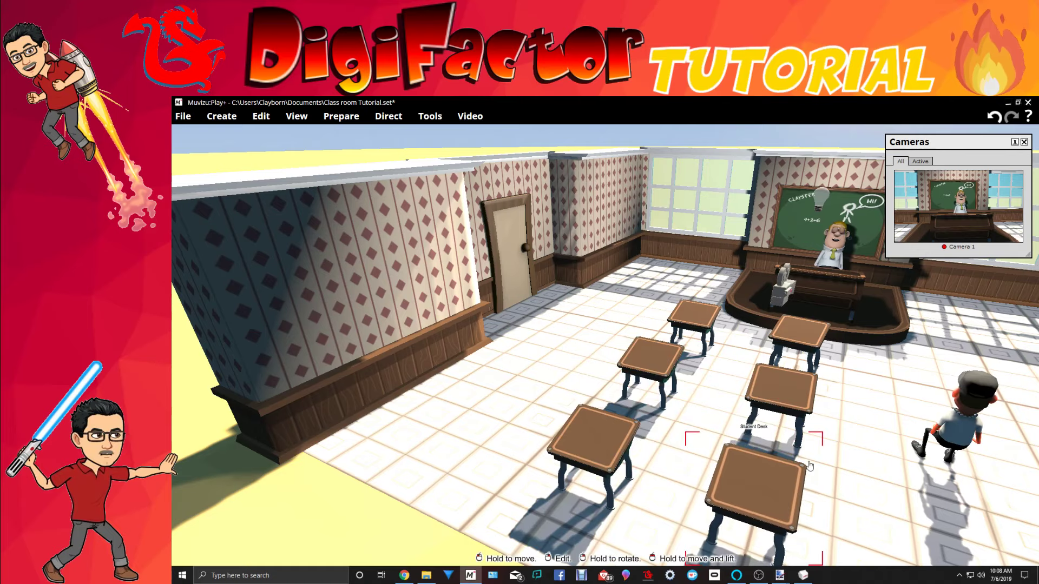
right_click_drag(729, 361, 730, 474)
left_click_drag(730, 361, 732, 359)
Step: Move the seated student character forward to the floor beside the teacher's platform, clear of the third row
right_click_drag(822, 417, 990, 364)
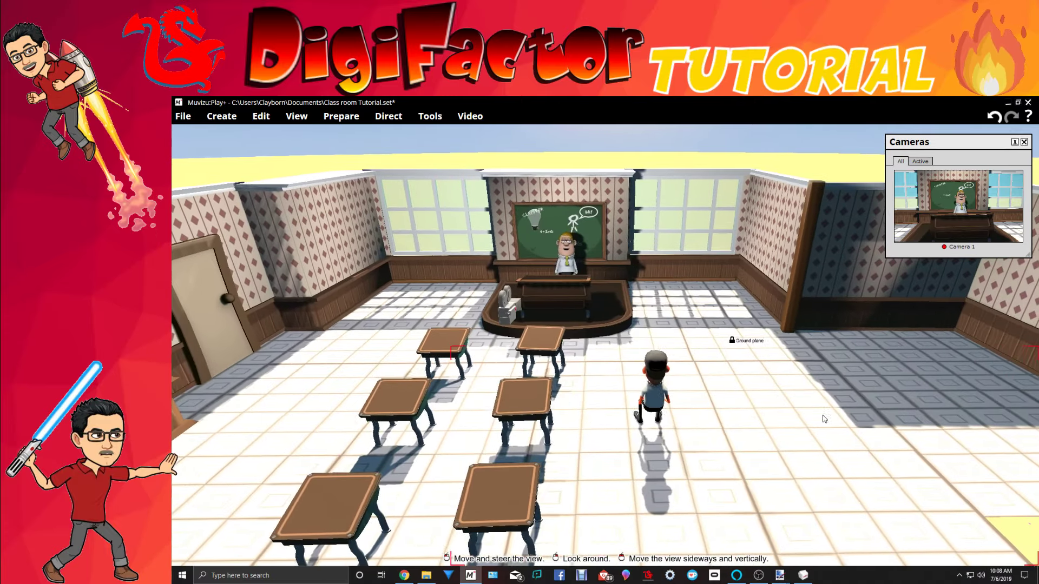
left_click(643, 371)
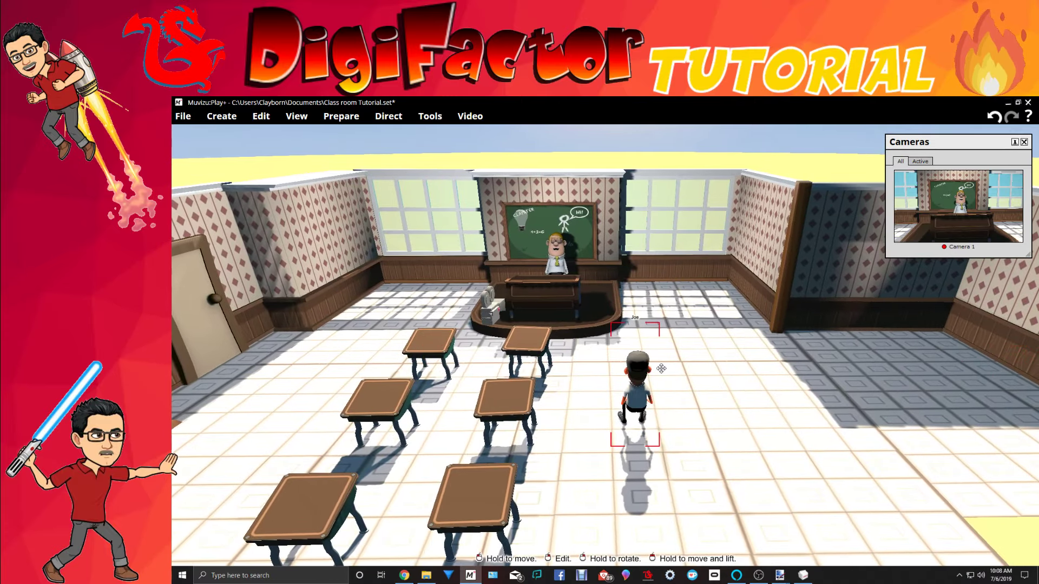
double_click(639, 361)
left_click(396, 143)
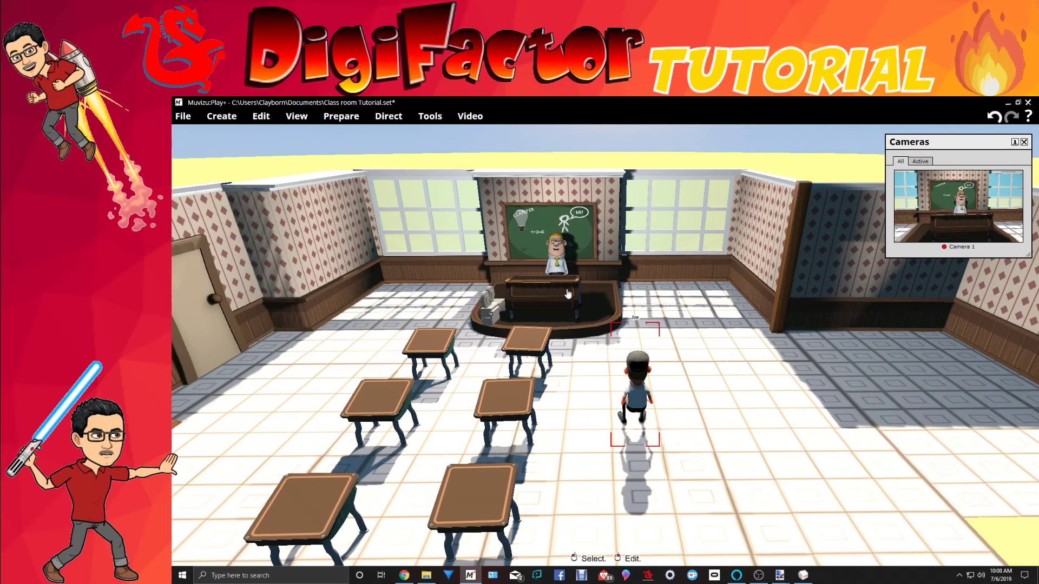
left_click_drag(639, 354, 687, 296)
Step: Paste a seventh student desk, place it in line with the other front desks to start a third row, and lock it
right_click_drag(685, 319, 681, 381)
middle_click_drag(680, 381, 616, 384)
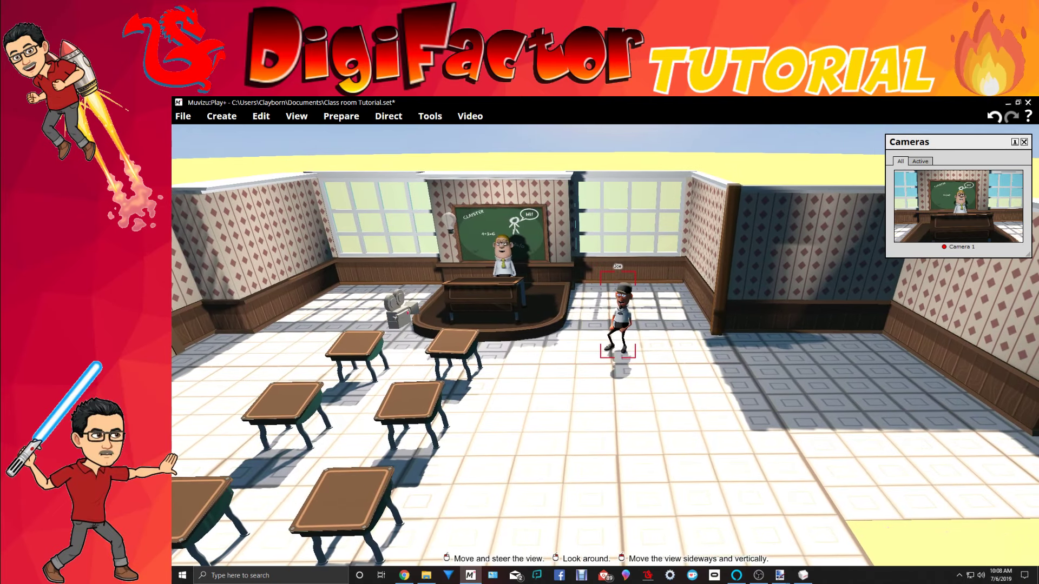
right_click(521, 158)
left_click(585, 206)
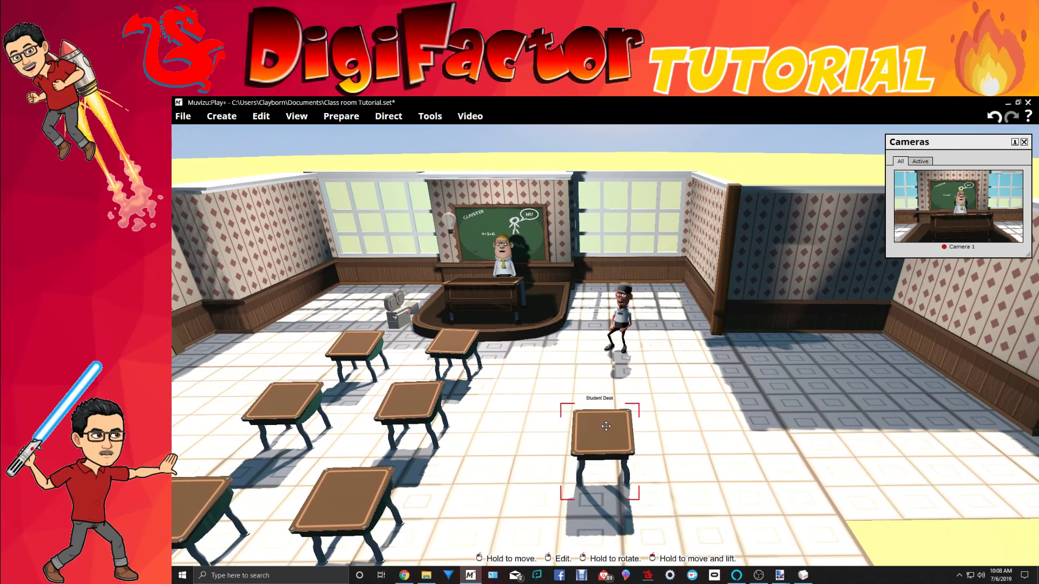
left_click_drag(568, 360, 569, 354)
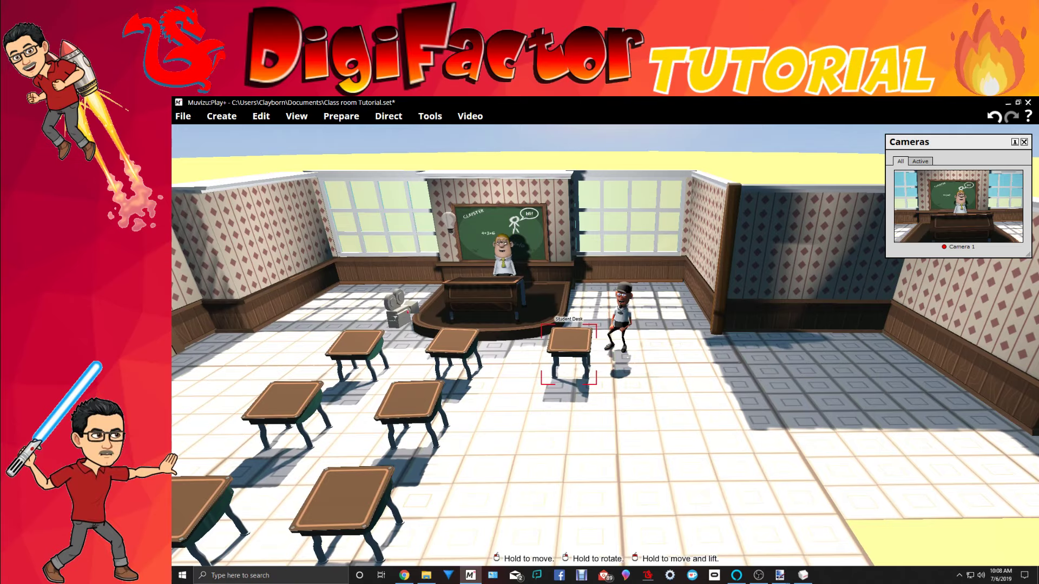
middle_click_drag(577, 426, 539, 436)
right_click(536, 362)
left_click(468, 423)
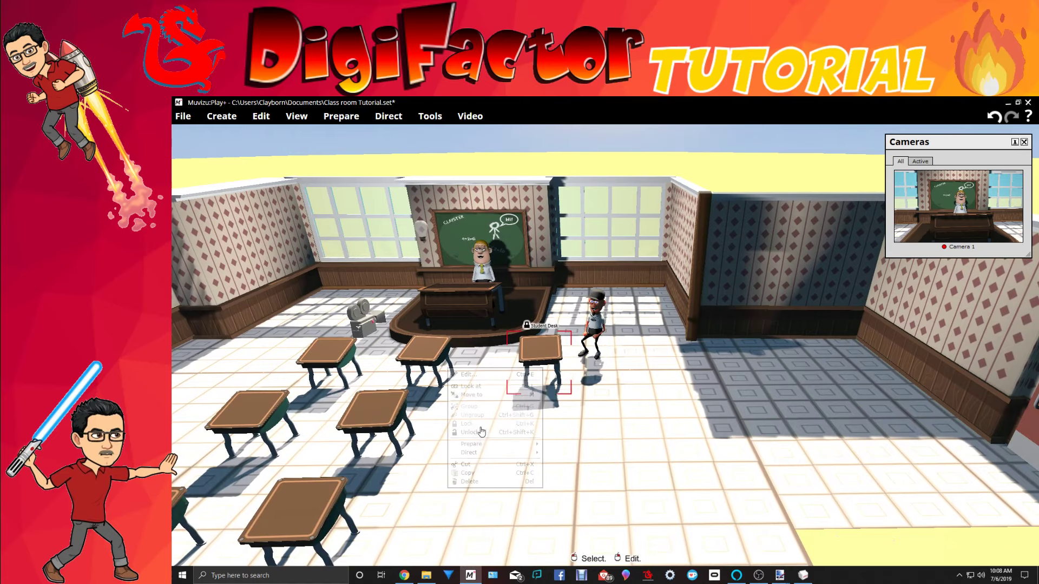
Step: Paste an eighth student desk and place it behind the third row's front desk
right_click(583, 173)
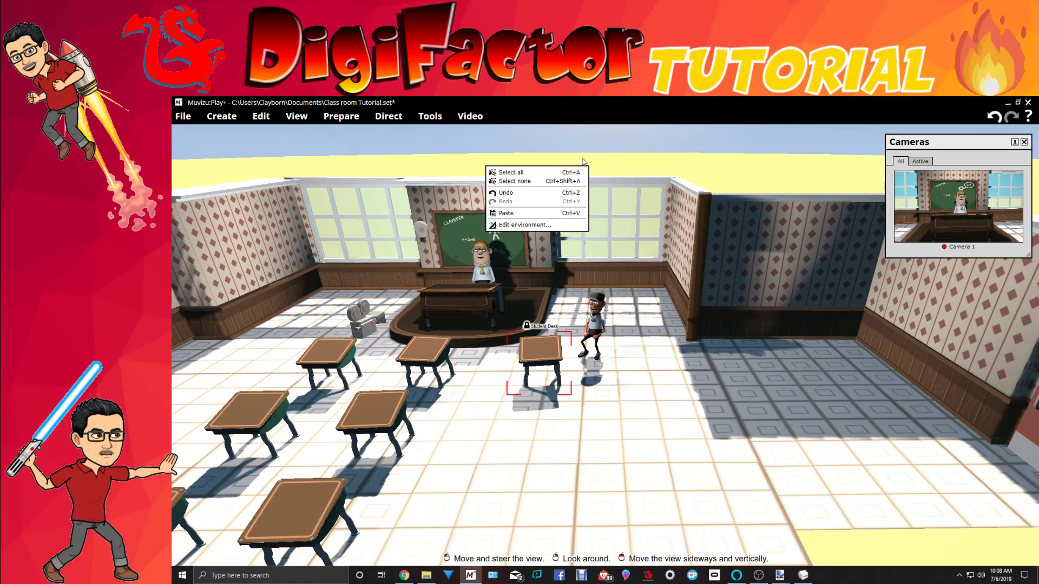
left_click(531, 214)
left_click_drag(600, 338, 534, 412)
Step: Shift the third row's front and second desks slightly toward the middle row so that they line up
middle_click_drag(641, 448, 479, 468)
left_click_drag(774, 386, 758, 384)
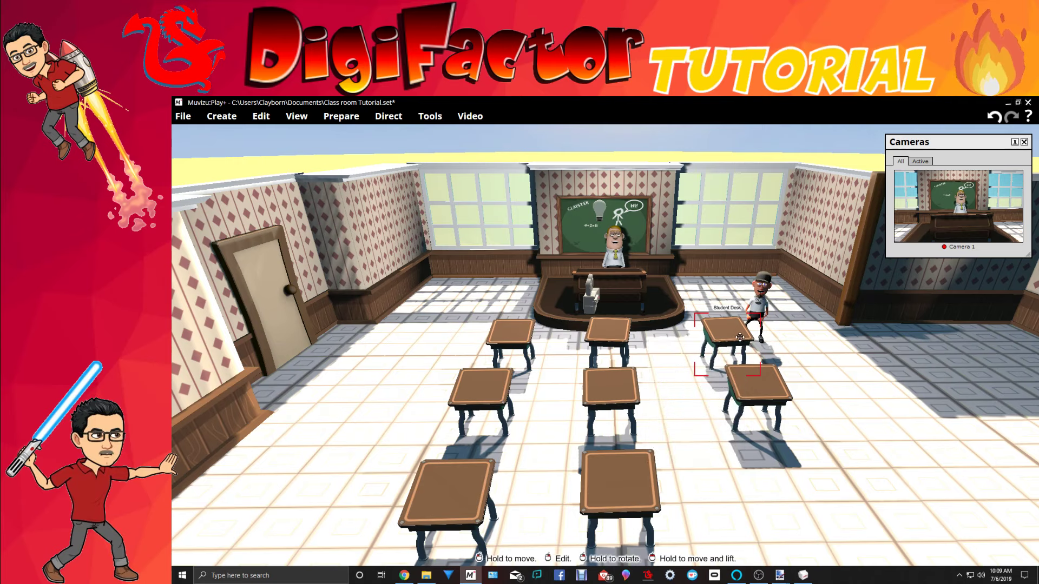
left_click_drag(728, 331, 716, 330)
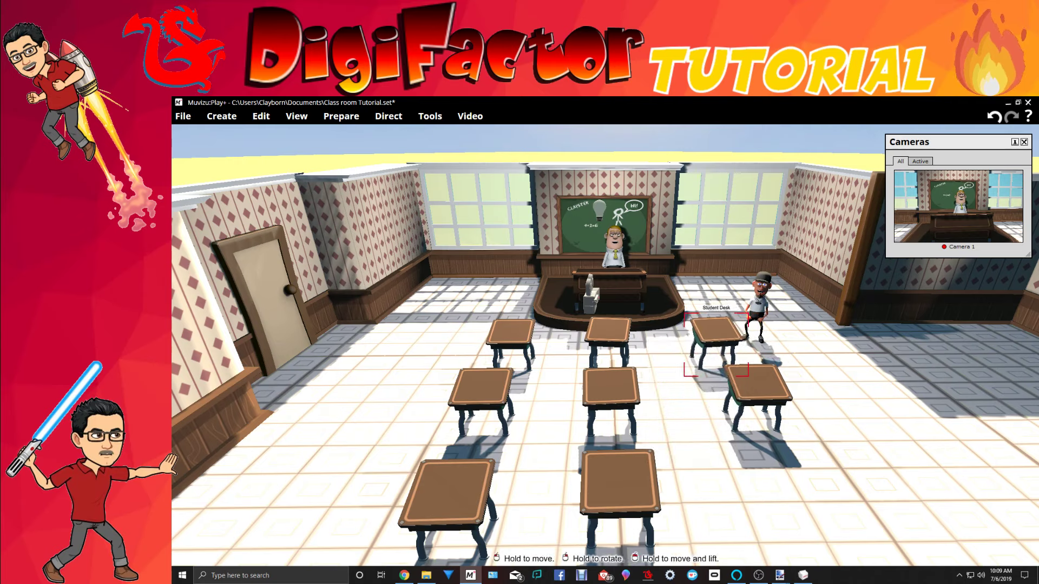
left_click_drag(773, 389, 758, 392)
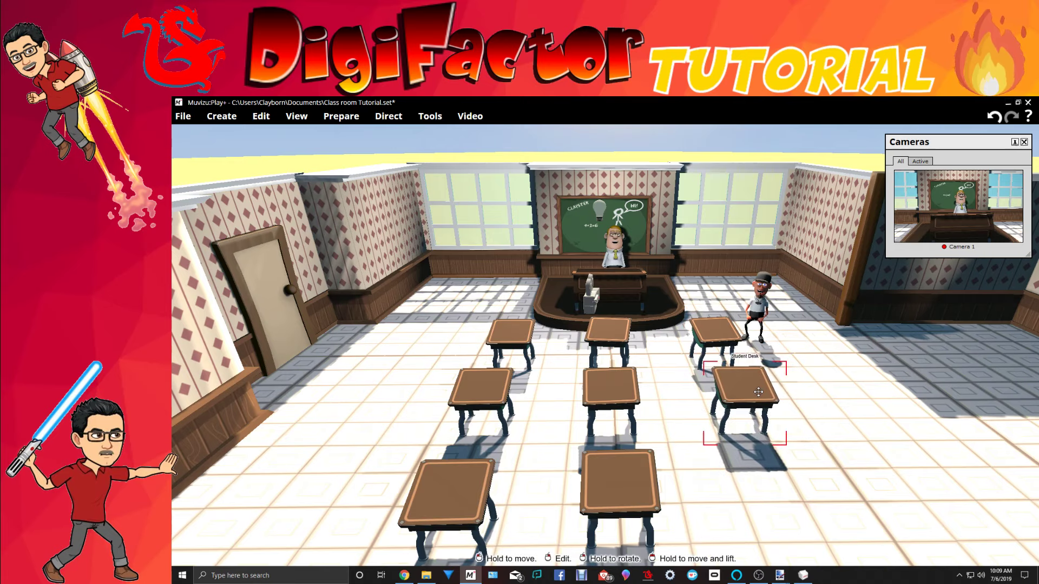
Step: Lock the third row's second desk and front desk in place
right_click(752, 396)
left_click(698, 464)
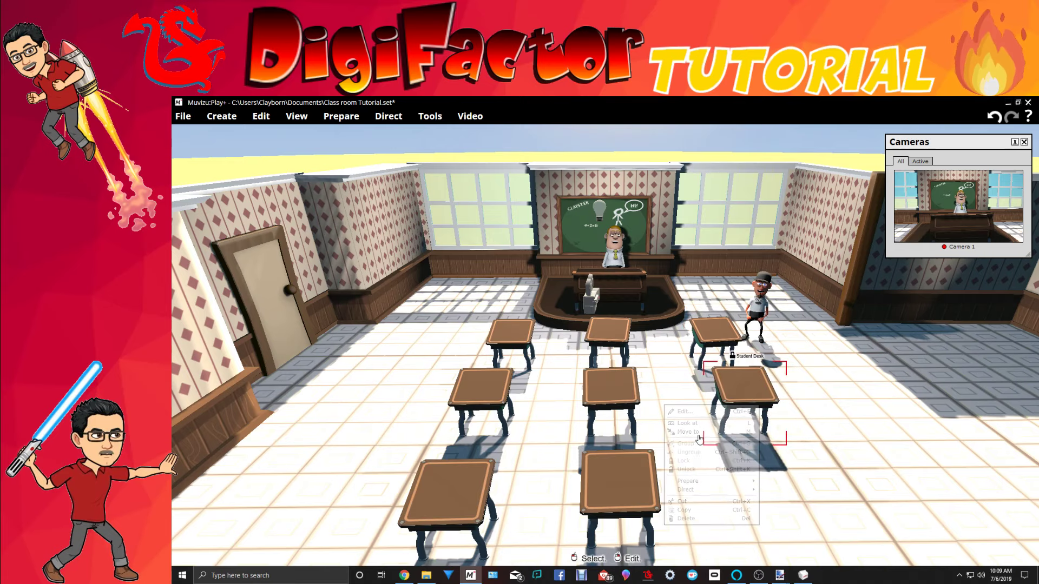
right_click(718, 337)
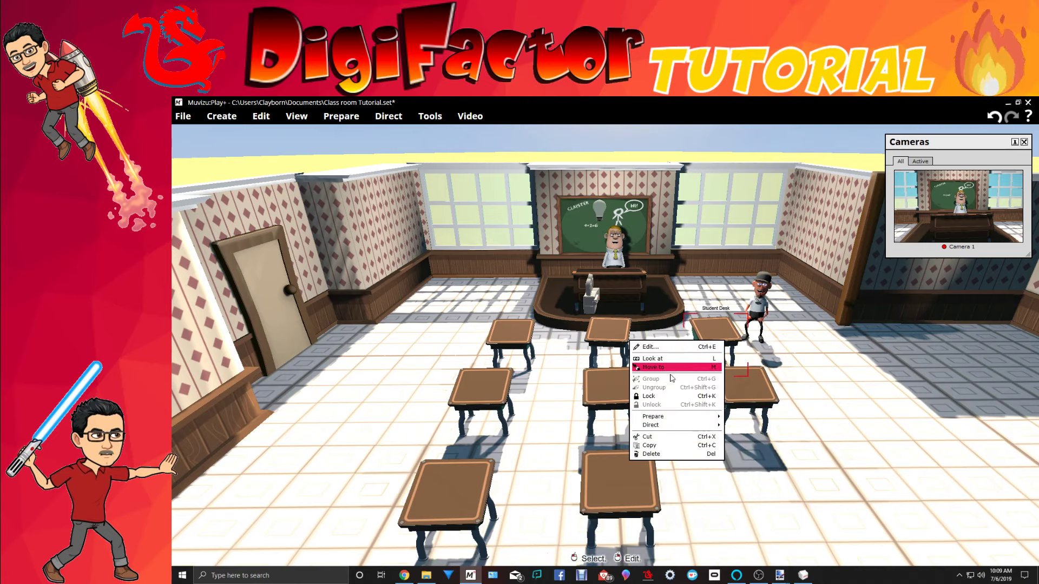
left_click(665, 397)
Step: Paste a ninth student desk and place it at the back of the third row, in line with the other rear desks
left_click_drag(605, 345, 736, 208)
right_click(730, 171)
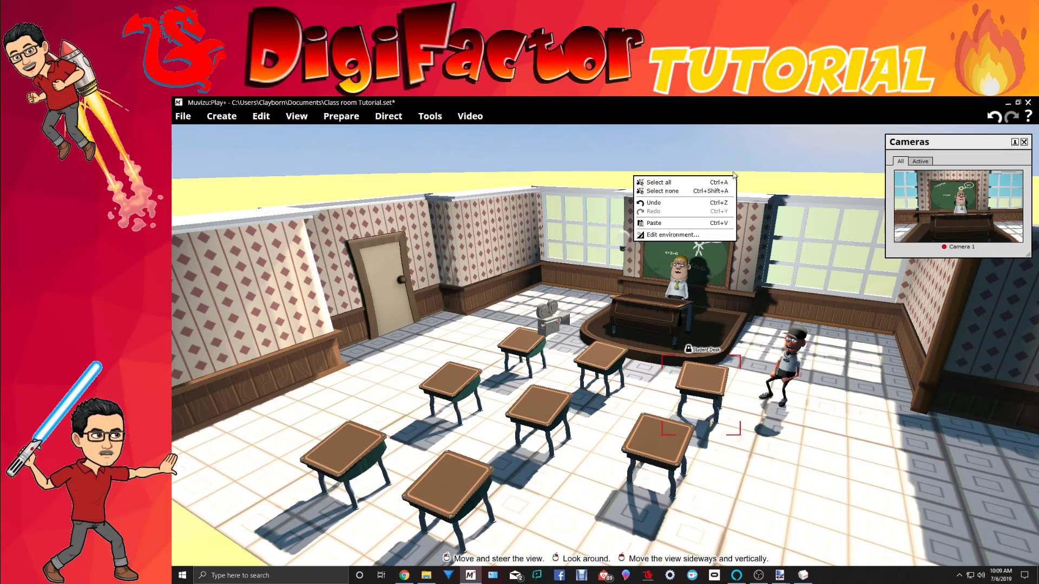
left_click(663, 223)
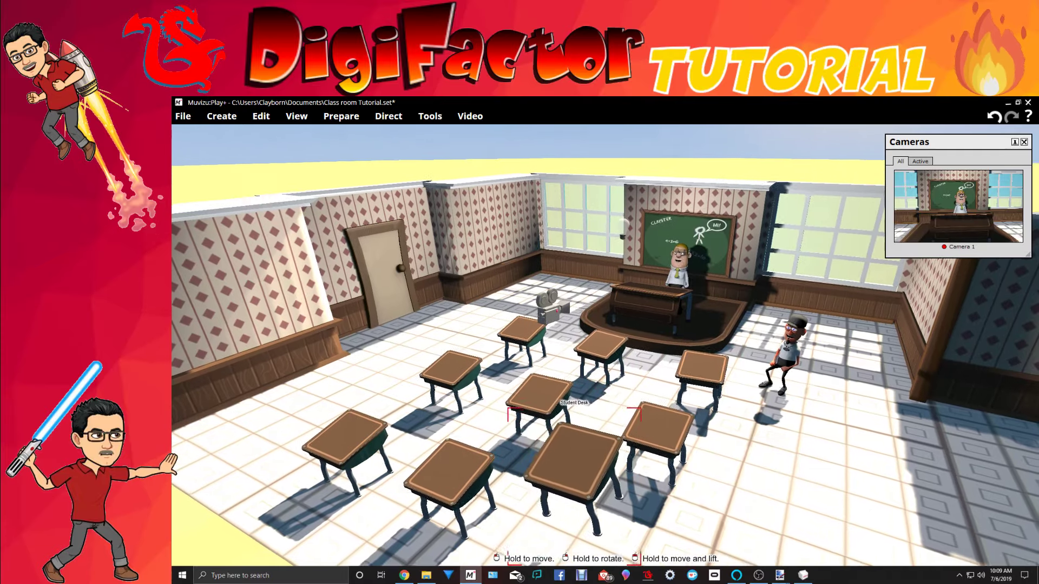
left_click_drag(572, 460, 581, 444)
right_click_drag(725, 529, 793, 461)
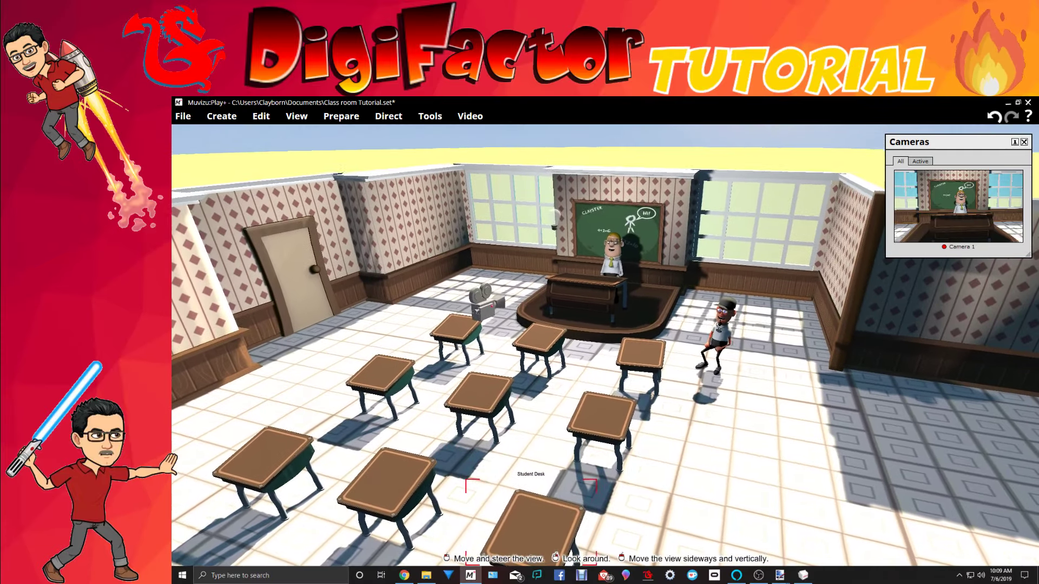
right_click_drag(530, 522, 471, 487)
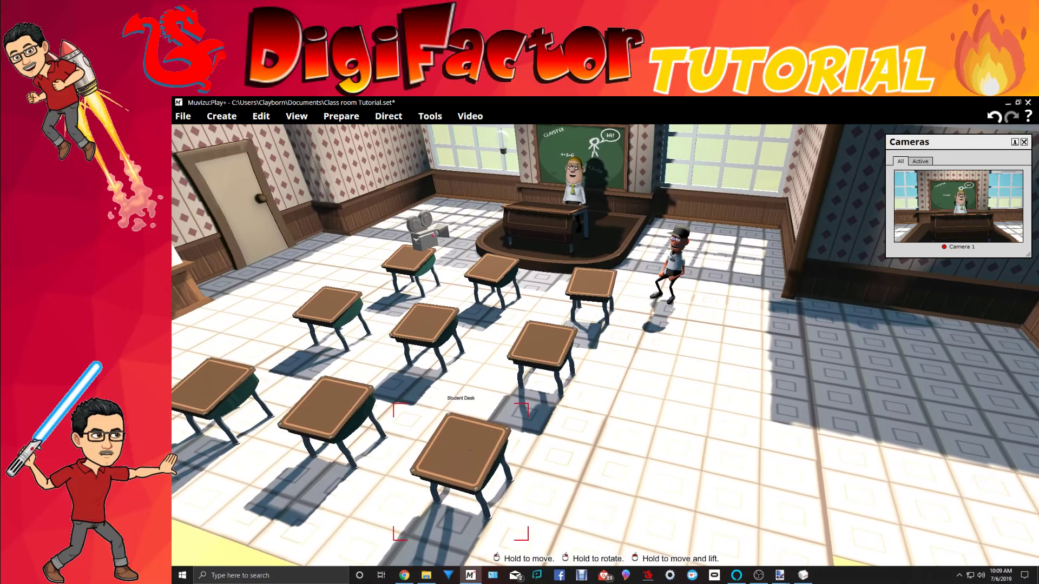
left_click_drag(470, 450, 483, 448)
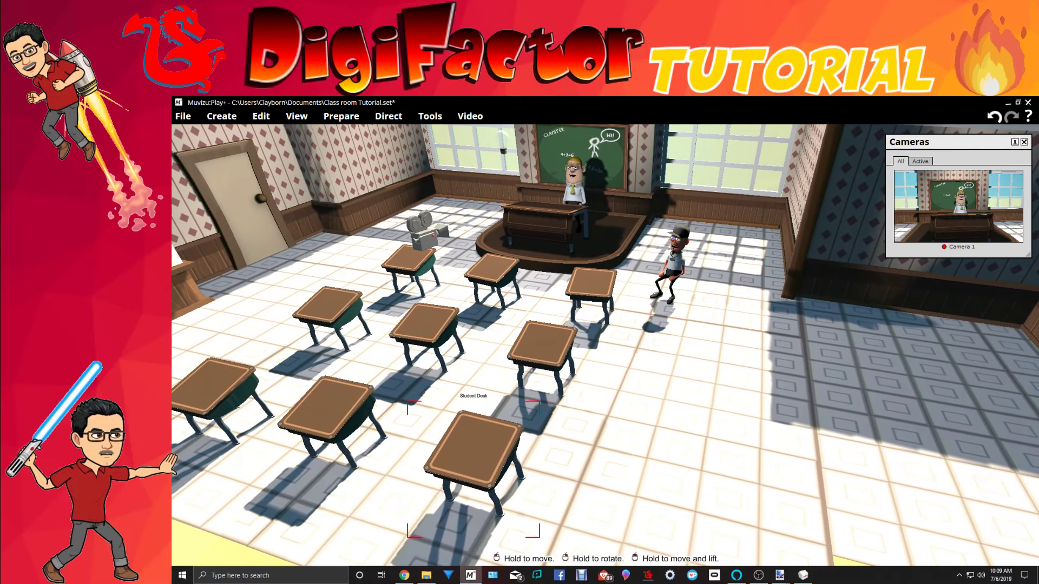
right_click_drag(473, 449, 482, 449)
left_click_drag(609, 447, 627, 435)
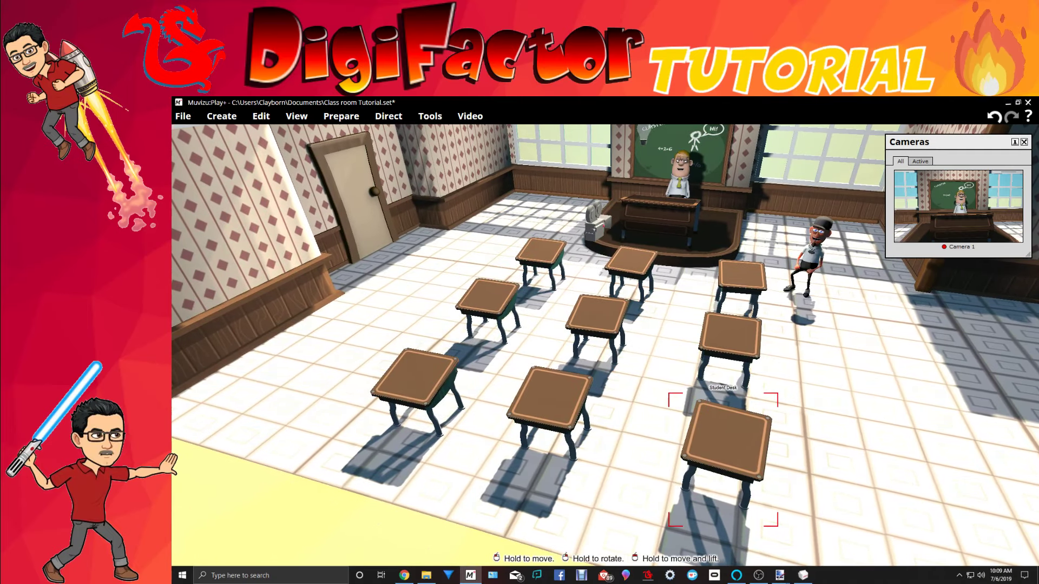
right_click_drag(793, 447, 834, 416)
middle_click_drag(833, 416, 903, 404)
right_click_drag(903, 403, 883, 393)
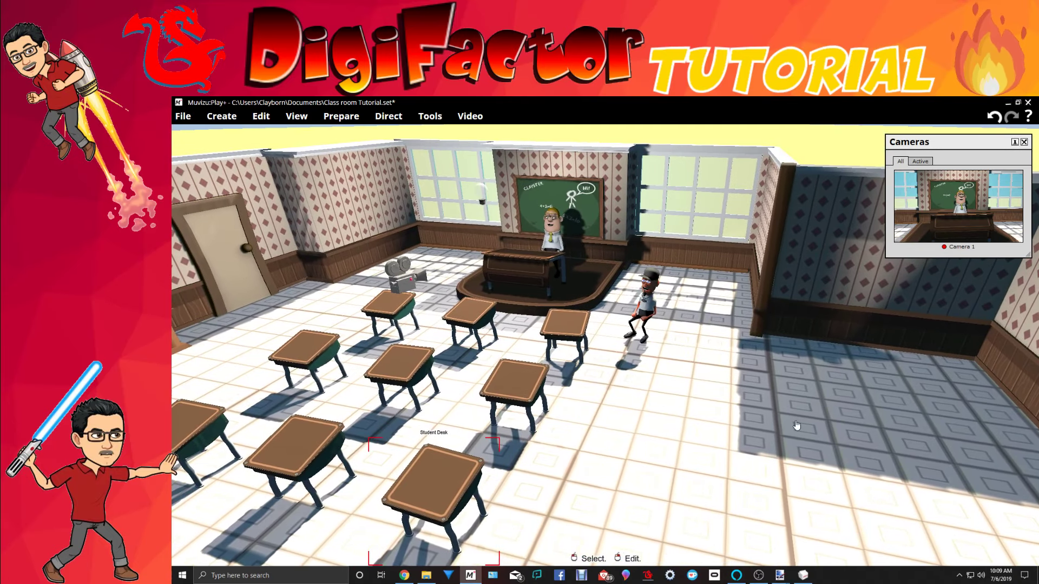
Step: Paste a tenth student desk and place it level with the front desks, beside the student character, to start a fourth row
right_click_drag(635, 455, 541, 423)
right_click_drag(482, 181, 698, 182)
right_click(698, 181)
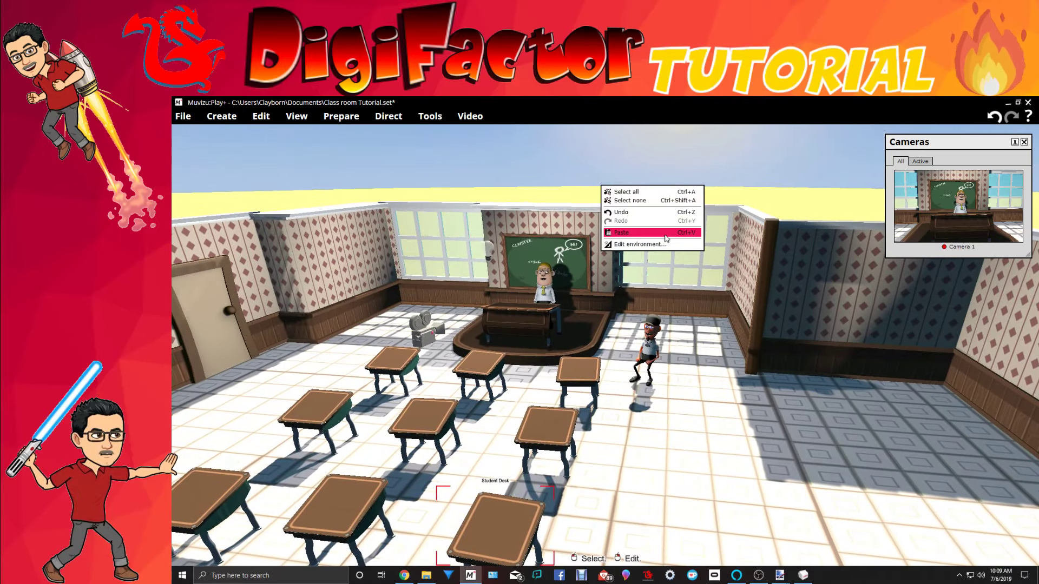
left_click(662, 240)
left_click_drag(638, 425, 676, 313)
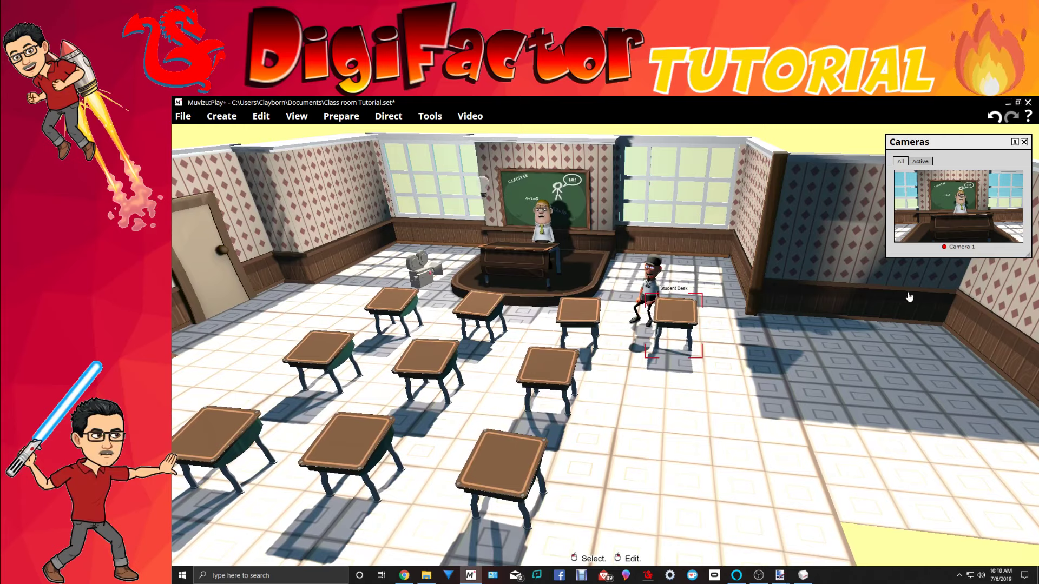
left_click_drag(798, 271, 534, 260)
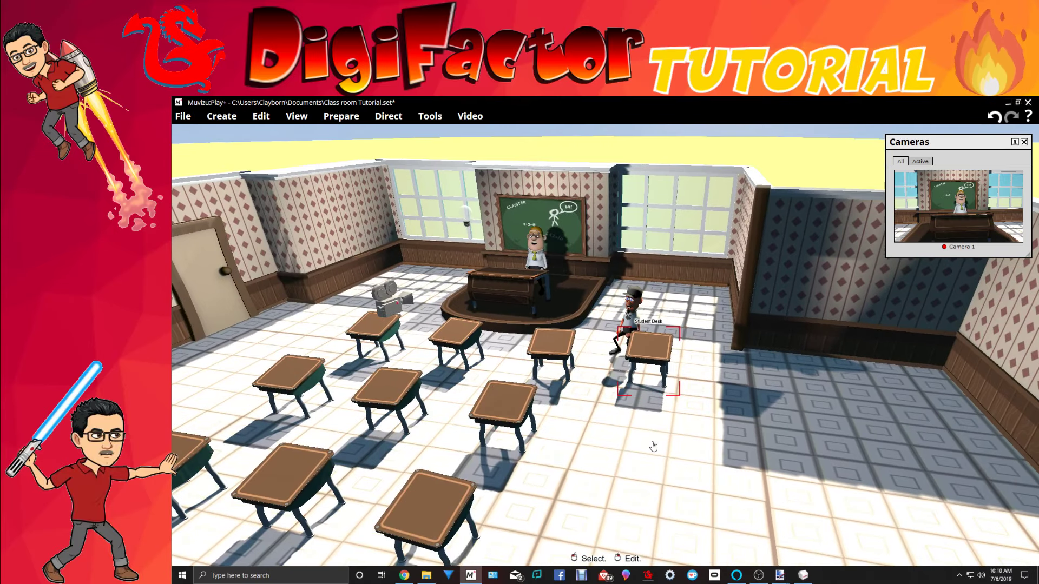
Step: Lock the fourth row's front desk and the rear desks of the third and middle rows
right_click_drag(645, 450, 669, 425)
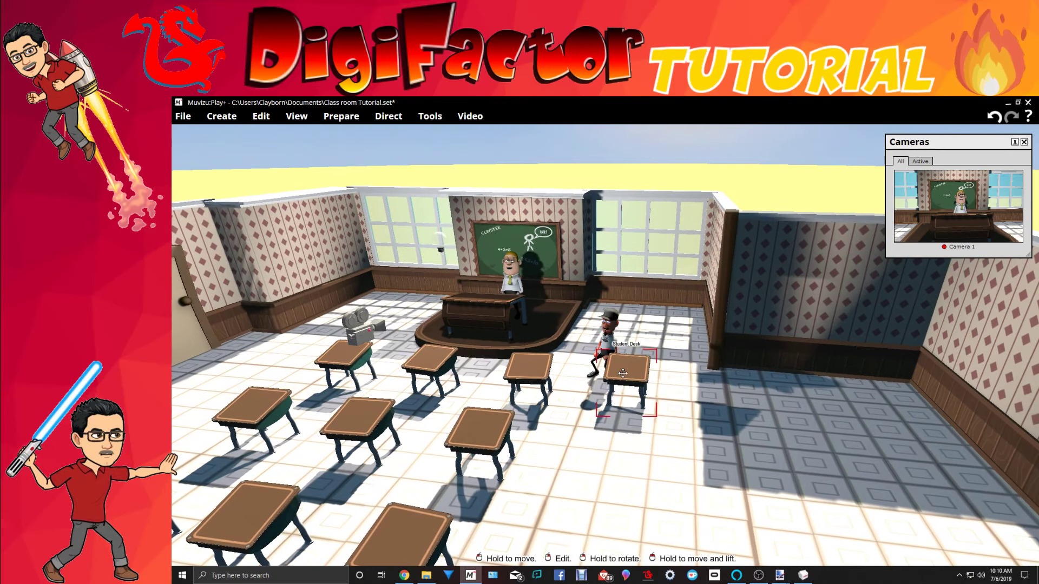
right_click(621, 379)
left_click(563, 437)
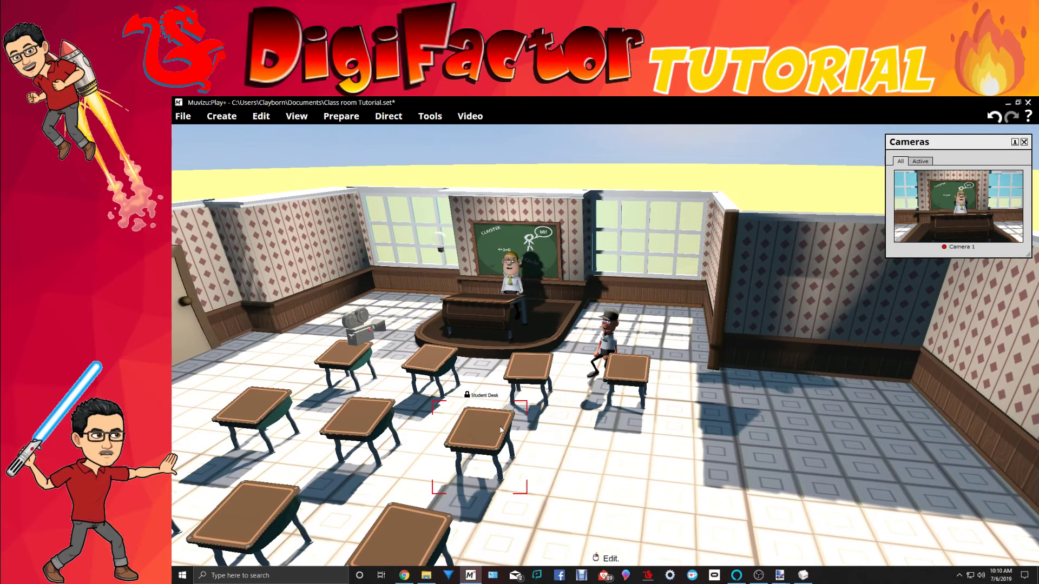
right_click(401, 542)
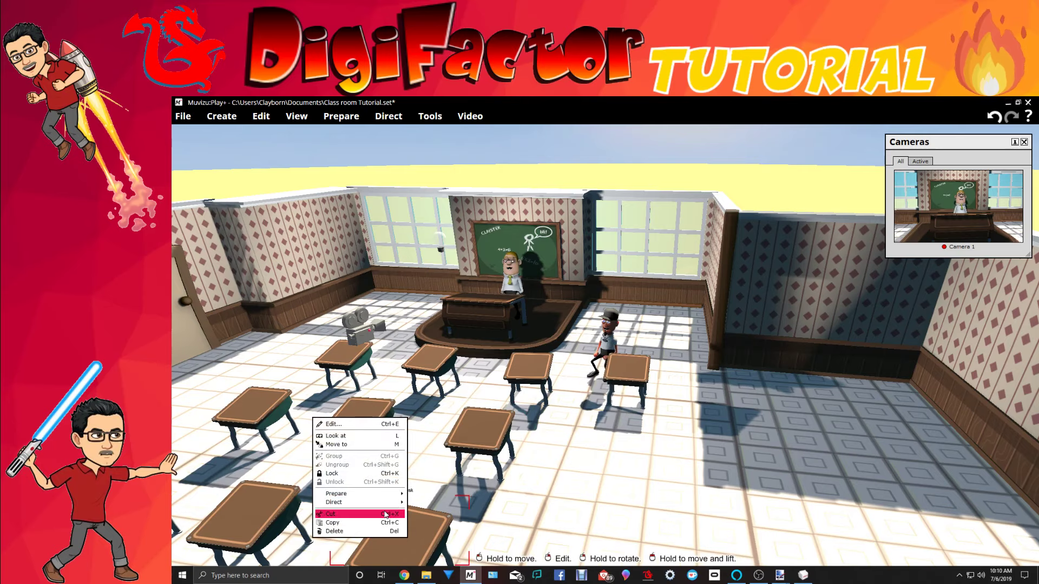
left_click(332, 473)
right_click_drag(360, 487, 448, 473)
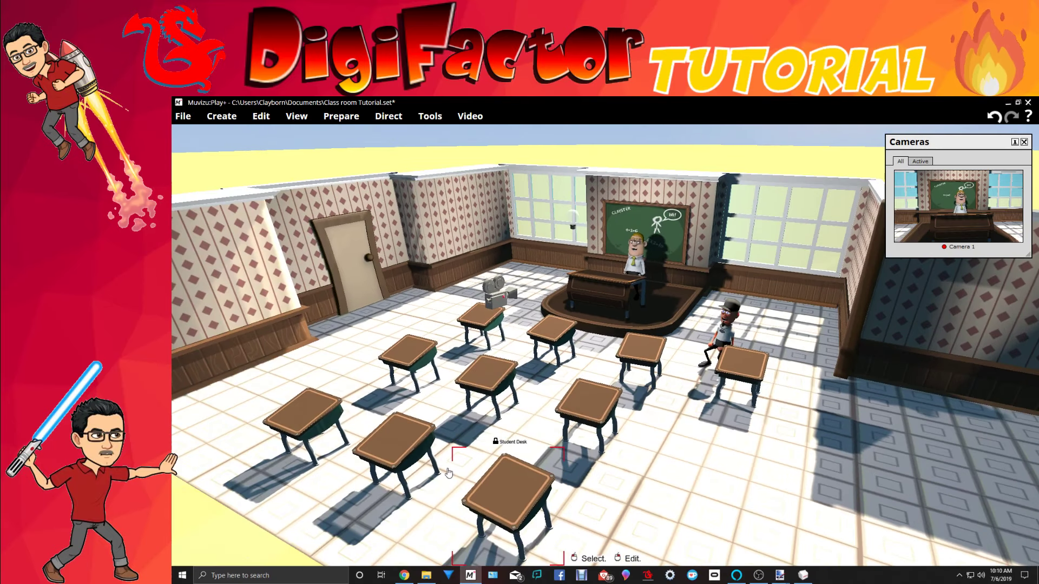
right_click(410, 442)
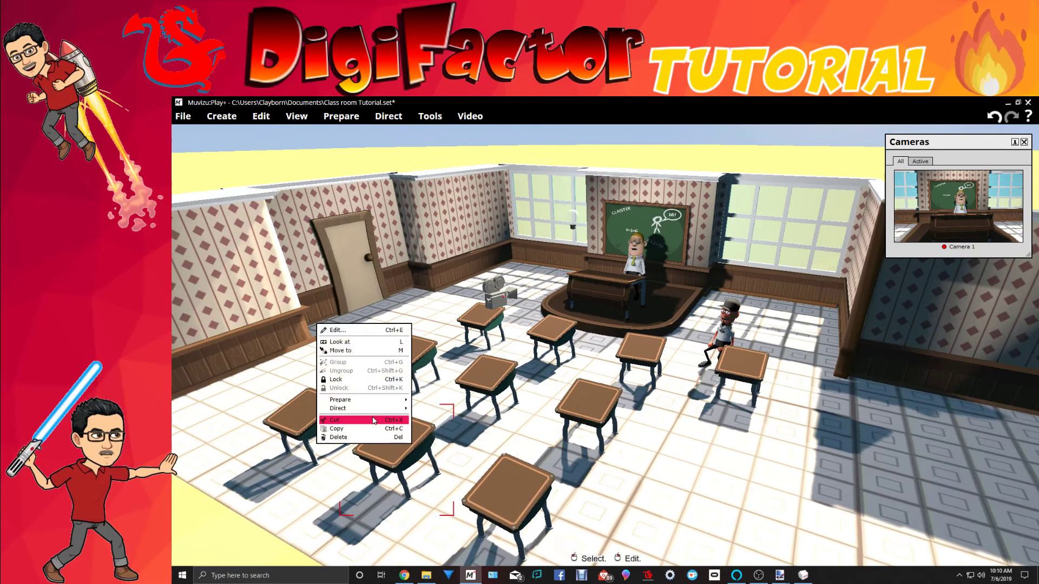
left_click(362, 381)
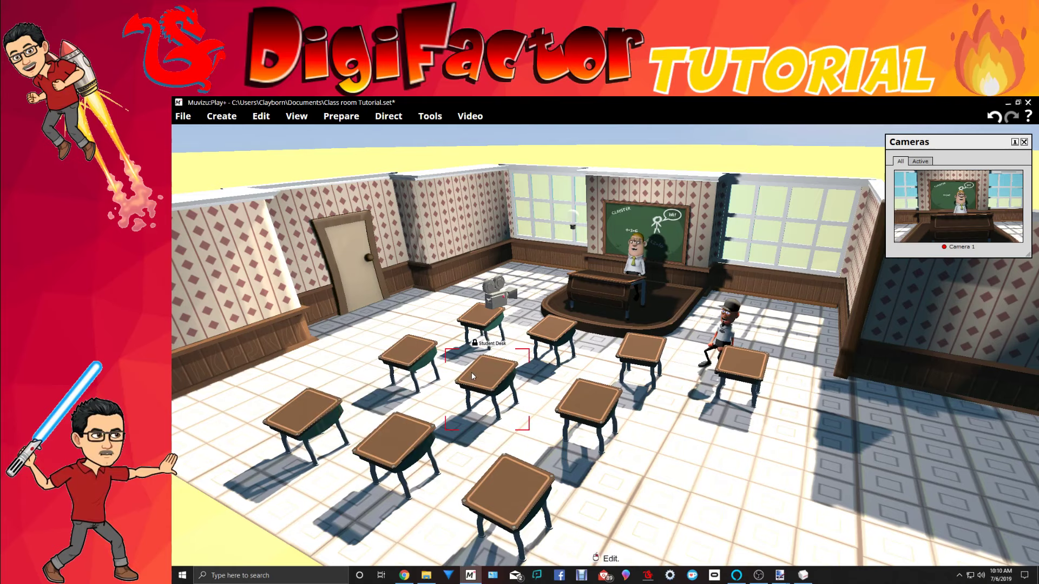
Step: Check the lock state of the desks in the first three rows by selecting them one by one
left_click(412, 347)
left_click(319, 405)
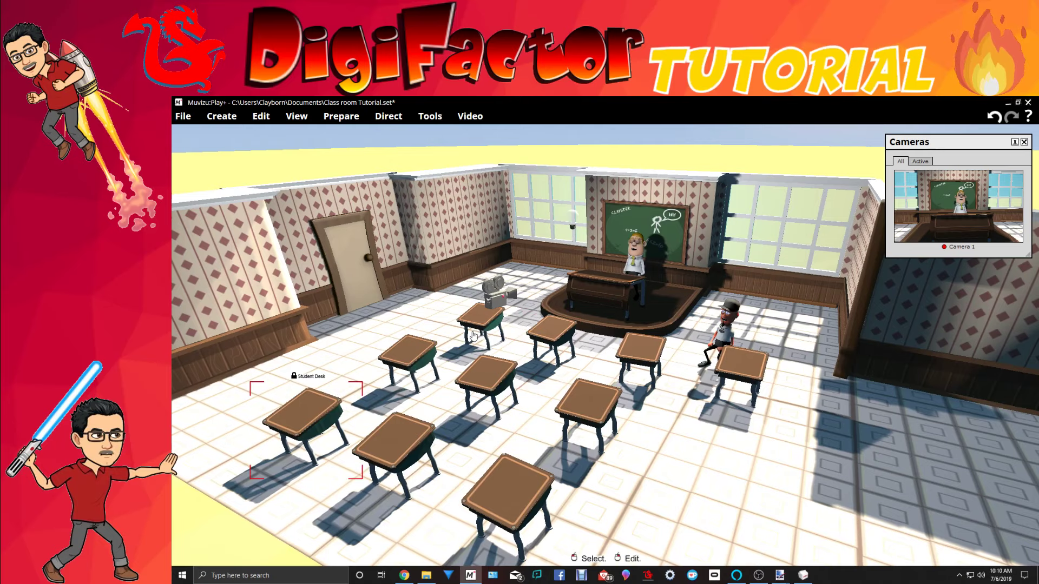
left_click(487, 320)
left_click(649, 354)
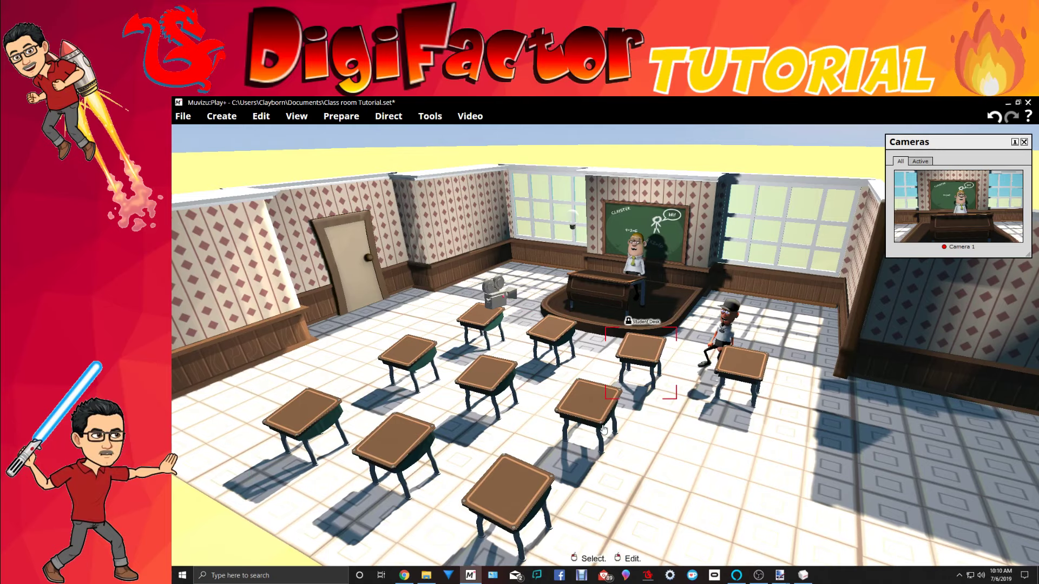
left_click(601, 427)
left_click(524, 487)
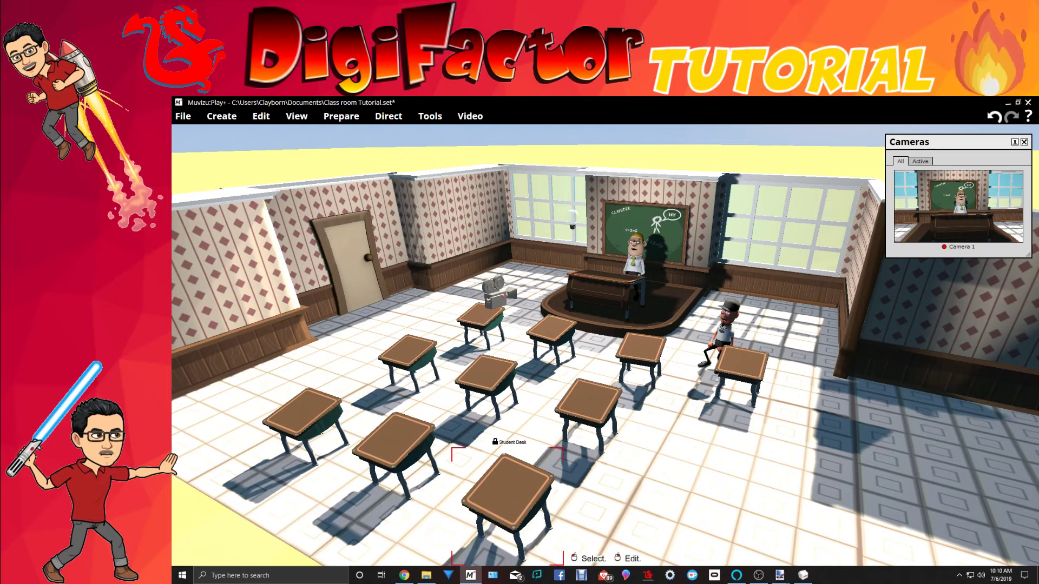
Step: Paste an eleventh student desk and place it behind the fourth row's front desk
right_click_drag(617, 377, 760, 330)
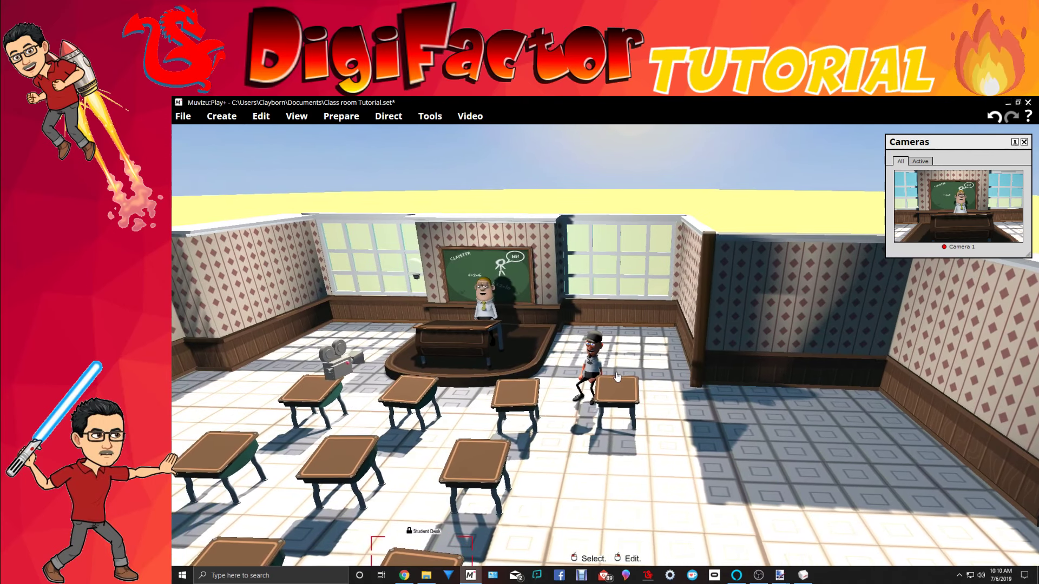
right_click(605, 169)
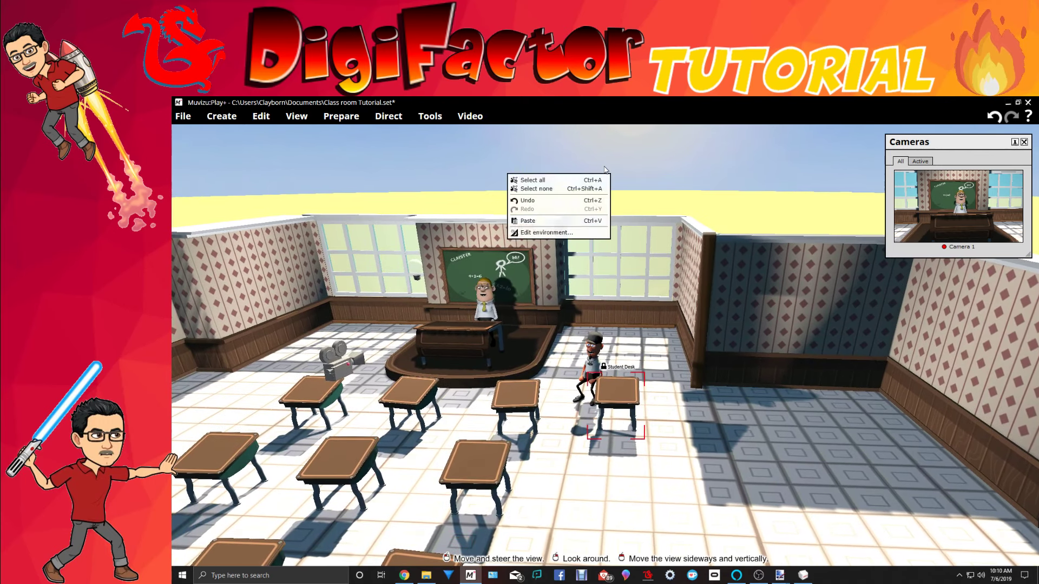
left_click(560, 220)
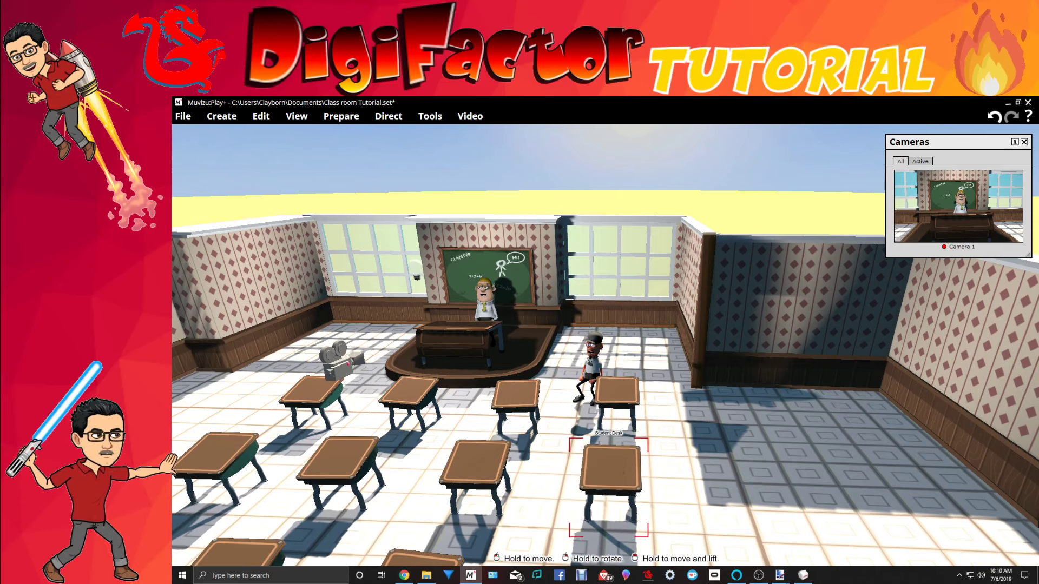
middle_click_drag(620, 473, 559, 186)
Step: Paste a twelfth student desk and place it at the back of the fourth row, level with the other rear desks
right_click(559, 186)
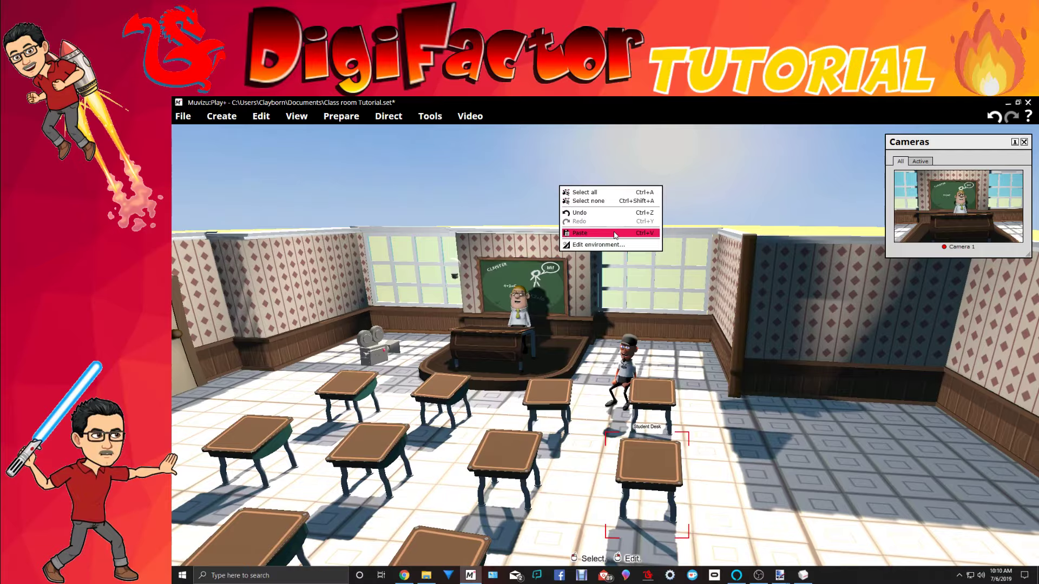
left_click(595, 233)
left_click_drag(594, 421, 639, 333)
right_click_drag(639, 333, 742, 389)
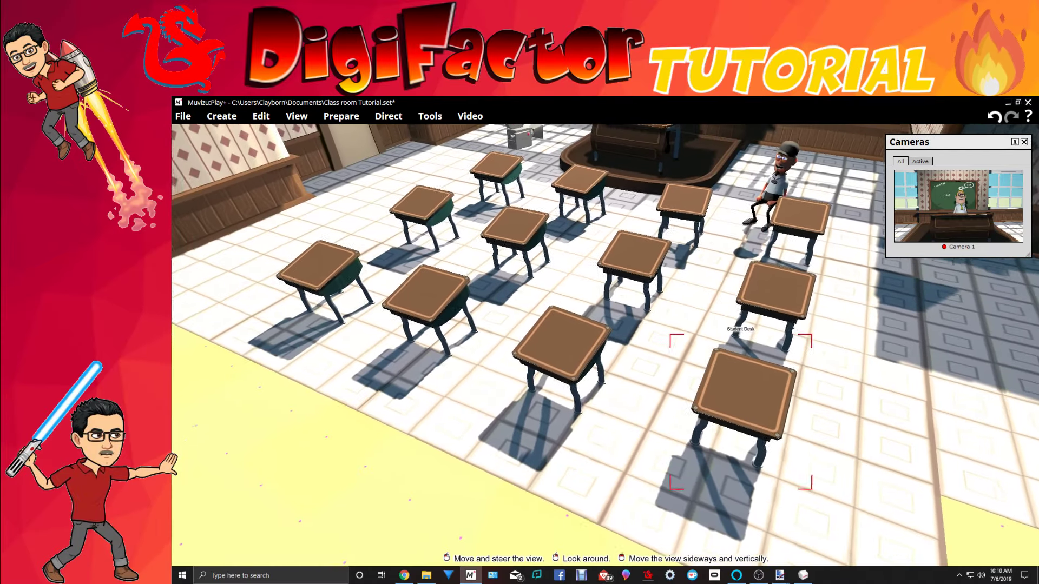
middle_click_drag(742, 389, 532, 388)
left_click_drag(533, 388, 530, 403)
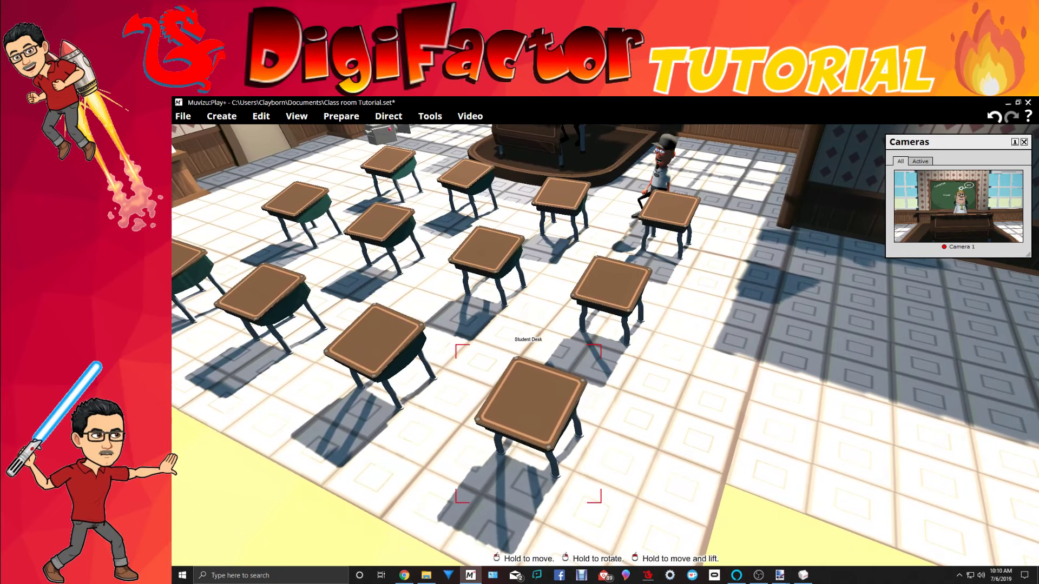
Step: Lock the fourth row's second and rear desks
middle_click_drag(530, 403, 669, 390)
right_click_drag(669, 389, 670, 306)
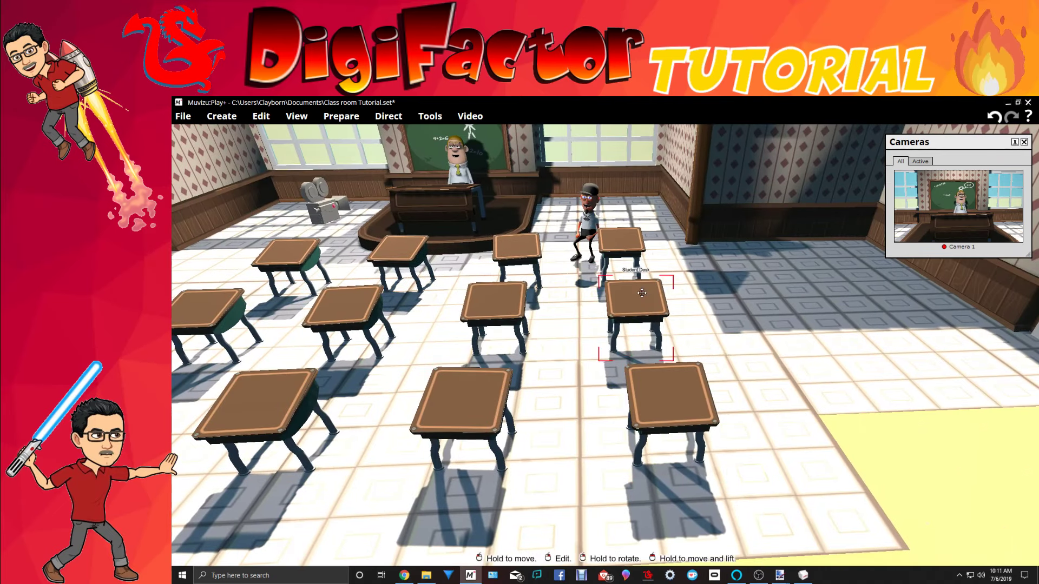
left_click(584, 358)
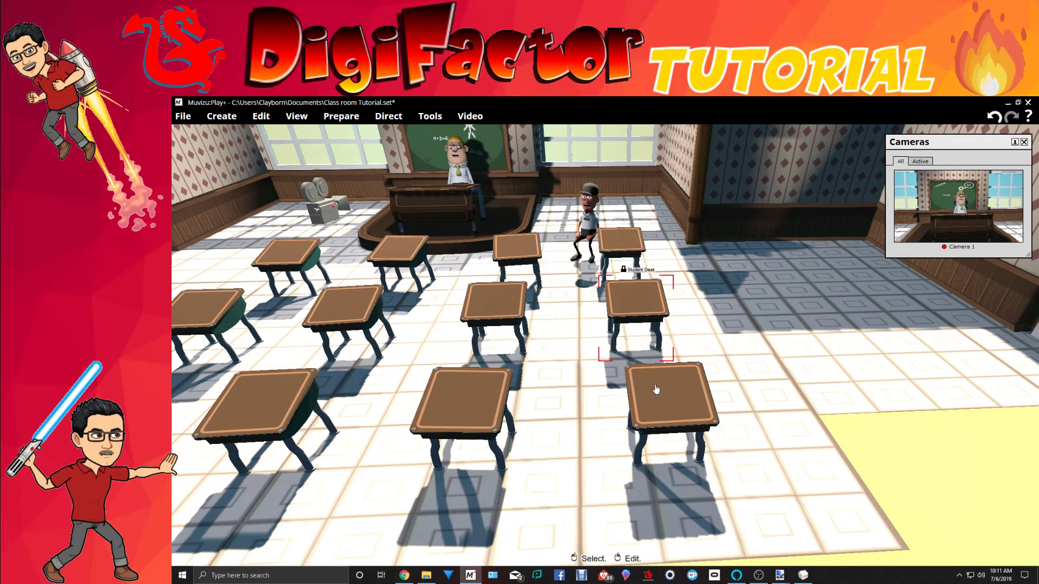
right_click(670, 397)
left_click(602, 457)
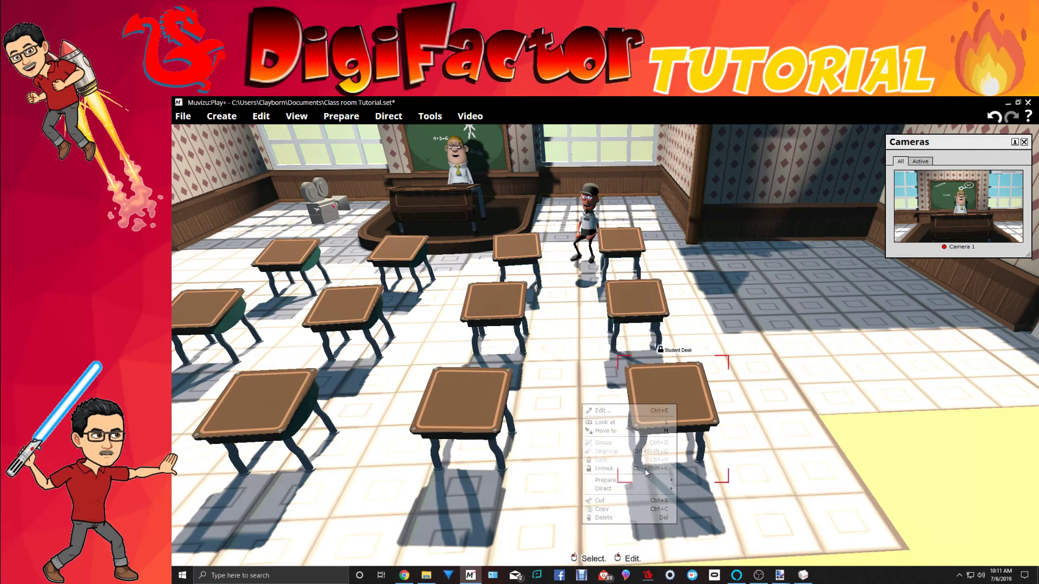
Step: Move the seated student character between the third and fourth rows' second desks and turn him to face the teacher
right_click_drag(721, 348, 703, 259)
middle_click_drag(721, 347, 638, 348)
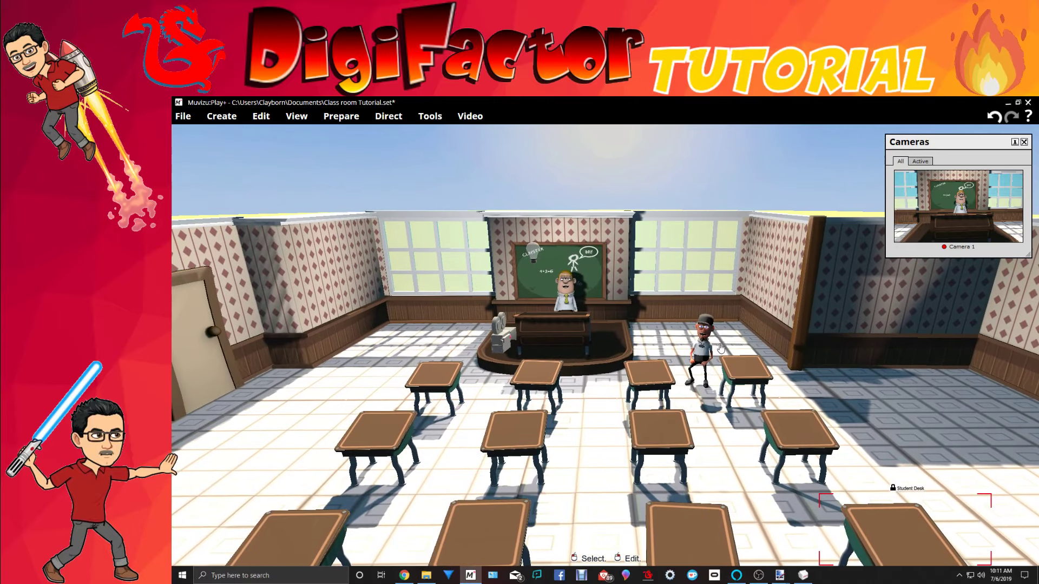
left_click_drag(703, 351, 722, 409)
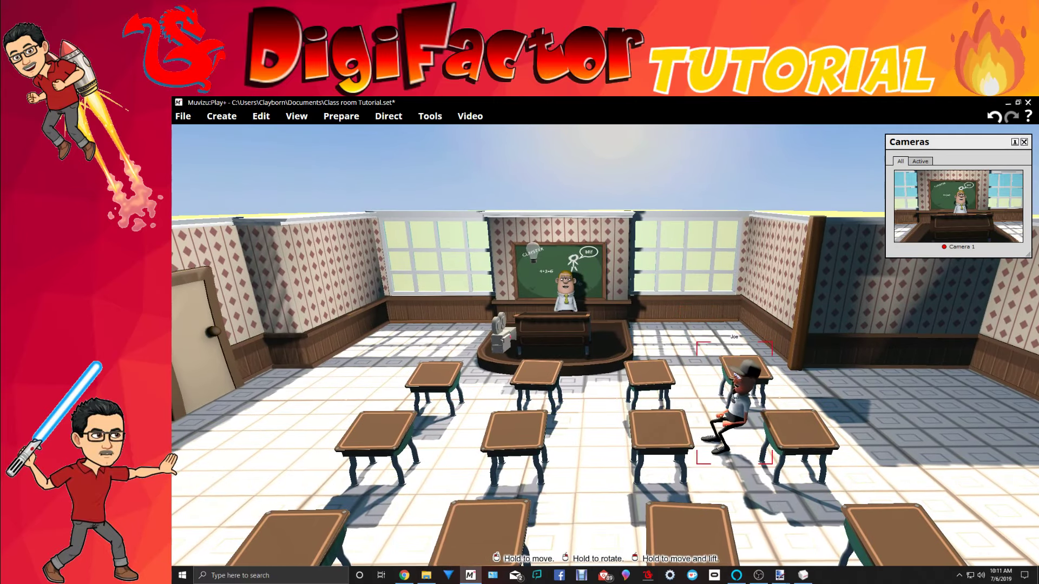
right_click_drag(730, 409, 758, 409)
Step: Examine the four-row desk layout and the seated student from the front and the back of the classroom
middle_click_drag(757, 409, 639, 390)
right_click_drag(638, 389, 676, 373)
left_click_drag(835, 374, 963, 379)
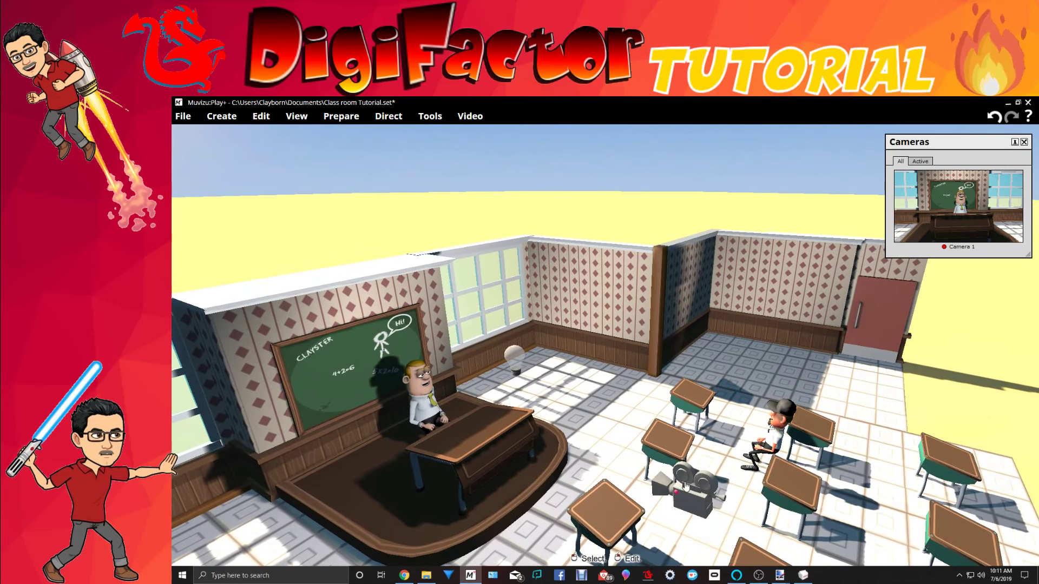
left_click_drag(978, 417, 340, 510)
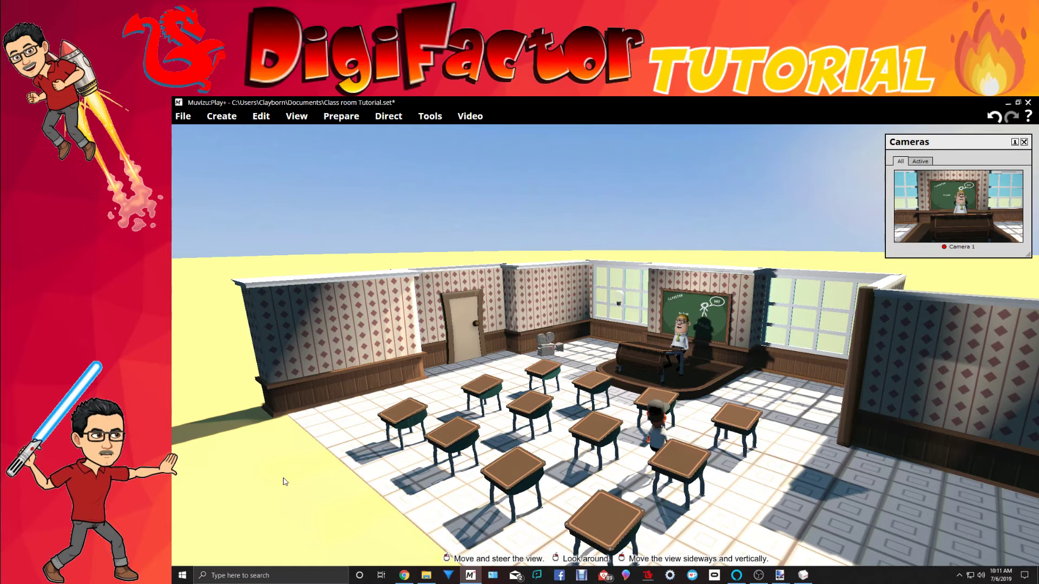
mouse_move(283, 481)
left_mouse_down()
mouse_move(271, 470)
mouse_move(267, 484)
mouse_move(295, 492)
mouse_move(286, 486)
left_mouse_up()
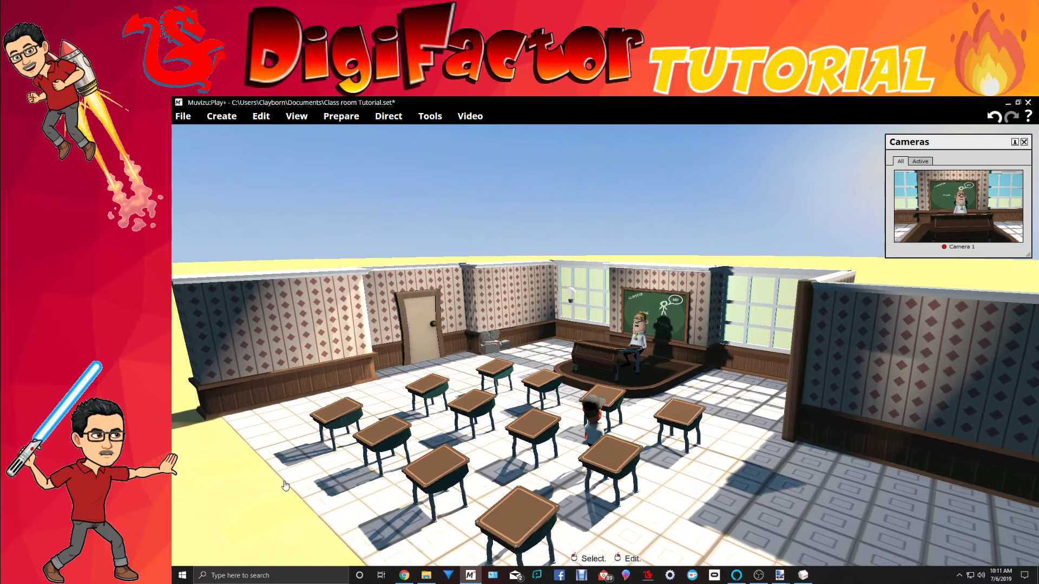
scroll(285, 486, "up", 5)
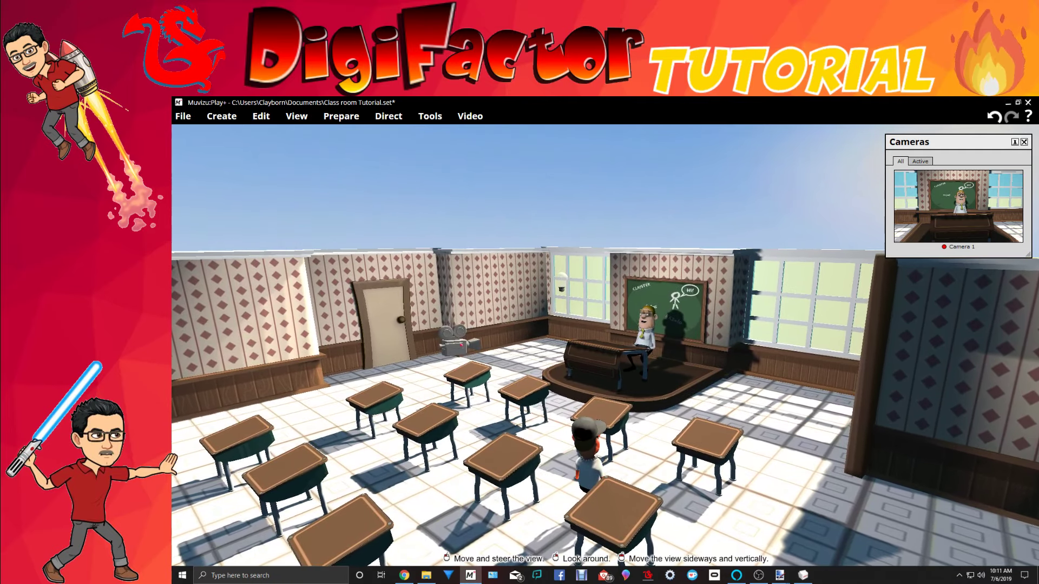
left_click_drag(605, 216, 509, 151)
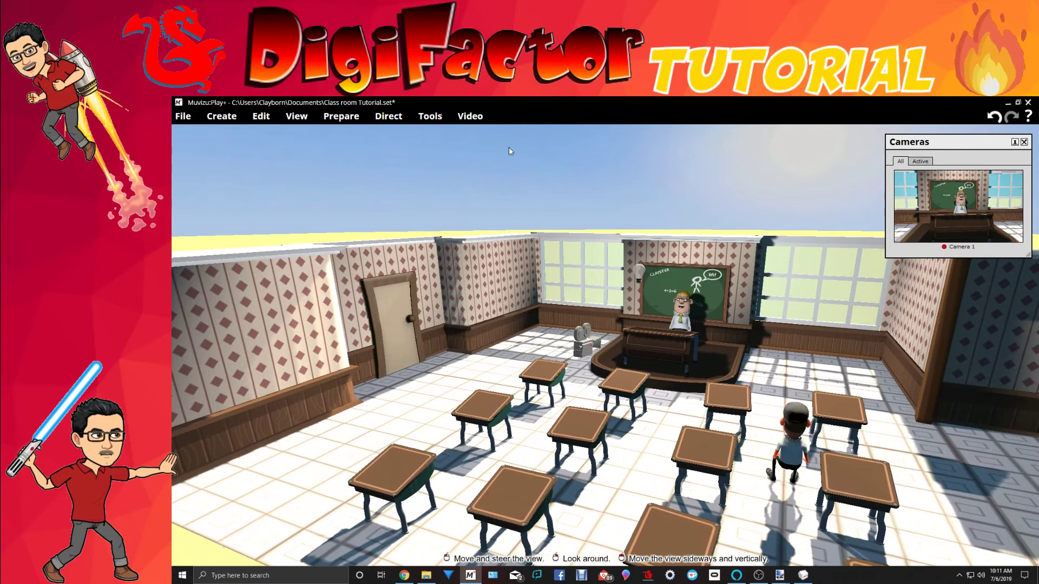
left_click_drag(768, 225, 854, 225)
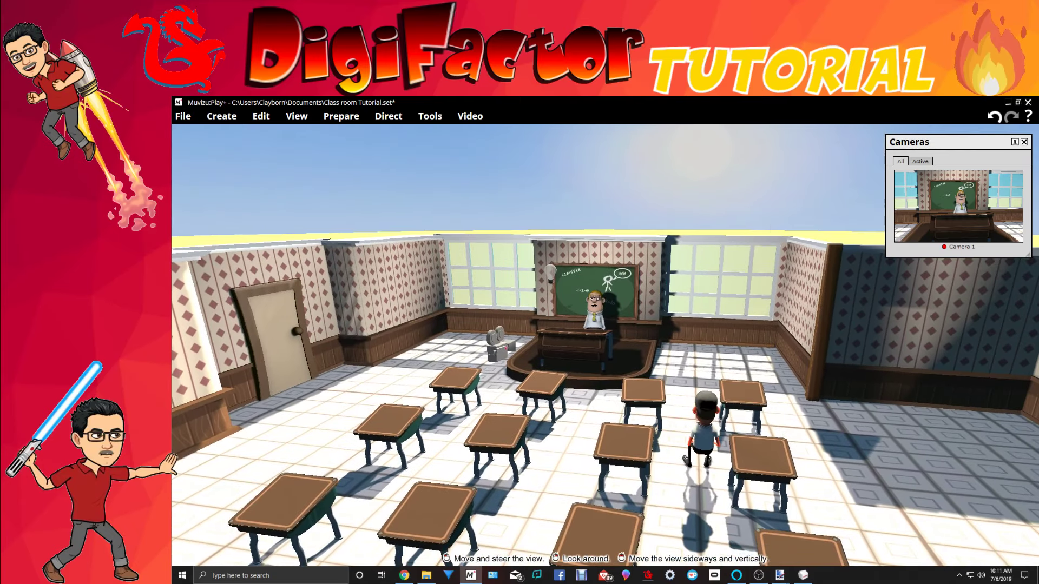